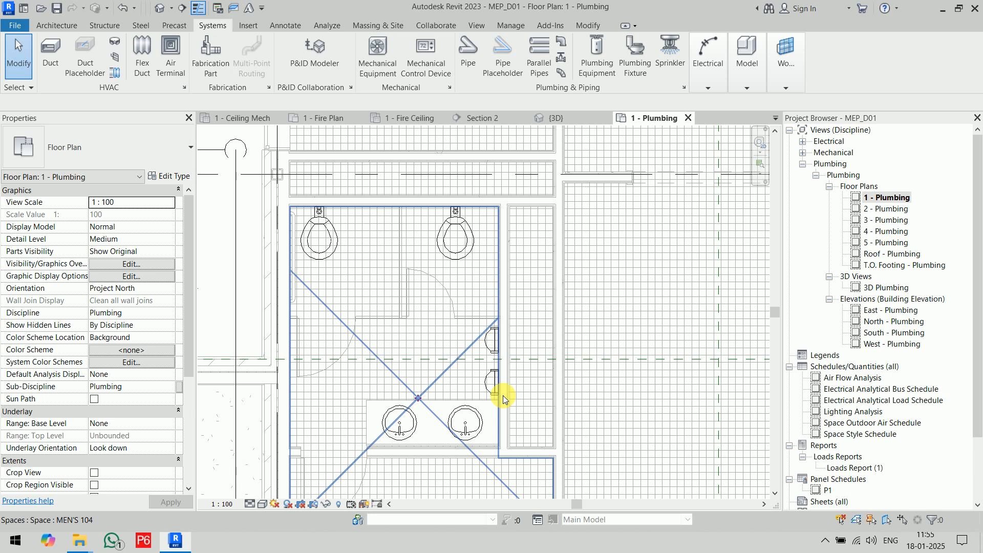
Examine the hydrant fire pump and the nearby men's restroom fixtures on the Level 1 plumbing plan.
scroll(507, 364, "down", 5)
scroll(377, 296, "up", 3)
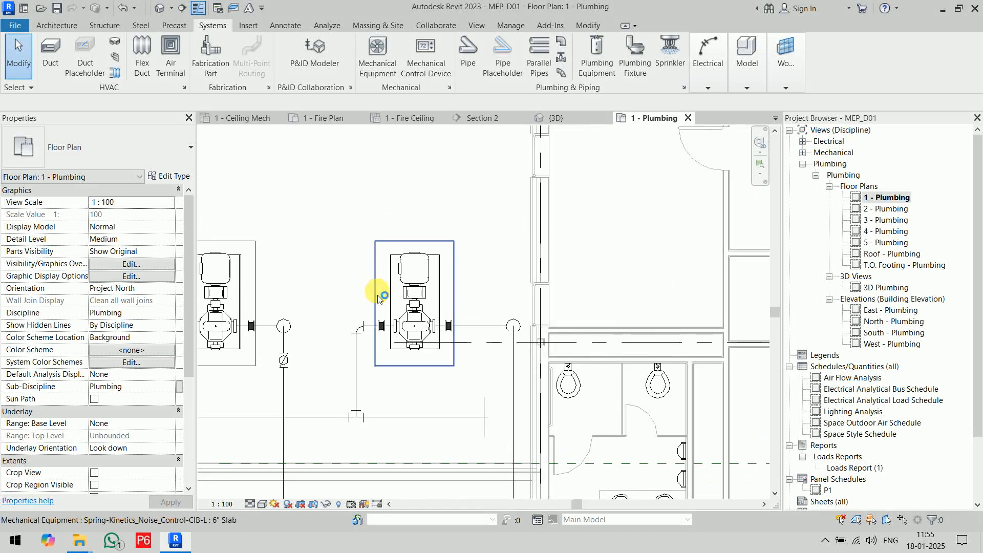
scroll(378, 297, "up", 2)
left_click(469, 342)
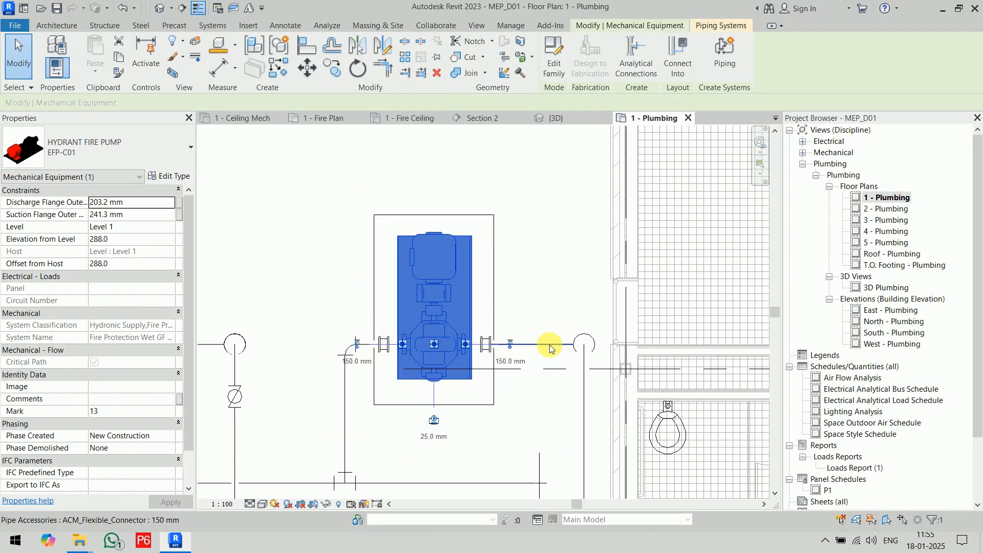
left_click(553, 298)
scroll(584, 346, "down", 1)
middle_click_drag(495, 339, 301, 244)
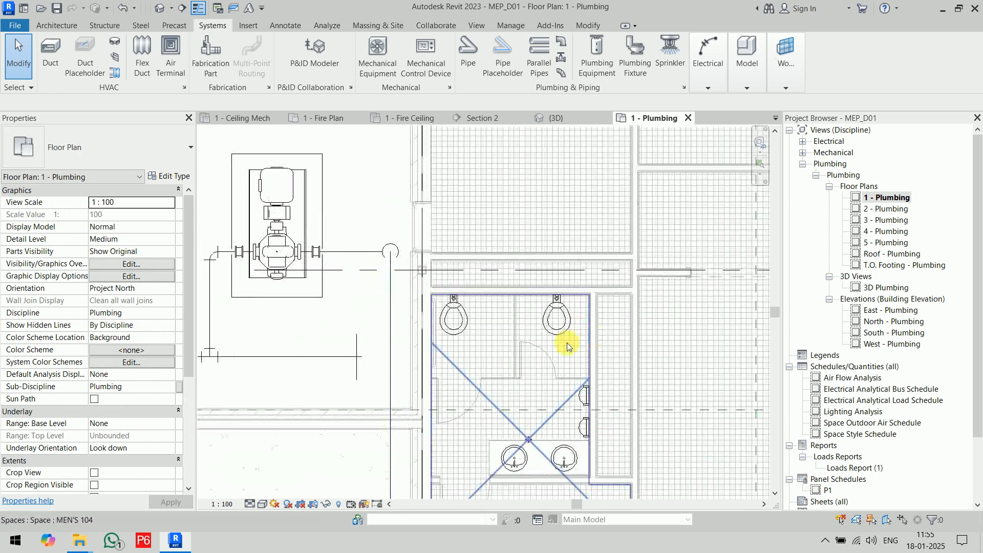
scroll(511, 325, "up", 3)
middle_click_drag(543, 310, 651, 323)
Start Copy/Monitor on the linked architectural model.
left_click(436, 26)
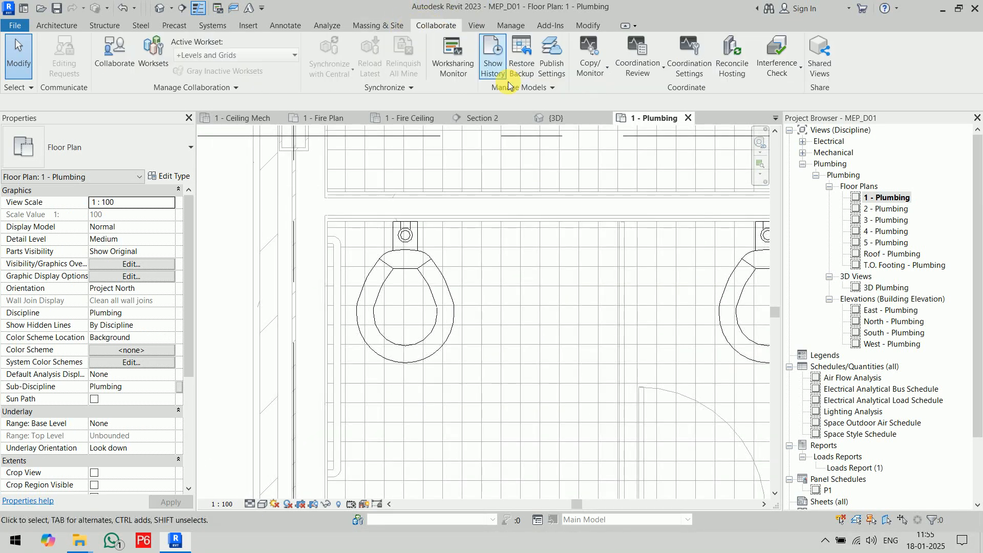
left_click(590, 67)
left_click(616, 121)
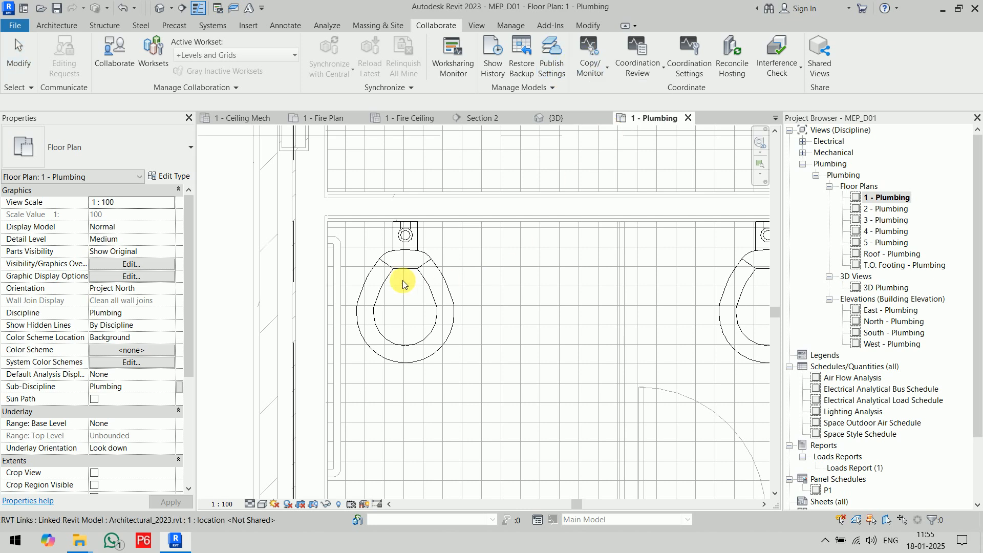
scroll(402, 284, "down", 6)
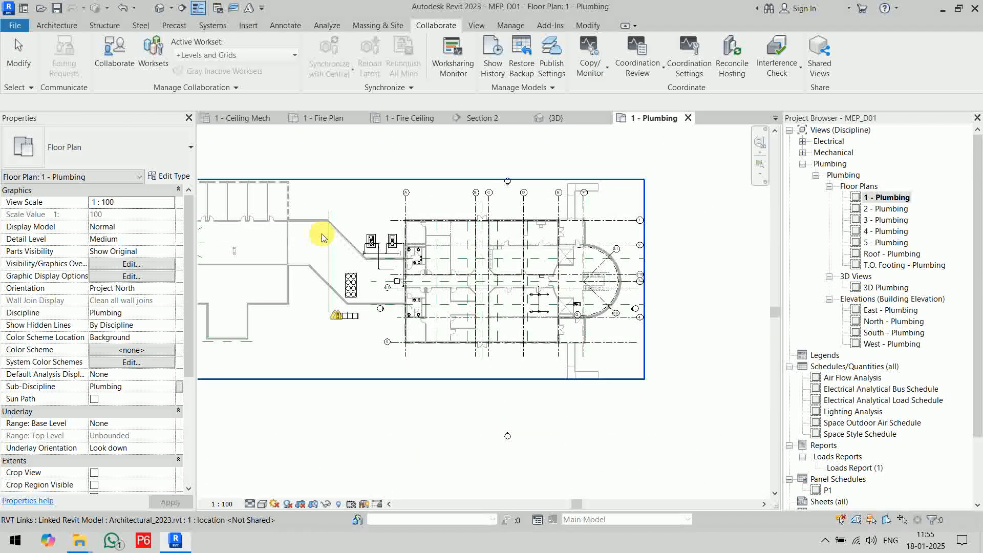
left_click(348, 225)
Copy the men's restroom toilet nearest the pumps from the linked model and finish Copy/Monitor.
scroll(417, 248, "up", 5)
left_click(82, 53)
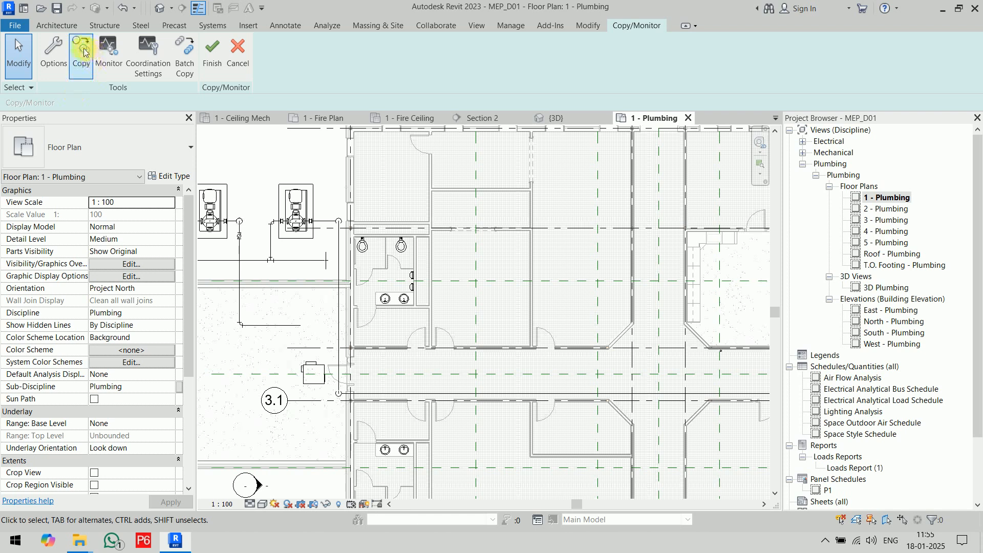
left_click(82, 54)
scroll(310, 225, "up", 4)
left_click(449, 263)
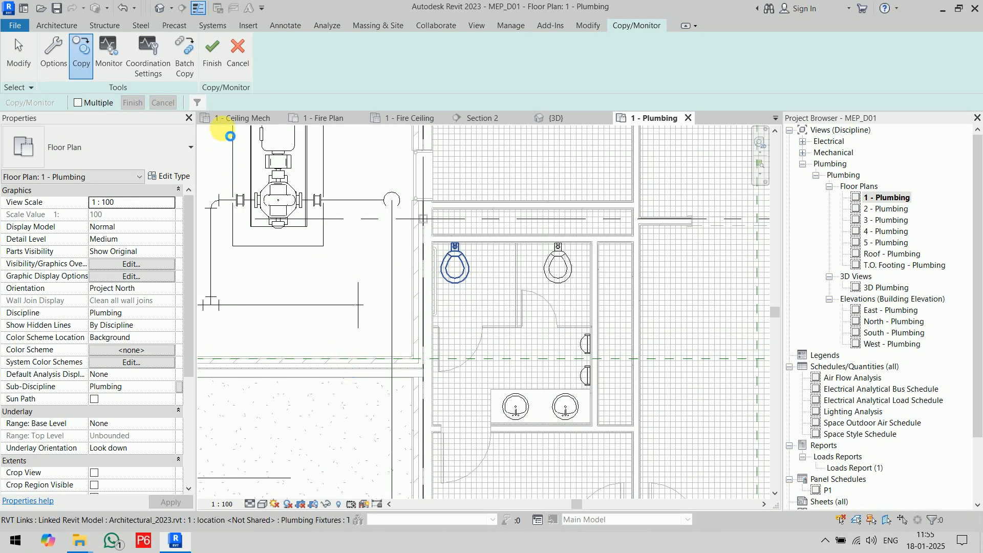
left_click(269, 154)
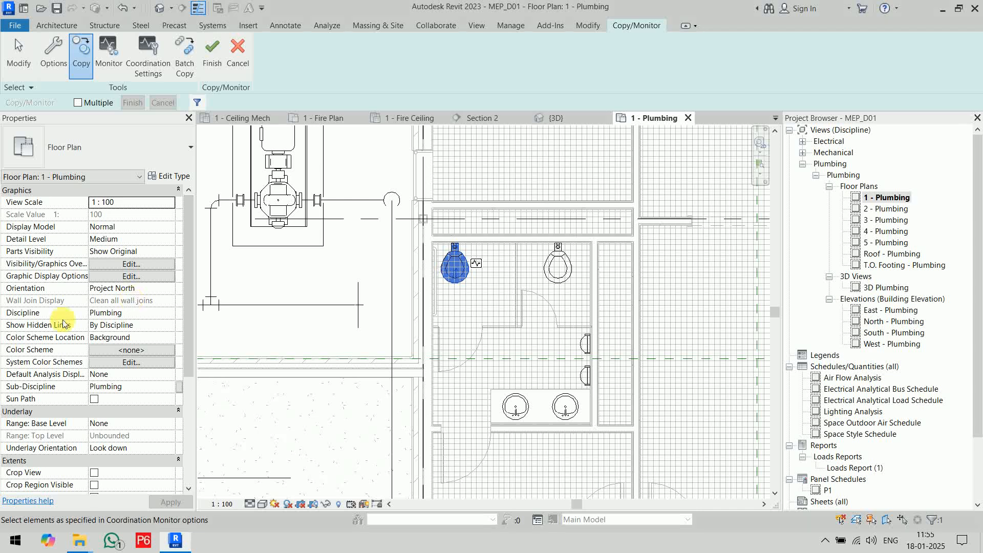
scroll(423, 241, "down", 3)
left_click(207, 48)
Stop monitoring the copied wall-mounted toilet in the men's restroom.
scroll(489, 358, "up", 5)
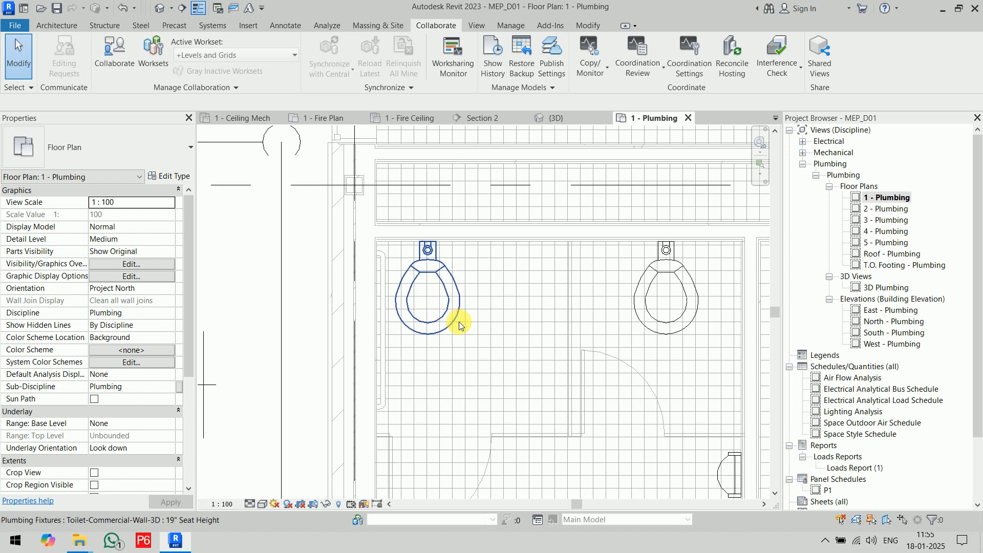
left_click(460, 325)
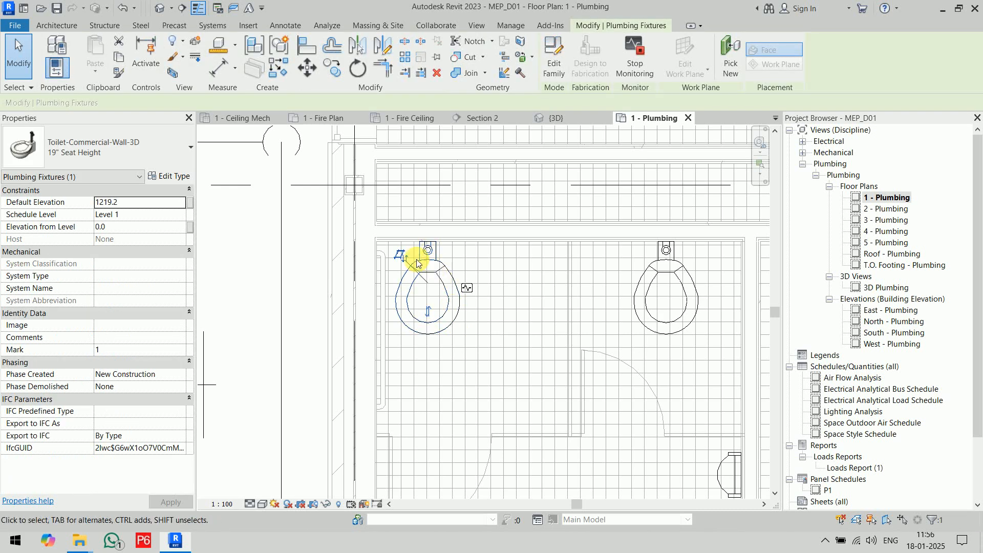
scroll(435, 256, "up", 3)
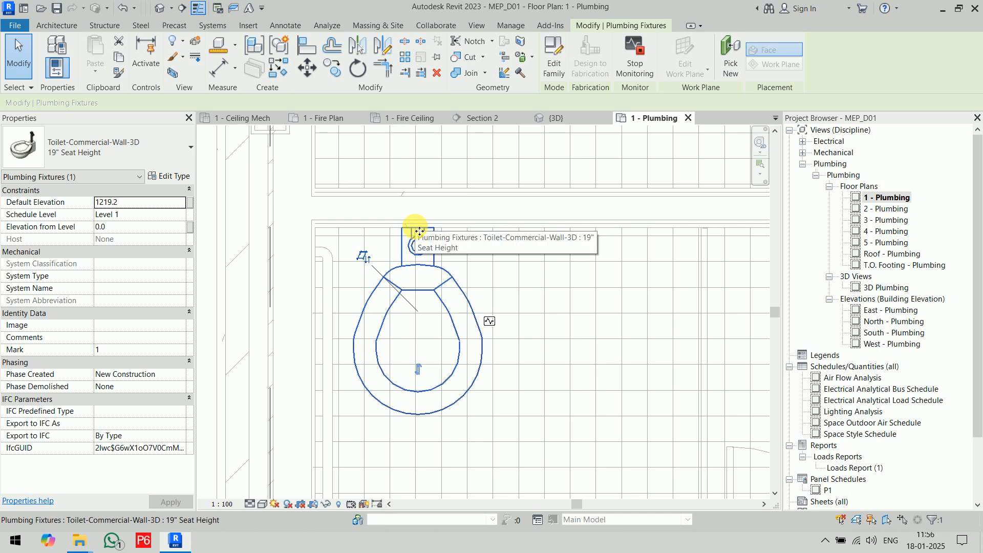
left_click(637, 67)
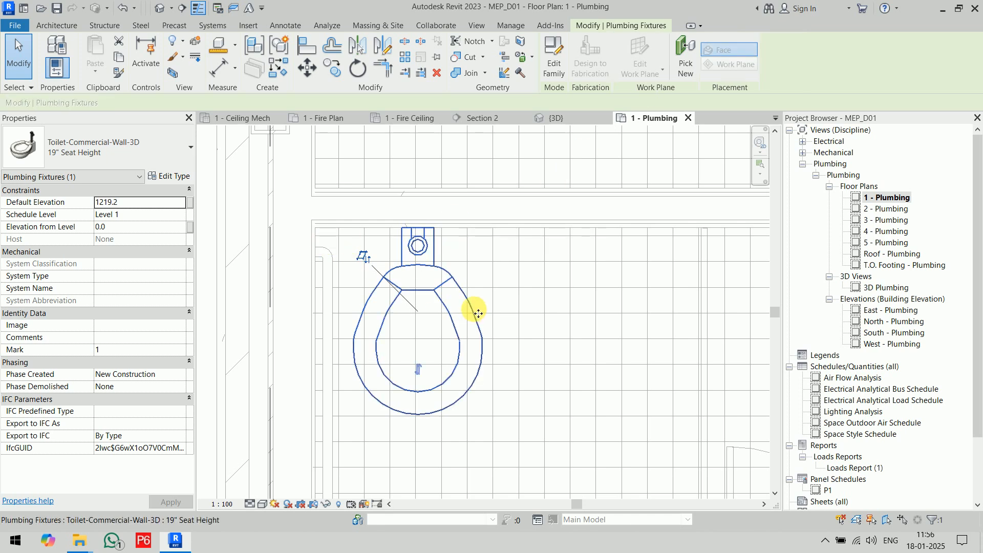
left_click(492, 308)
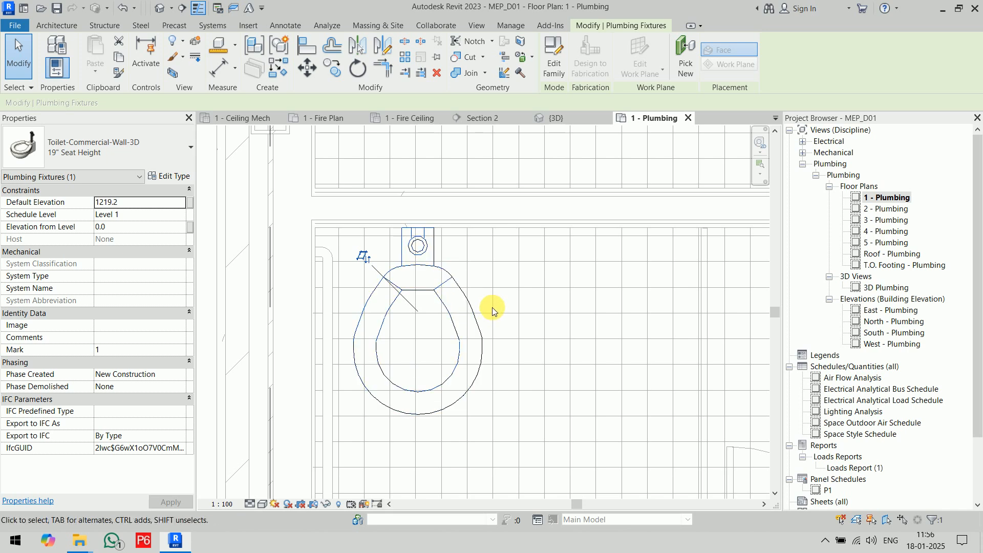
Review the men's restroom fixtures and the identity data of its space.
scroll(488, 308, "down", 5)
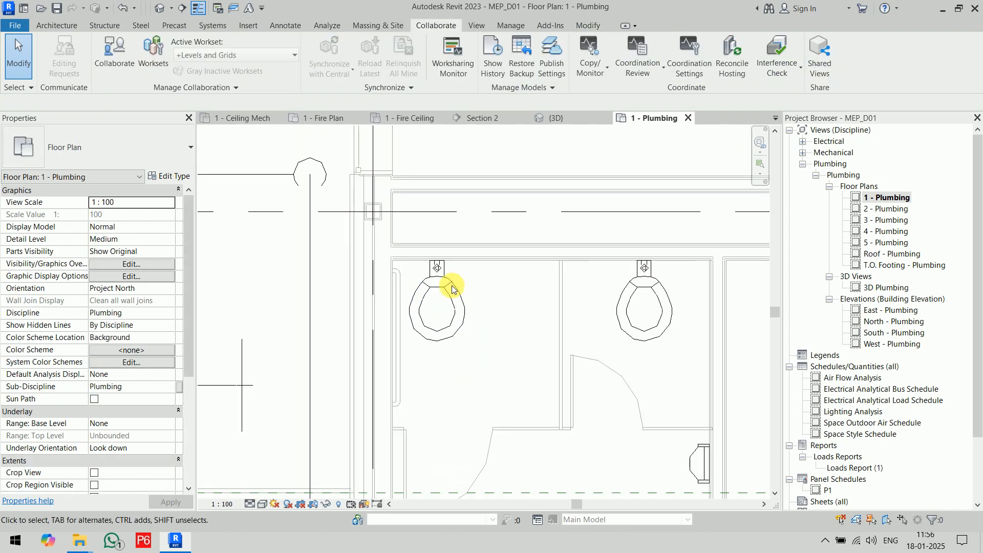
scroll(481, 311, "up", 5)
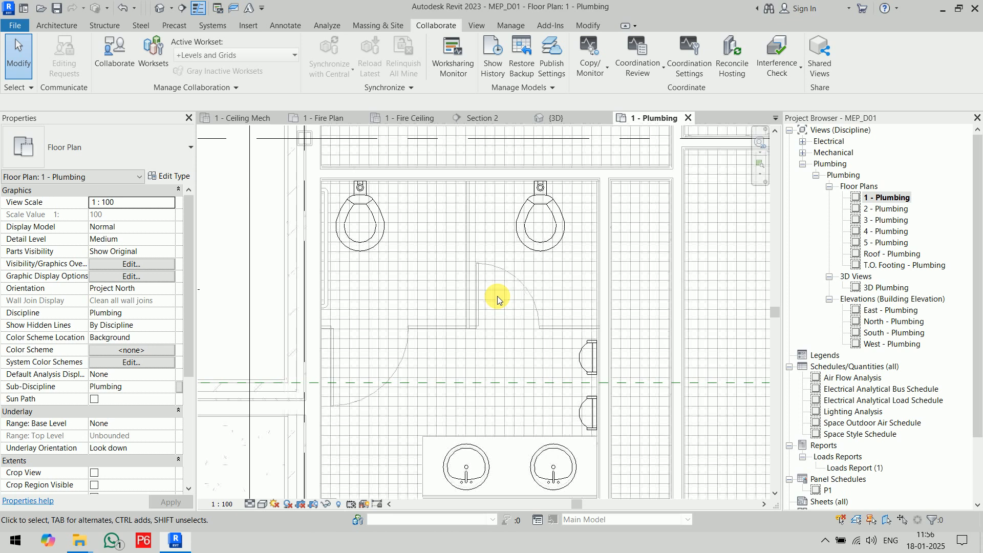
middle_click_drag(497, 296, 498, 284)
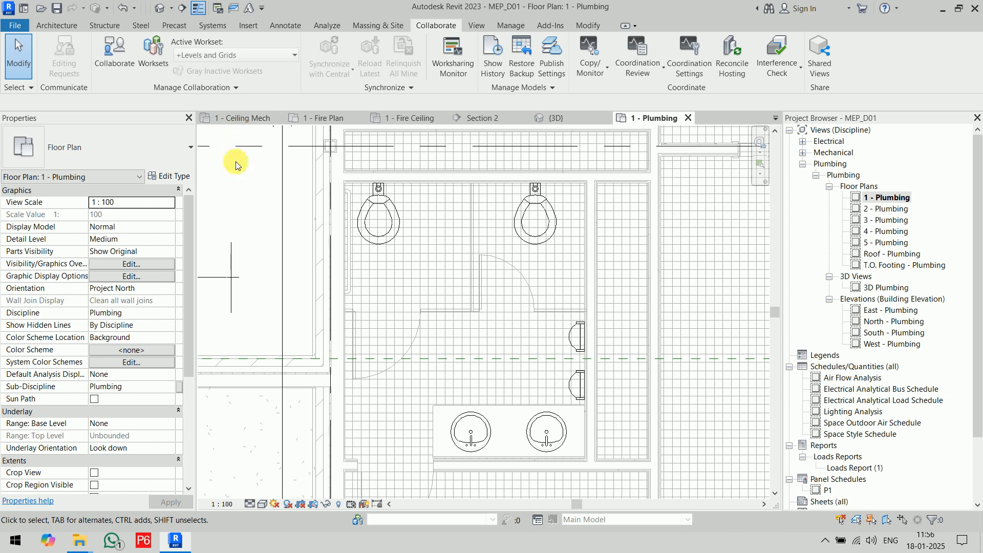
left_click(212, 25)
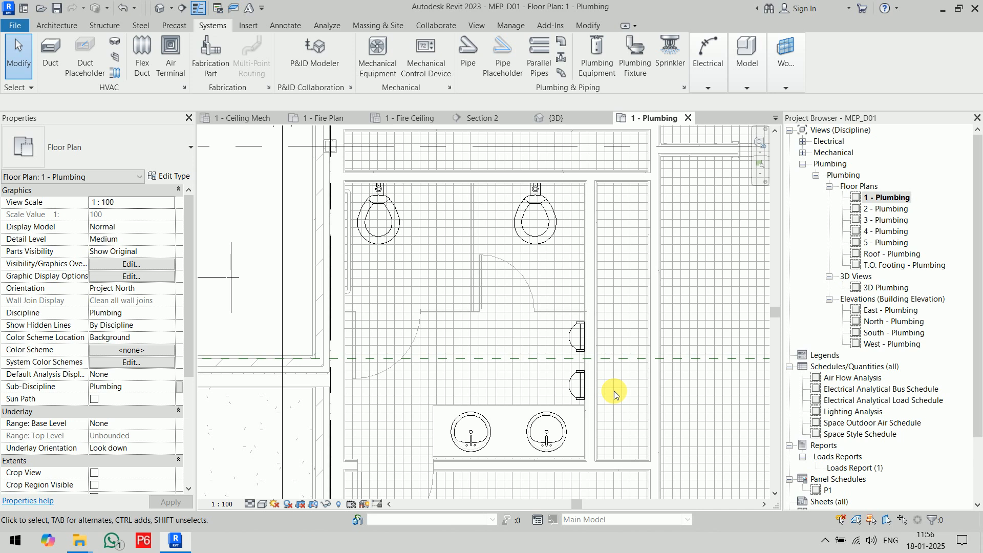
scroll(613, 391, "down", 2)
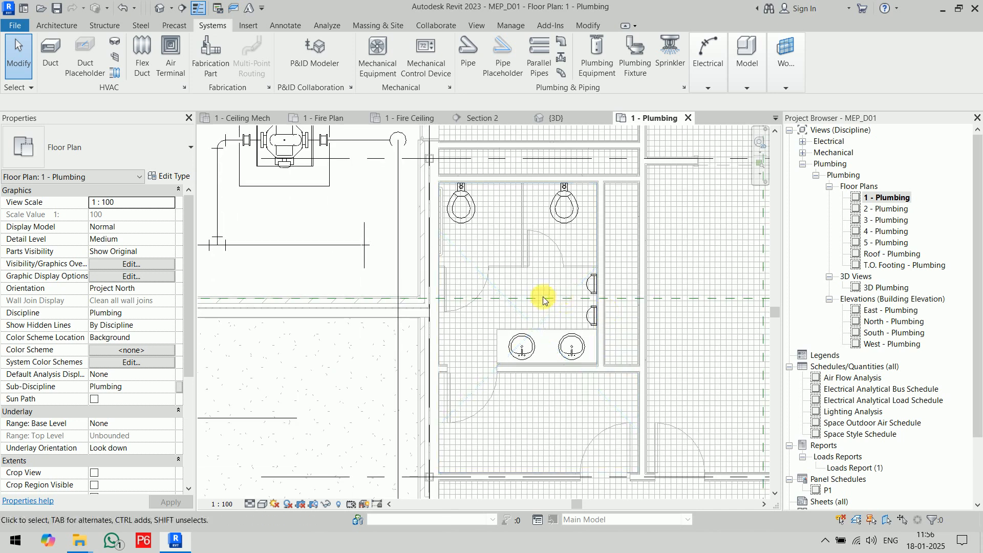
left_click(524, 317)
scroll(95, 417, "down", 5)
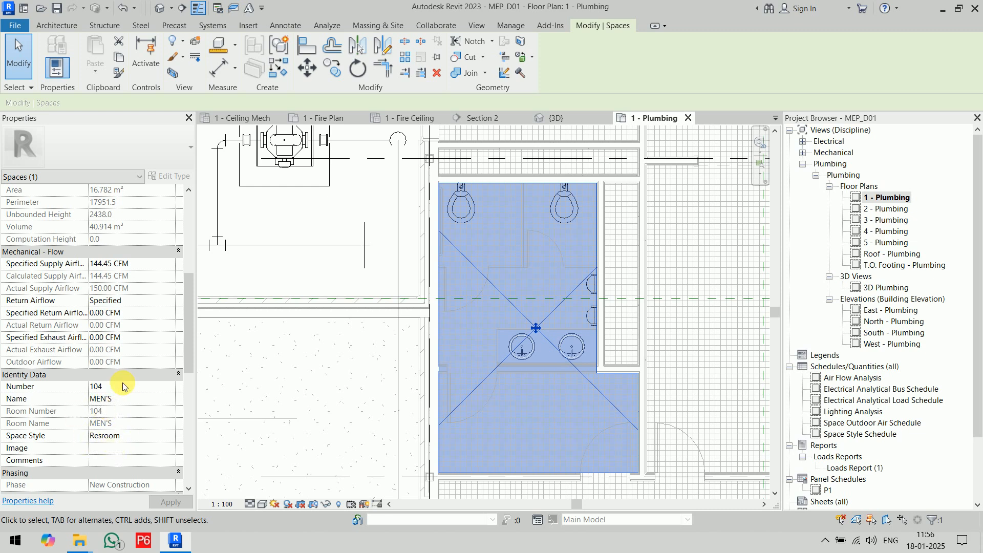
left_click(373, 362)
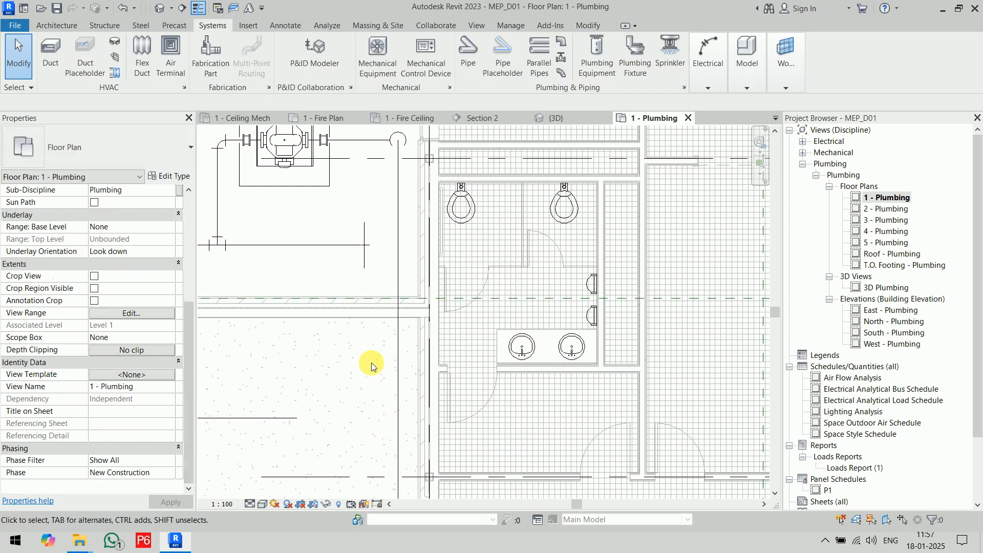
scroll(520, 233, "up", 2)
scroll(520, 234, "up", 2)
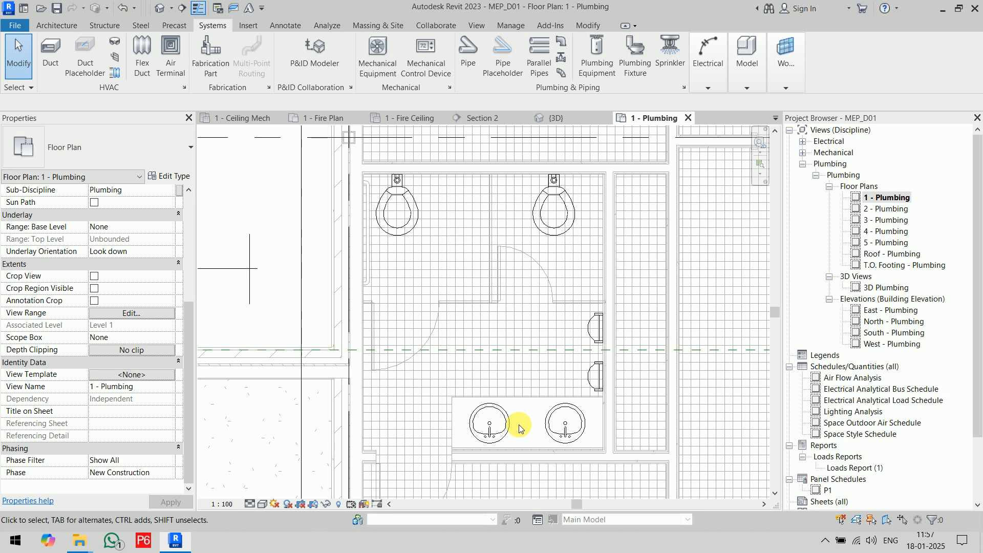
Start placing a plumbing fixture and review the fixture types already loaded in the project.
left_click(634, 60)
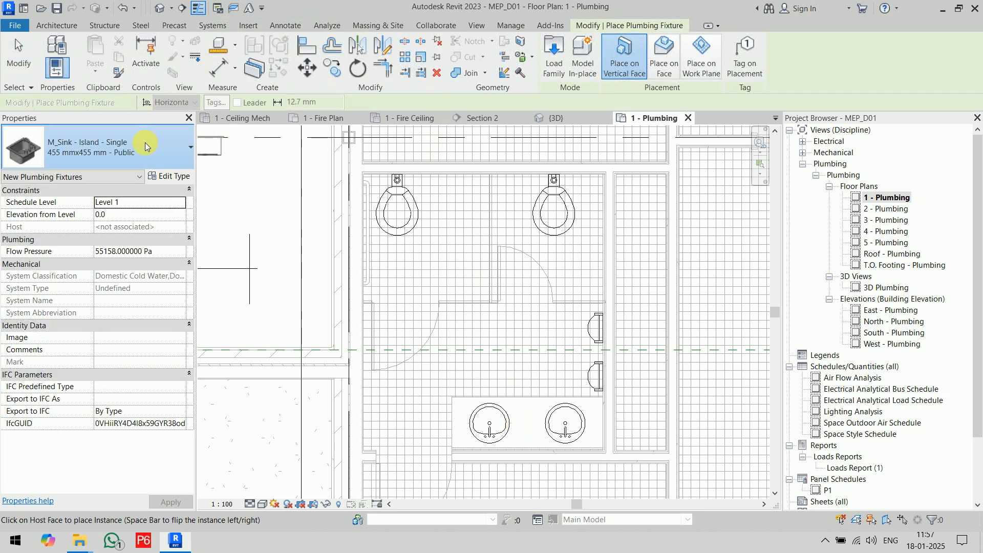
left_click(145, 143)
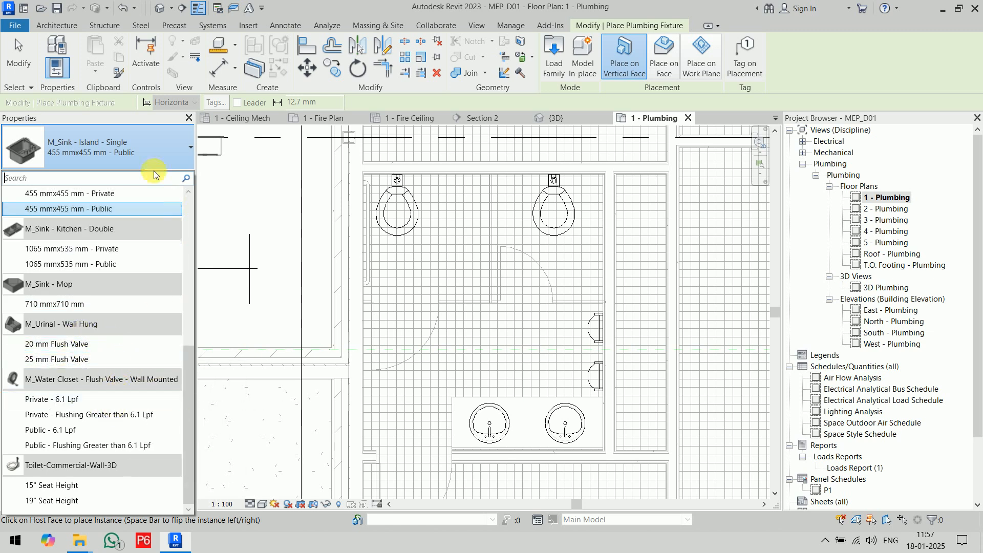
scroll(131, 264, "up", 5)
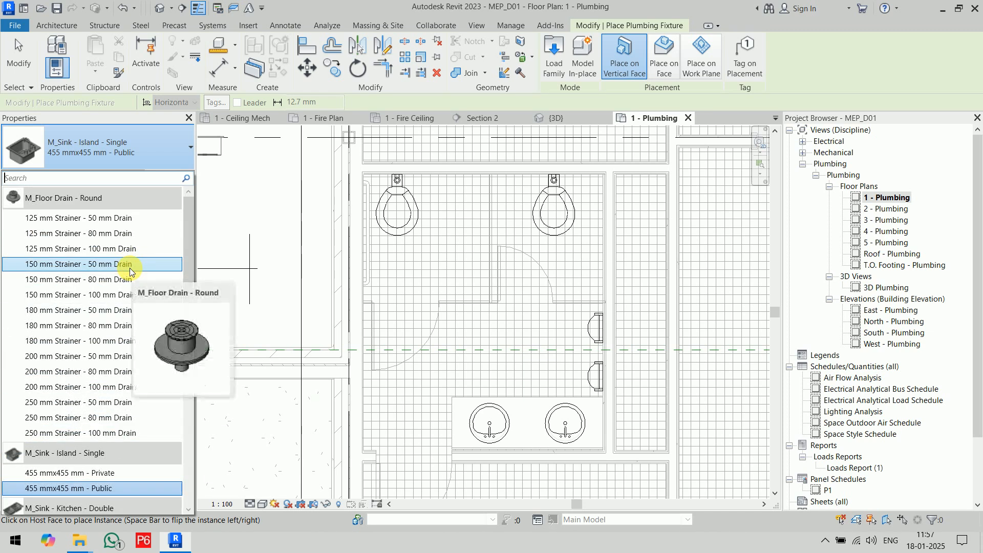
scroll(130, 268, "down", 5)
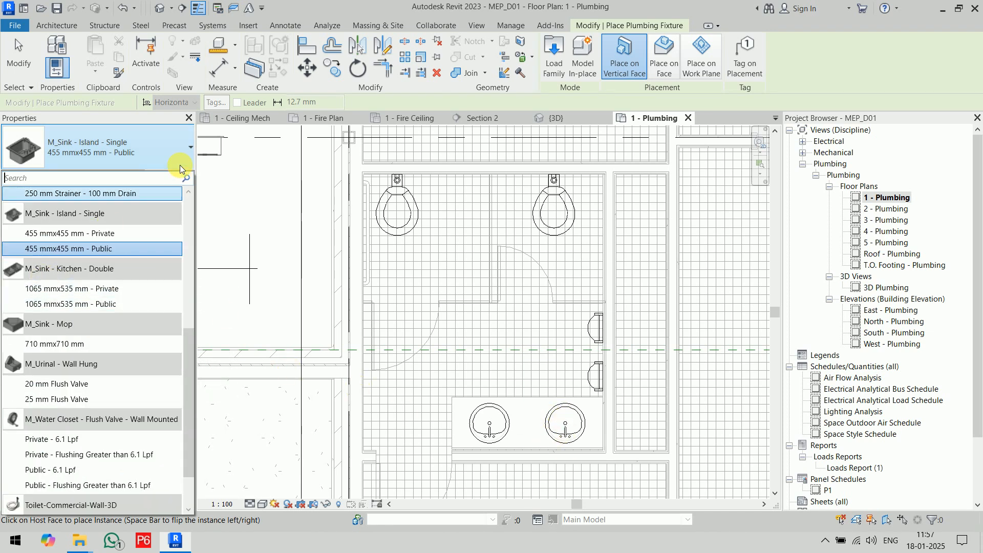
left_click(146, 146)
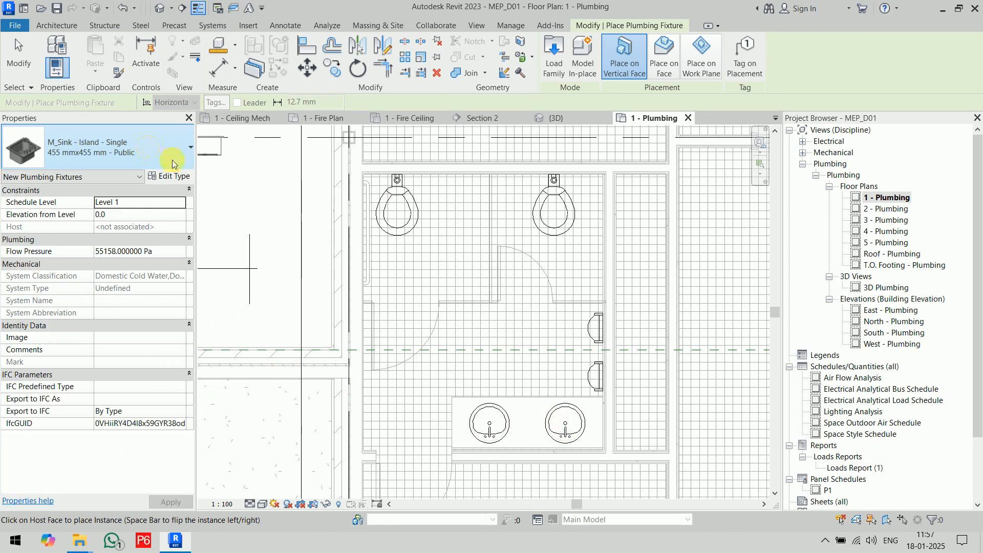
Start loading a family and browse the metric library to the US > Plumbing > MEP > Fixtures folder.
left_click(551, 55)
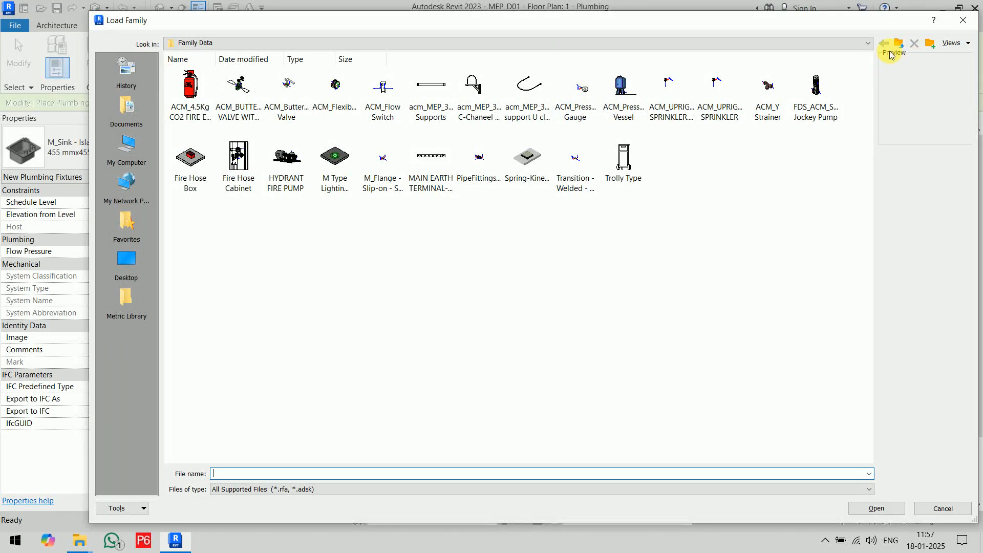
left_click(126, 300)
double_click(345, 88)
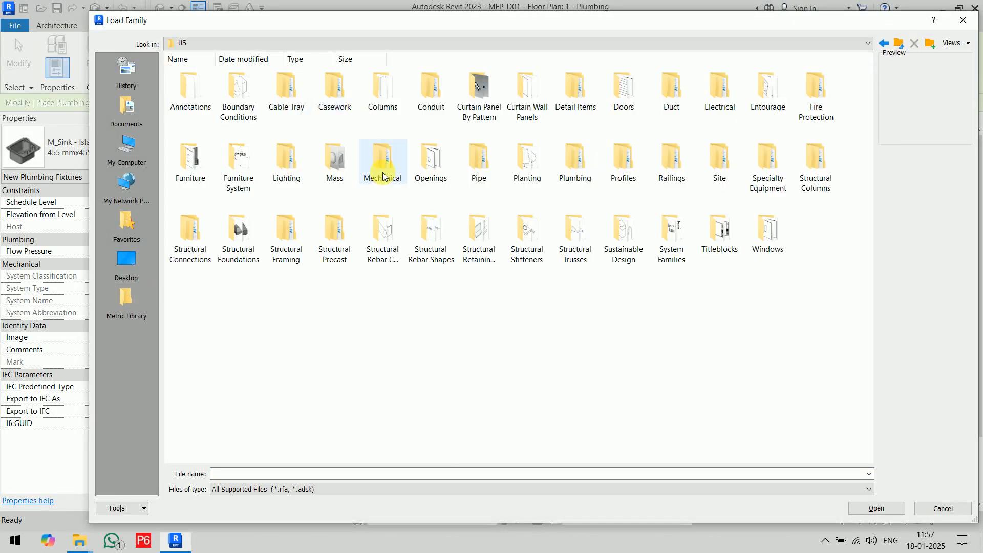
double_click(574, 177)
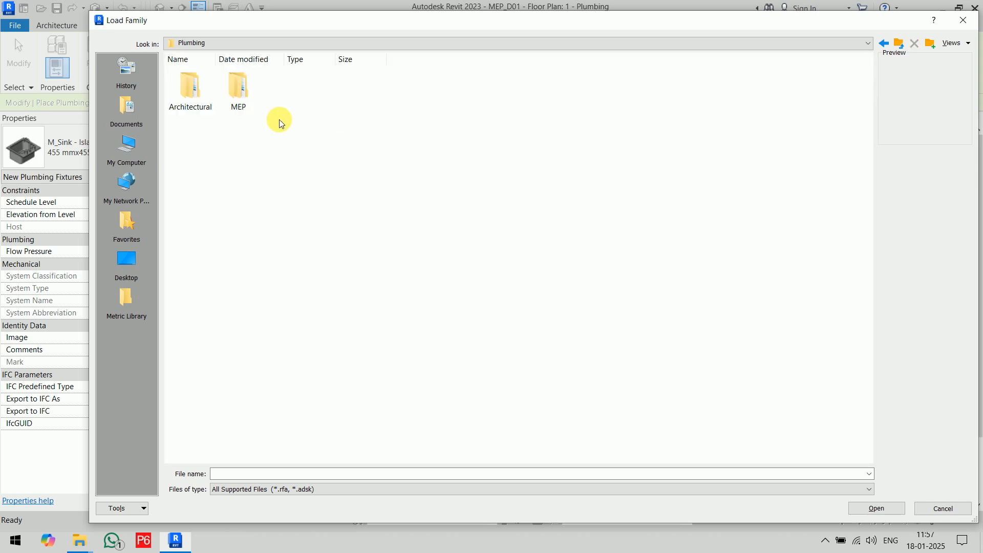
double_click(238, 98)
left_click(240, 100)
double_click(240, 99)
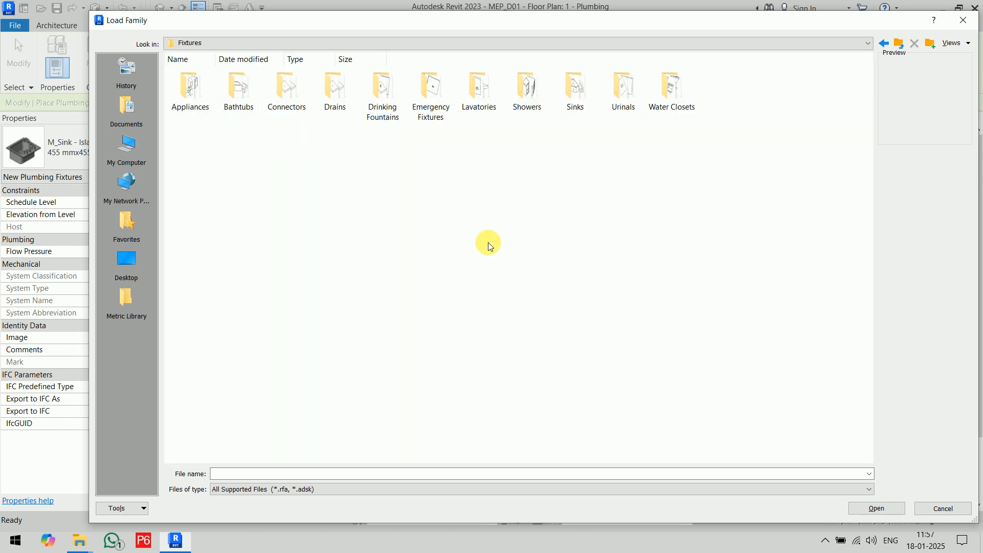
Enlarge the folder icons in the Fixtures folder and open the Sinks folder.
right_click(459, 179)
mouse_move(482, 185)
left_click(612, 205)
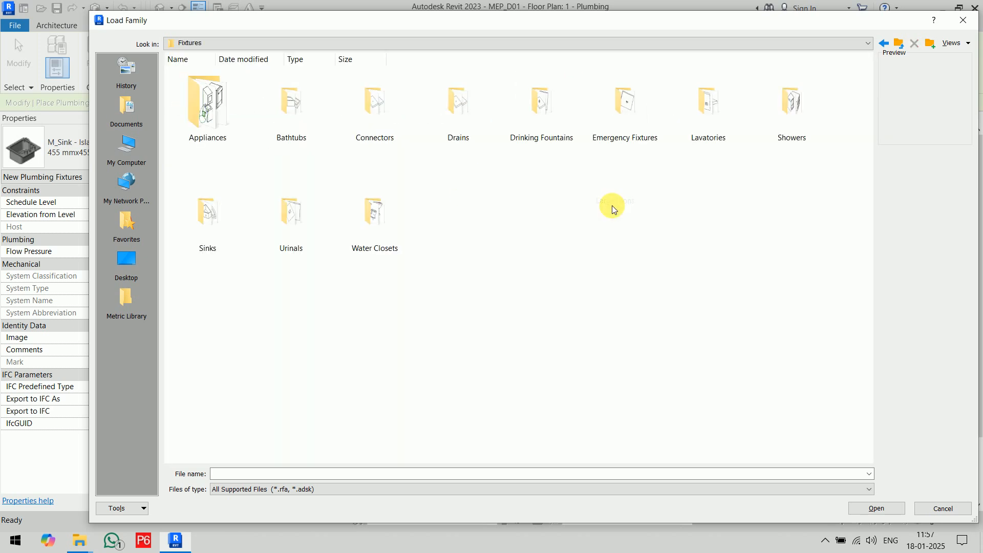
double_click(228, 236)
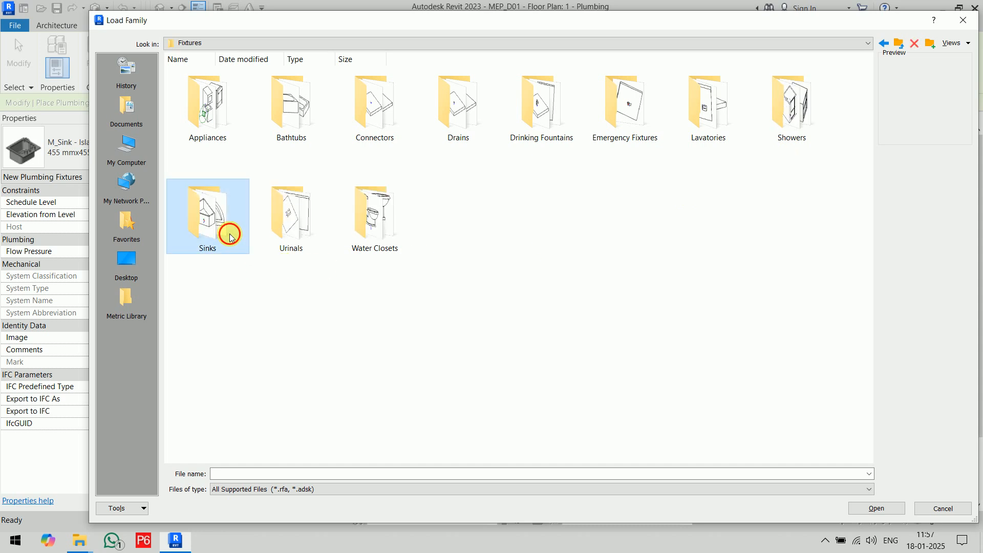
Show the sink families as extra large icons and look through the whole list.
right_click(354, 195)
mouse_move(424, 206)
left_click(499, 206)
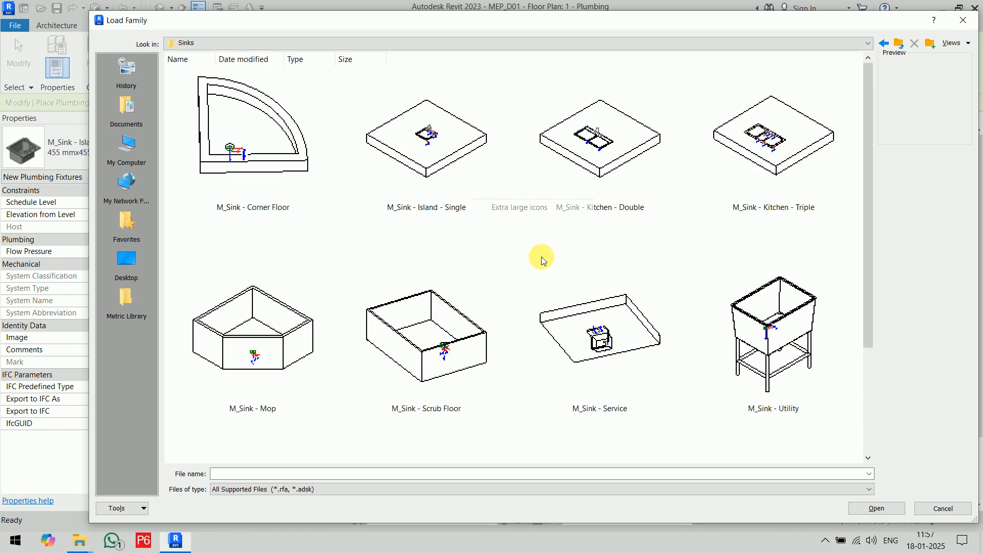
left_click_drag(869, 121, 875, 267)
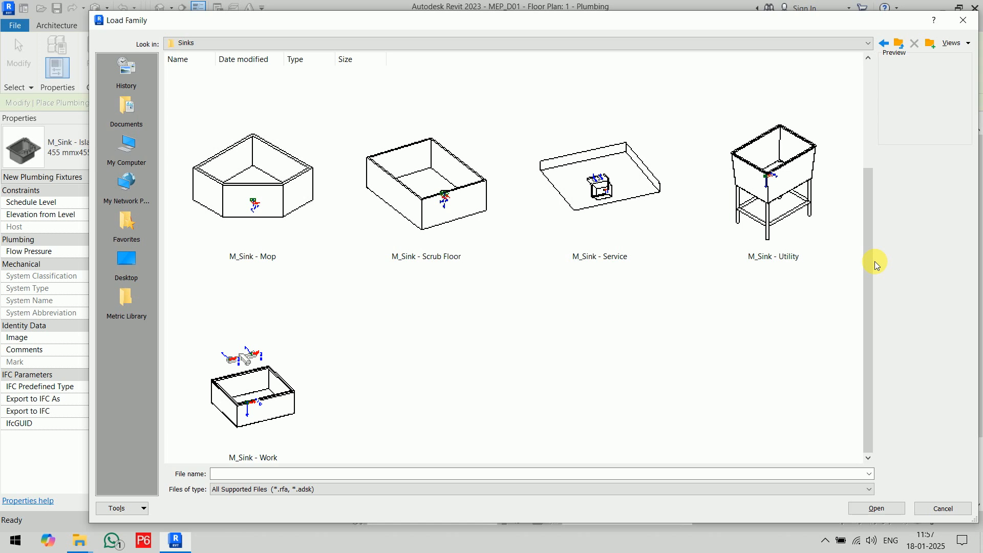
Load the M_Sink - Work family and place its 510 mmx455 mm type over the linked basin on the right of the counter.
left_click(259, 419)
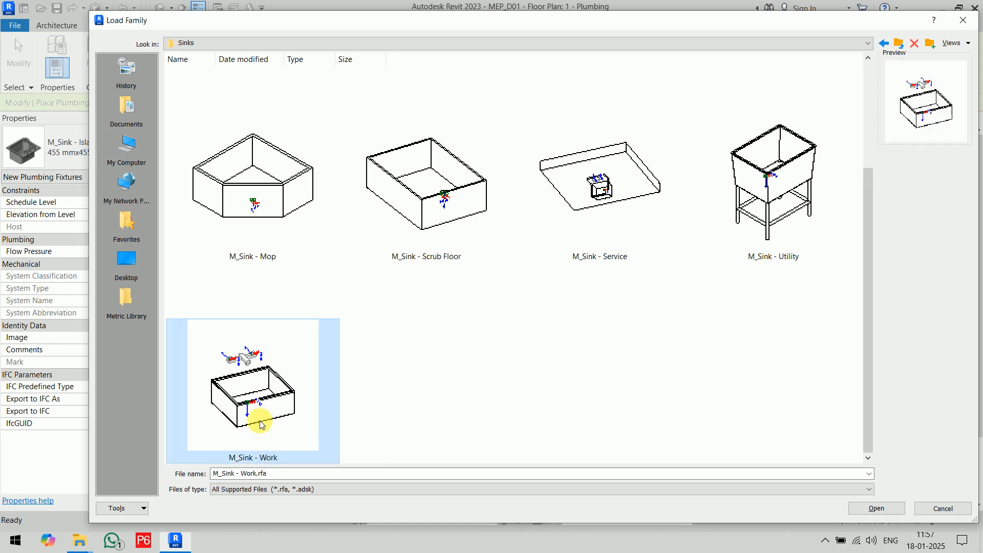
left_click(876, 508)
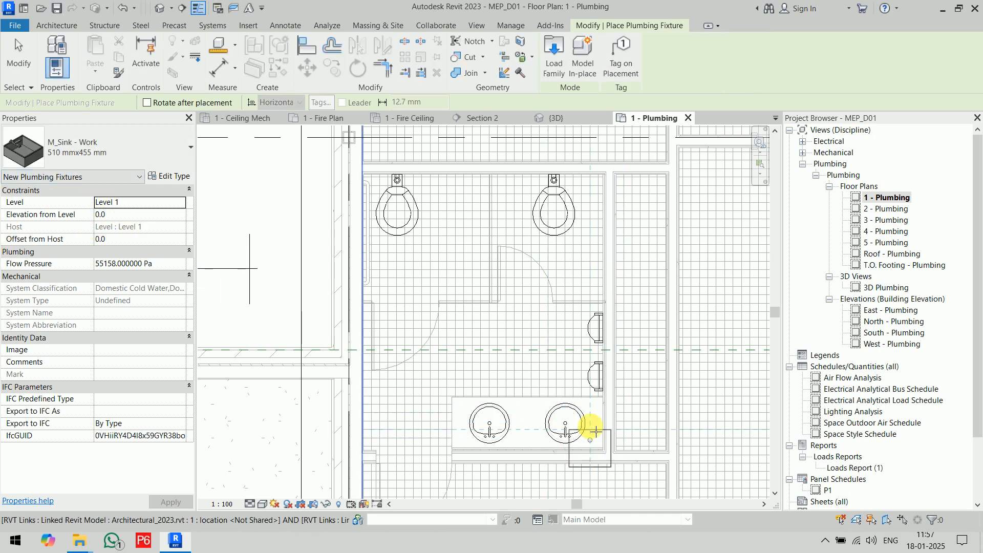
left_click(136, 214)
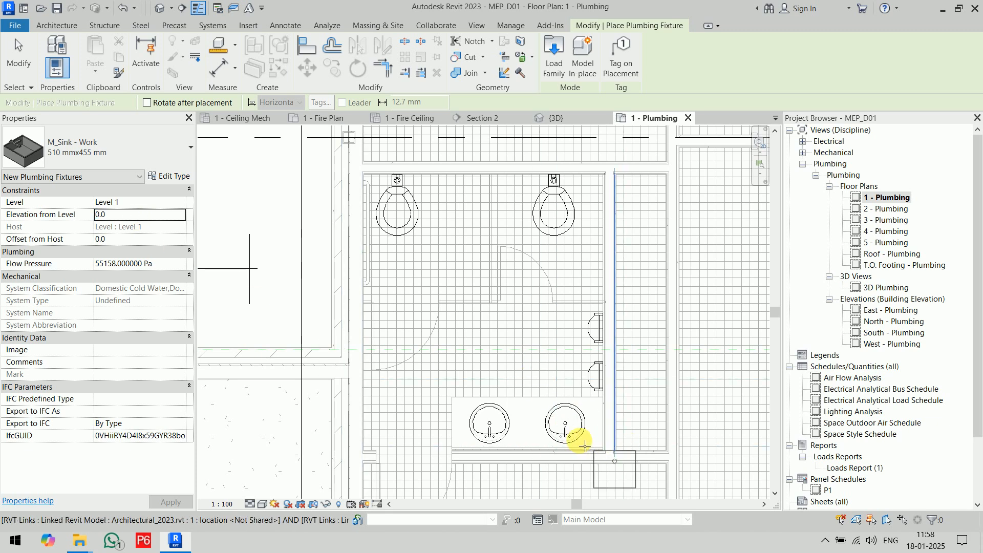
scroll(568, 425, "up", 5)
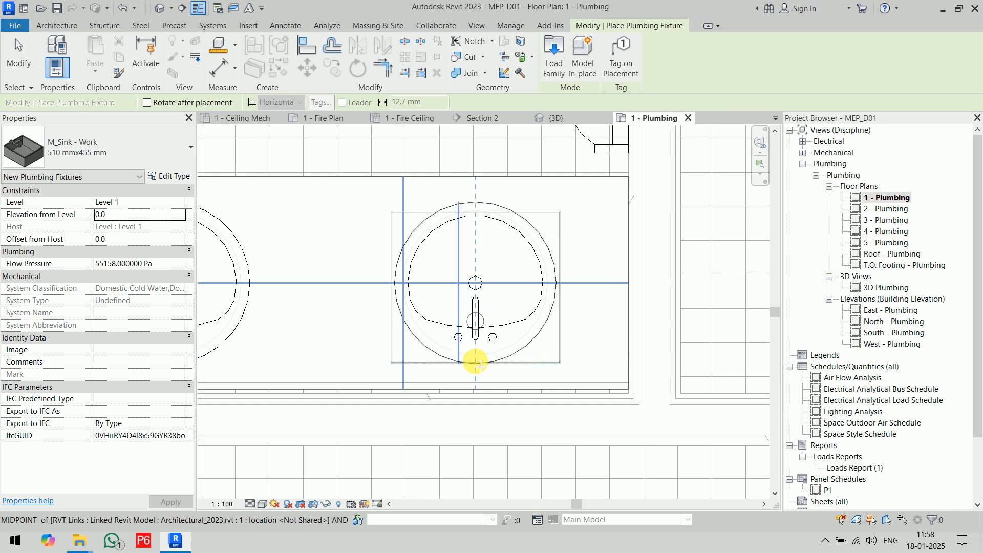
left_click(480, 366)
Place a second M_Sink - Work over the left linked basin, in line with the first sink.
middle_click_drag(377, 374, 556, 383)
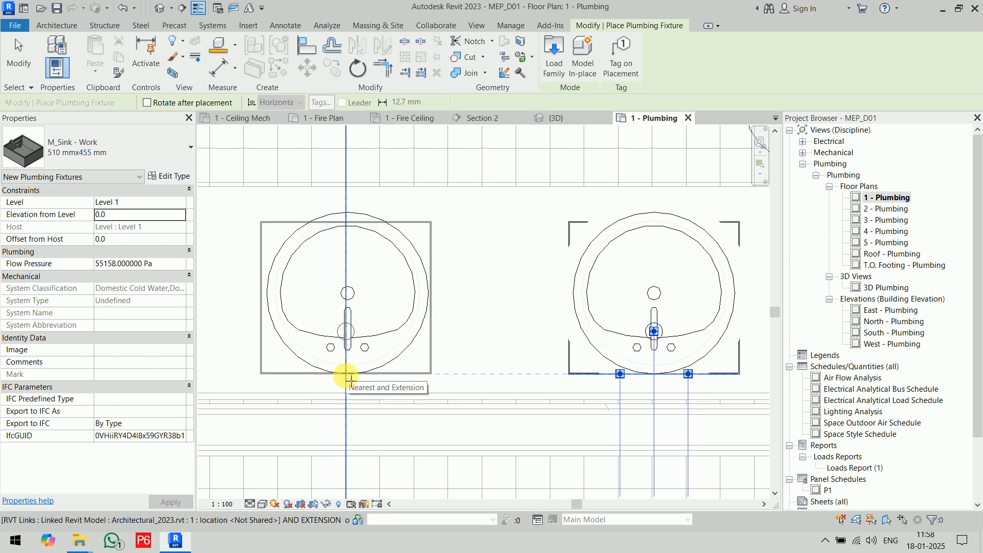
scroll(353, 380, "up", 2)
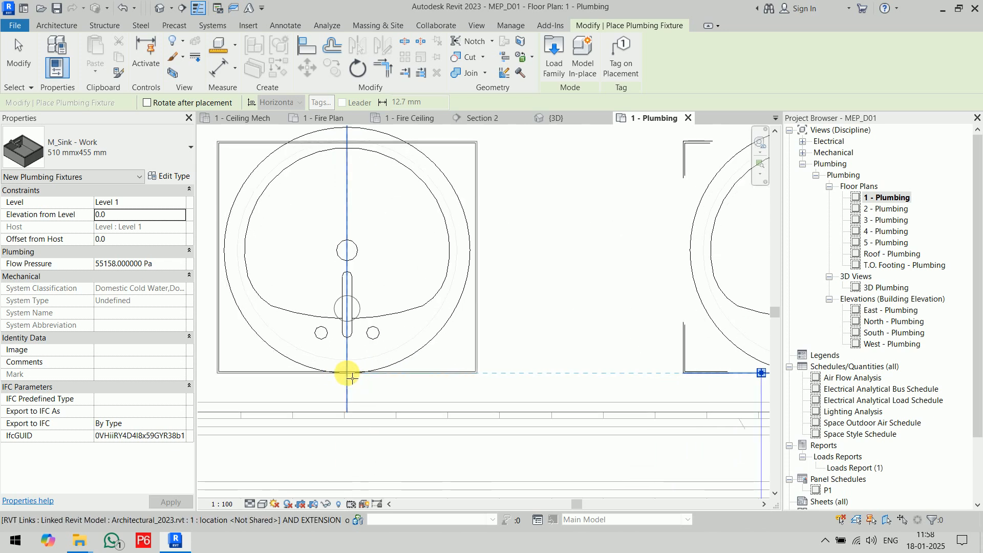
left_click(347, 373)
scroll(354, 379, "down", 3)
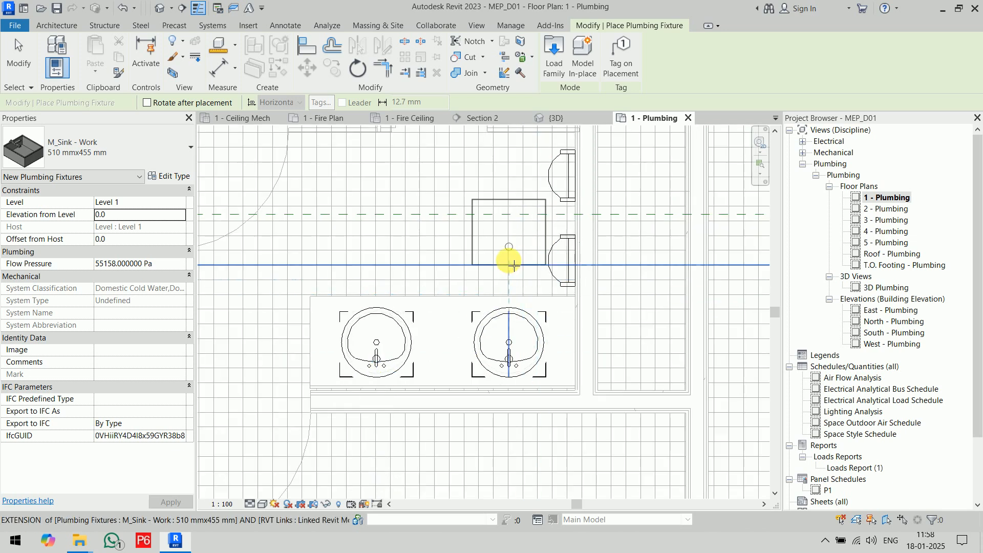
Place two M_Urinal - Wall Hung fixtures of type 20 mm Flush Valve on the restroom wall beside the linked urinals.
left_click(121, 152)
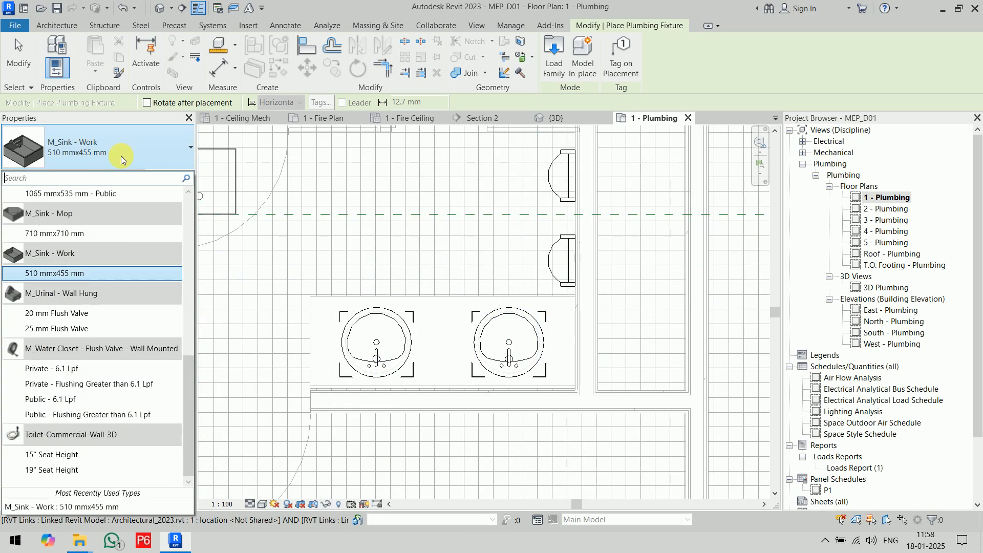
left_click(96, 316)
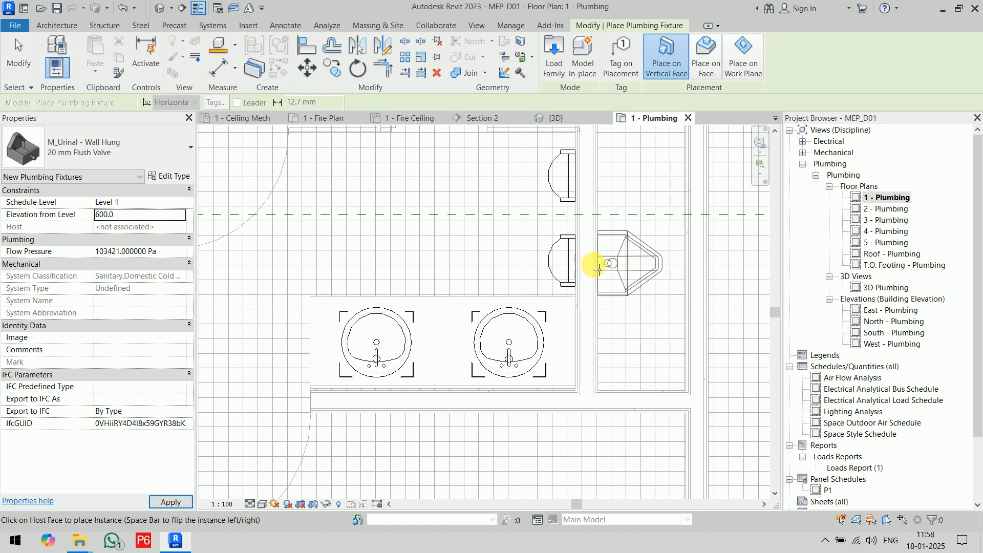
scroll(640, 233, "up", 3)
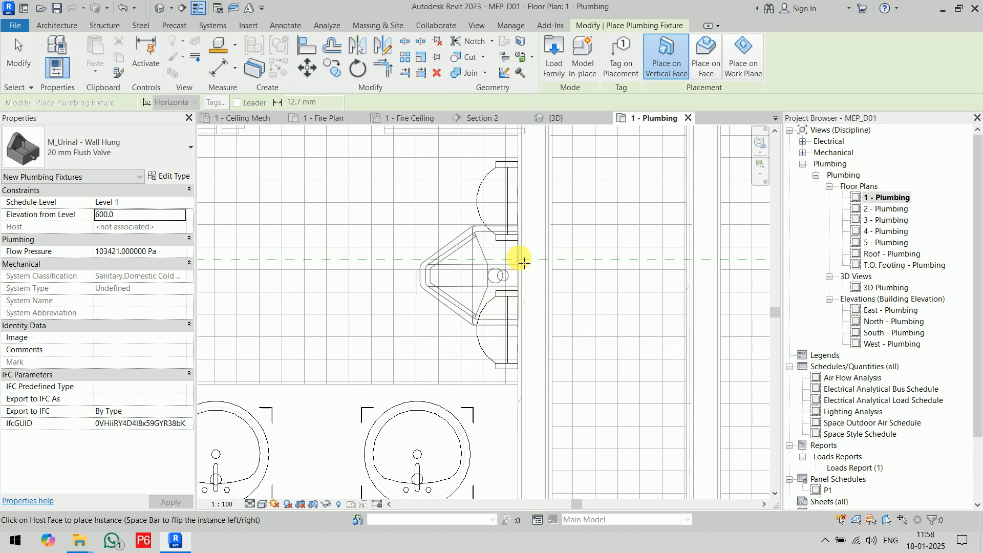
scroll(513, 331, "up", 3)
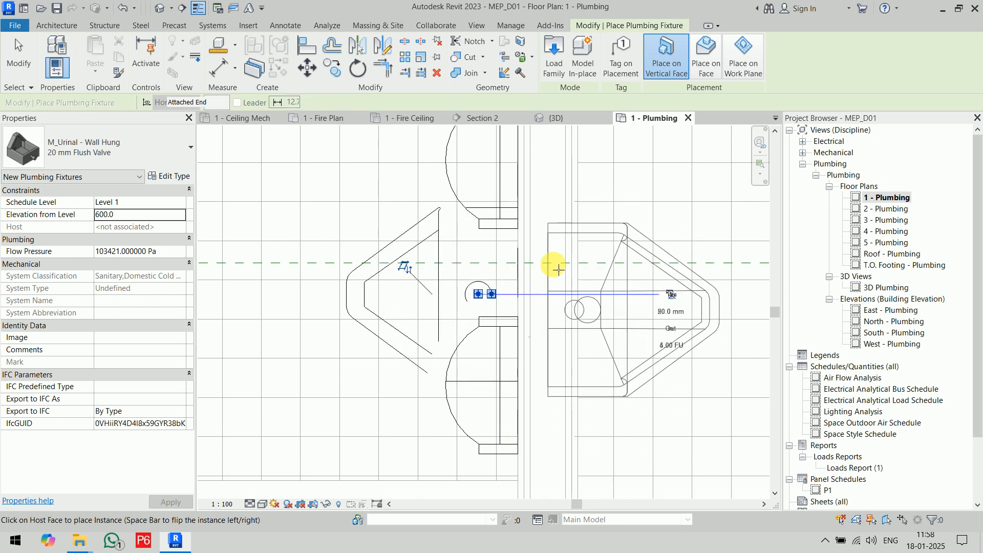
scroll(511, 263, "up", 3)
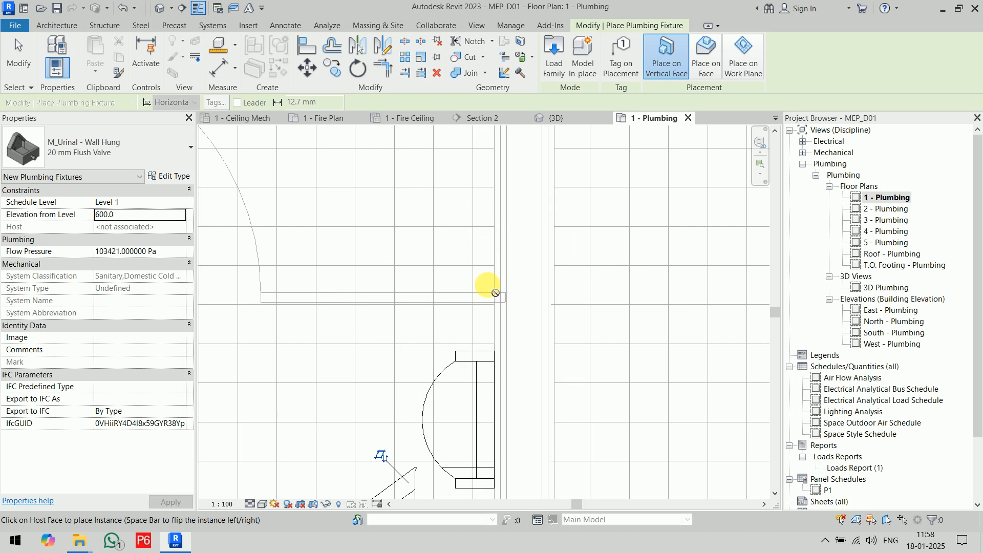
left_click(492, 285)
key("Escape")
key("Escape")
scroll(604, 321, "down", 2)
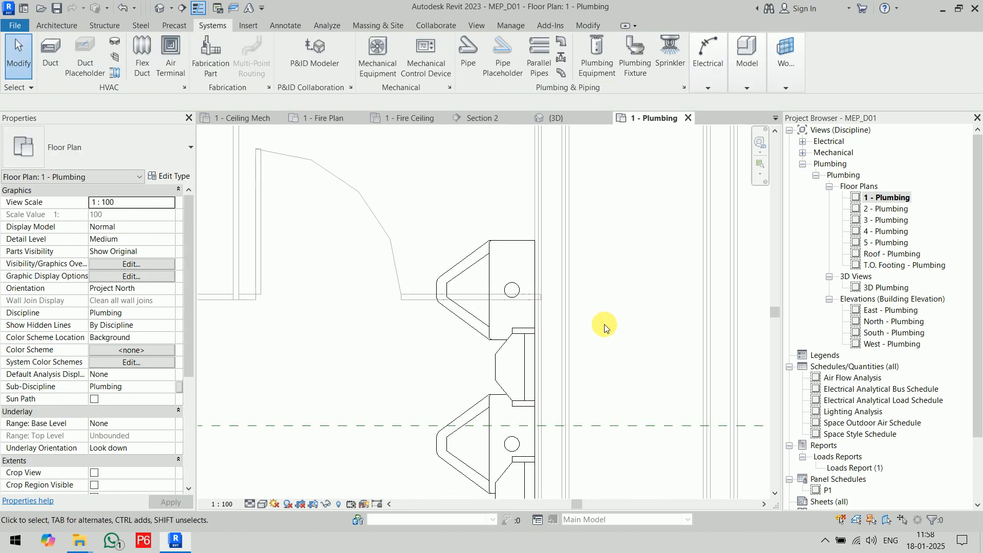
Move the two wall-hung urinals along the wall so they coincide with the linked urinals.
left_click_drag(445, 237, 454, 309)
middle_click_drag(428, 362, 433, 282)
left_click_drag(439, 301, 439, 366)
scroll(570, 301, "down", 5)
left_click(608, 265)
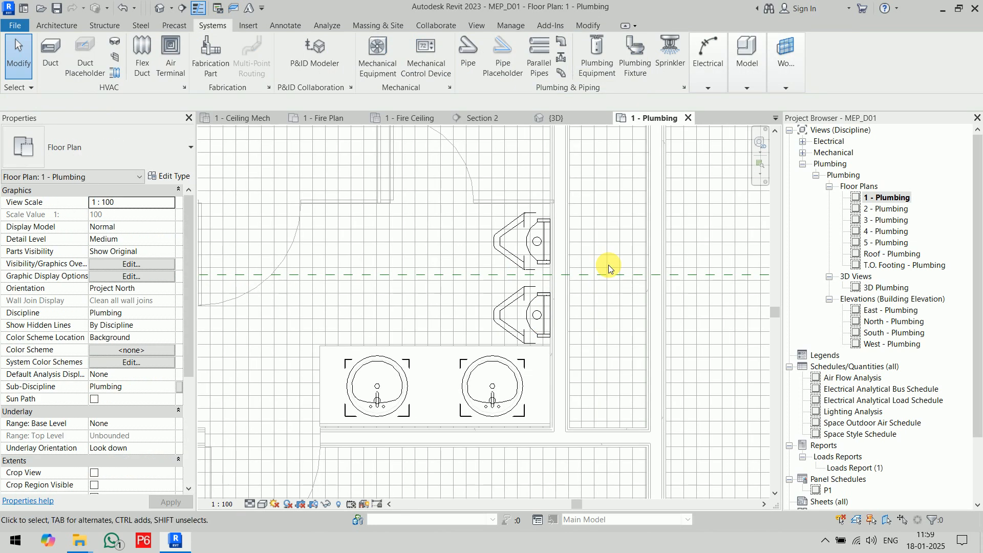
Place an M_Water Closet - Flush Valve - Wall Mounted, type Private - 6.1 Lpf, over the linked toilet in the left stall.
scroll(608, 265, "up", 1)
middle_click_drag(615, 252, 593, 314)
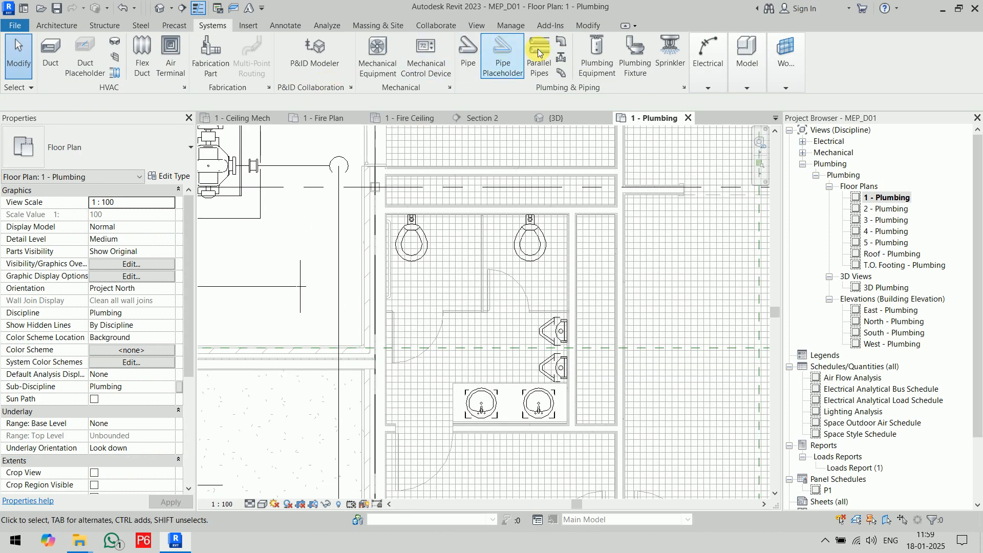
left_click(635, 56)
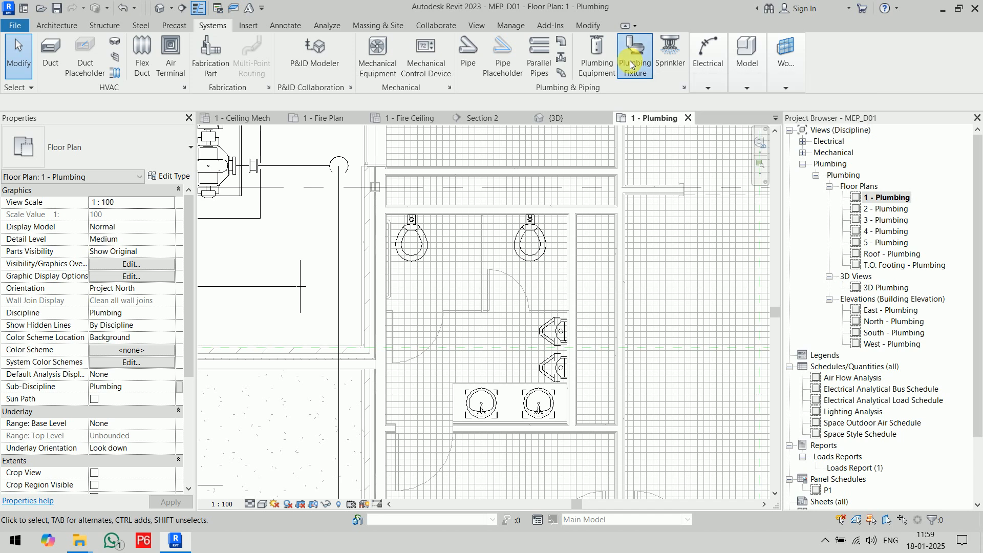
left_click(108, 146)
scroll(110, 289, "up", 3)
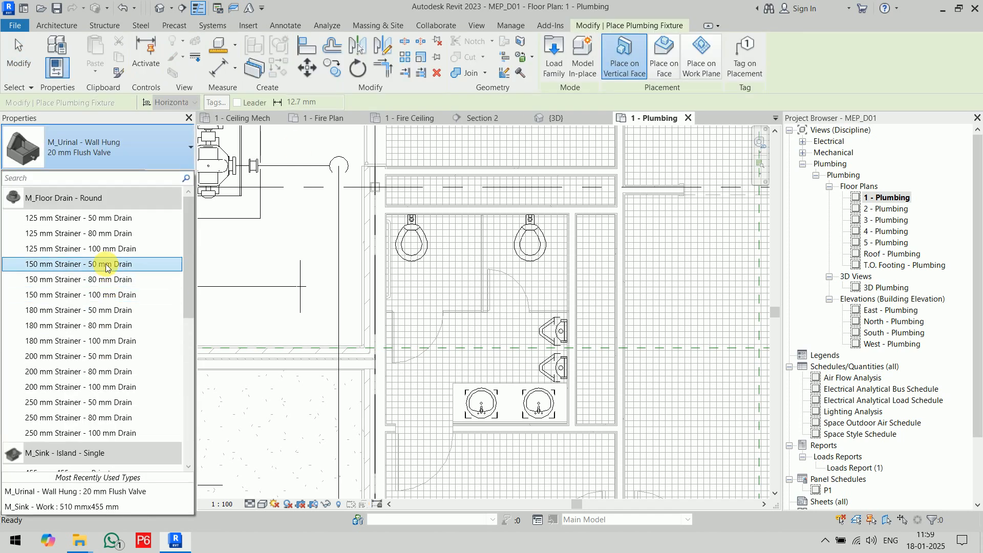
scroll(103, 288, "down", 3)
scroll(103, 288, "down", 5)
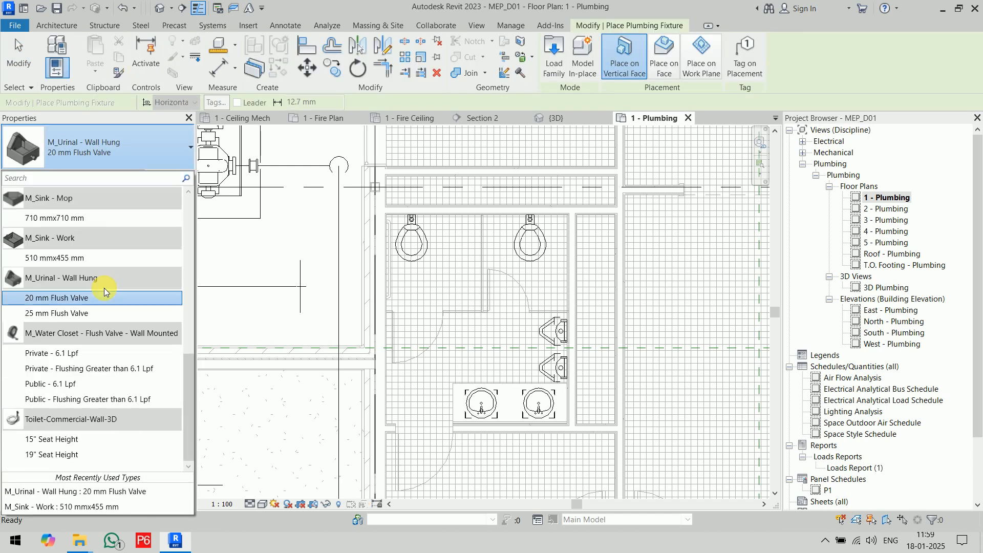
left_click(98, 353)
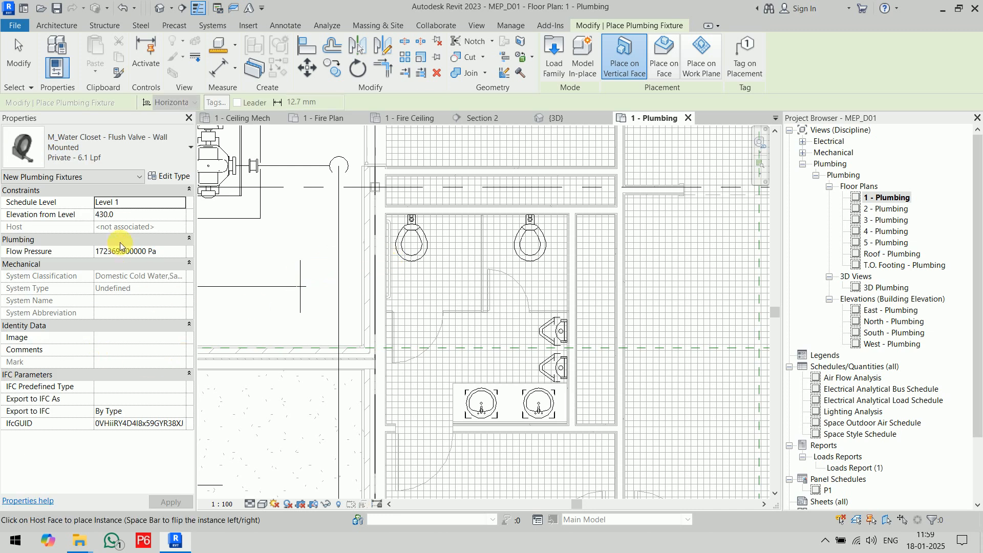
scroll(425, 245, "up", 5)
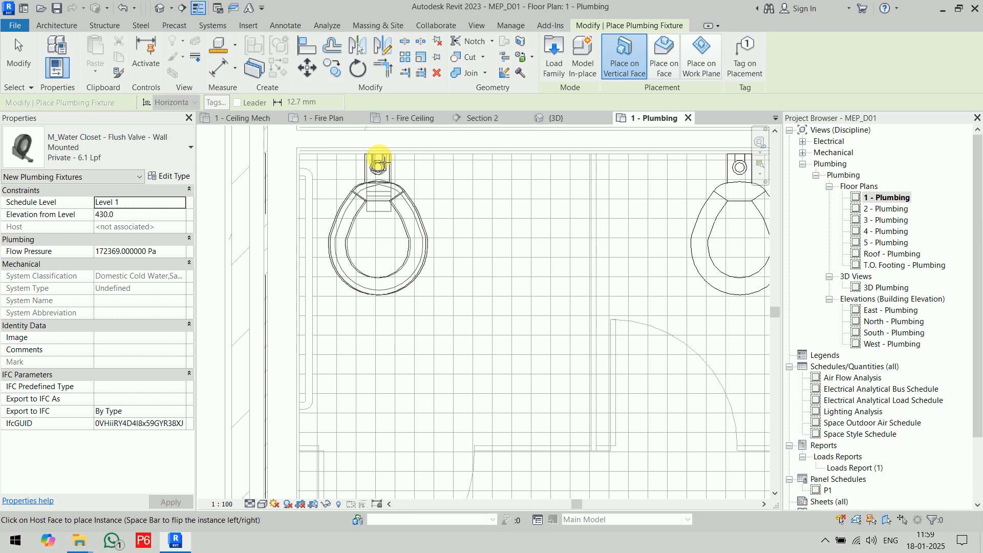
scroll(391, 259, "down", 4)
Place a second Private - 6.1 Lpf water closet over the linked toilet in the right stall and finish placing fixtures.
scroll(517, 236, "up", 4)
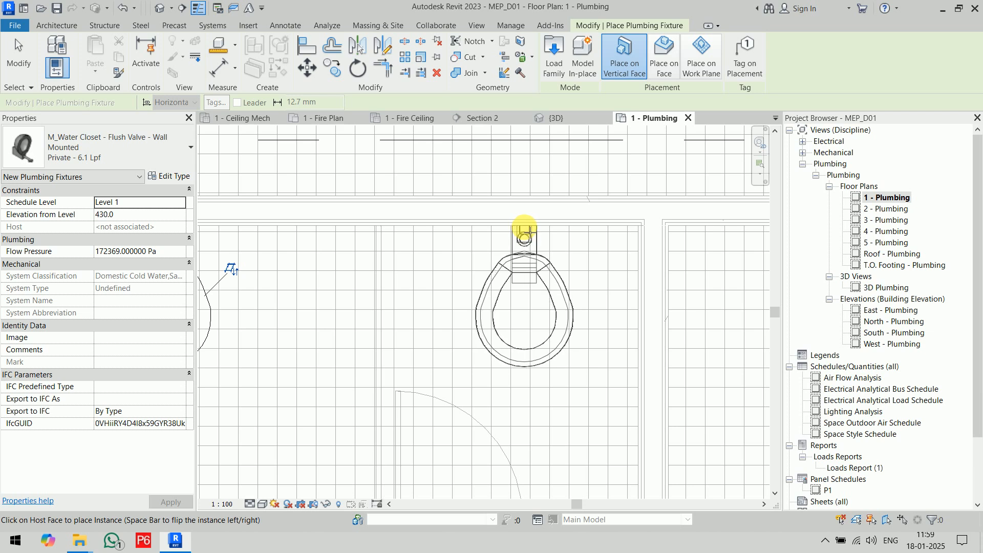
left_click(527, 231)
scroll(628, 263, "down", 4)
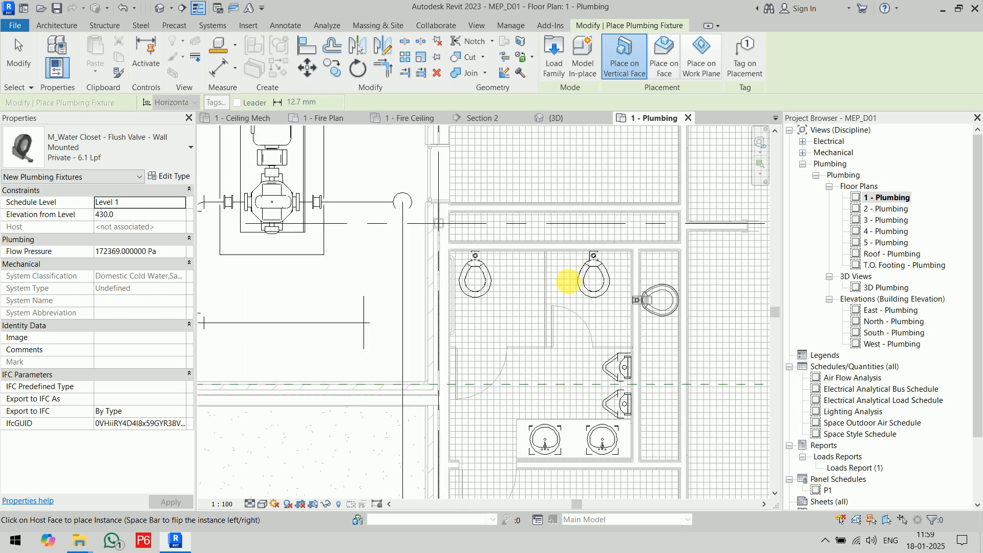
key("Escape")
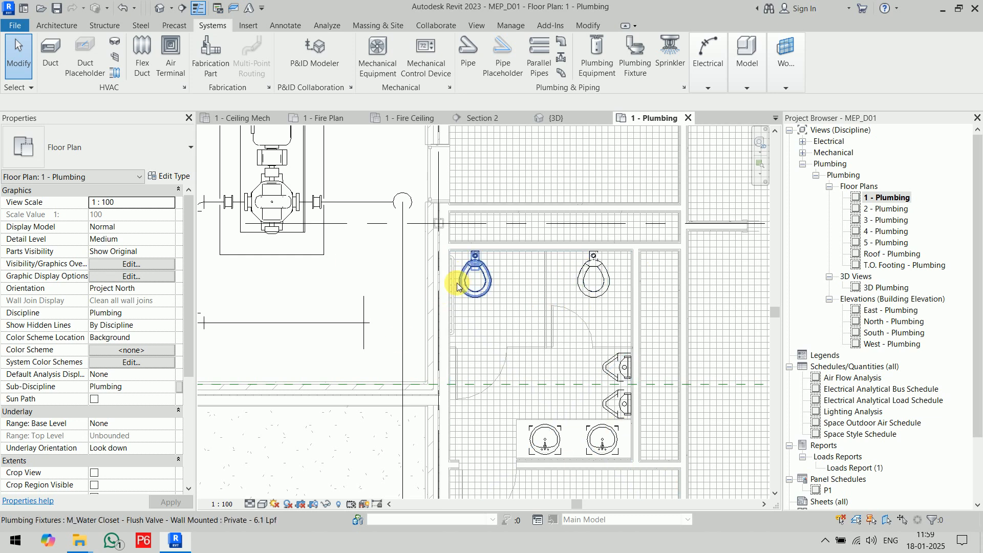
Draw a horizontal building section across the men's restroom, running just above the sink counter.
scroll(461, 282, "down", 6)
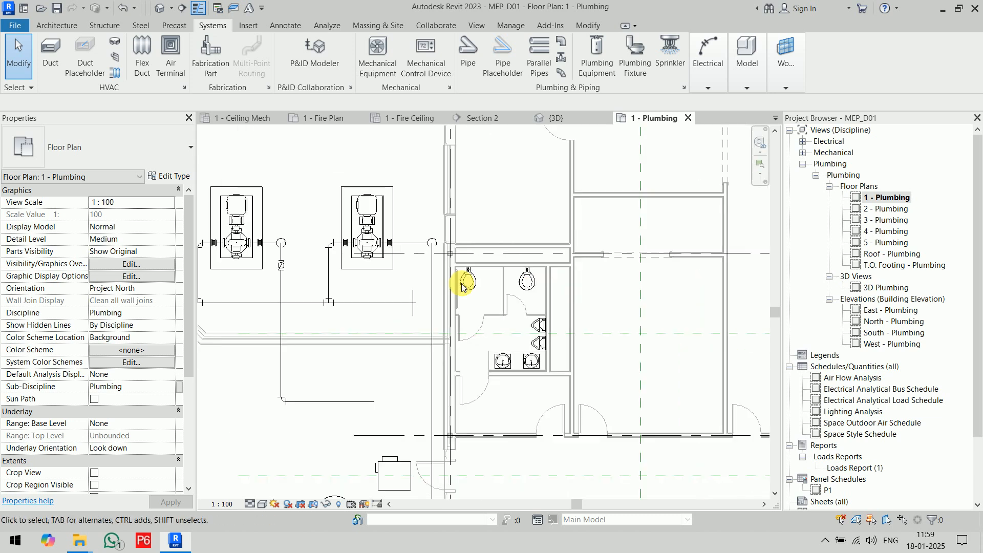
scroll(487, 261, "up", 6)
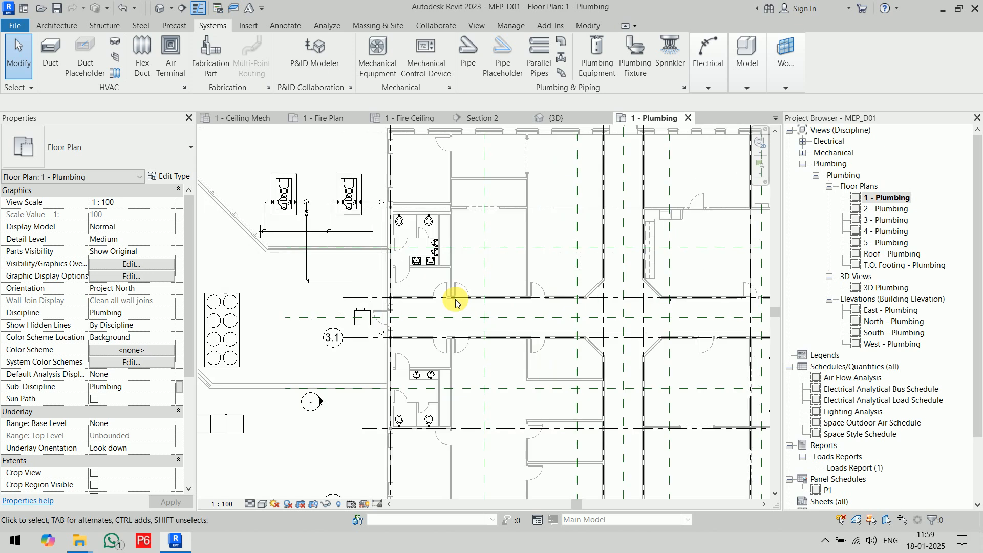
scroll(432, 301, "up", 4)
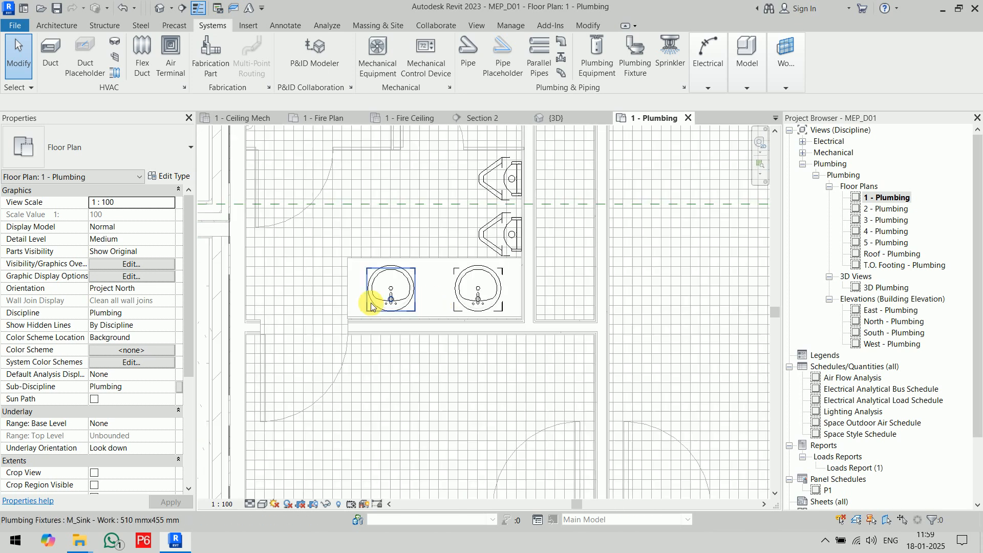
left_click(182, 9)
left_click(255, 256)
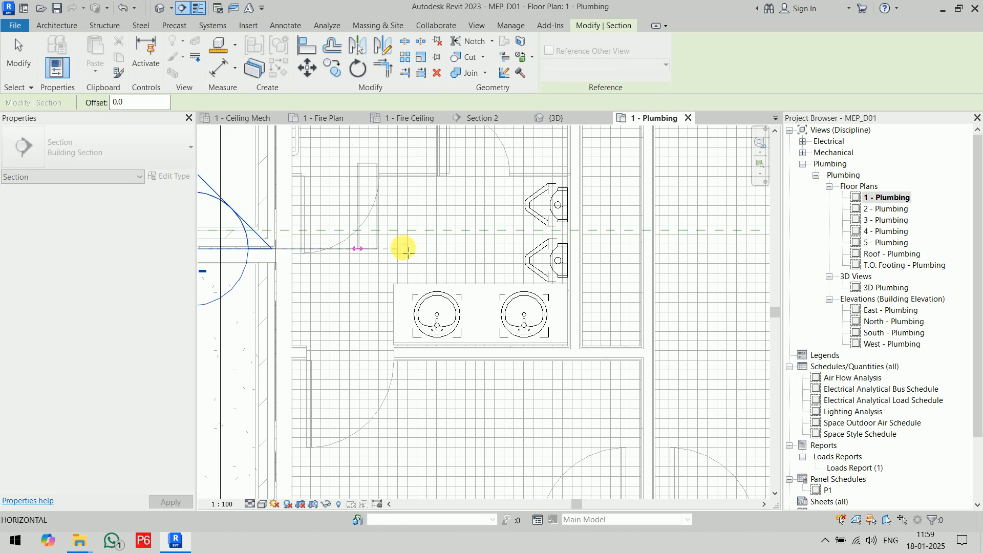
left_click(657, 266)
Flip the new section to look toward the sinks and reduce its far clip offset to about 1620 mm.
scroll(652, 259, "down", 3)
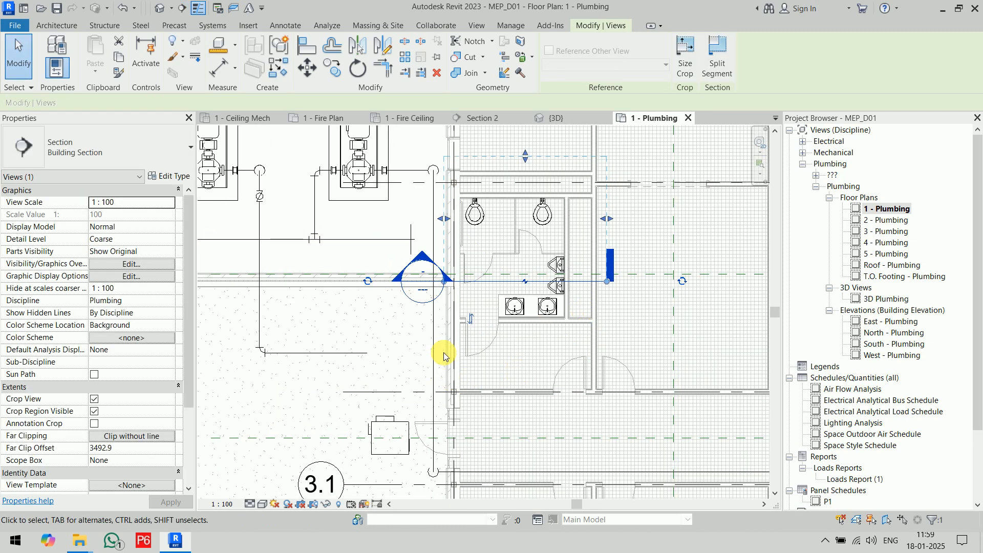
left_click(470, 319)
left_click_drag(530, 406, 526, 340)
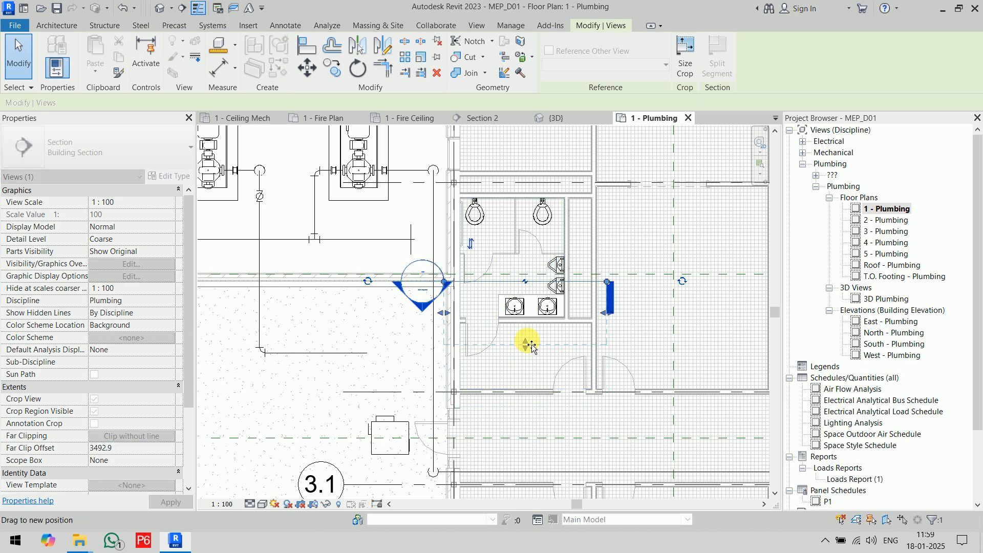
Open the new section's view and extend its crop region downward to below the floor slab.
right_click(494, 285)
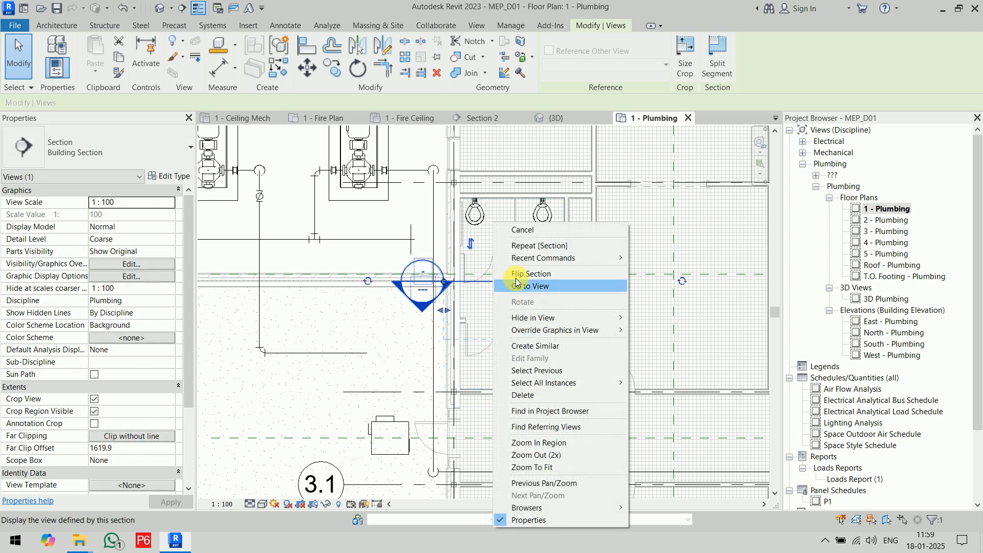
left_click(543, 286)
scroll(481, 430, "up", 2)
middle_click_drag(484, 434, 496, 243)
left_click(487, 253)
left_click_drag(460, 252, 466, 402)
scroll(603, 400, "up", 2)
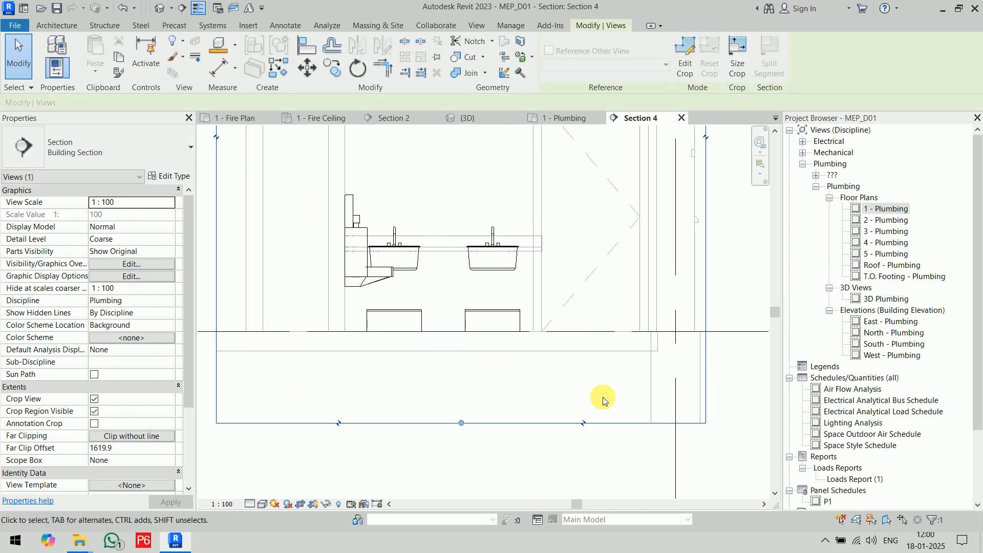
left_click(731, 385)
Align the tops of both M_Sink - Work fixtures with the rim level of the linked basins in the section view.
scroll(435, 307, "up", 2)
left_click(389, 318)
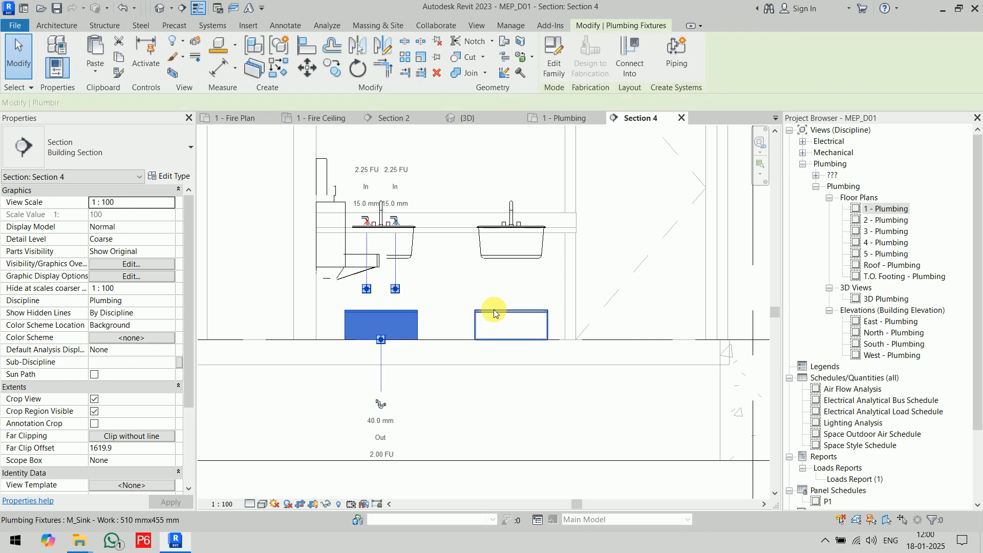
left_click(494, 314)
left_click(596, 266)
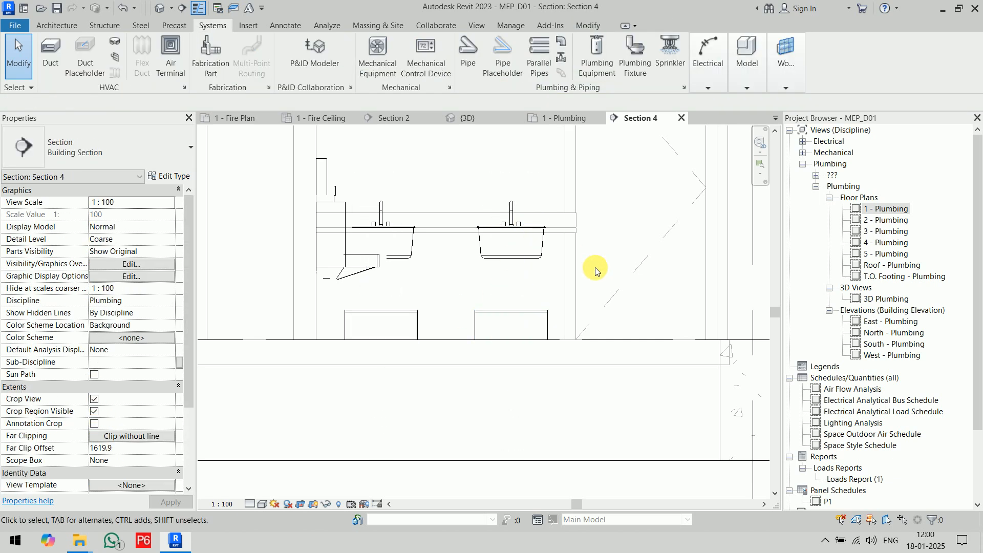
key("a")
key("l")
scroll(591, 271, "up", 2)
left_click(535, 197)
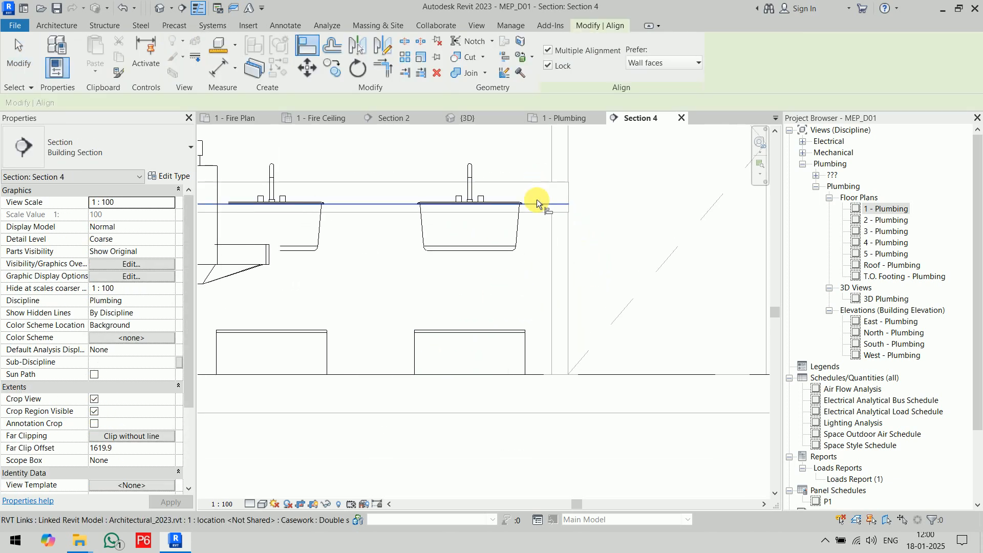
left_click(472, 333)
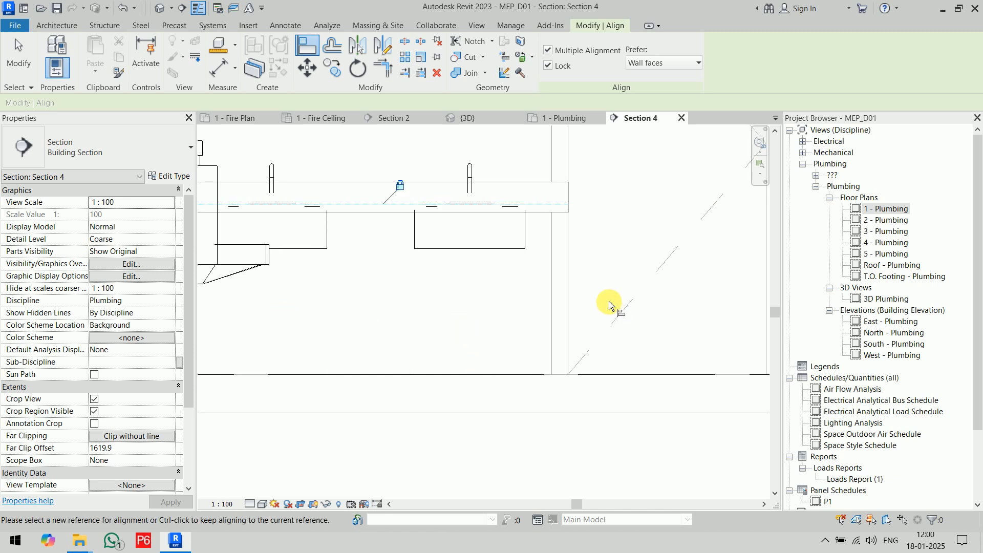
Set the section view through the men's restroom to Fine detail level and Wireframe visual style.
scroll(609, 306, "down", 2)
key("Escape")
key("Escape")
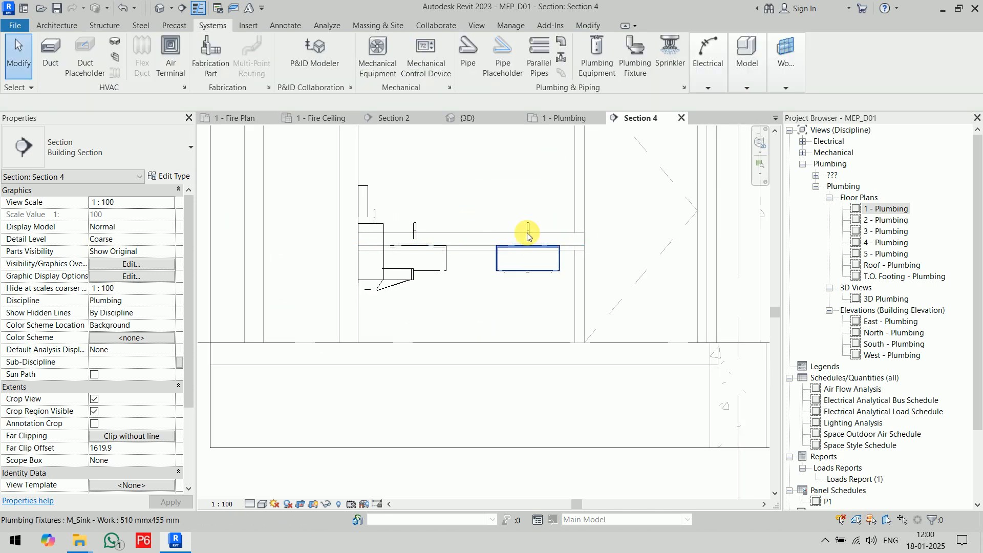
scroll(379, 282, "up", 2)
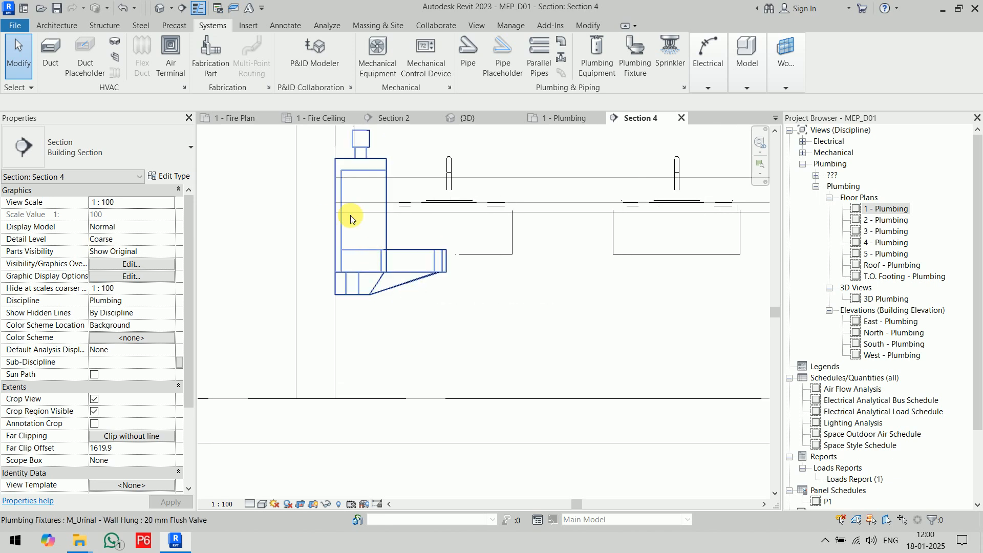
left_click(253, 504)
left_click(263, 485)
left_click(262, 504)
left_click(321, 439)
scroll(399, 312, "up", 3)
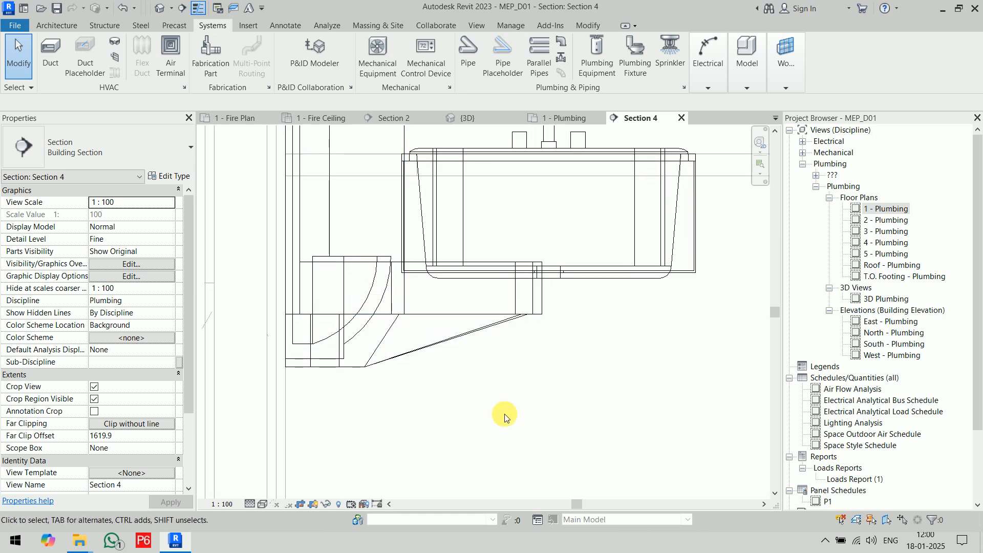
Align the horizontal top edge of the visible urinal's lower bowl with the same edge of the linked urinal.
key("a")
key("l")
left_click(359, 255)
left_click(358, 261)
middle_click_drag(425, 356, 438, 382)
scroll(420, 336, "up", 2)
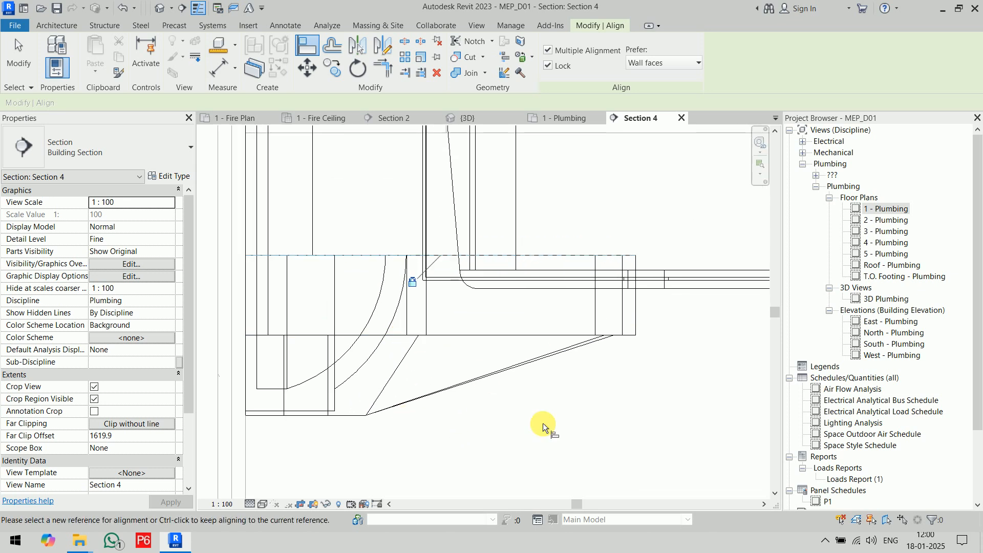
key("Escape")
key("Escape")
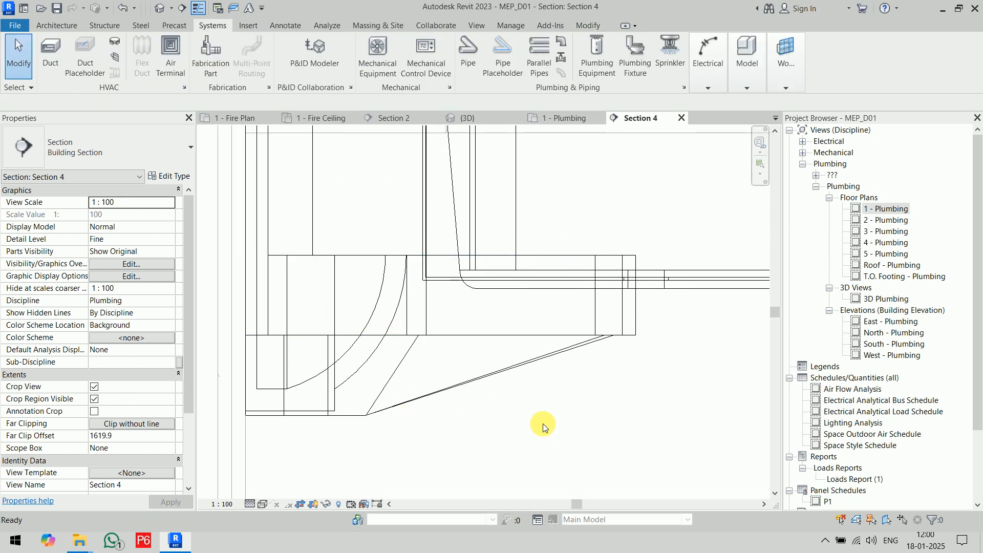
left_click(428, 338)
key("Escape")
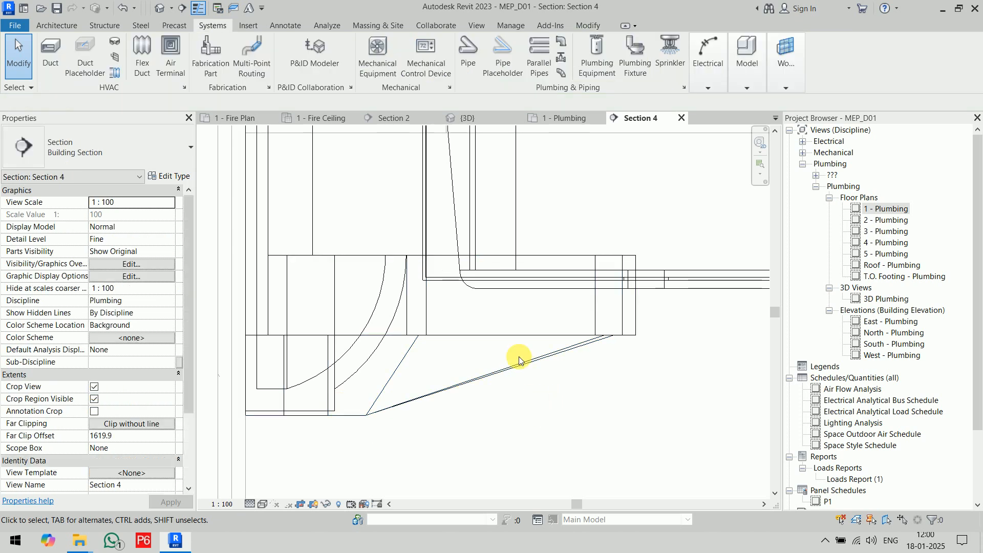
In the 1 - Plumbing plan, move the section line beyond both urinals toward the water closets and set its far clip offset to about 820 mm.
left_click(559, 119)
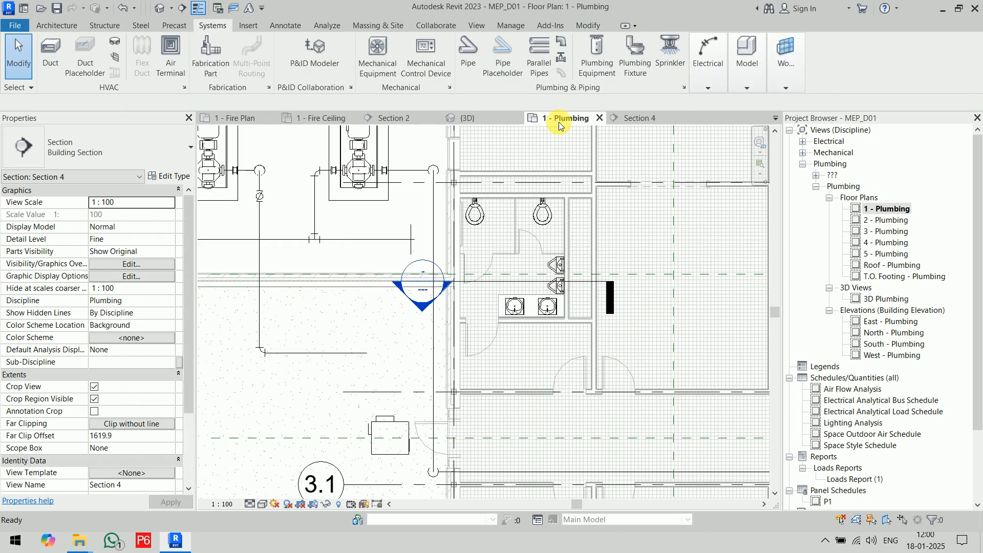
scroll(545, 281, "up", 3)
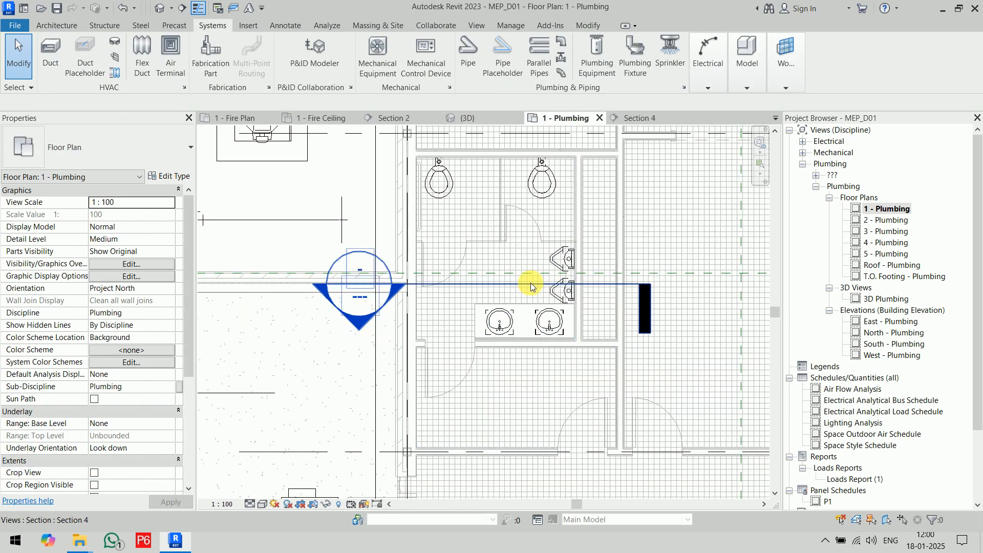
left_click(530, 283)
left_click_drag(533, 273, 531, 224)
left_click_drag(515, 324, 520, 278)
Open the moved section's view and align the other urinal's bowl edge with that of its linked architectural urinal.
right_click(502, 234)
left_click(535, 286)
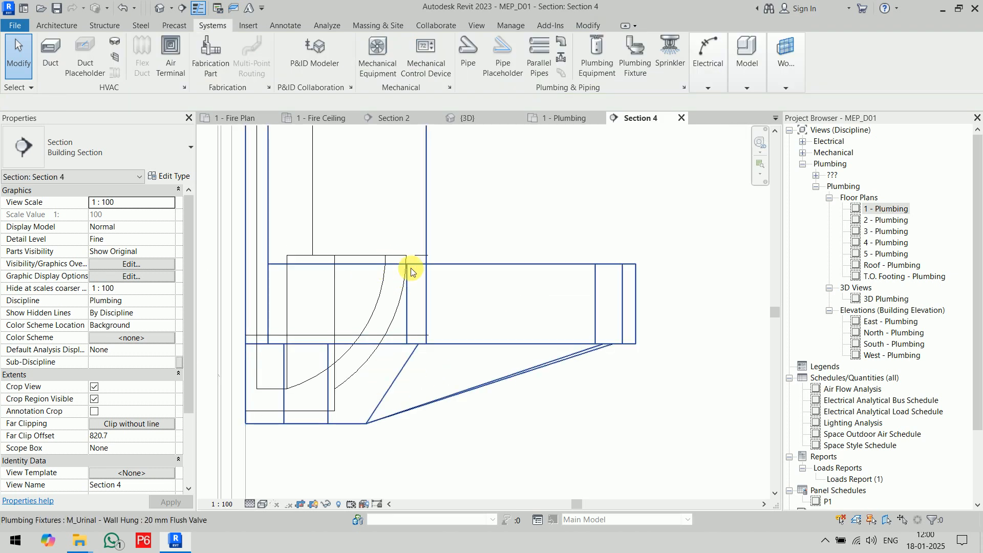
key("a")
key("l")
left_click(397, 255)
left_click(468, 264)
key("Escape")
key("Escape")
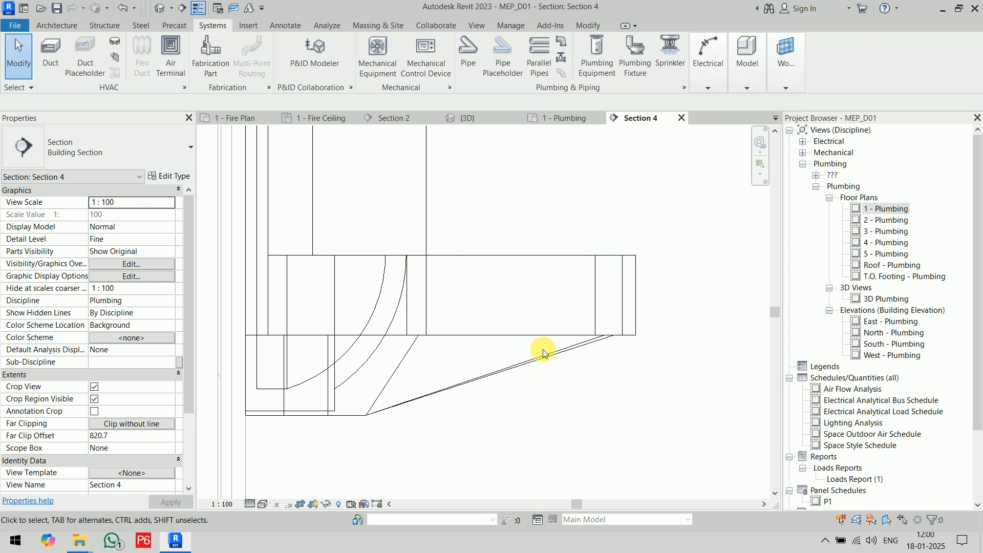
scroll(543, 348, "down", 3)
left_click(560, 119)
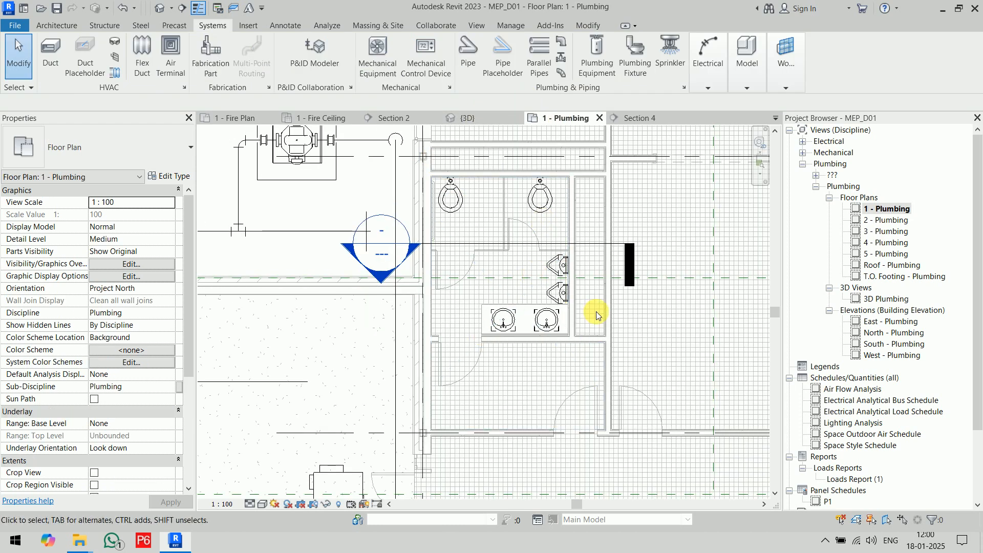
scroll(595, 309, "up", 3)
middle_click_drag(600, 271, 624, 368)
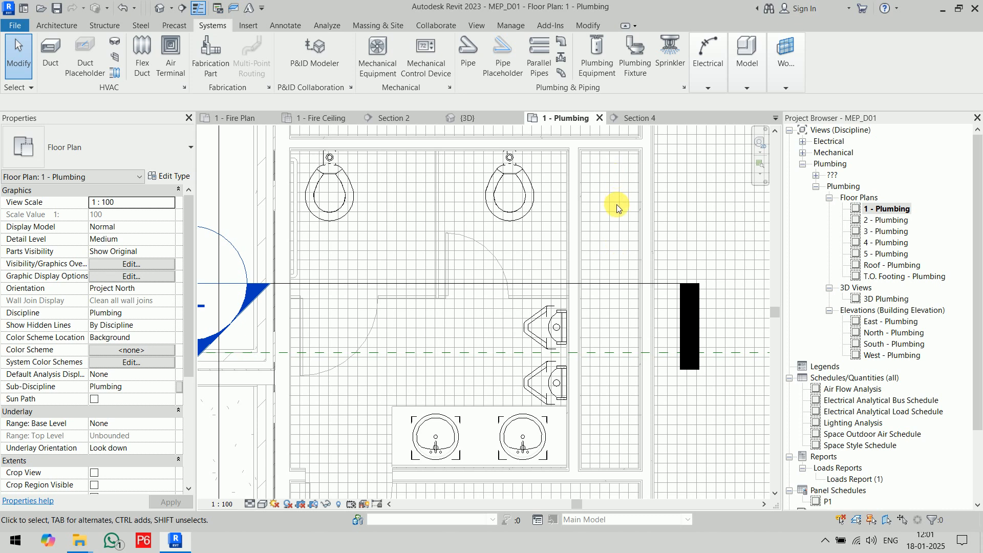
Open the 3D Plumbing view at the restroom fixtures and display it in Fine detail with the Shaded visual style.
left_click(882, 300)
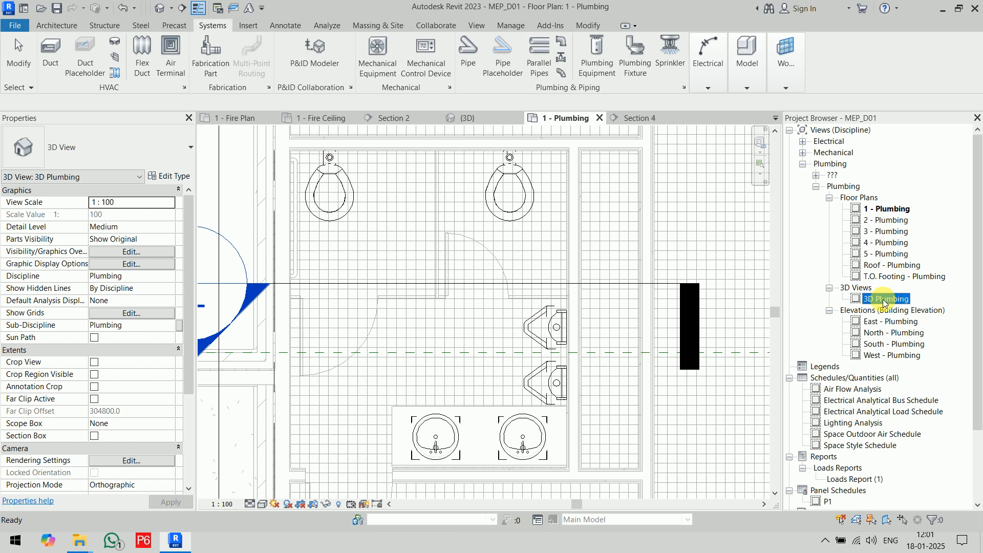
double_click(883, 300)
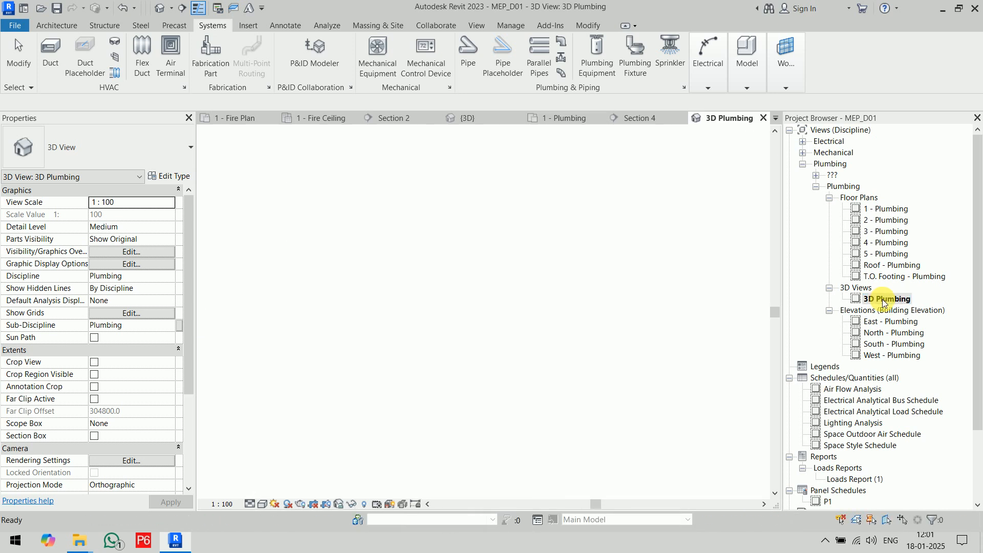
scroll(504, 338, "up", 5)
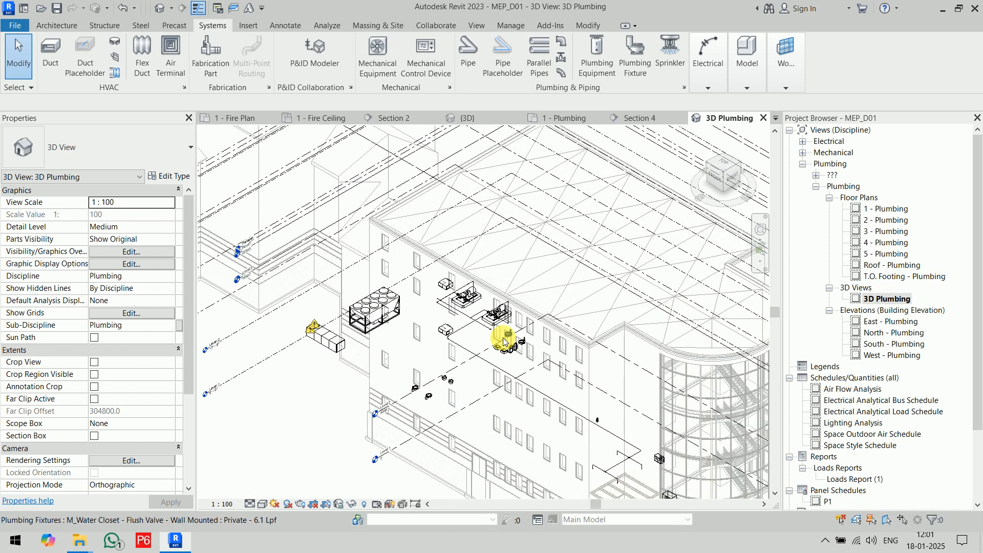
scroll(505, 341, "up", 10)
scroll(585, 400, "down", 6)
left_click(262, 504)
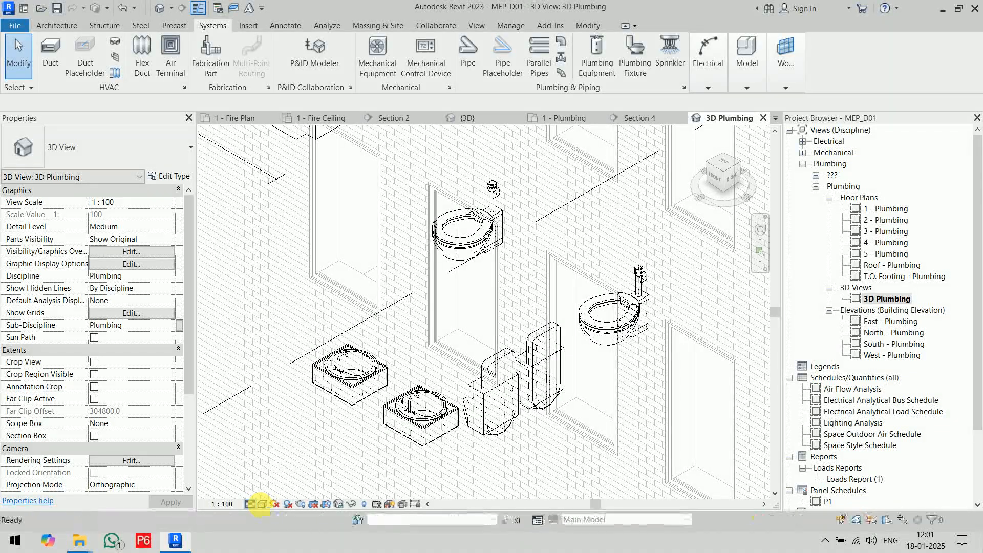
left_click(262, 503)
left_click(284, 466)
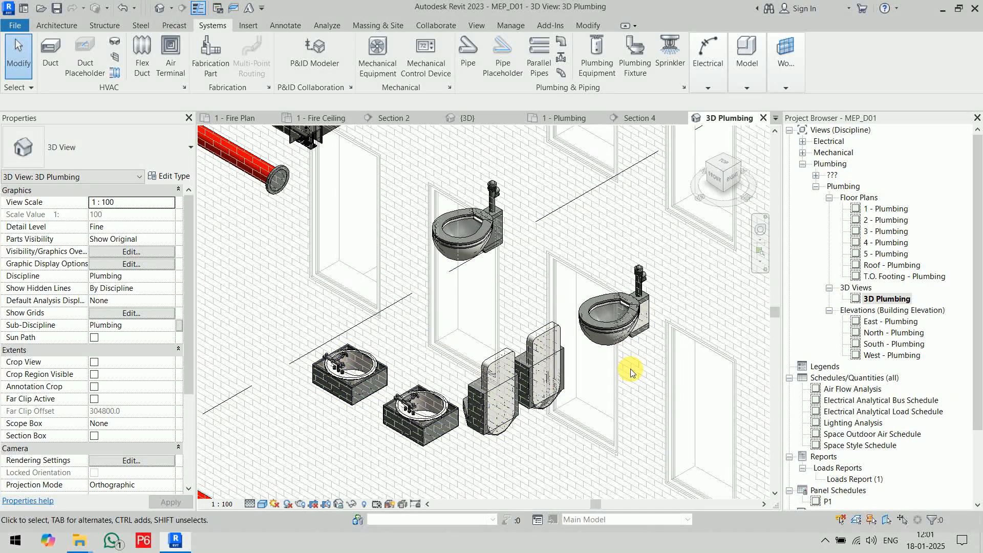
Set the display and model categories of the Architectural_2023.rvt link to Custom in the 3D Plumbing view.
key("g")
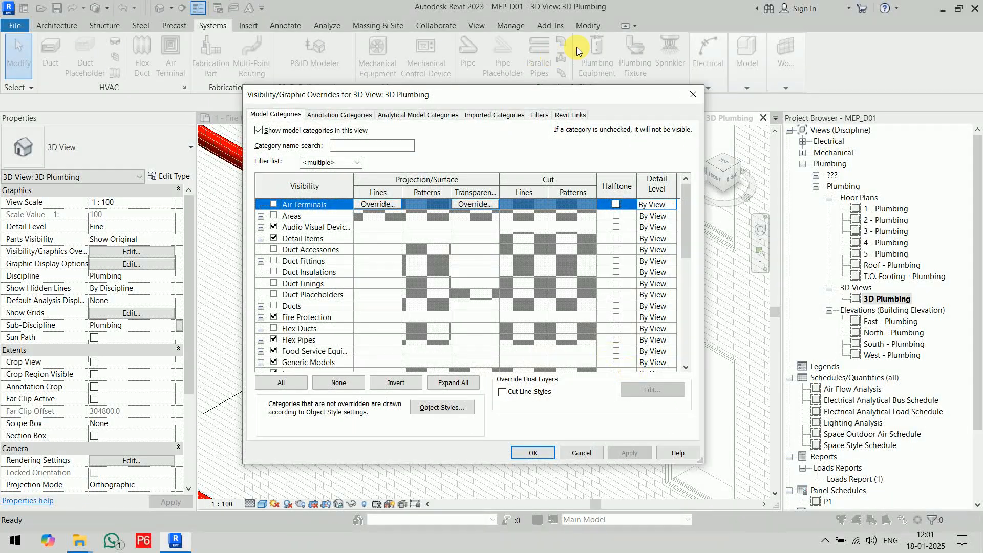
left_click(570, 114)
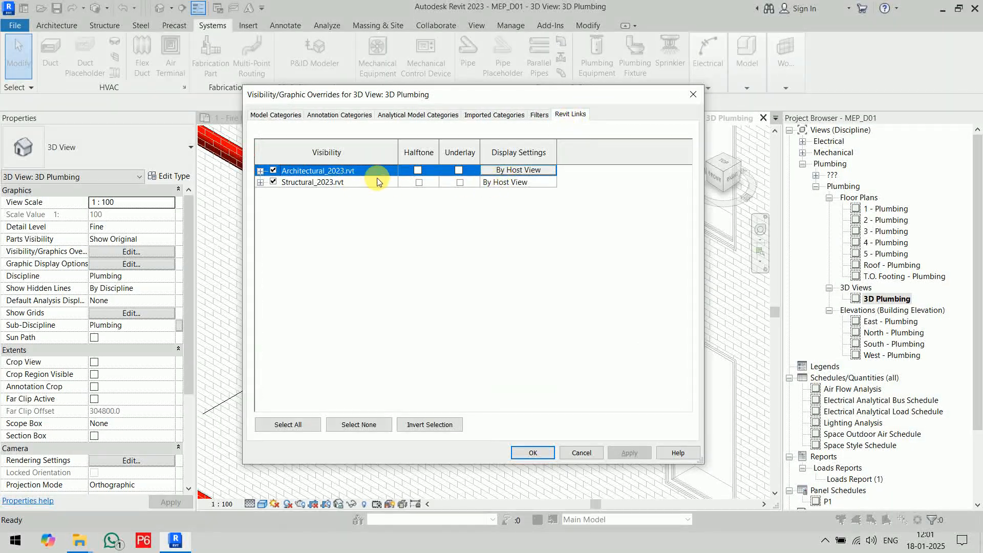
left_click(524, 171)
left_click(377, 175)
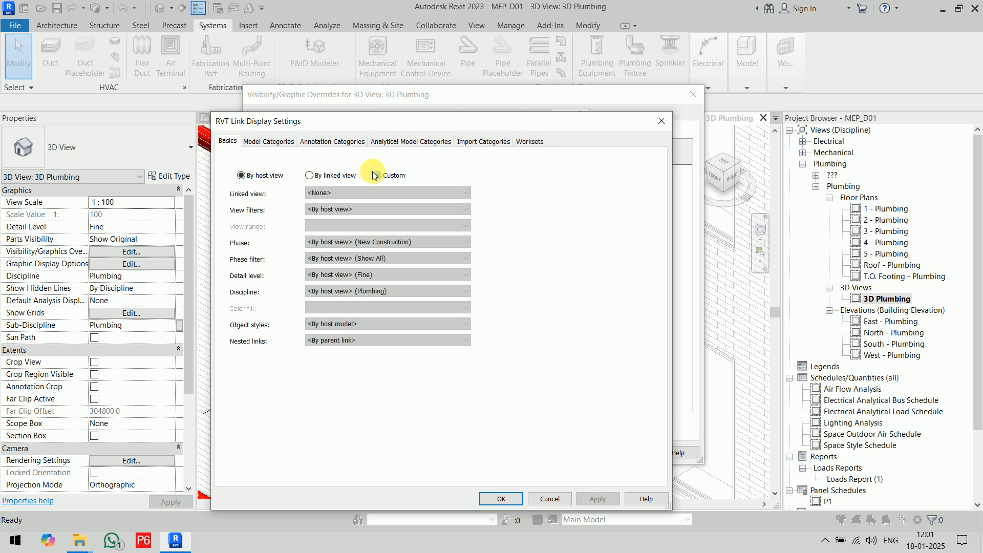
left_click(259, 142)
left_click(388, 161)
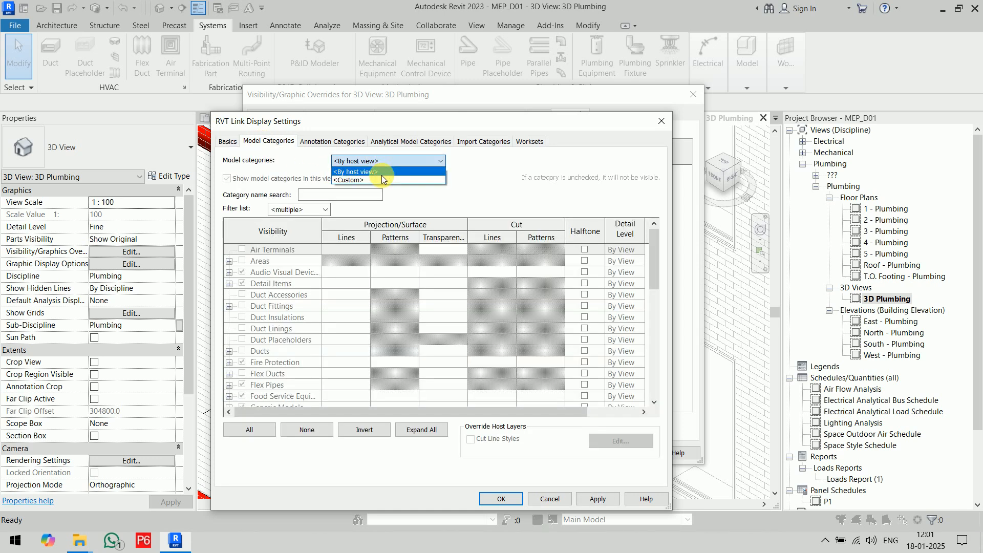
left_click(382, 168)
left_click(381, 161)
left_click(530, 220)
left_click(366, 162)
left_click(363, 178)
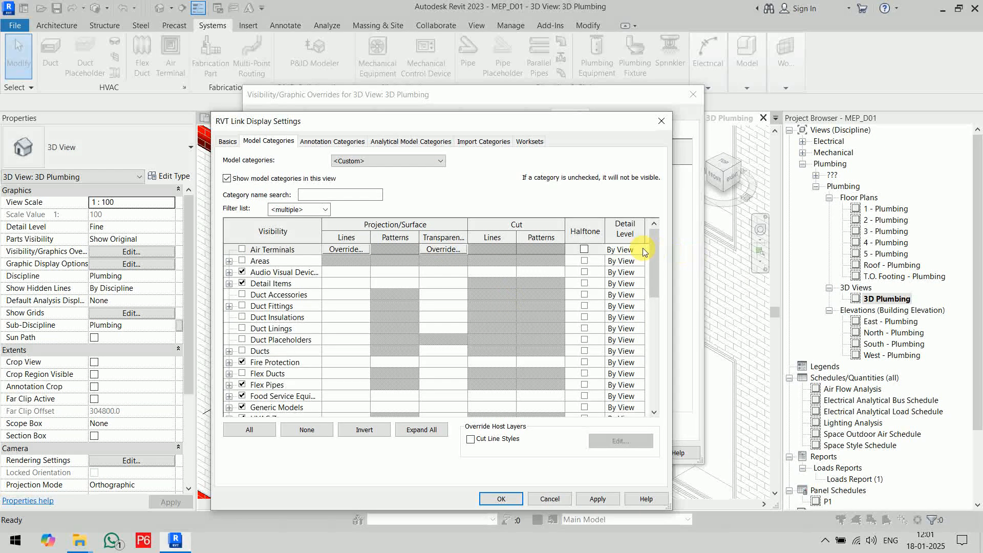
Hide the architectural link's Plumbing Equipment and Plumbing Fixtures categories in the 3D Plumbing view.
left_click_drag(654, 256, 646, 346)
left_click(242, 364)
left_click(242, 373)
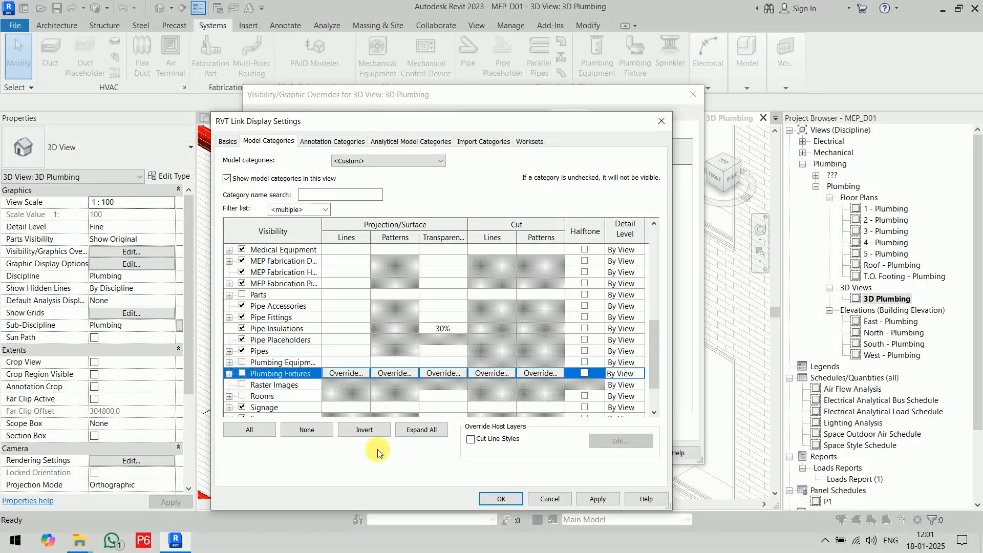
left_click(500, 499)
left_click(532, 453)
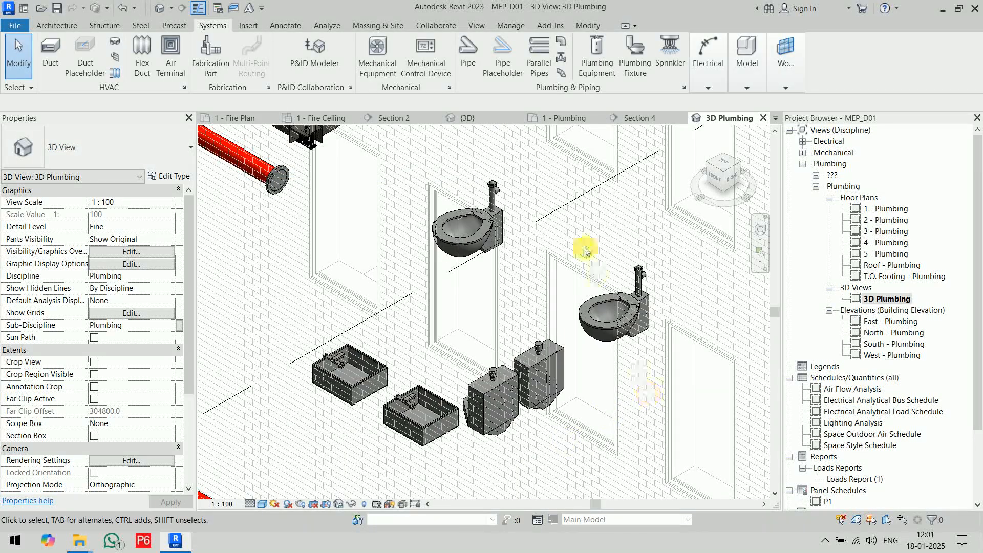
Set the display and model categories of the Architectural_2023.rvt link to Custom in the 1 - Plumbing floor plan.
left_click(566, 118)
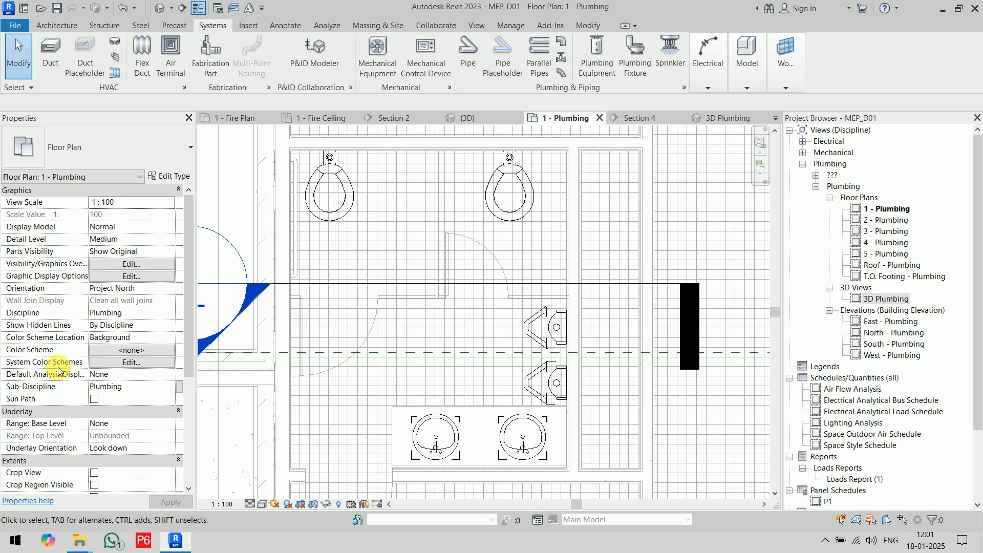
scroll(143, 404, "down", 3)
key("v")
key("v")
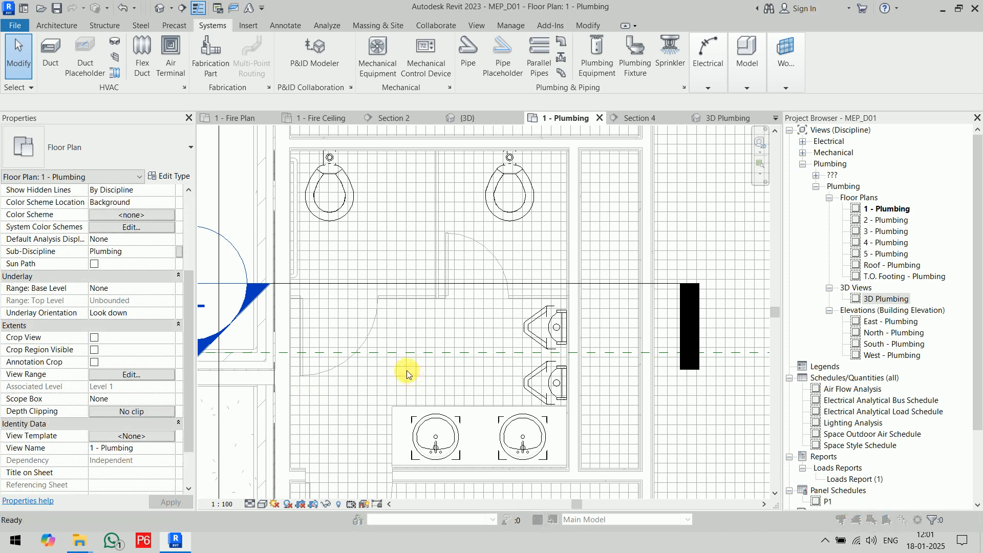
left_click(569, 114)
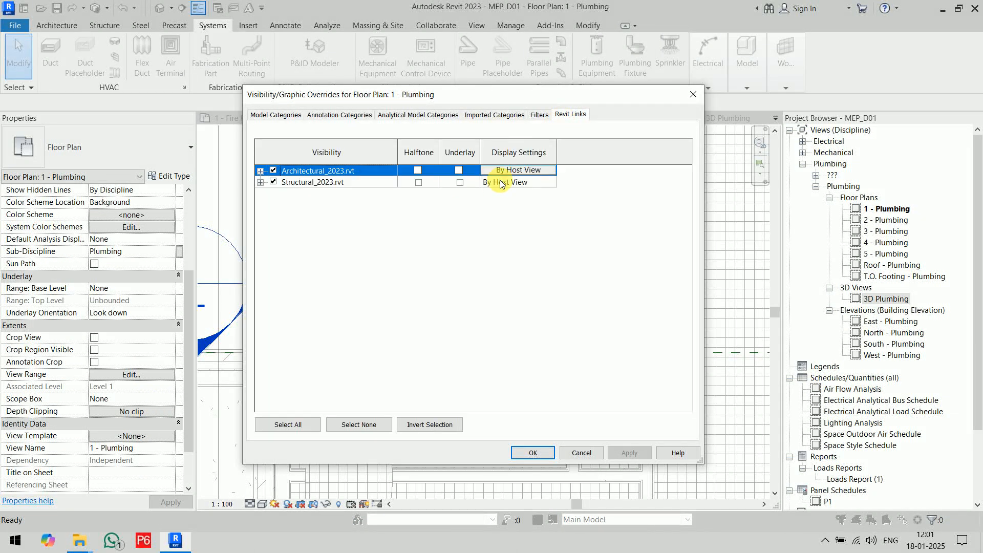
left_click(525, 173)
left_click(377, 175)
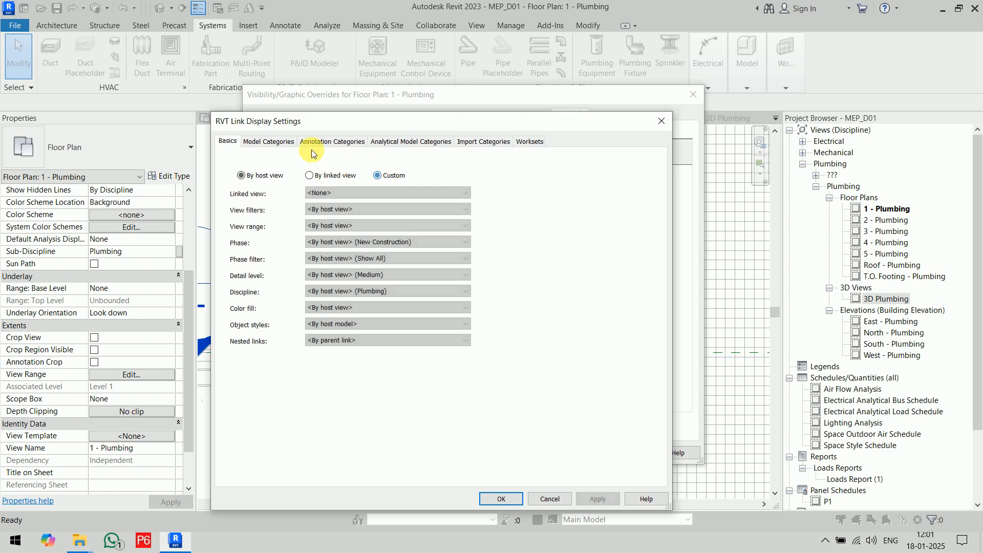
left_click(274, 144)
left_click(407, 162)
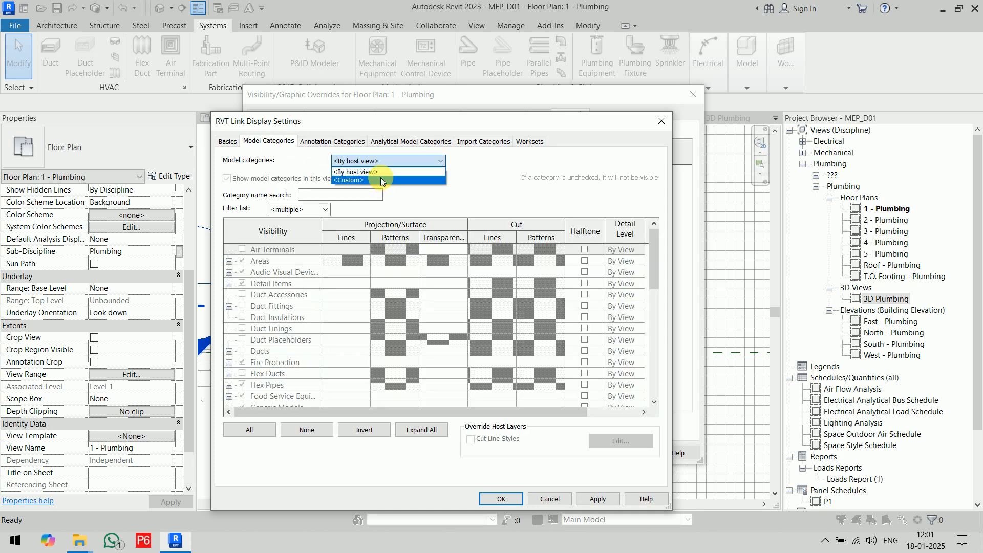
left_click(380, 177)
Hide the architectural link's Plumbing Equipment and Plumbing Fixtures categories in the 1 - Plumbing floor plan.
left_click_drag(653, 253, 653, 365)
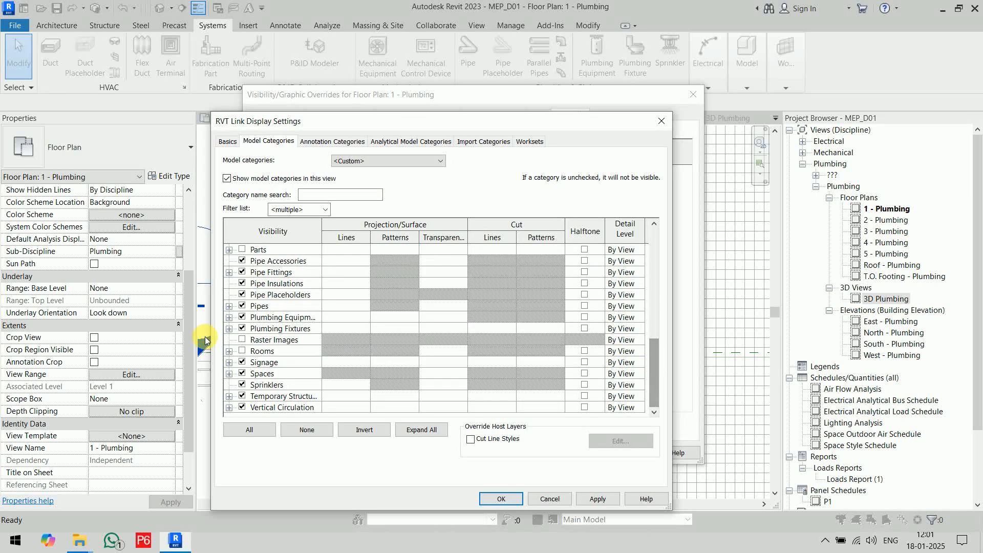
left_click(241, 317)
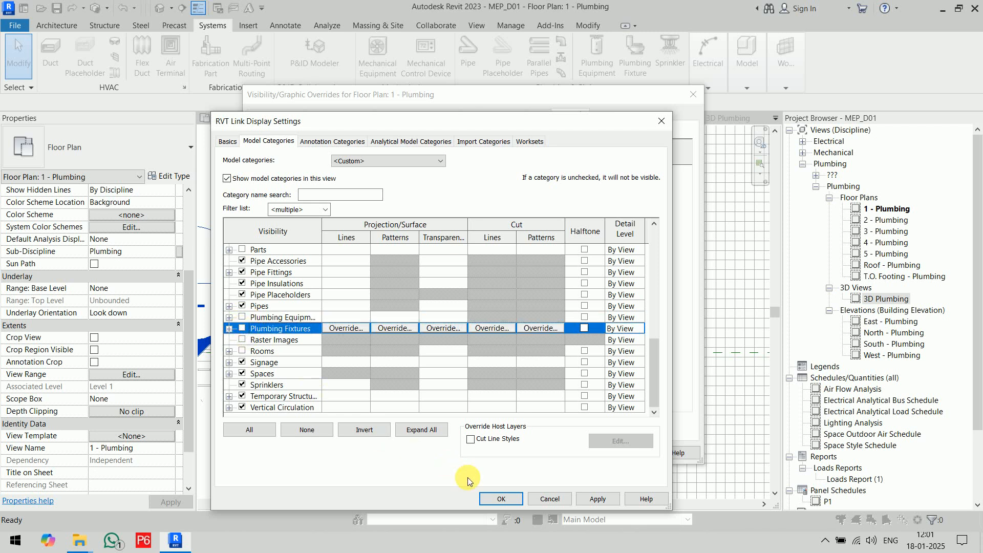
left_click(503, 498)
left_click(530, 453)
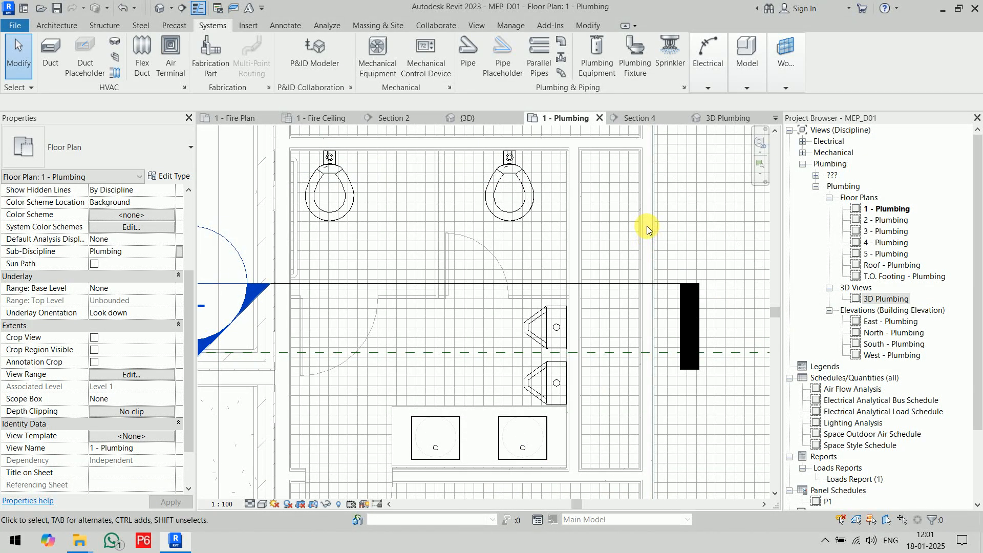
Review the connectors that Connect Into offers for the right-hand water closet, including the sanitary one, without connecting anything.
scroll(644, 222, "down", 3)
scroll(589, 257, "up", 5)
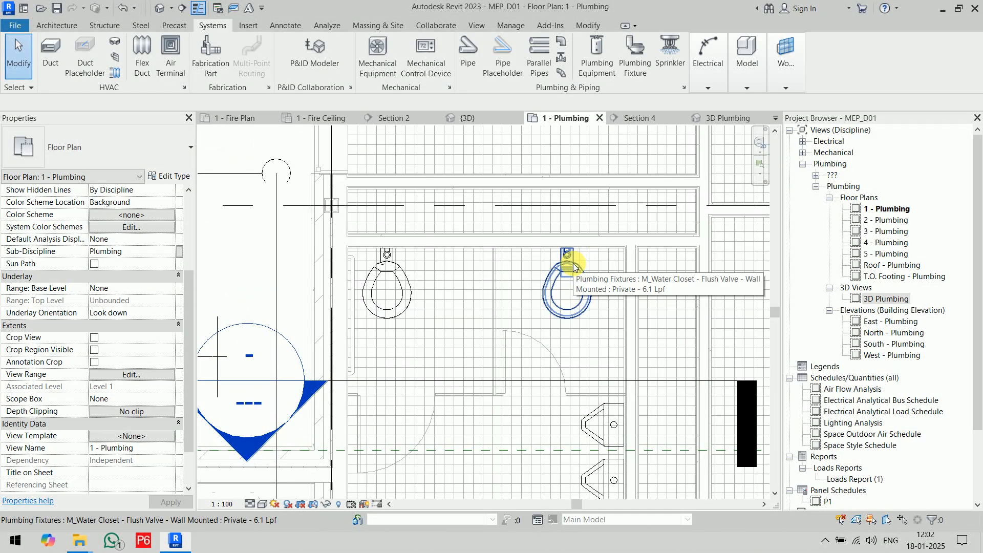
middle_click_drag(605, 400, 663, 430)
scroll(594, 318, "up", 3)
middle_click_drag(593, 317, 587, 328)
scroll(587, 328, "down", 3)
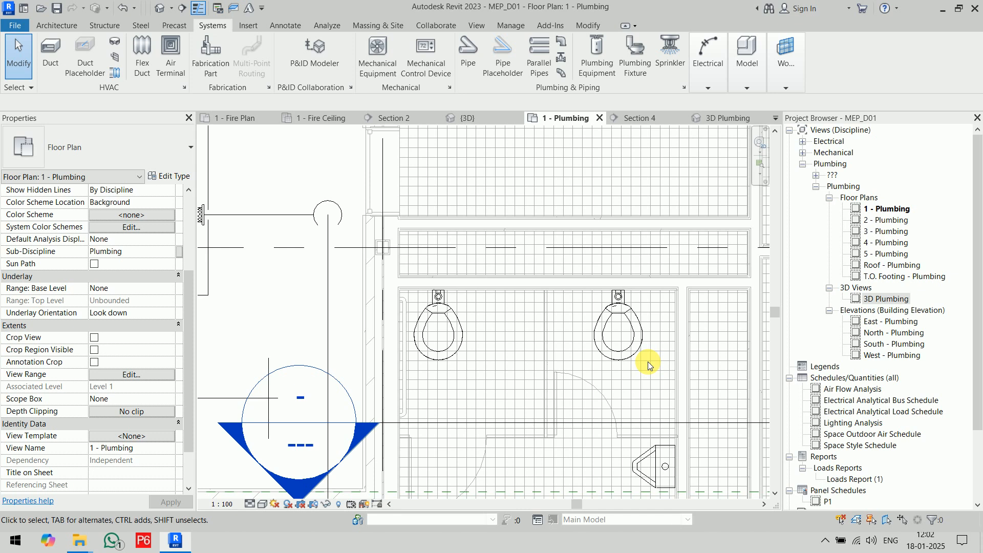
left_click(638, 340)
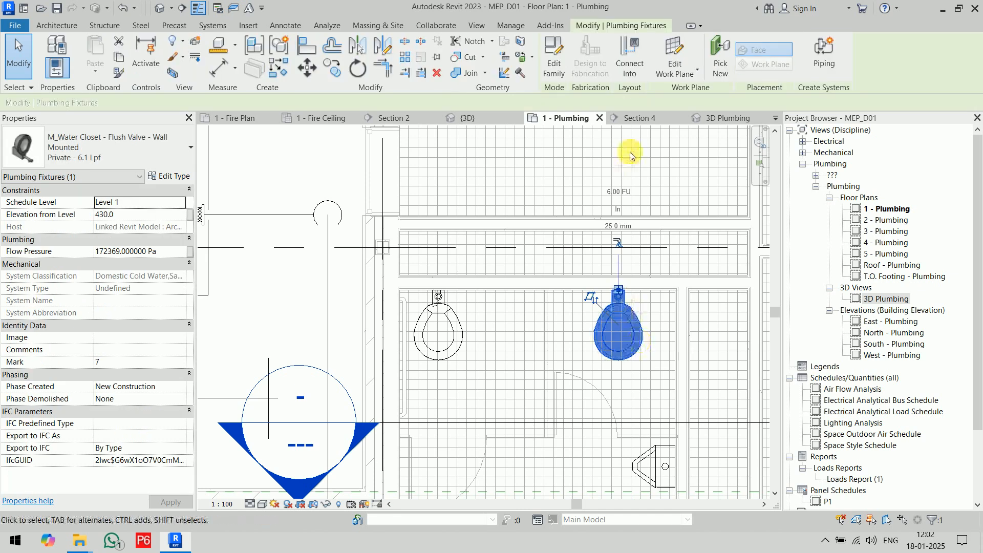
left_click(640, 73)
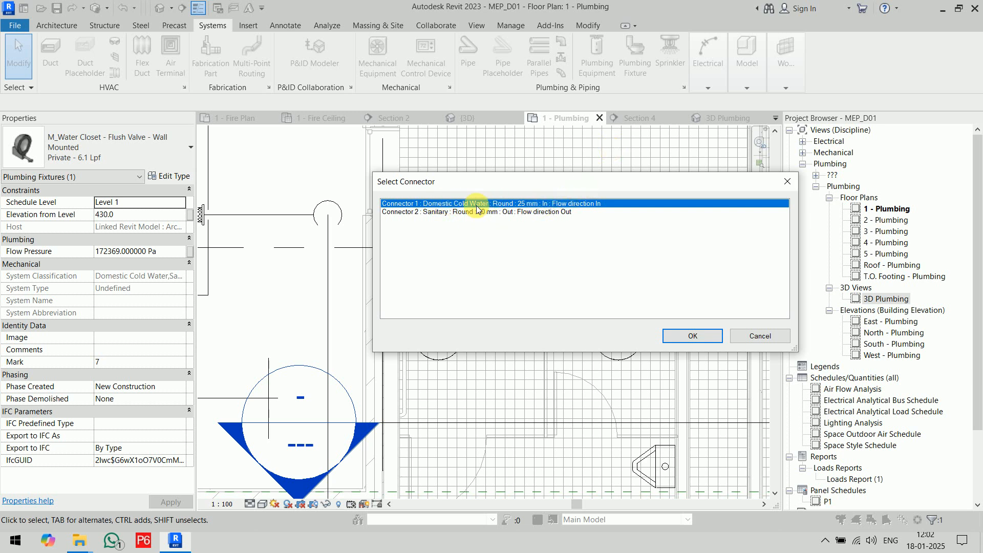
left_click(442, 213)
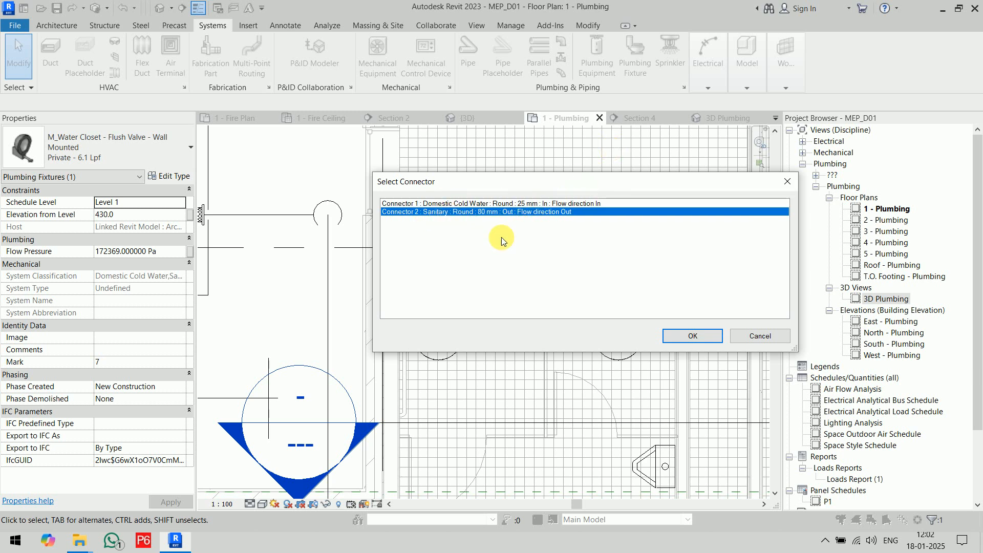
left_click(772, 338)
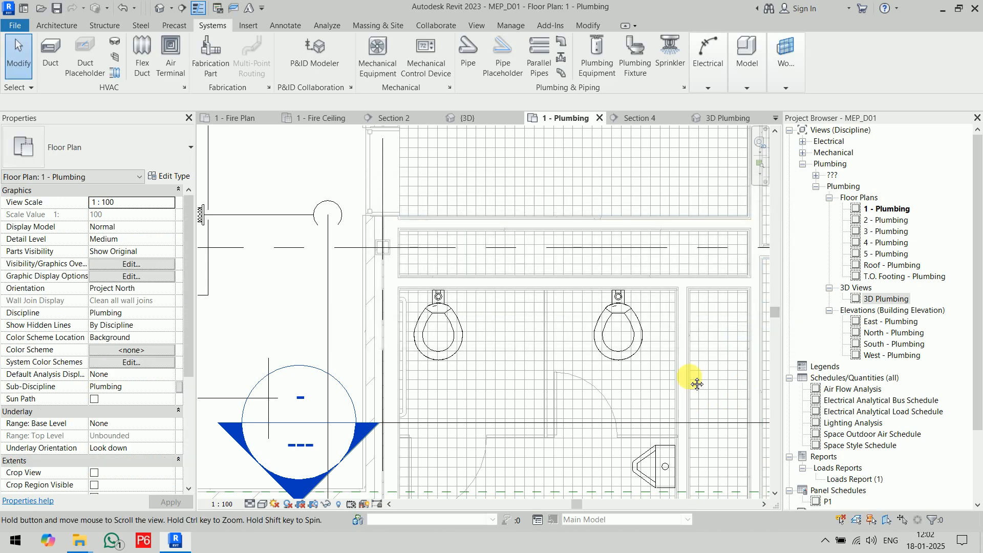
Review the connectors that Connect Into offers for the upper urinal, without connecting it.
middle_click_drag(671, 490, 619, 383)
left_click(613, 382)
left_click(628, 54)
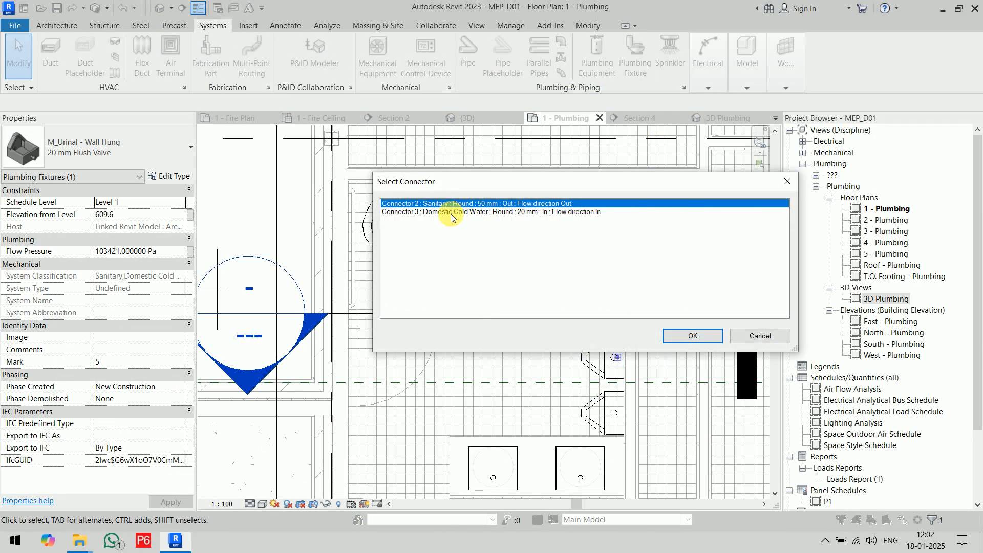
left_click(747, 338)
Review the connectors that Connect Into offers for the left sink, without connecting it.
middle_click_drag(389, 399, 410, 221)
left_click(490, 323)
left_click(625, 54)
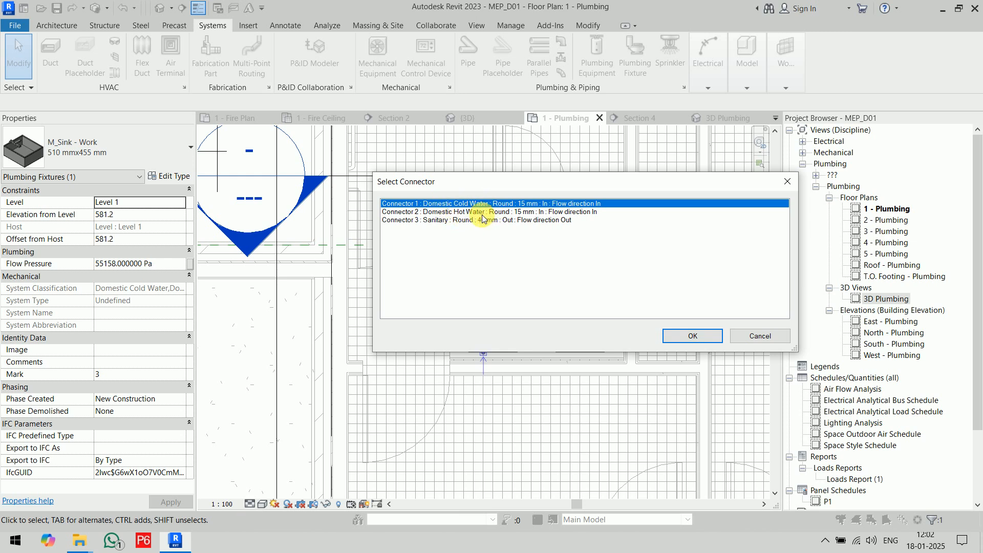
left_click(759, 336)
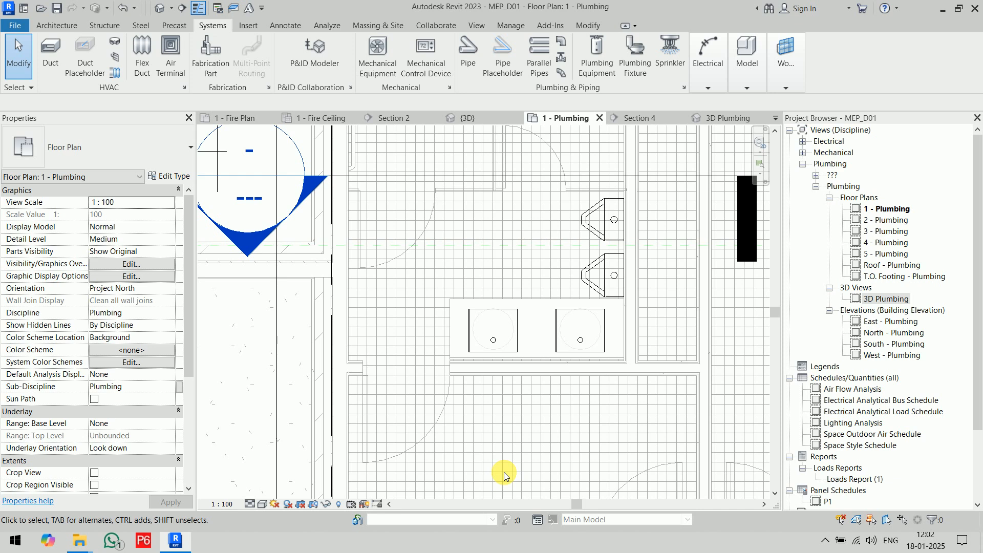
Start a new pipe in the 1 - Plumbing floor plan and set its system type to Sanitary.
scroll(486, 310, "down", 1)
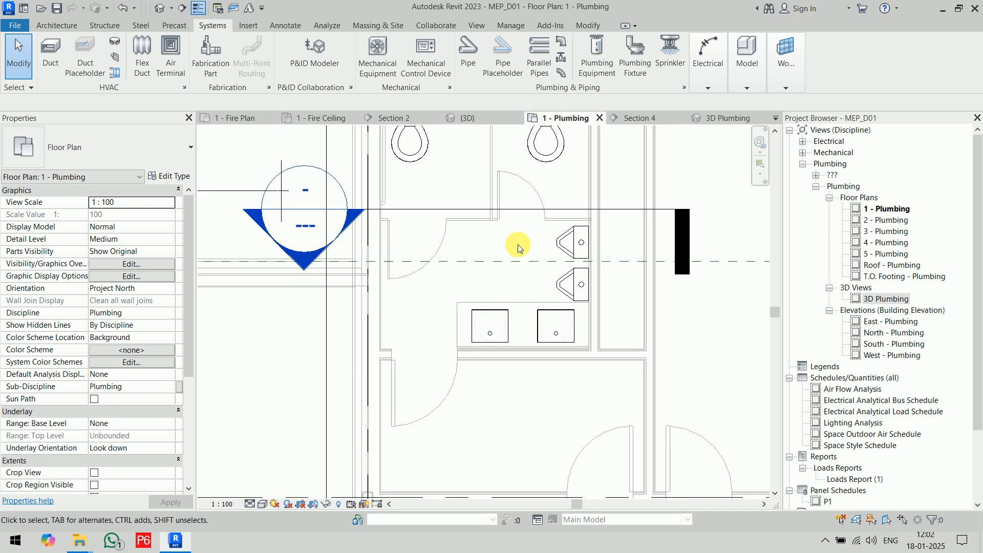
middle_click_drag(526, 254, 566, 335)
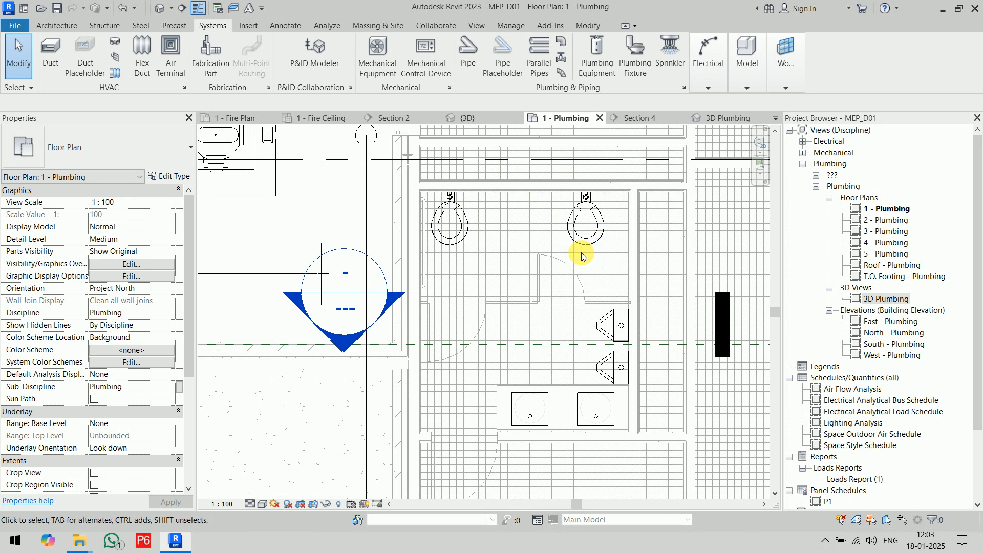
middle_click_drag(561, 253, 608, 307)
scroll(568, 320, "up", 1)
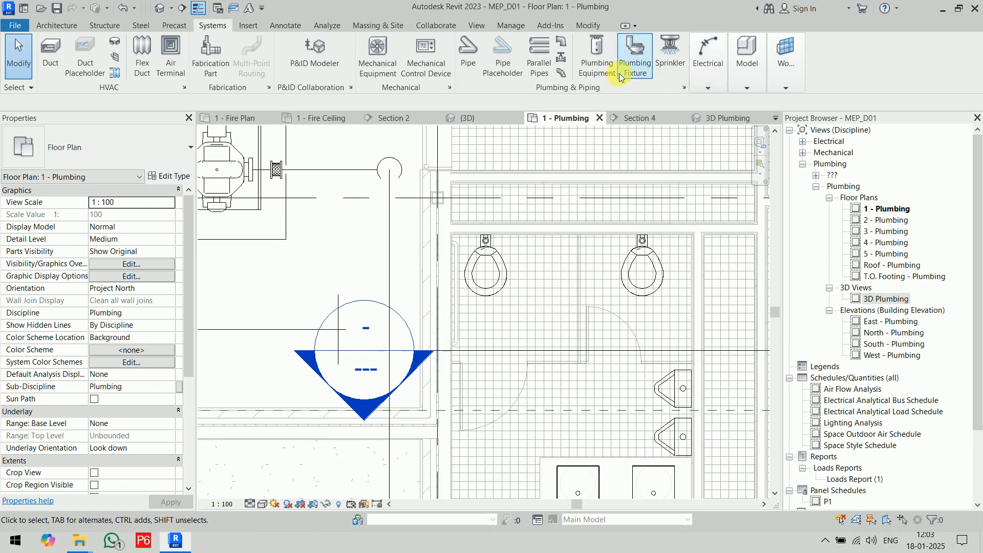
left_click(467, 51)
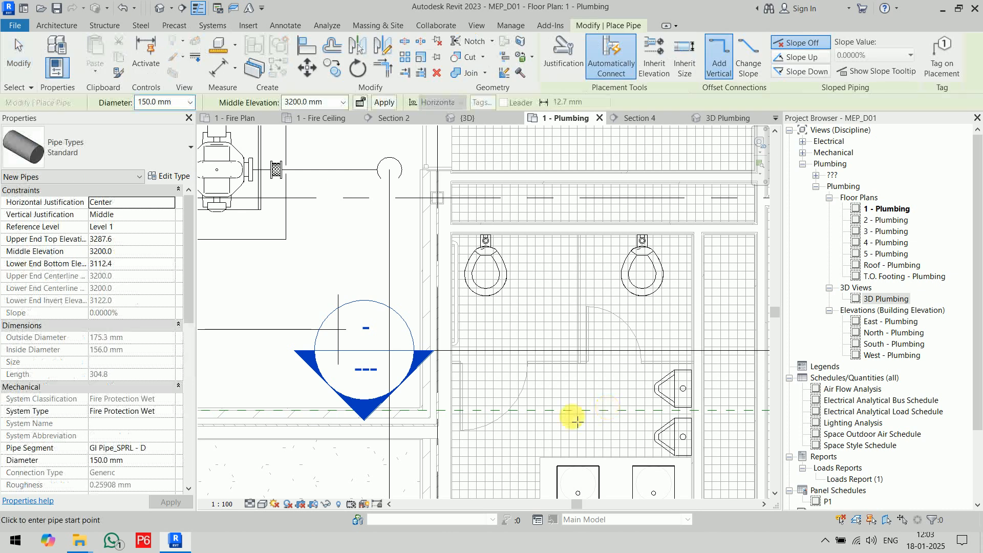
left_click(170, 412)
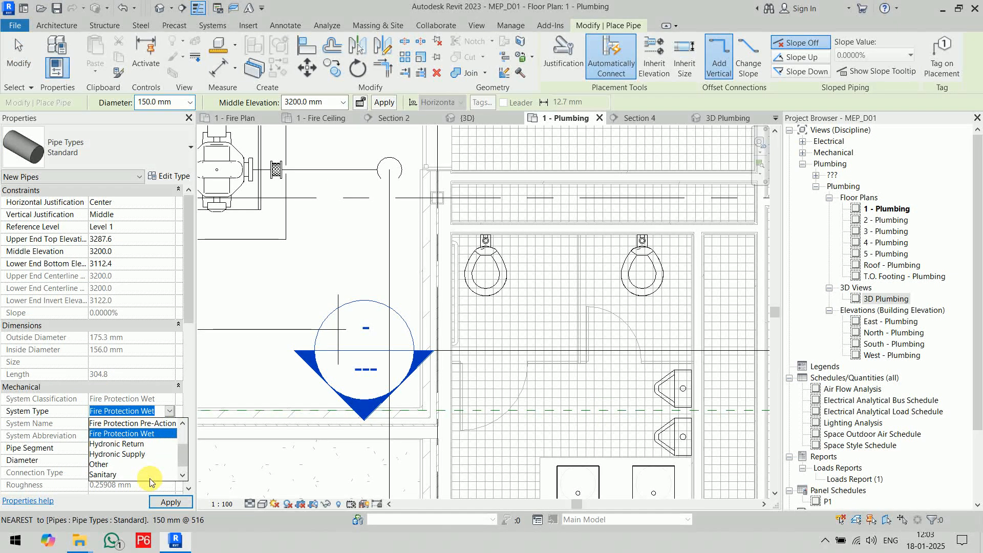
scroll(149, 467, "up", 2)
scroll(149, 465, "down", 2)
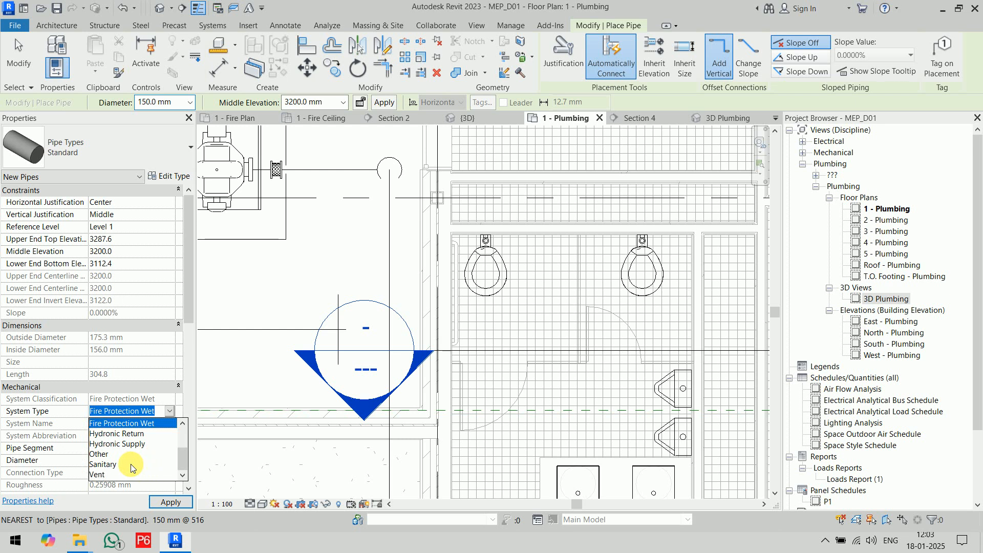
left_click(133, 464)
left_click(169, 449)
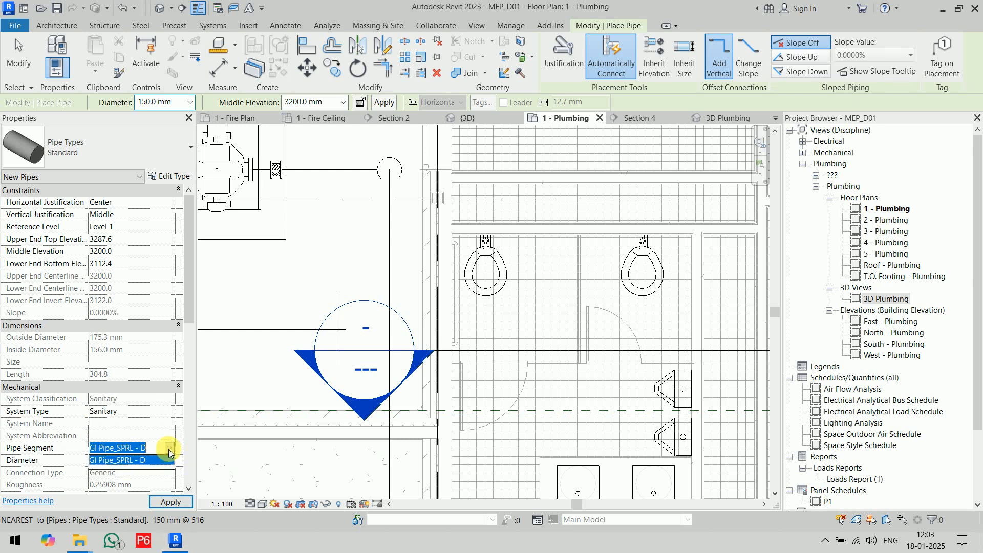
left_click(154, 460)
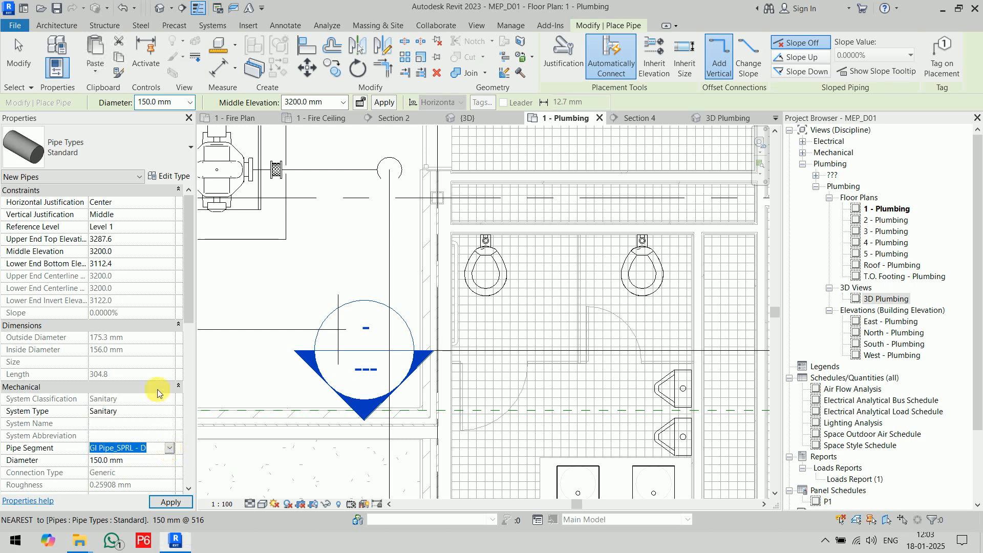
Duplicate the Standard pipe type as Sanitary and set its routing pipe segment to Polyvinyl Chloride - Rigid - Schedule 40.
left_click(170, 176)
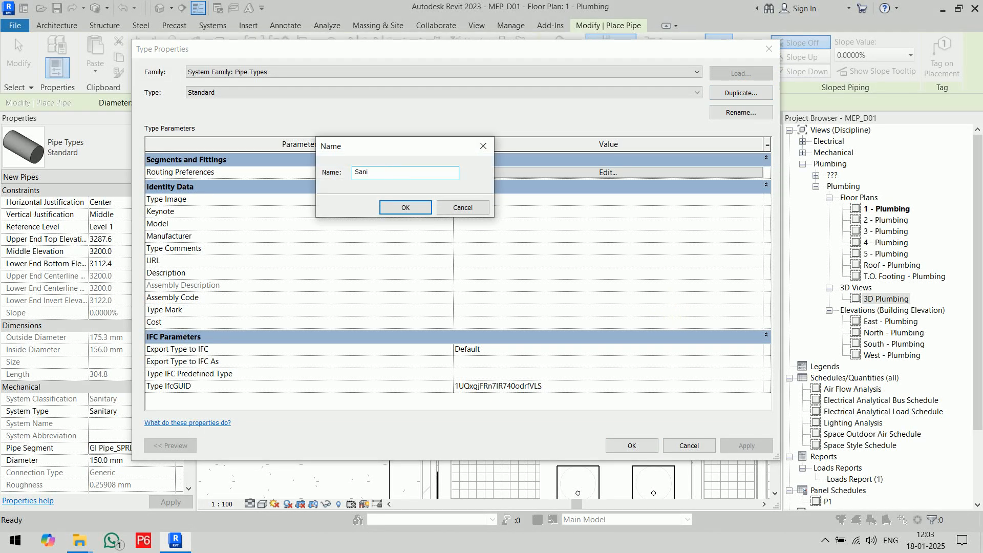
key("Return")
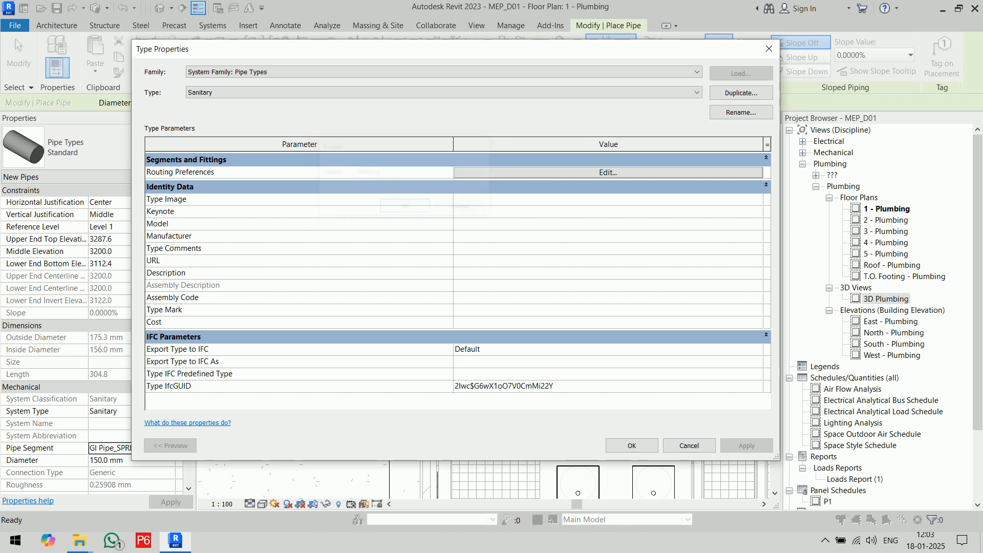
left_click(587, 173)
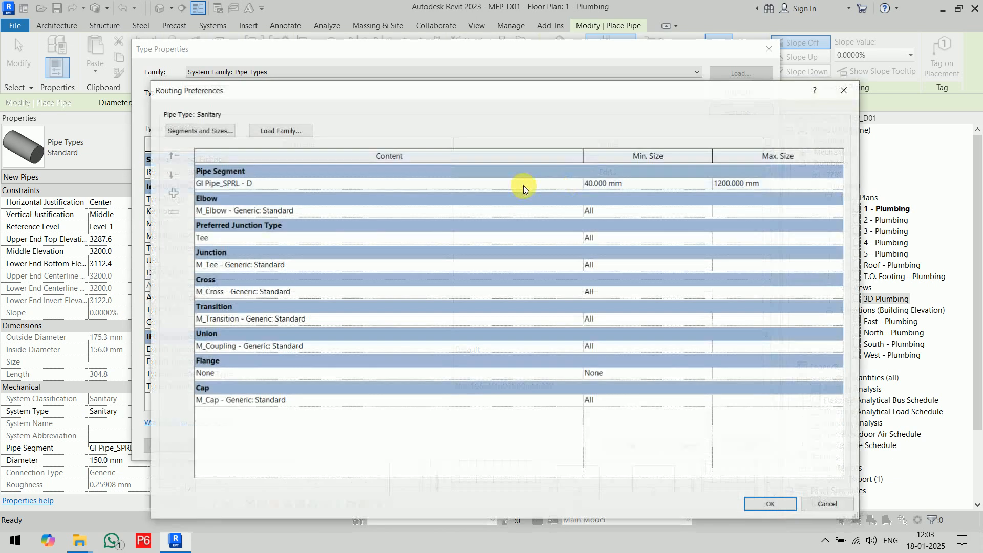
left_click(578, 184)
scroll(419, 246, "down", 4)
scroll(419, 246, "up", 3)
scroll(419, 246, "down", 2)
left_click(318, 226)
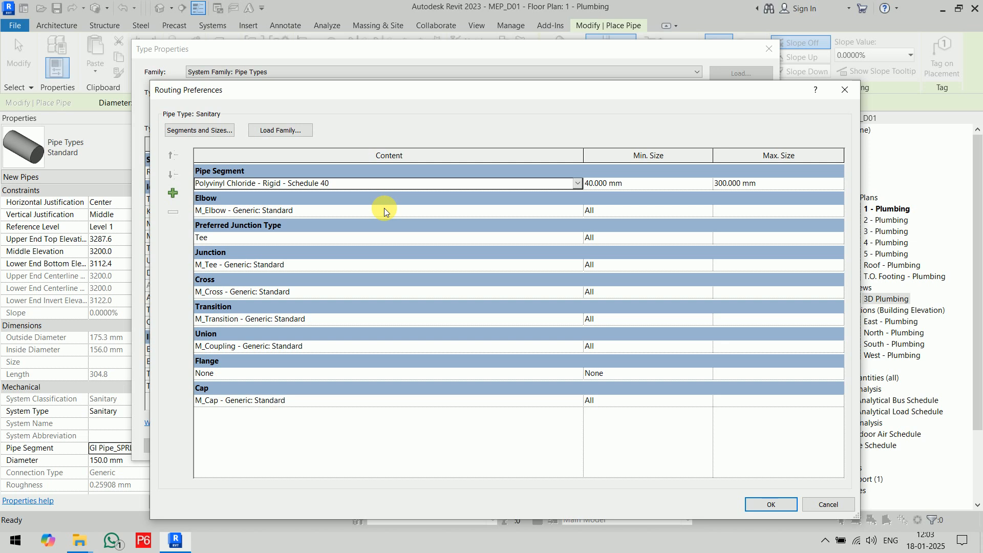
Set the Sanitary type's elbow to M_Bend - PVC - Sch 40 - DWV and its junction to M_Tee Sanitary - PVC - Sch 40 - DWV.
left_click(581, 211)
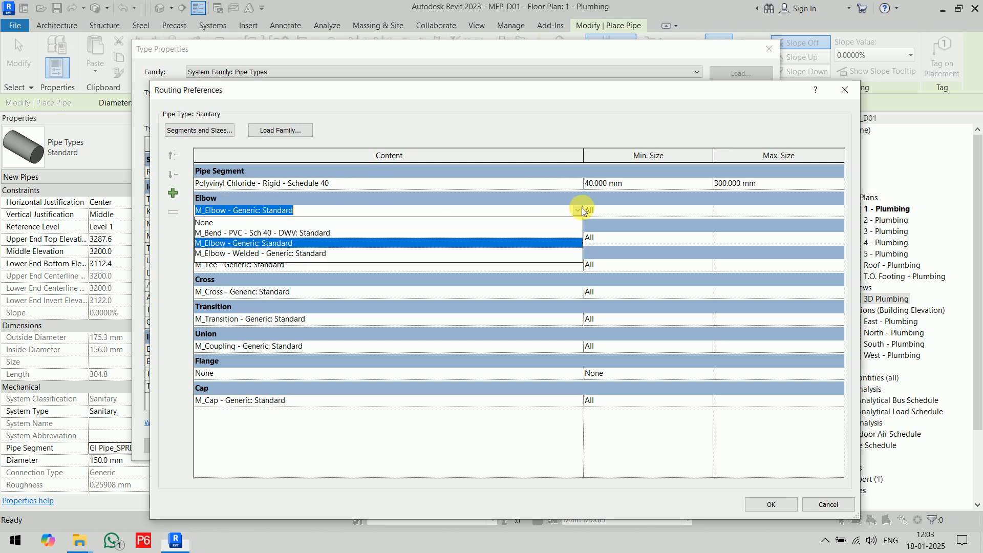
left_click(306, 234)
left_click(577, 237)
left_click(577, 237)
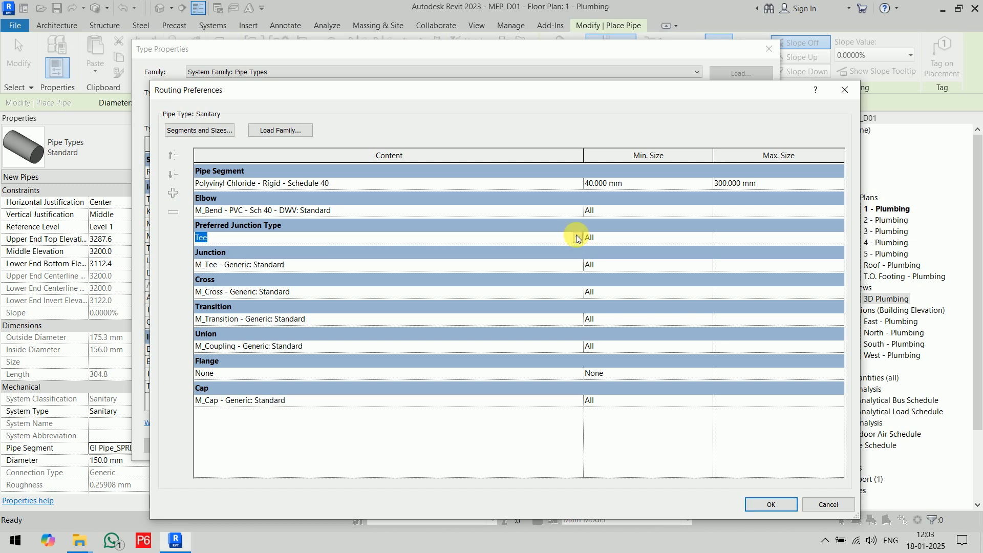
left_click(577, 264)
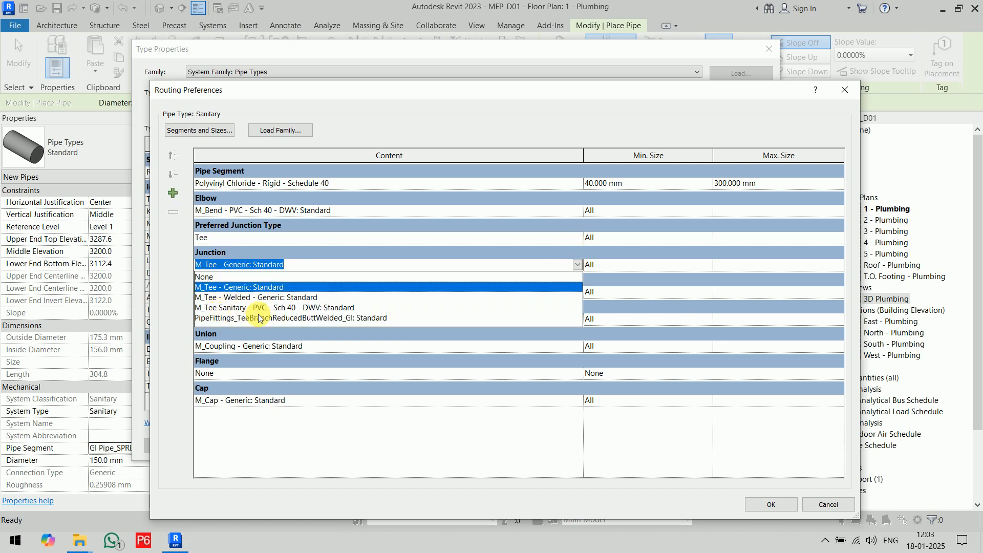
left_click(330, 308)
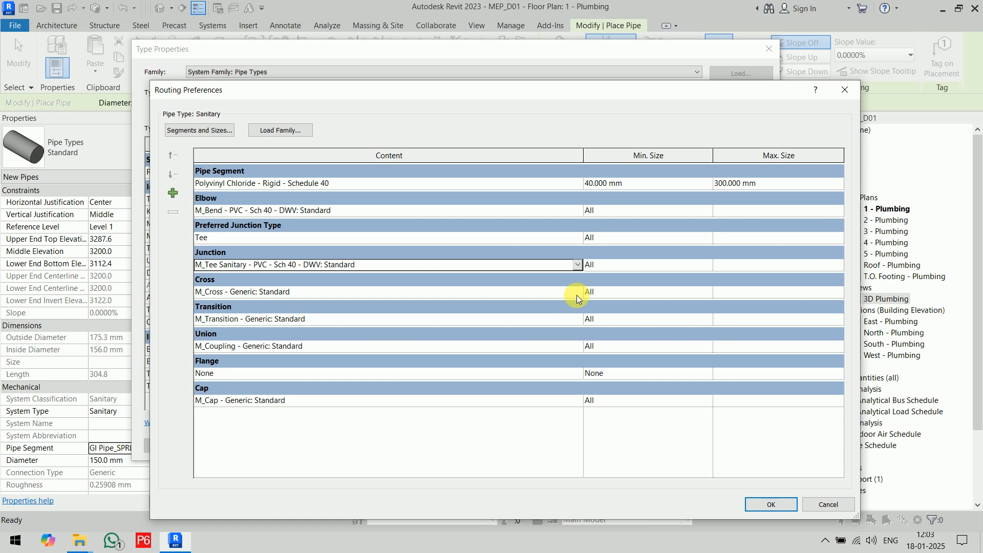
Set the Sanitary type's transition to M_Reducer - PVC - Sch 40 - DWV and its union to M_Coupling - PVC - Sch 40 - DWV.
left_click(577, 291)
left_click(437, 321)
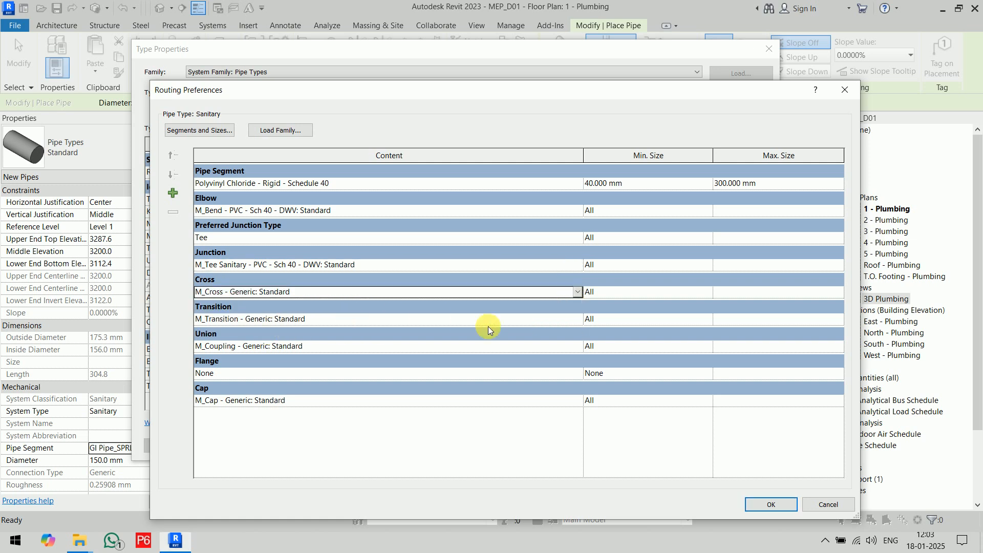
left_click(578, 318)
left_click(577, 319)
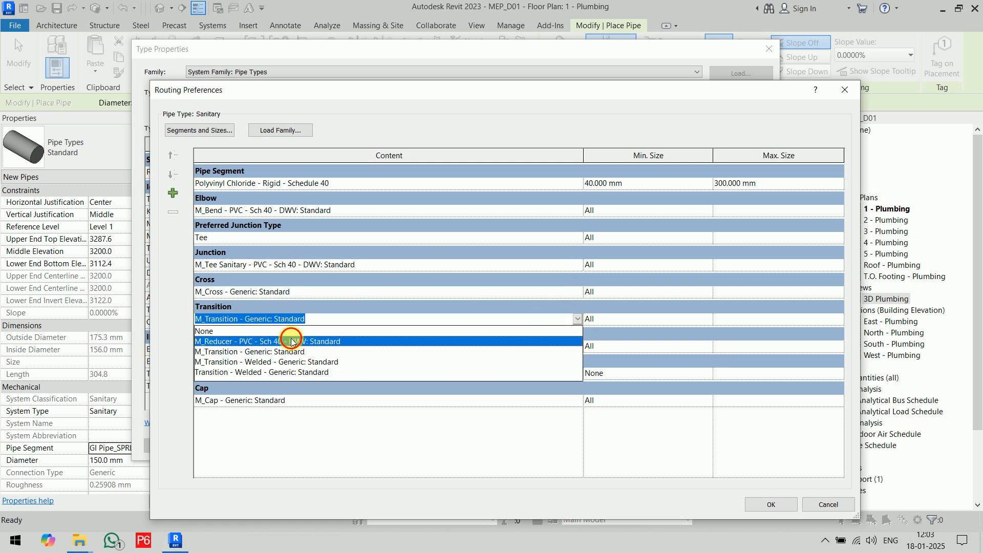
left_click(290, 340)
left_click(578, 346)
left_click(577, 345)
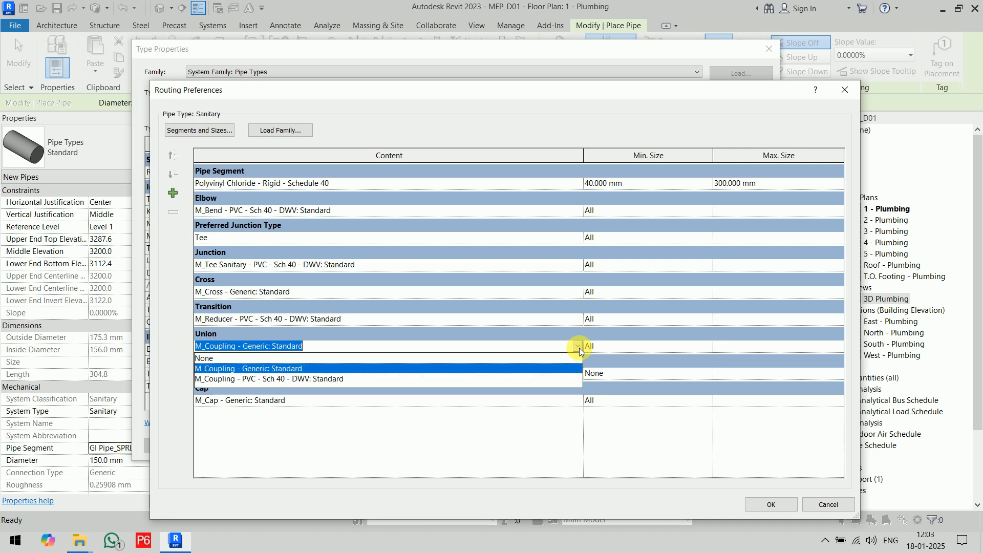
left_click(266, 379)
Set the Sanitary type's cap to M_Plug - PVC - Sch 40 - DWV and accept the routing preferences and type properties.
left_click(577, 400)
left_click(577, 400)
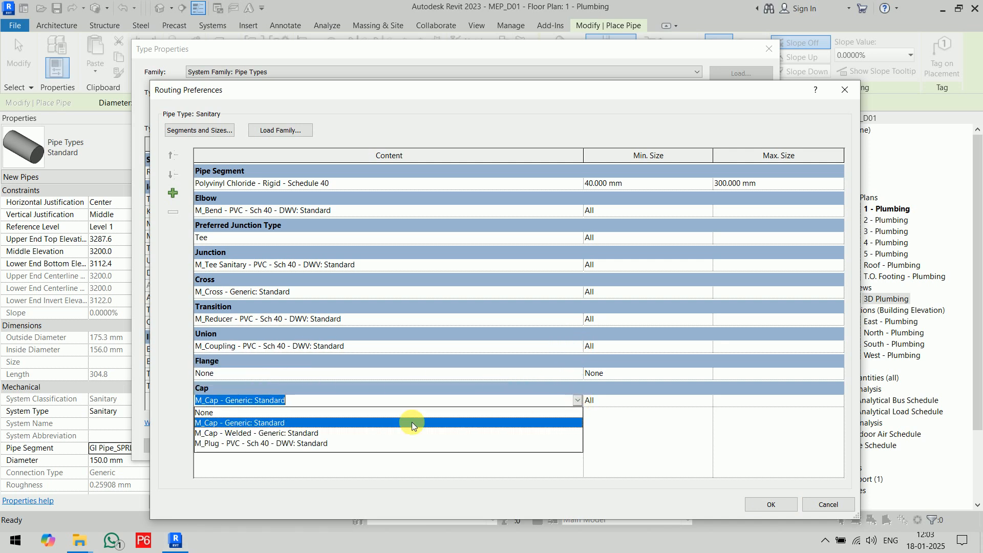
left_click(372, 443)
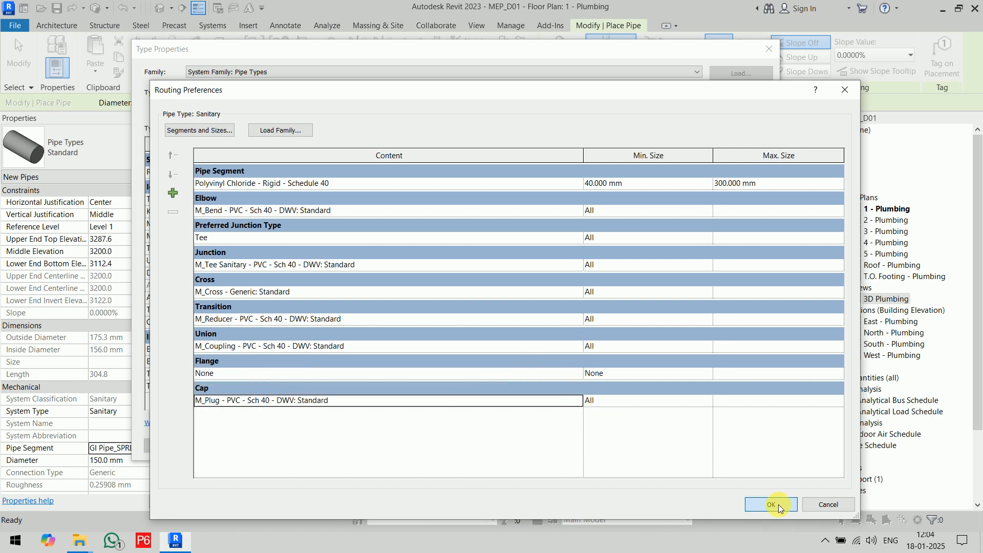
left_click(772, 505)
left_click(634, 446)
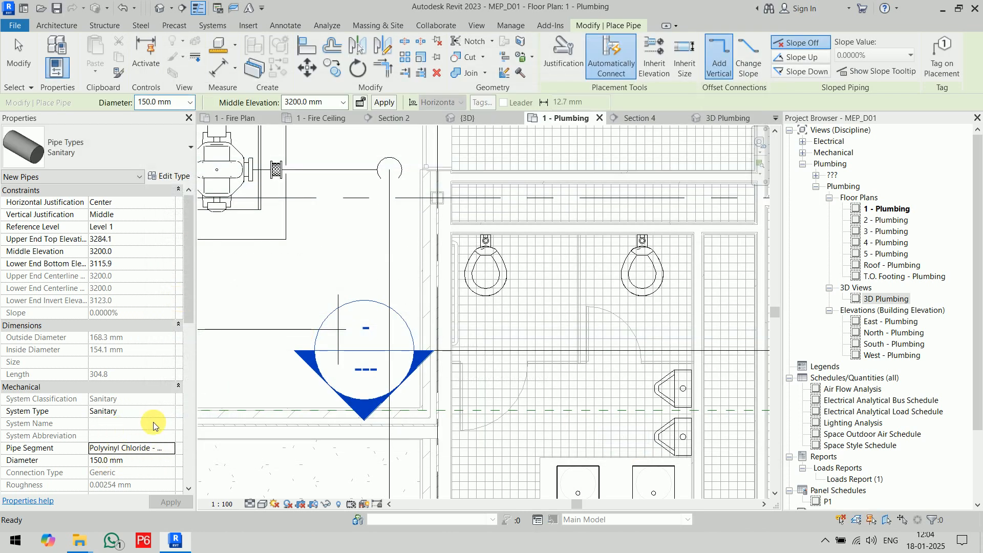
Draw a horizontal 100 mm diameter Sanitary pipe 3500 mm long at 3200 mm elevation, just above the two water closets in plan.
left_click(191, 103)
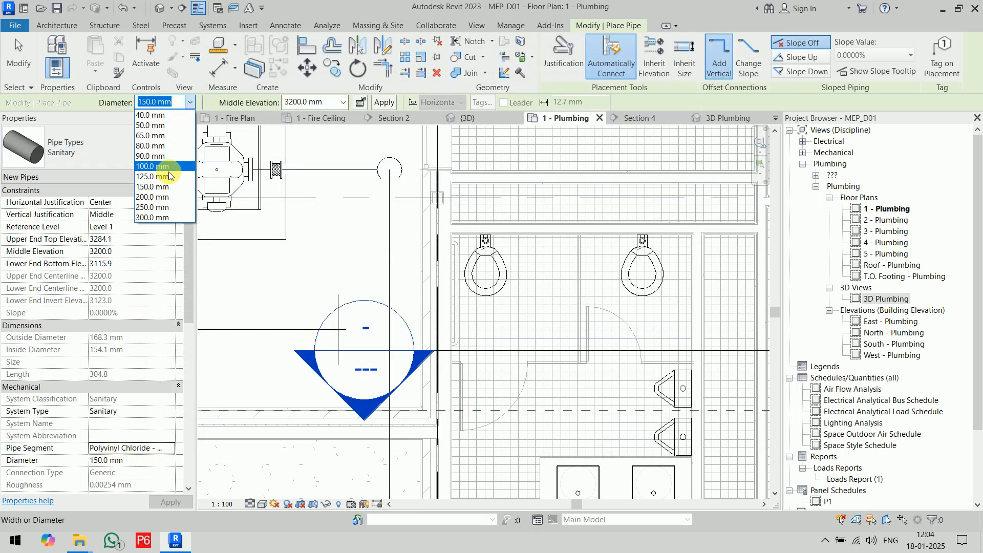
left_click(174, 166)
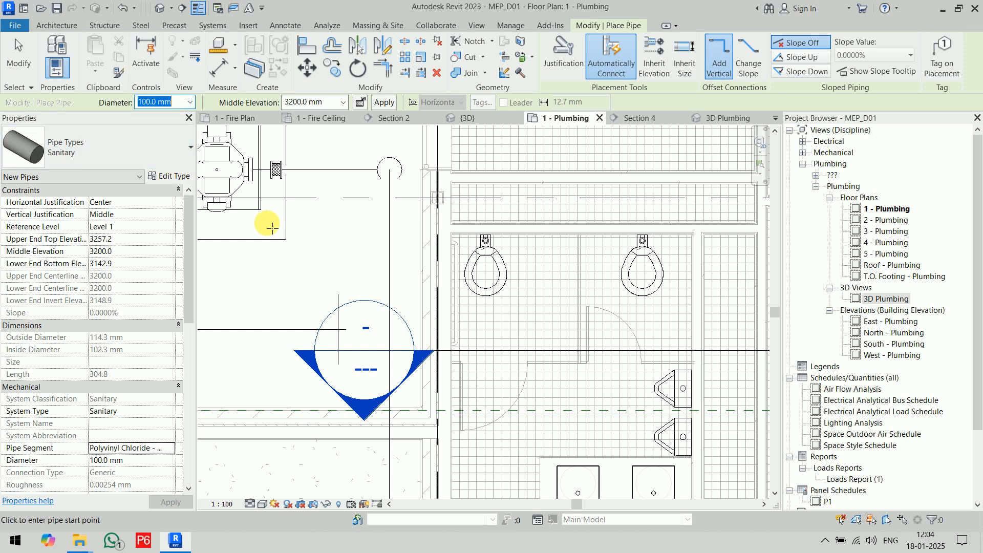
middle_click_drag(397, 246, 370, 346)
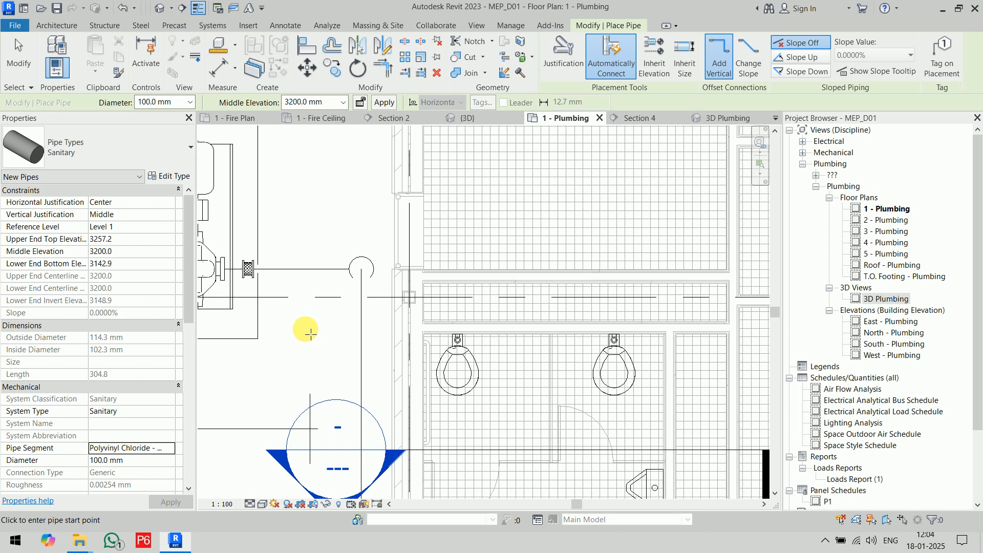
left_click(293, 311)
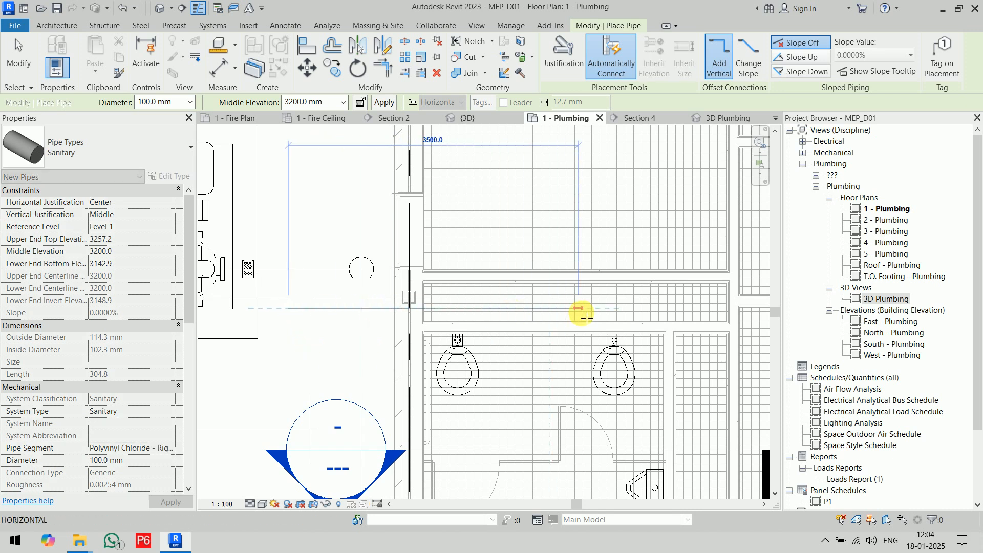
key("Escape")
key("Escape")
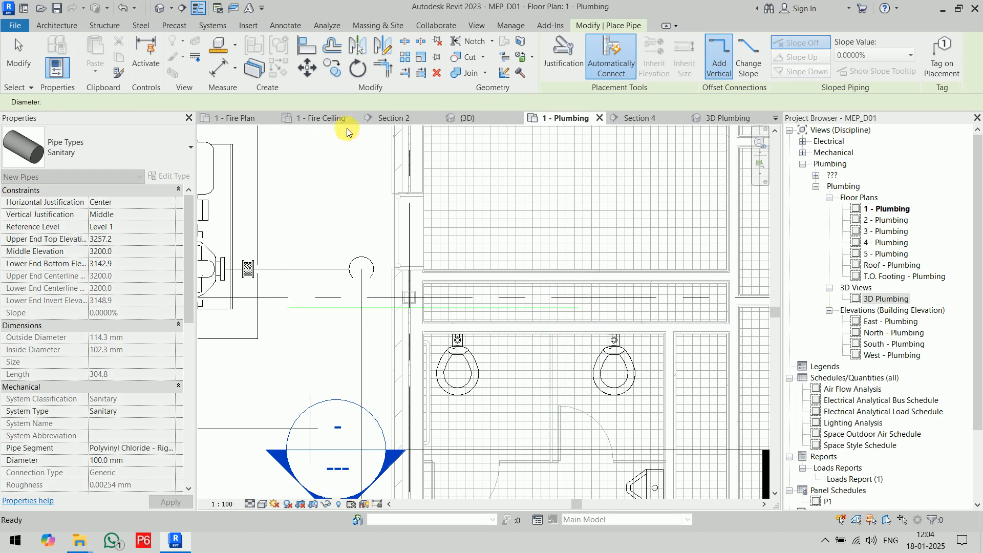
Set the Level 1 plumbing plan's detail level to Fine and its visual style to a shaded display.
left_click(263, 504)
left_click(265, 491)
left_click(262, 503)
left_click(274, 468)
middle_click_drag(452, 375, 396, 332)
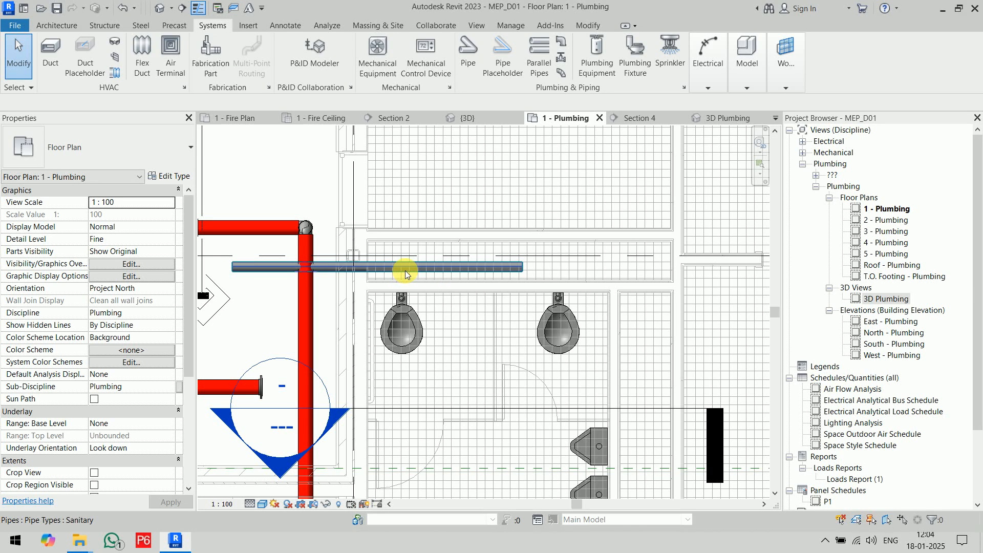
Set the middle elevation of the sanitary pipe above the water closets to 0 mm.
left_click(403, 266)
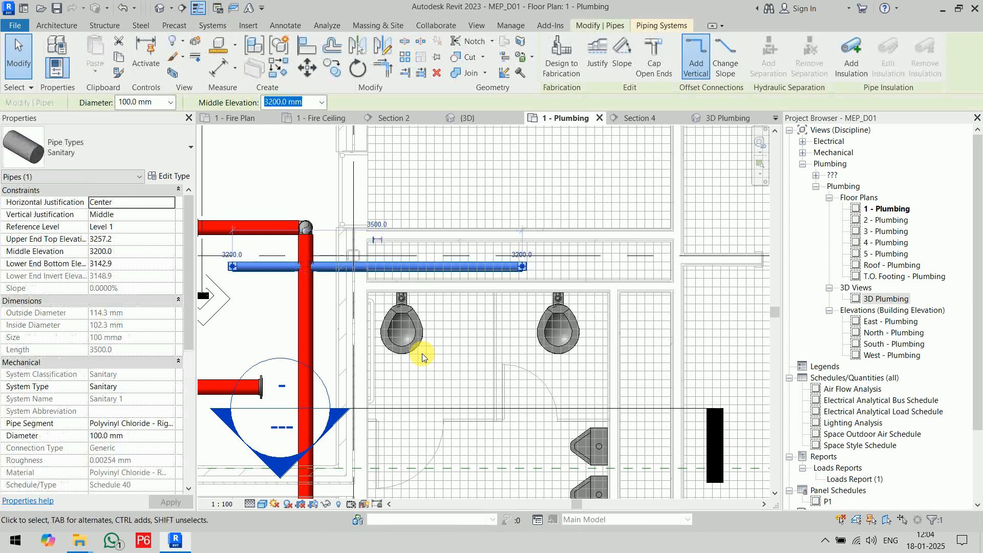
left_click(283, 102)
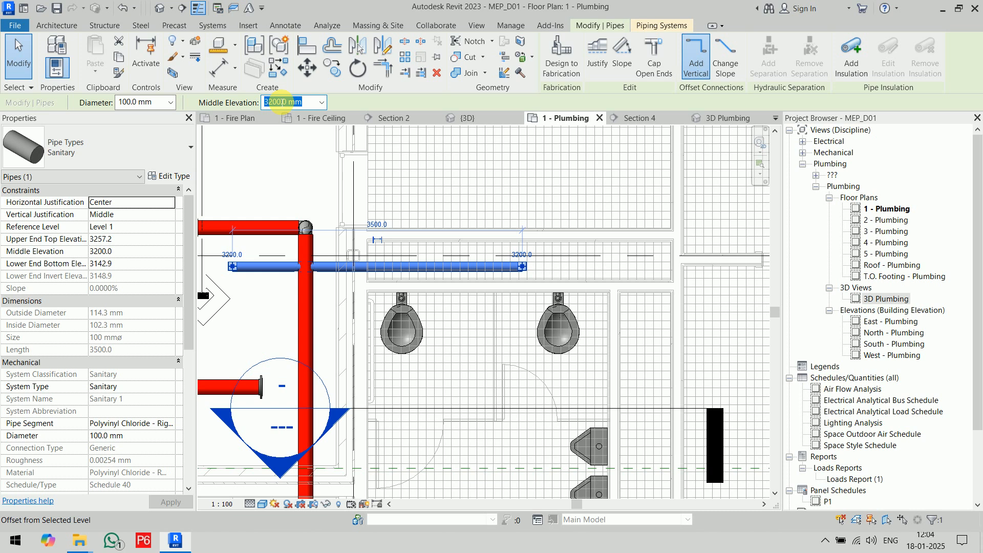
key("Home")
type("0")
key("Return")
left_click(274, 309)
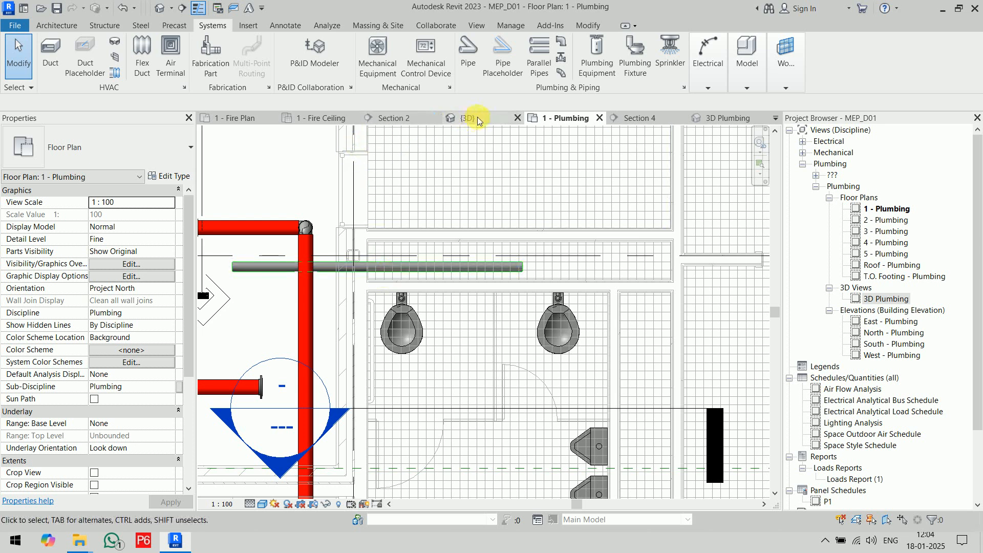
Examine the sanitary pipe's height relative to the fixtures in the 3D Plumbing view.
left_click(734, 120)
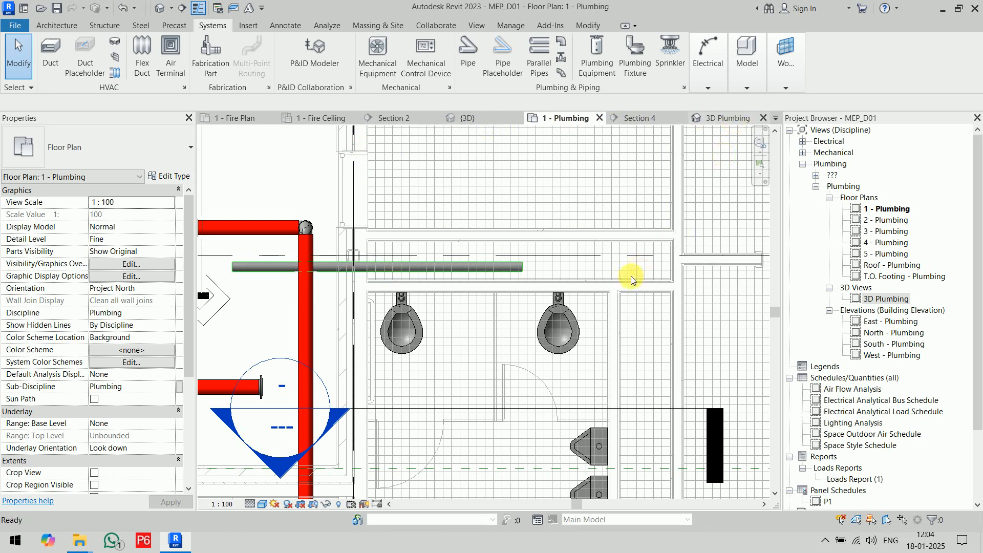
scroll(591, 310, "up", 1)
middle_click_drag(648, 377, 648, 279, "shift")
middle_click_drag(616, 435, 566, 146)
middle_click_drag(626, 381, 616, 290)
scroll(557, 398, "up", 6)
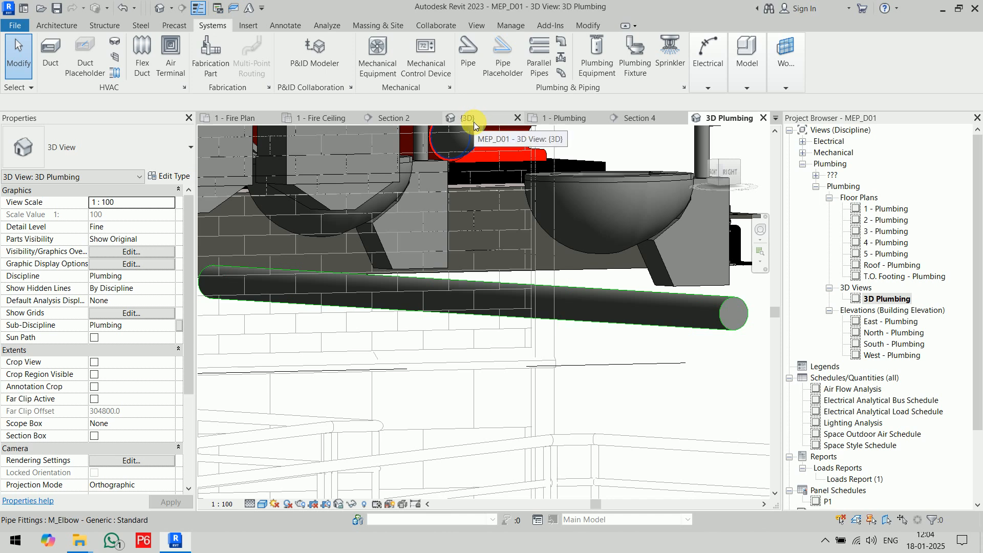
Return to the Level 1 plumbing plan and set the sanitary pipe's middle elevation to -450 mm.
left_click(570, 119)
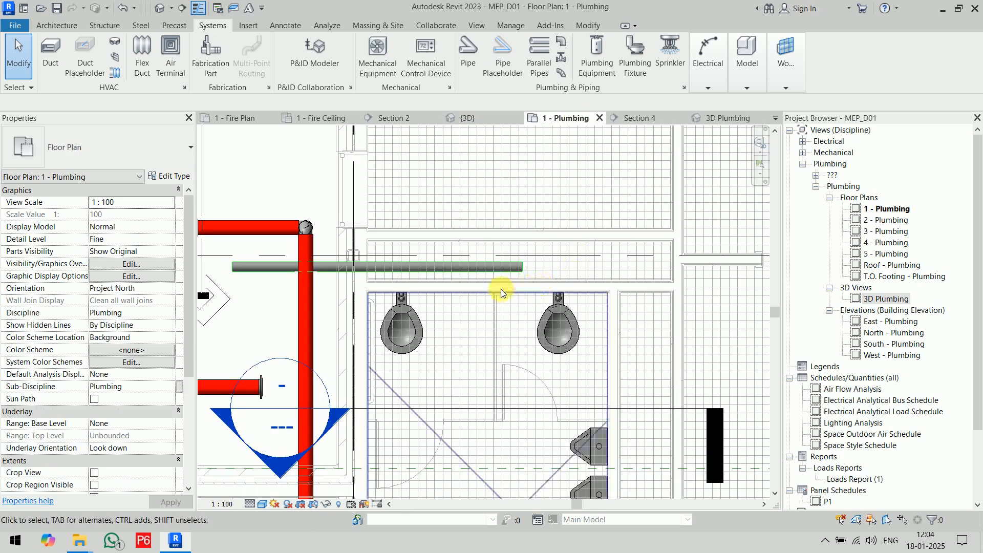
left_click(382, 267)
left_click(273, 102)
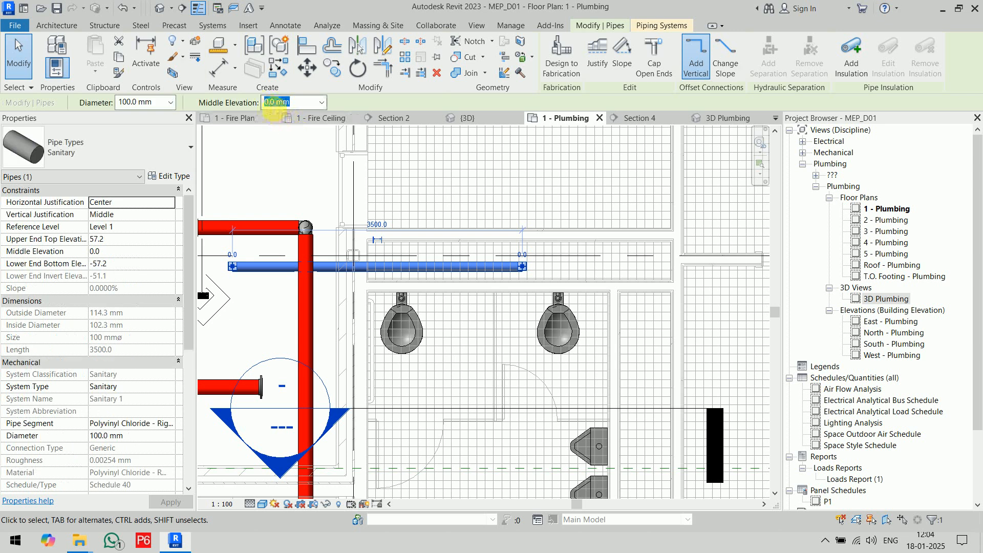
double_click(273, 102)
type("-450")
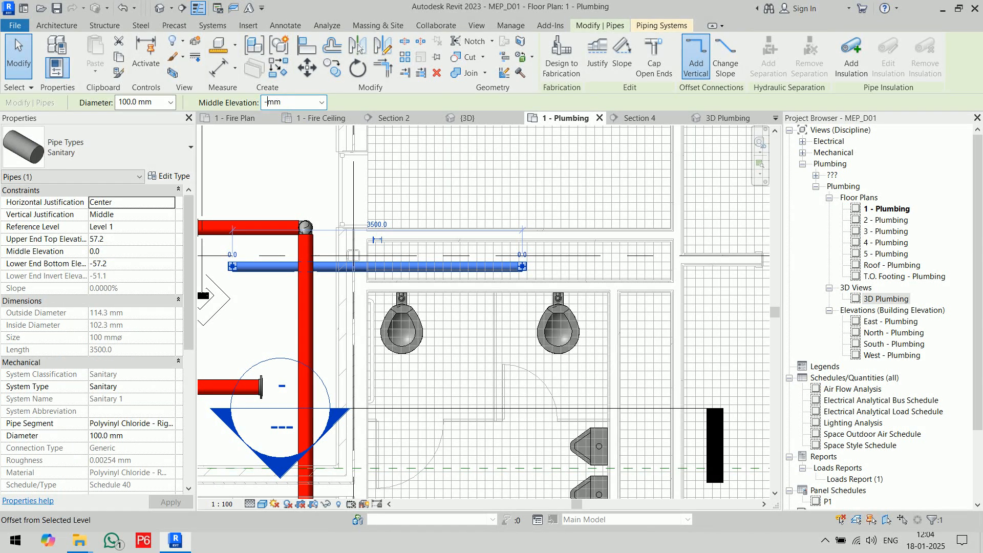
key("Return")
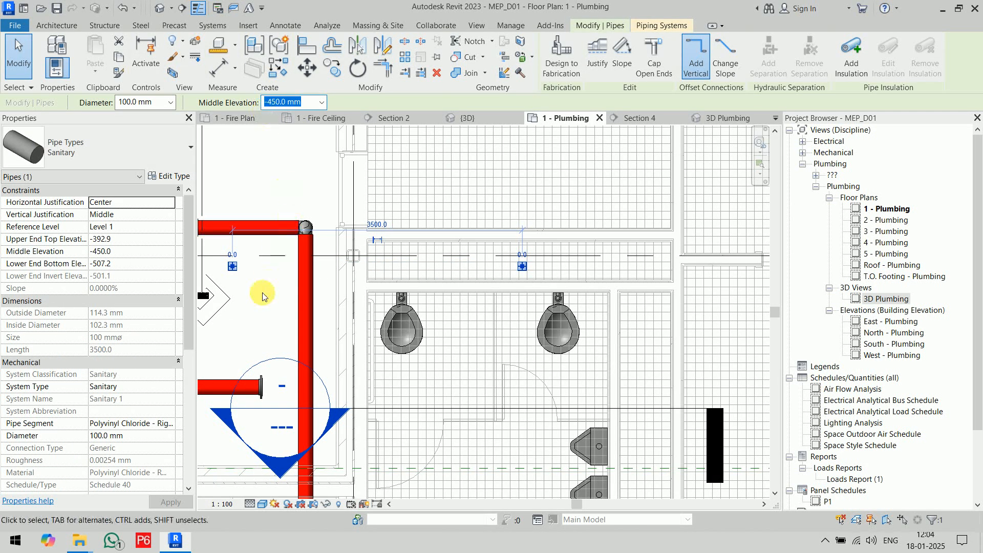
left_click(257, 316)
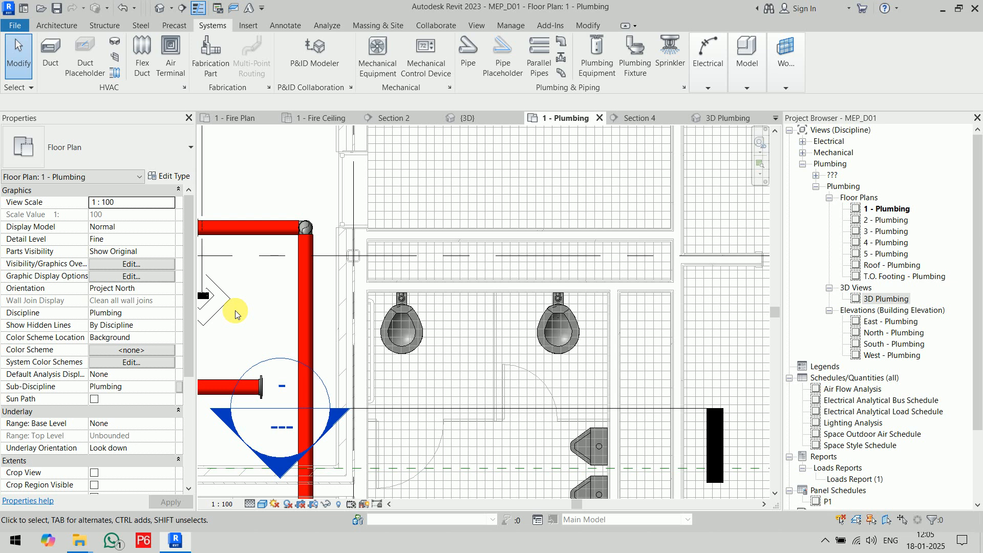
Place an M_Floor Drain - Round, 125 mm Strainer - 50 mm Drain, on the floor face beside the counter's front edge, between the two sinks.
scroll(327, 138, "down", 3)
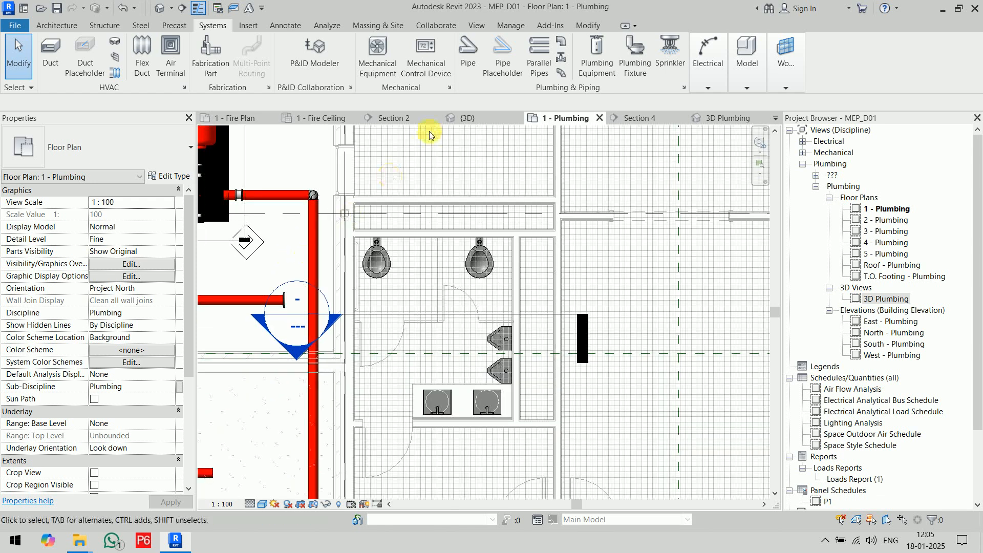
left_click(635, 60)
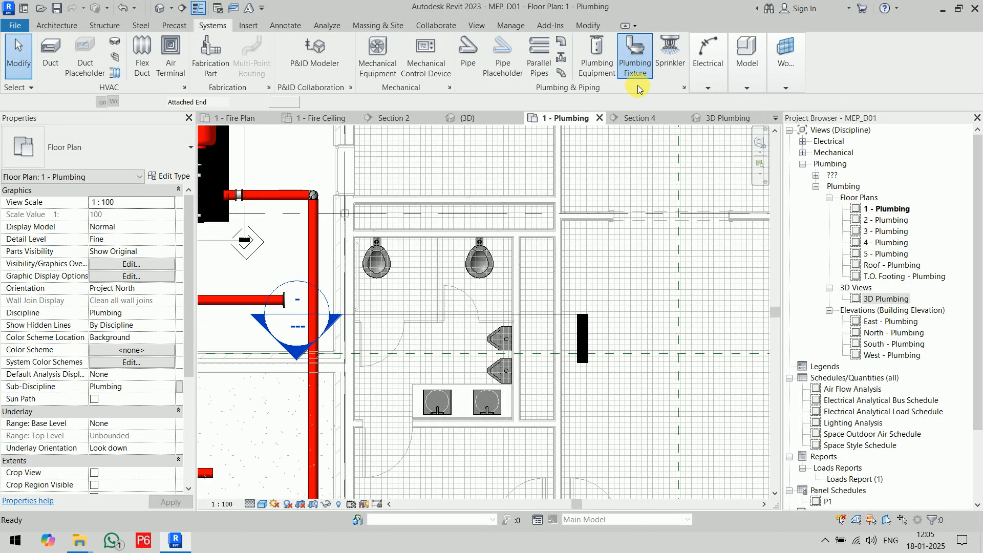
left_click(158, 153)
scroll(146, 265, "up", 5)
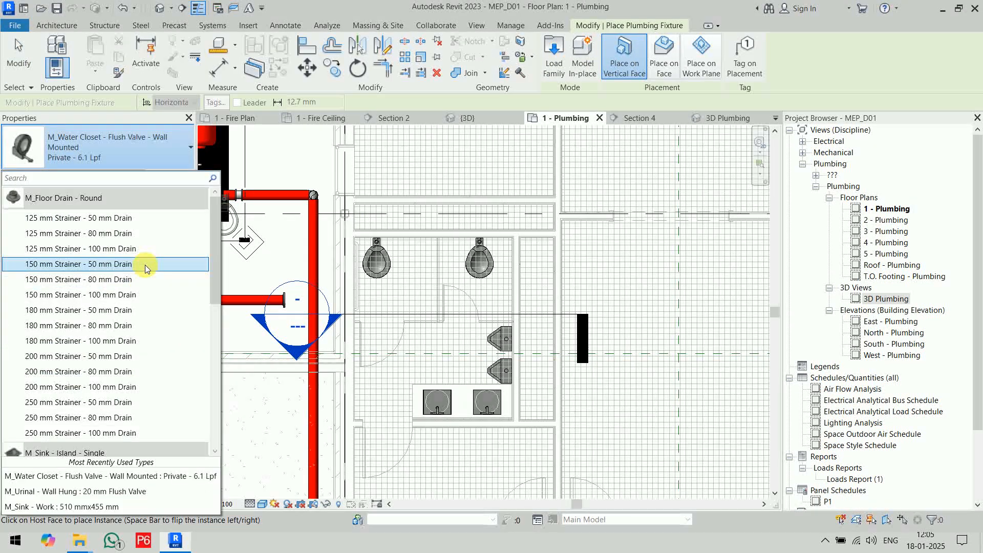
left_click(99, 219)
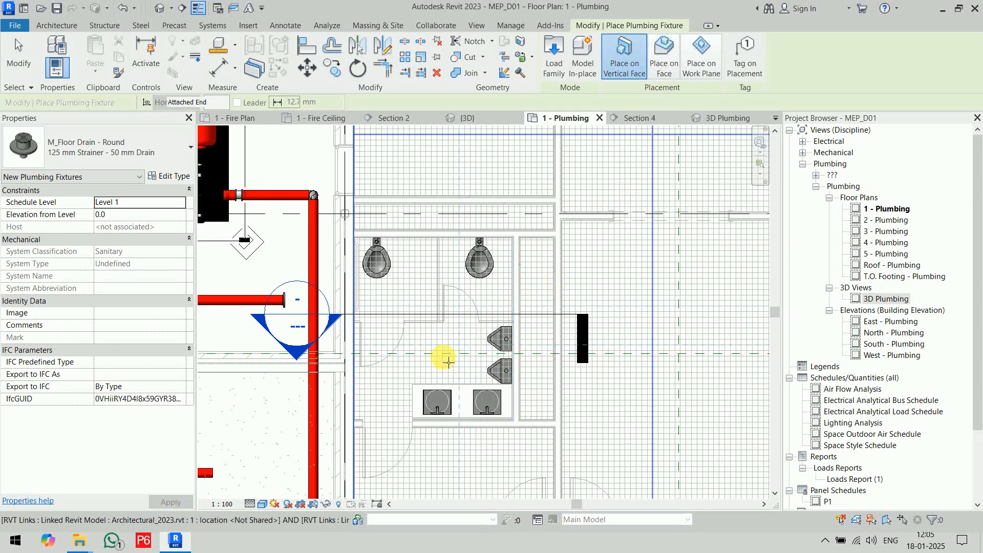
scroll(457, 353, "up", 5)
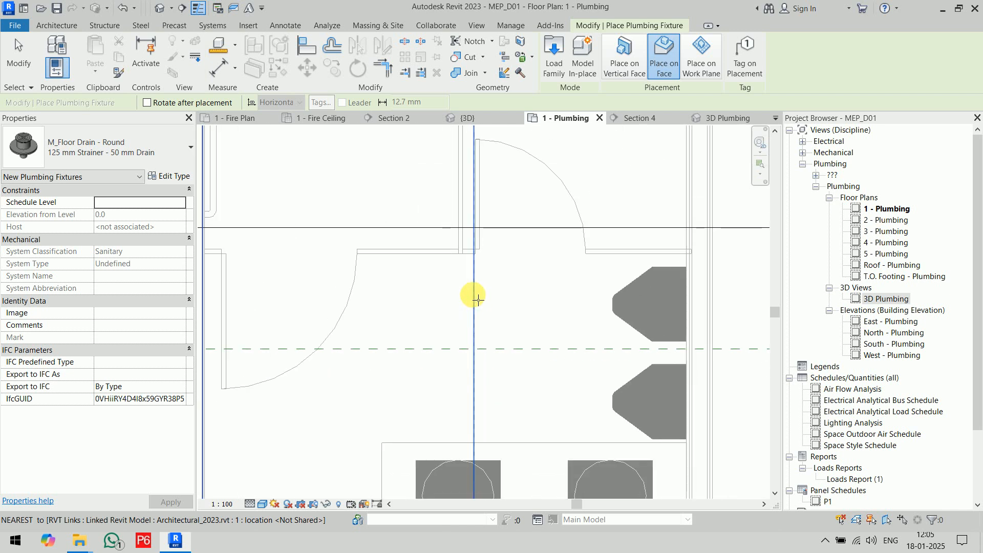
scroll(468, 269, "down", 3)
scroll(474, 272, "up", 3)
scroll(460, 274, "up", 4)
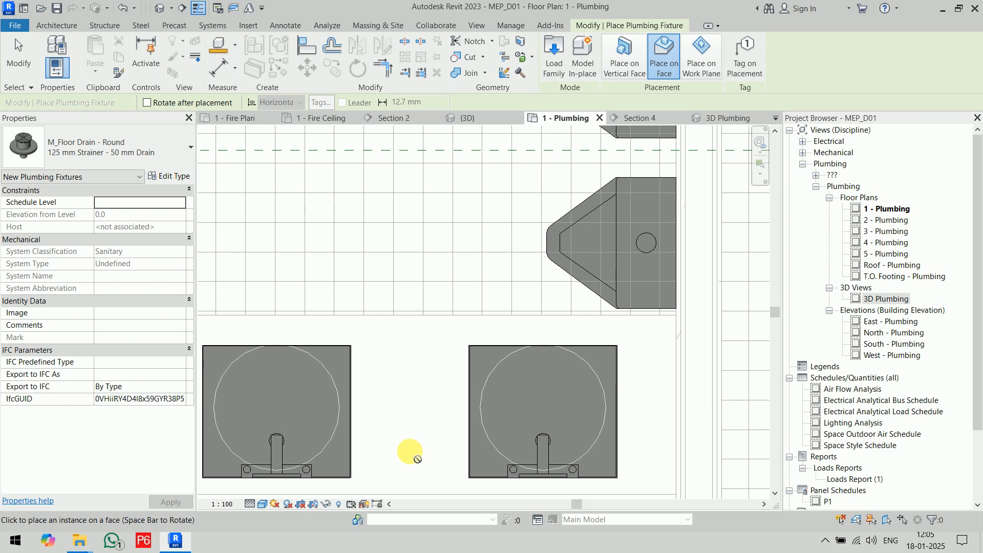
left_click(420, 305)
key("Escape")
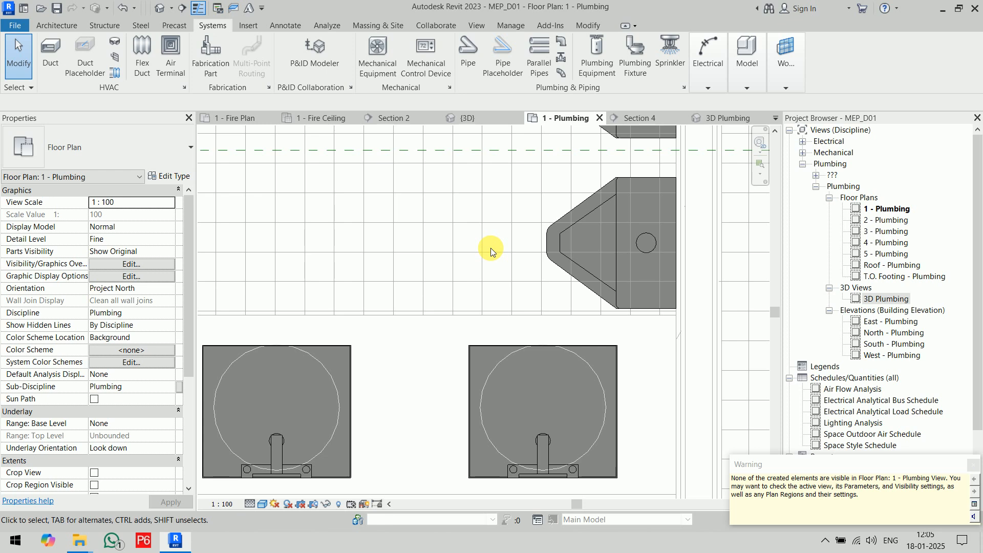
left_click(973, 464)
Set the view depth level in the Level 1 plumbing plan's view range to Unlimited.
scroll(359, 269, "down", 5)
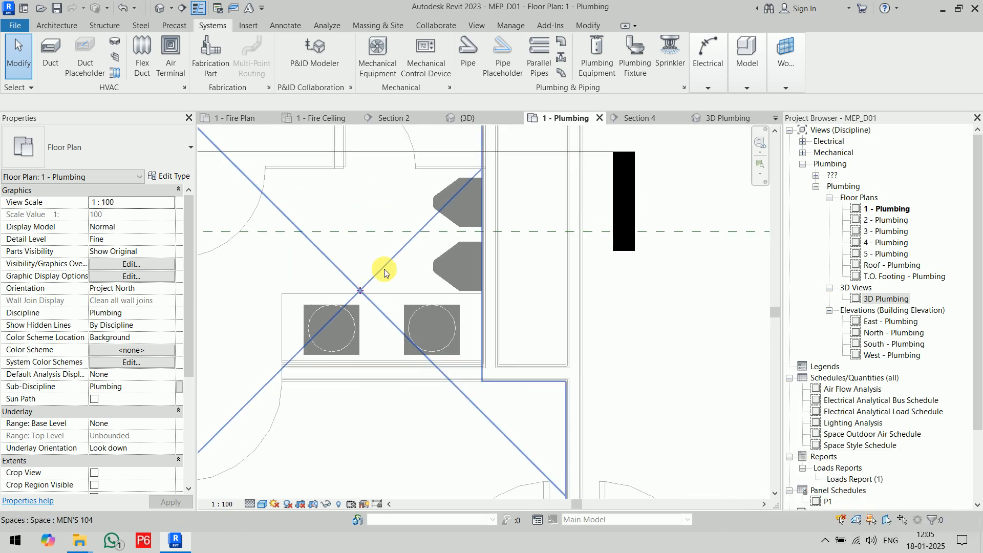
middle_click_drag(508, 365, 533, 410)
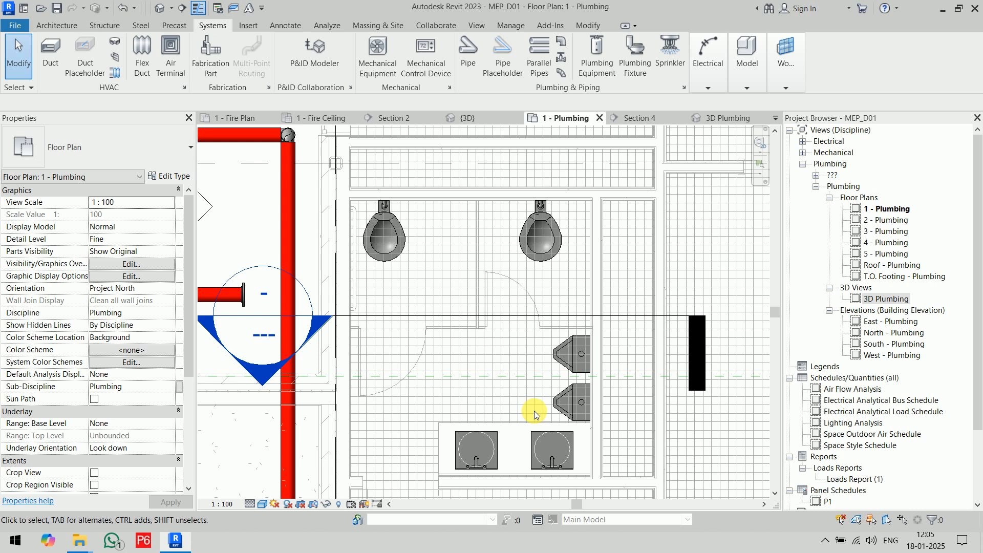
key("v")
key("r")
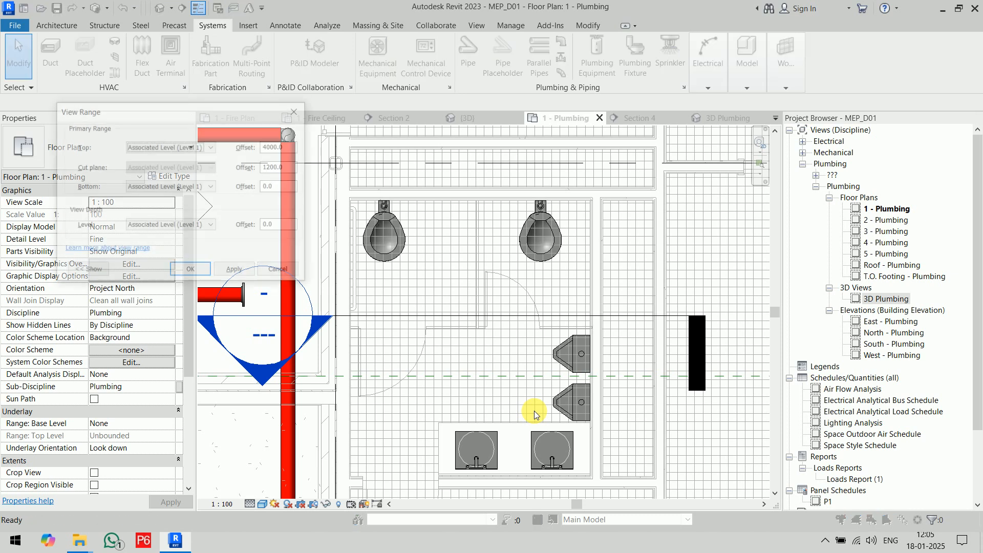
left_click_drag(145, 115, 263, 76)
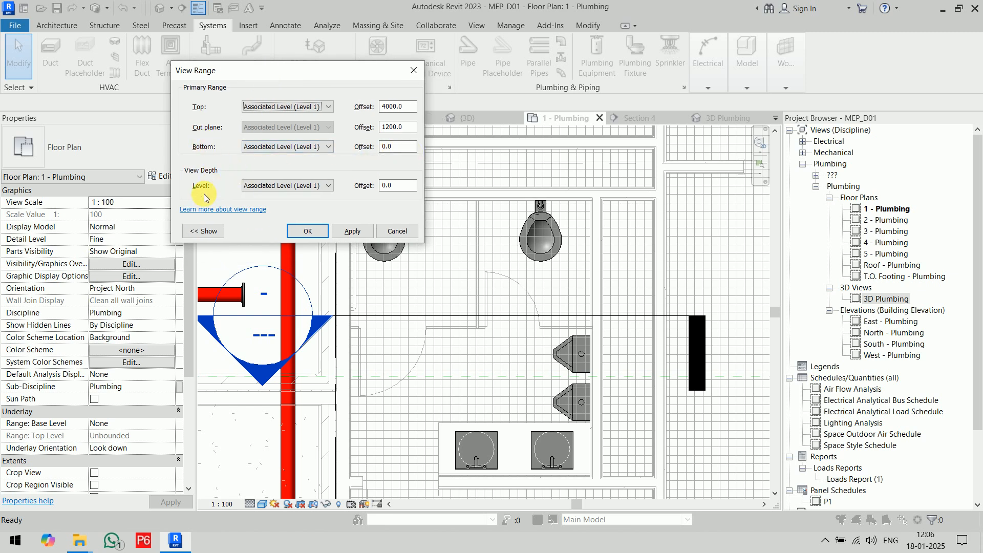
left_click_drag(410, 185, 367, 193)
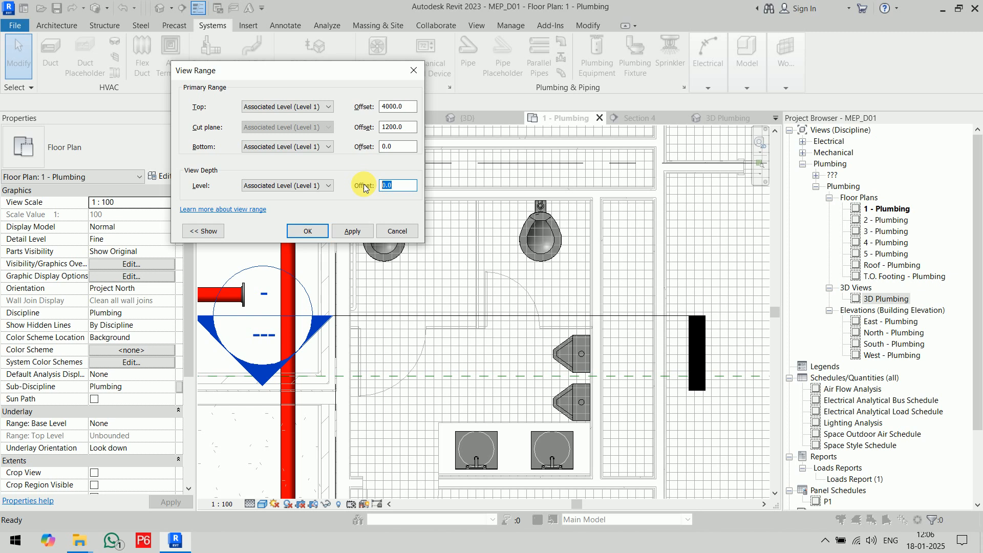
left_click(292, 186)
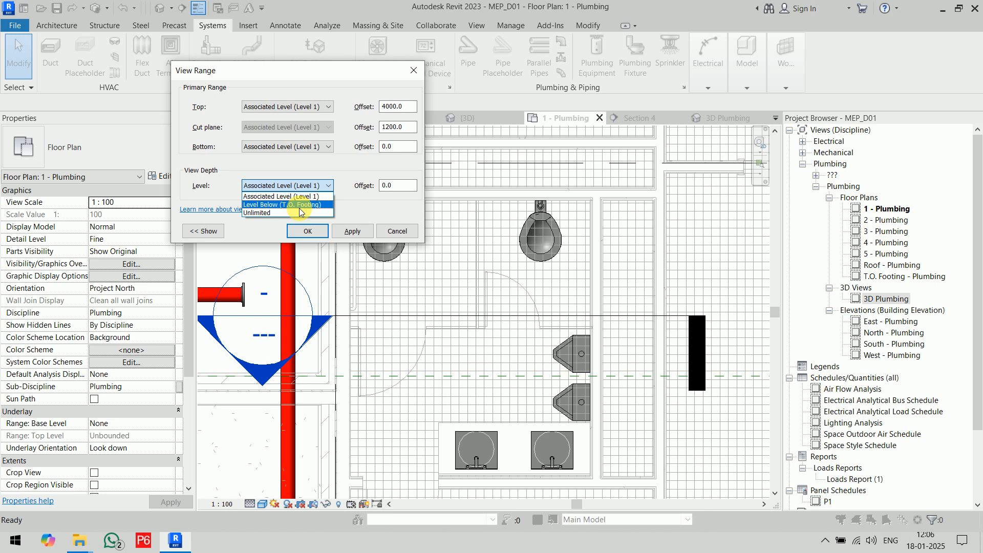
left_click(299, 212)
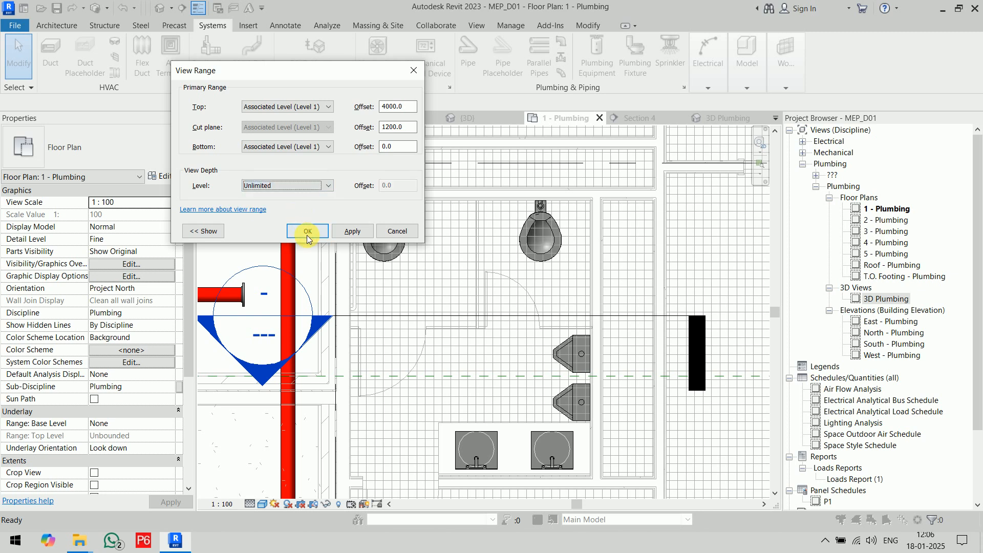
left_click(306, 234)
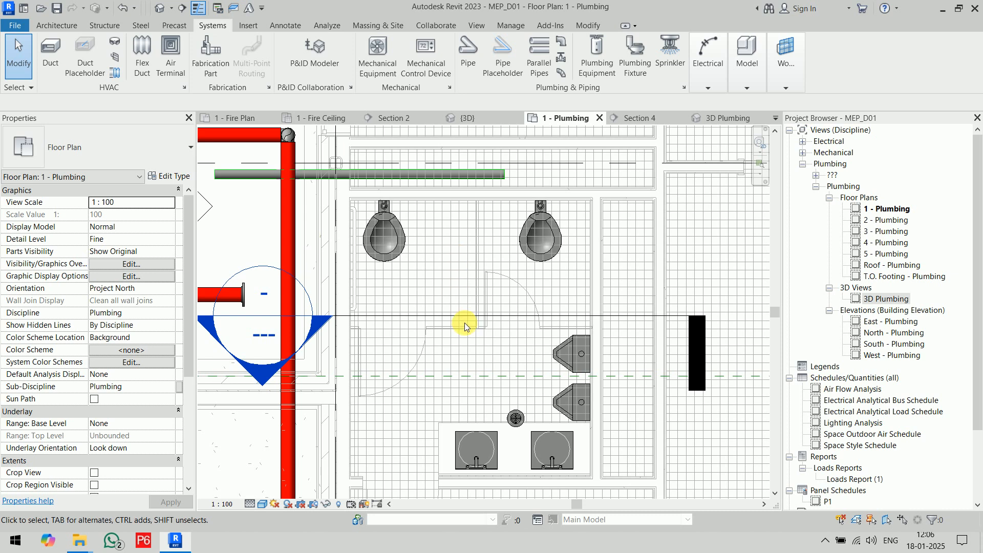
Open the Level 1 plumbing plan's view range settings and show the sample view range diagram.
scroll(461, 476, "up", 5)
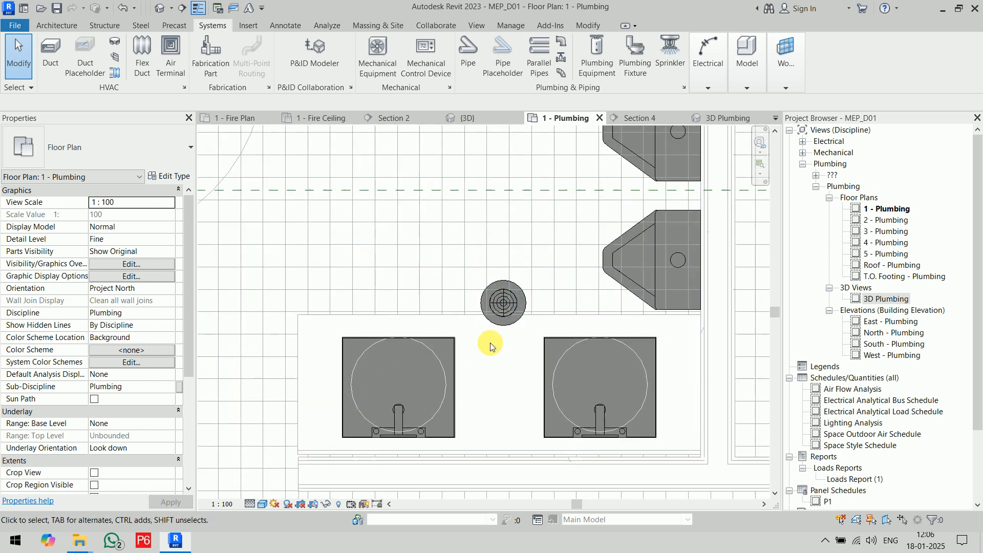
scroll(501, 313, "down", 4)
middle_click_drag(482, 220, 500, 339)
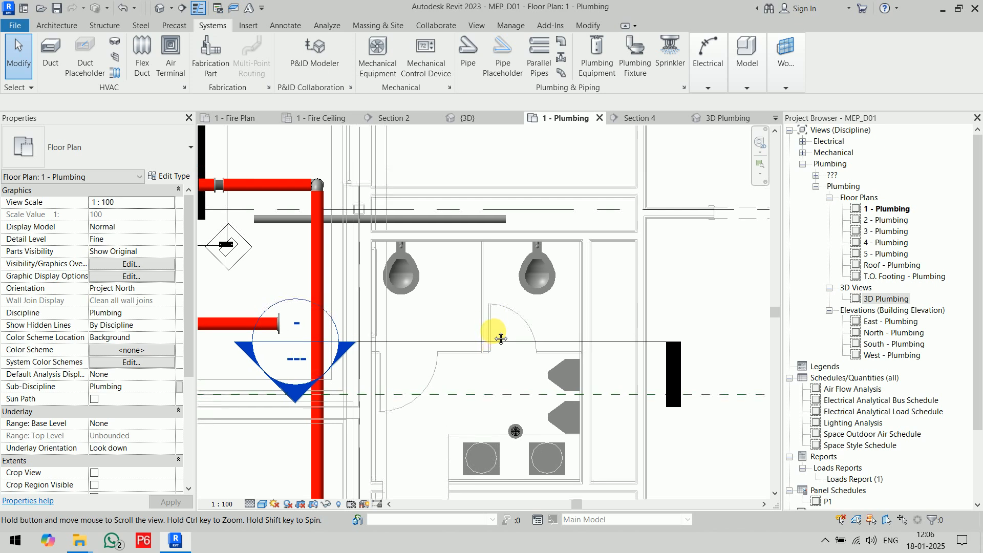
scroll(500, 339, "down", 1)
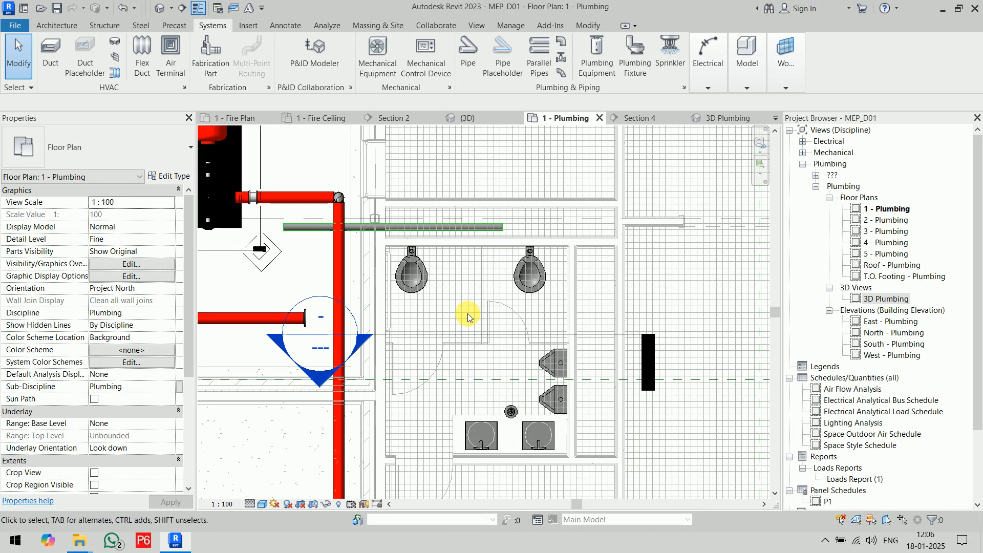
key("v")
key("r")
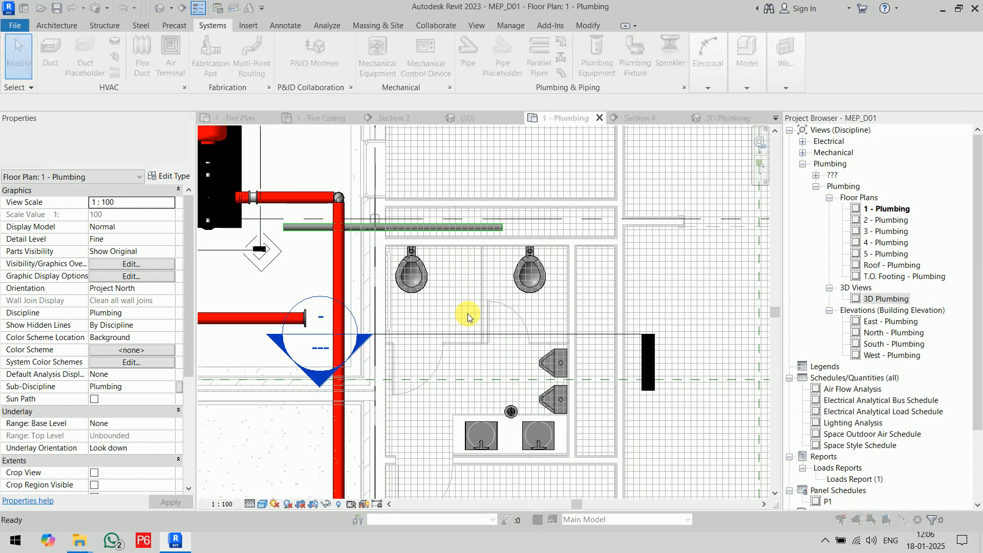
left_click_drag(329, 72, 551, 104)
left_click(424, 263)
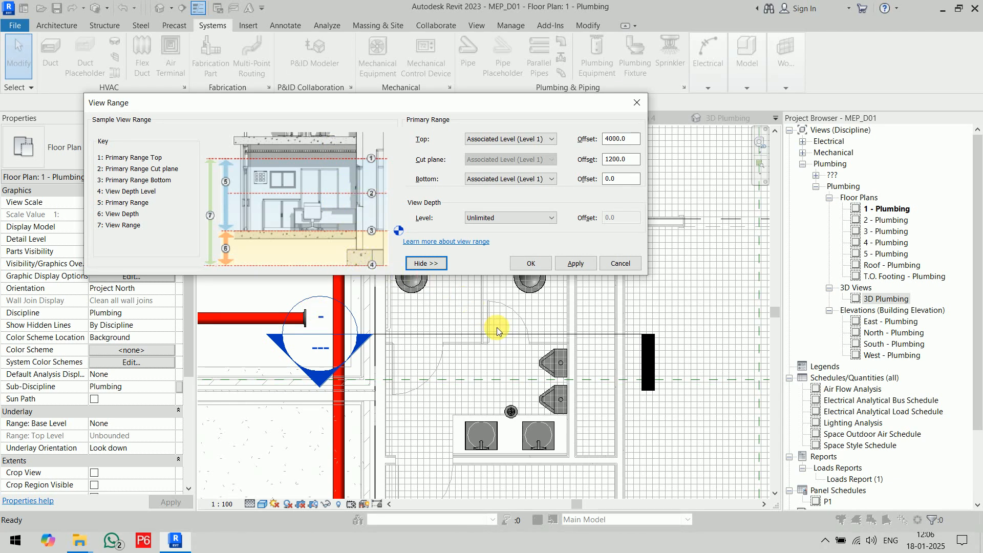
Switch to Paint and paste the screenshot of the View Range dialog for marking up its sample diagram.
key("super")
type("pai")
key("Return")
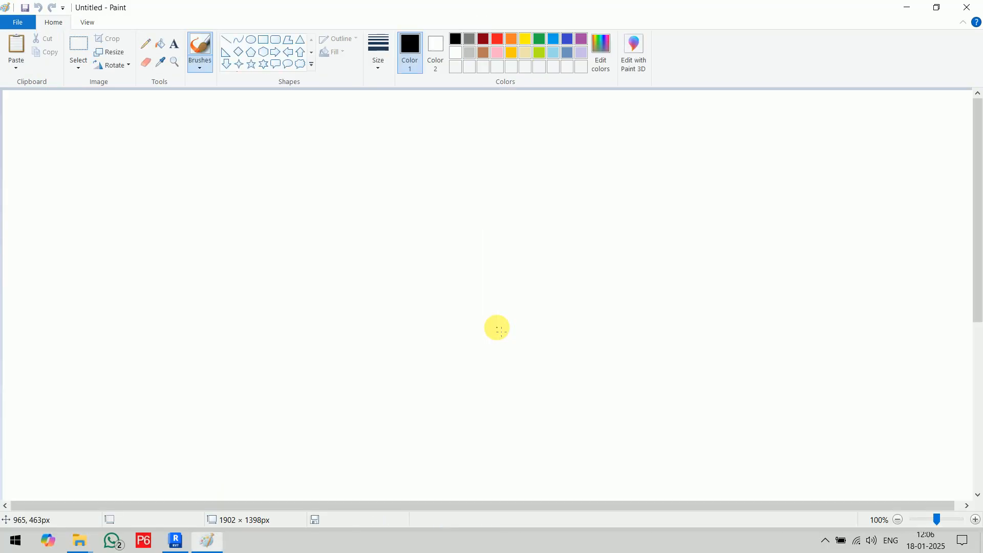
key("ctrl+v")
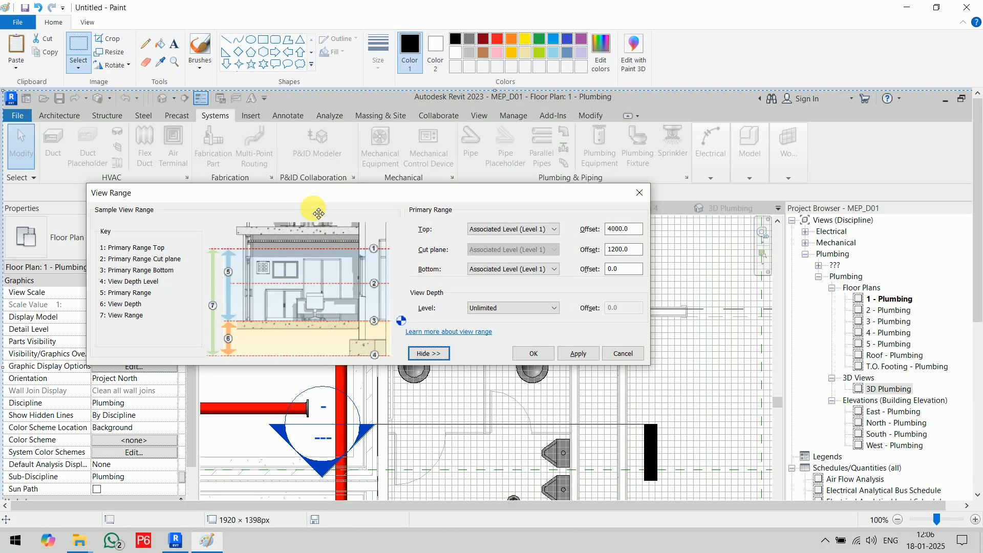
scroll(340, 261, "up", 1, "ctrl")
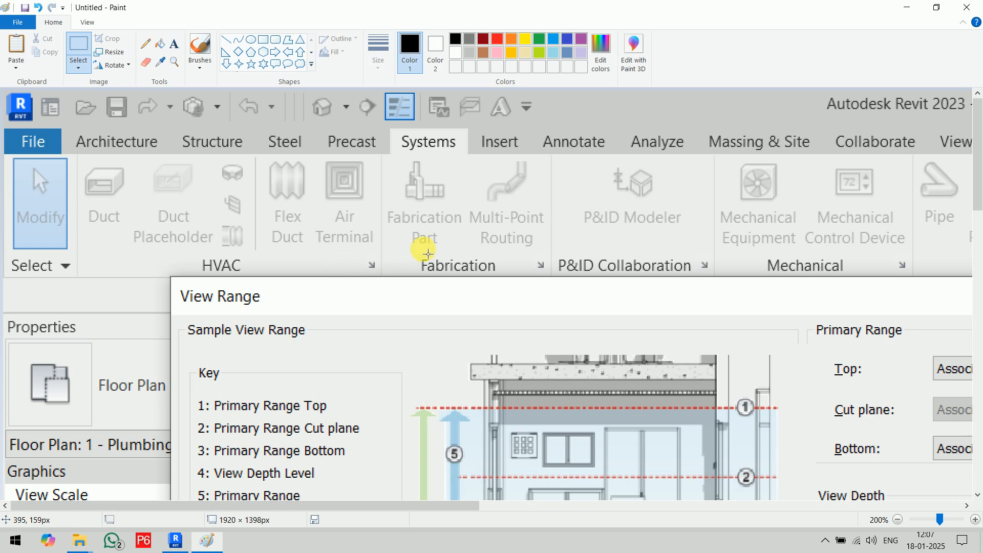
left_click_drag(977, 164, 978, 230)
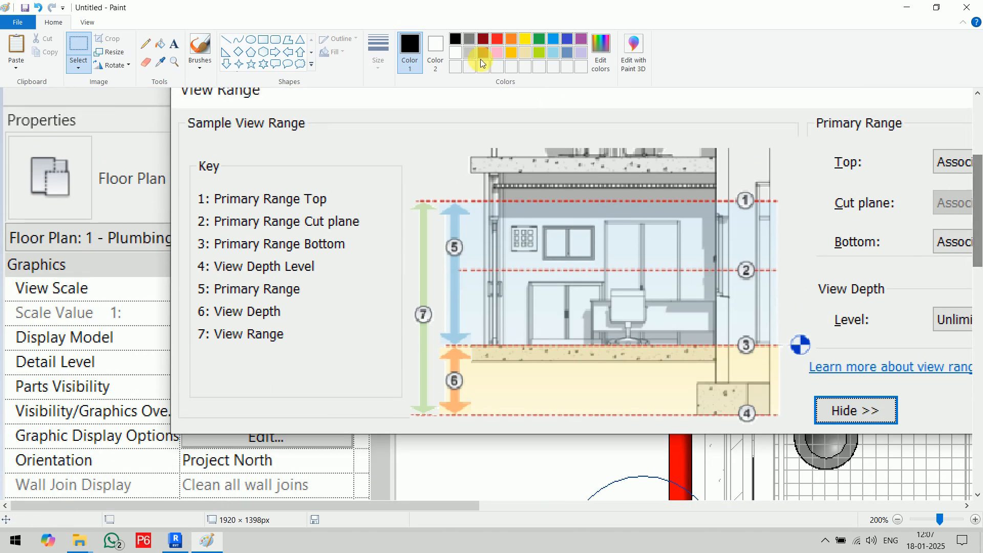
Trace the diagram's top, cut plane, bottom and view depth lines with a green brush at the second-thinnest size.
left_click(484, 40)
left_click(539, 40)
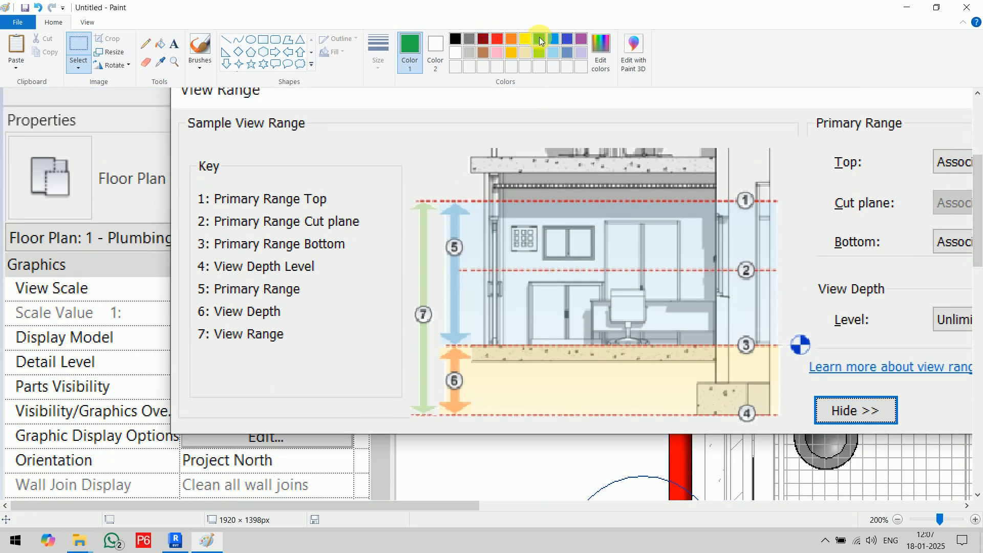
left_click(194, 47)
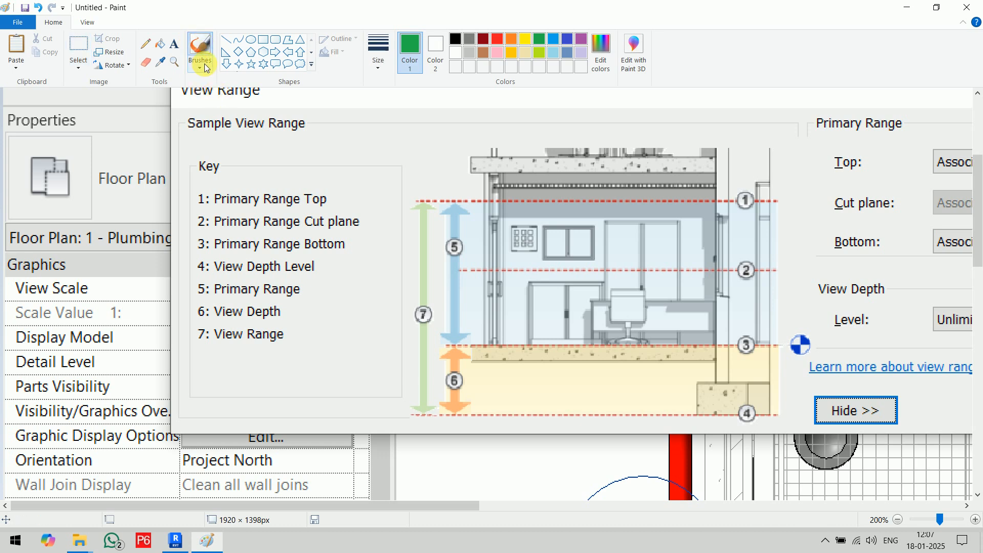
left_click(377, 51)
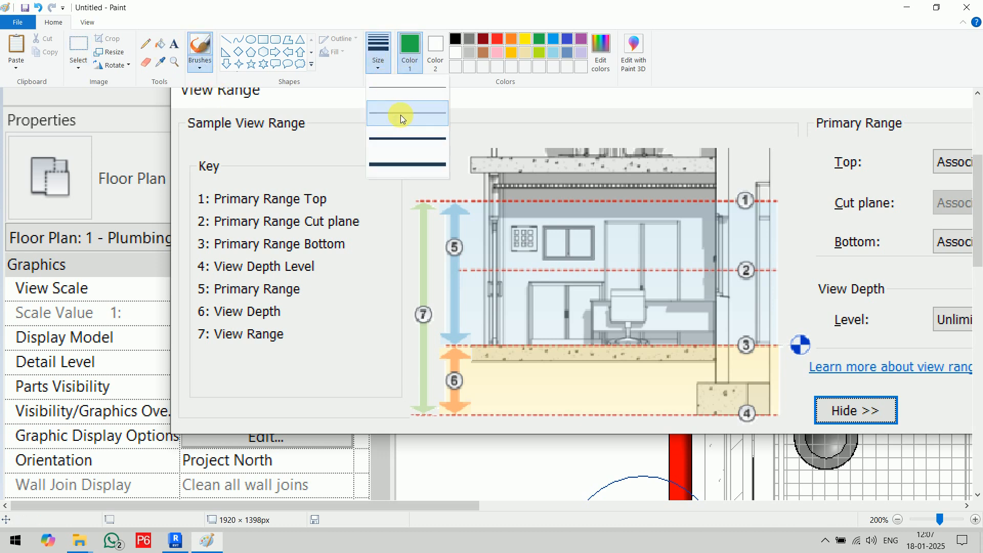
left_click(397, 113)
left_click_drag(381, 204, 820, 202)
left_click_drag(397, 268, 834, 261)
left_click_drag(365, 337, 827, 348)
left_click_drag(367, 414, 817, 415)
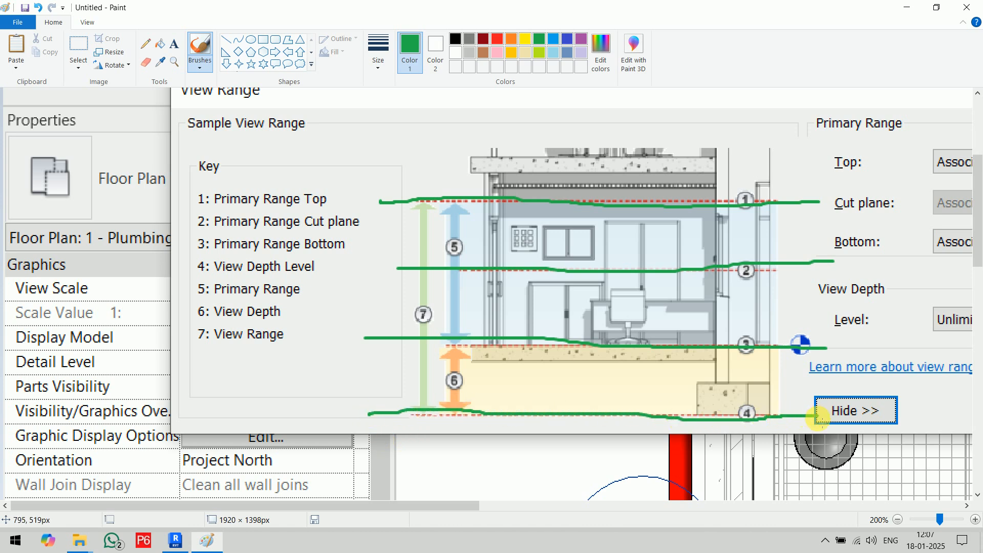
Handwrite the red labels Top, Cut, Bo and Depth beside the four green lines.
left_click(498, 40)
mouse_move(383, 190)
left_mouse_down()
mouse_move(415, 190)
mouse_move(429, 209)
left_mouse_up()
mouse_move(425, 181)
left_mouse_down()
mouse_move(437, 187)
mouse_move(428, 197)
left_mouse_up()
mouse_move(394, 335)
left_mouse_down()
mouse_move(397, 353)
mouse_move(391, 333)
mouse_move(416, 335)
left_mouse_up()
mouse_move(392, 260)
left_mouse_down()
mouse_move(409, 276)
mouse_move(421, 269)
left_mouse_up()
mouse_move(417, 244)
left_mouse_down()
mouse_move(419, 276)
mouse_move(426, 250)
left_mouse_up()
mouse_move(380, 405)
left_mouse_down()
mouse_move(383, 419)
mouse_move(404, 413)
mouse_move(417, 389)
mouse_move(448, 413)
mouse_move(421, 434)
left_mouse_up()
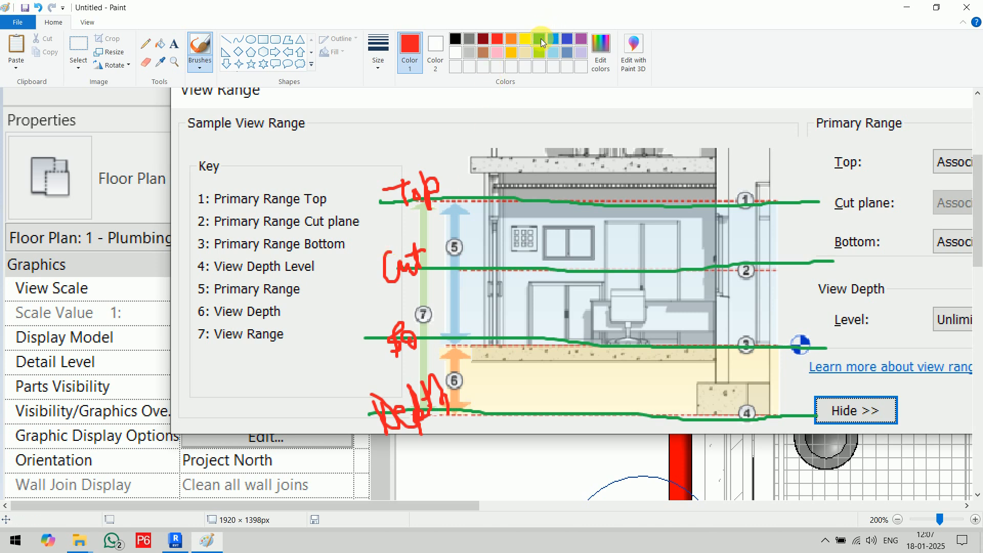
Draw blue arrows spanning the gaps between the green lines, the full top-to-depth range, beside the Cut label and above the top line.
left_click(571, 43)
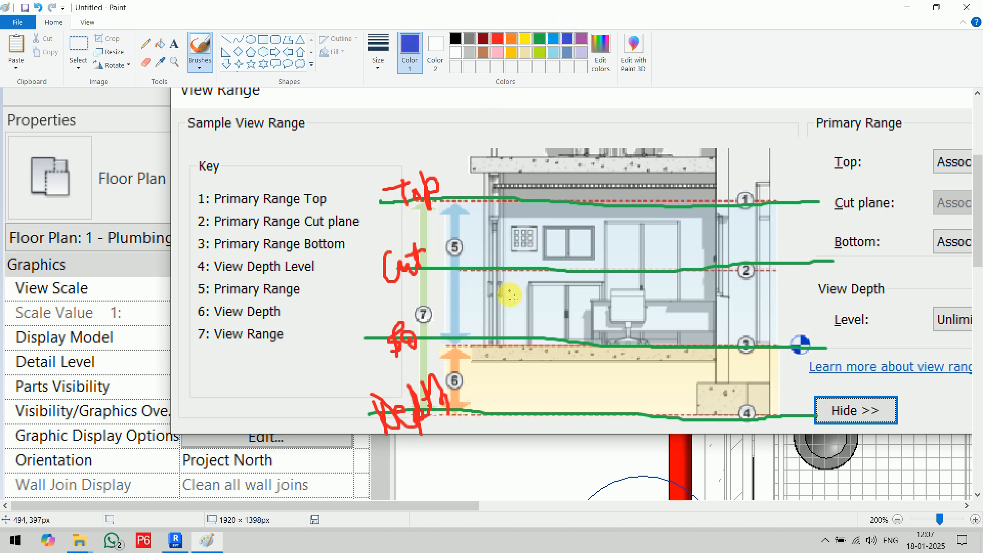
mouse_move(526, 272)
left_mouse_down()
mouse_move(535, 280)
mouse_move(526, 278)
mouse_move(520, 329)
mouse_move(542, 328)
left_mouse_up()
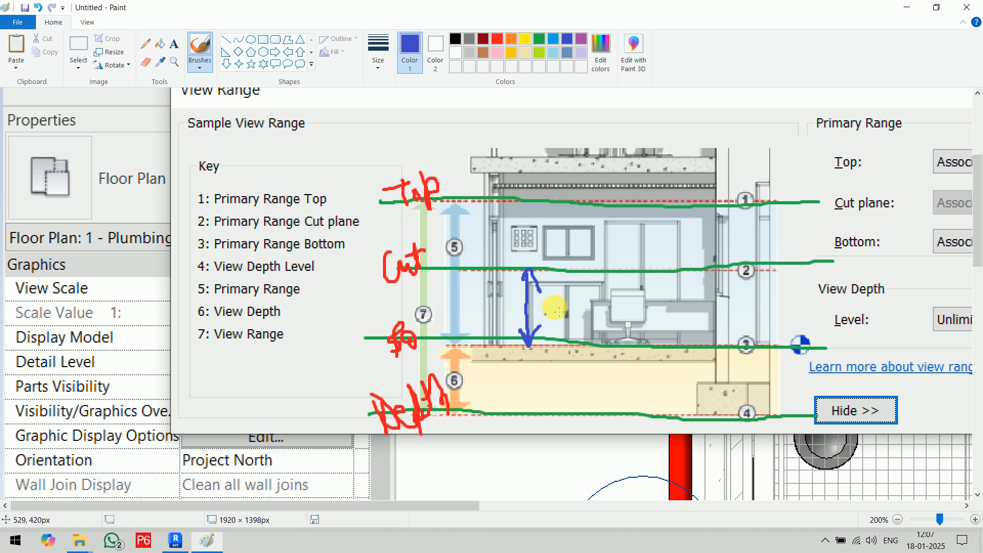
mouse_move(643, 210)
left_mouse_down()
mouse_move(670, 221)
mouse_move(656, 279)
mouse_move(670, 263)
left_mouse_up()
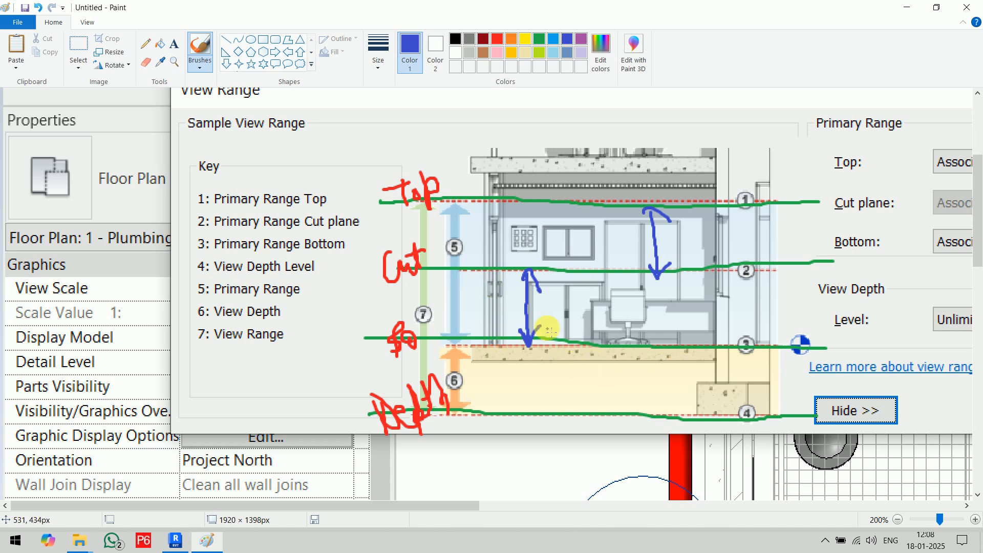
mouse_move(528, 346)
left_mouse_down()
mouse_move(529, 407)
mouse_move(544, 390)
left_mouse_up()
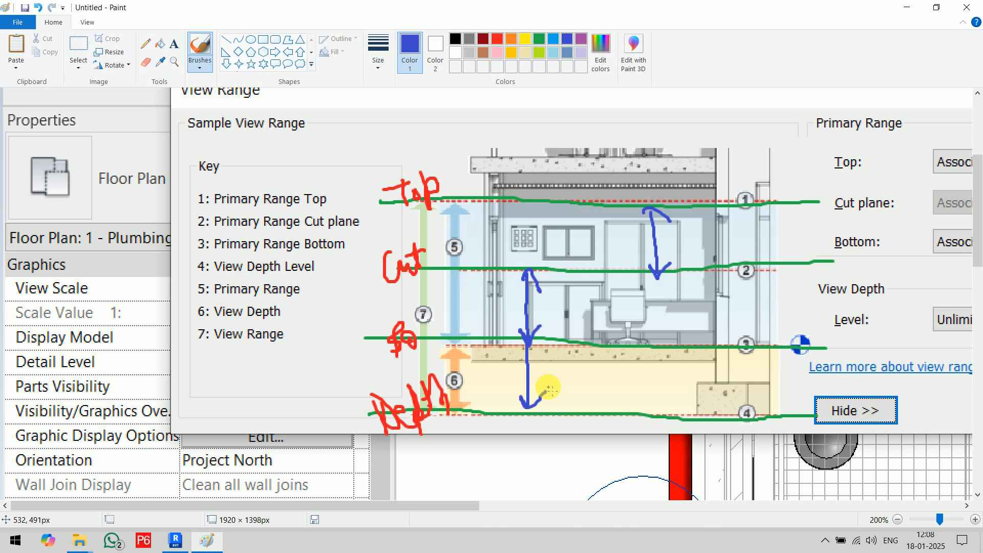
mouse_move(466, 216)
left_mouse_down()
mouse_move(499, 221)
mouse_move(480, 258)
mouse_move(476, 394)
mouse_move(465, 400)
mouse_move(484, 404)
left_mouse_up()
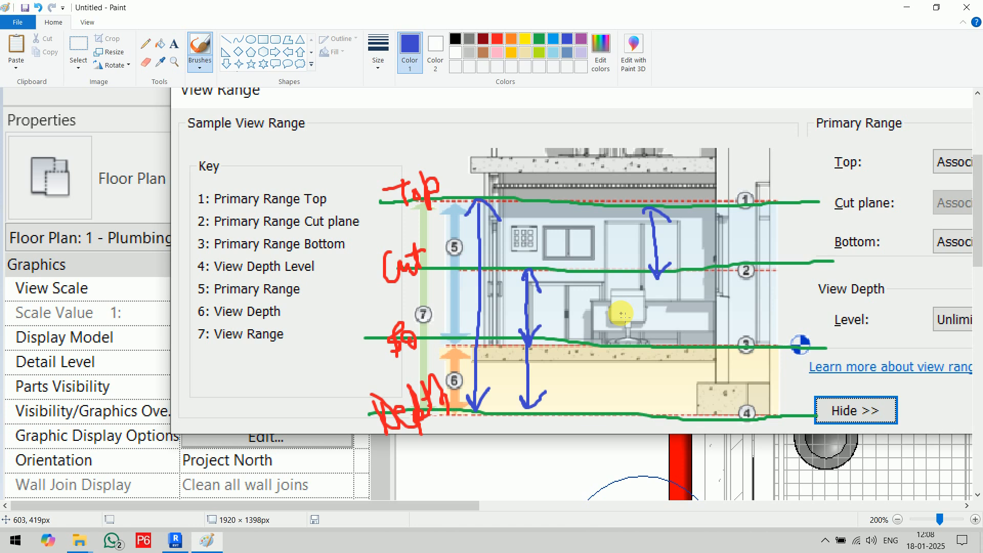
mouse_move(372, 255)
left_mouse_down()
mouse_move(385, 280)
mouse_move(373, 297)
mouse_move(390, 297)
left_mouse_up()
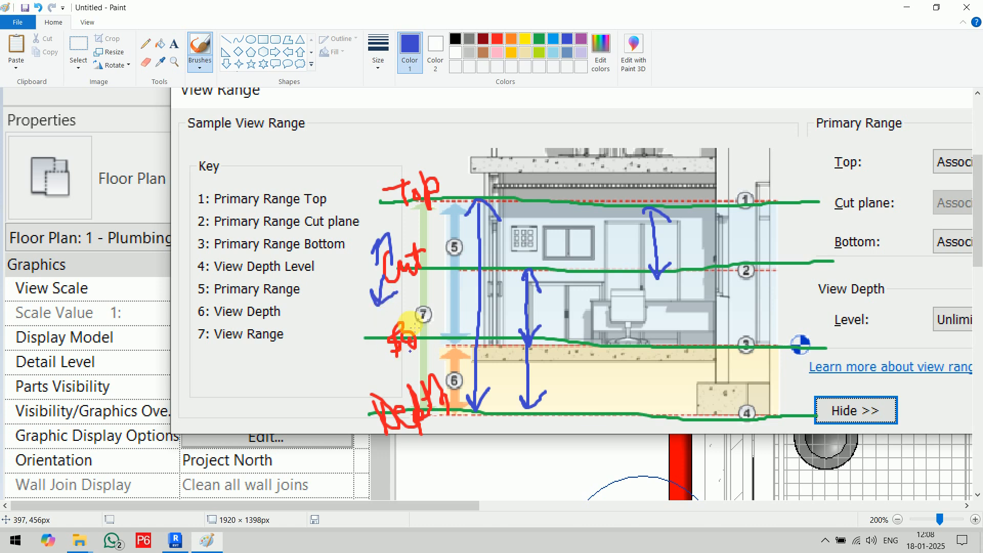
mouse_move(463, 201)
left_mouse_down()
mouse_move(464, 162)
mouse_move(484, 172)
left_mouse_up()
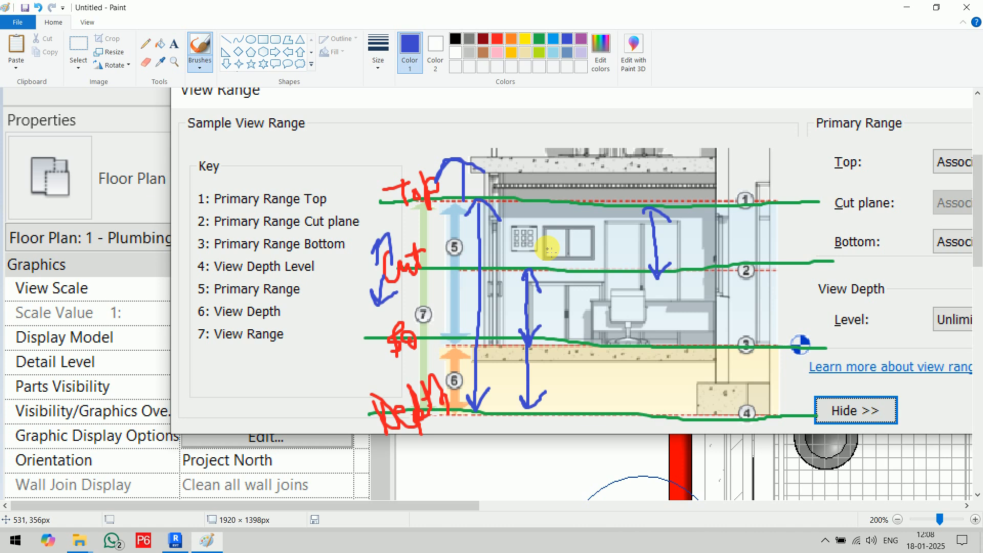
Close Paint without saving the marked-up screenshot and accept the plan's view range in Revit.
left_click(966, 7)
left_click(517, 271)
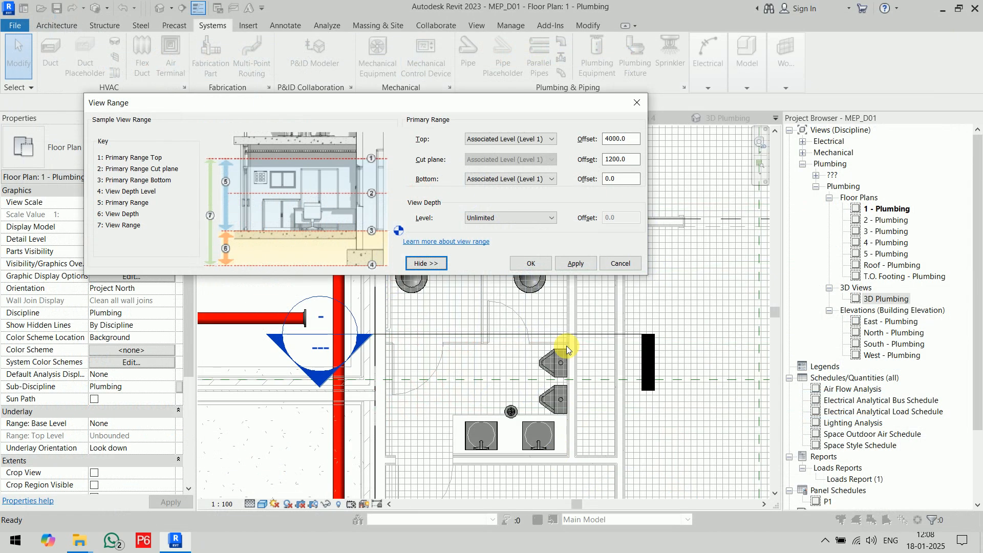
left_click(531, 263)
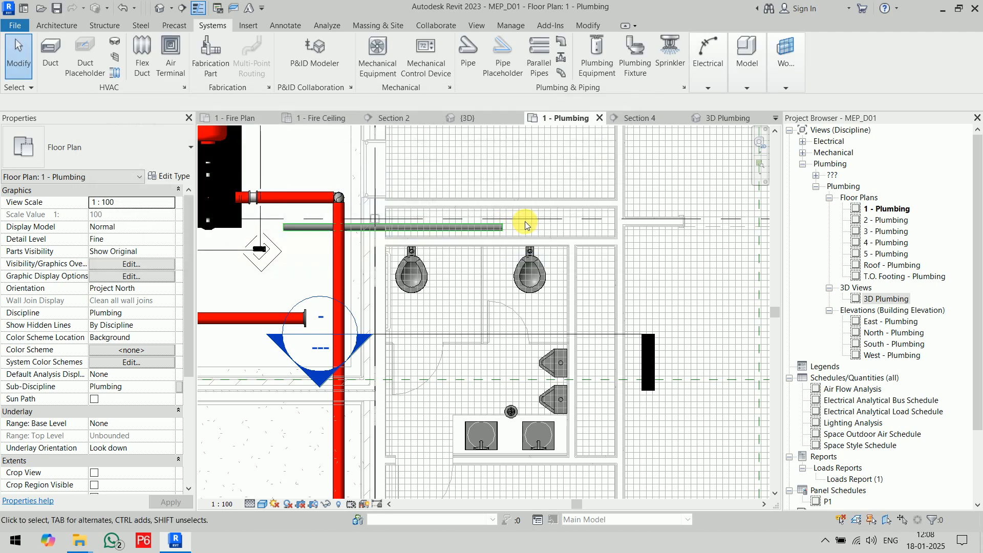
Delete the horizontal 100 mm sanitary pipe running behind the two water closets.
left_click(462, 226)
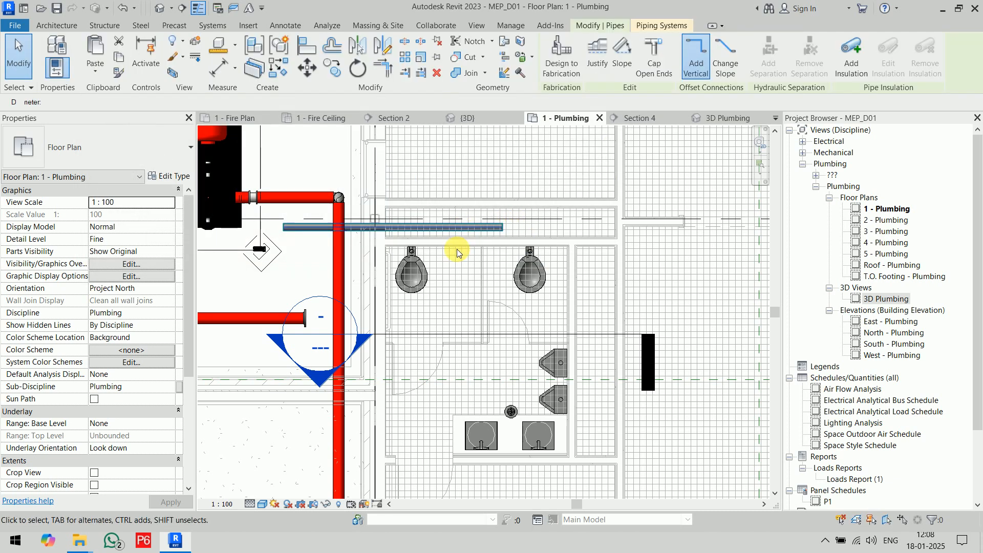
scroll(458, 246, "up", 2)
scroll(520, 266, "up", 1)
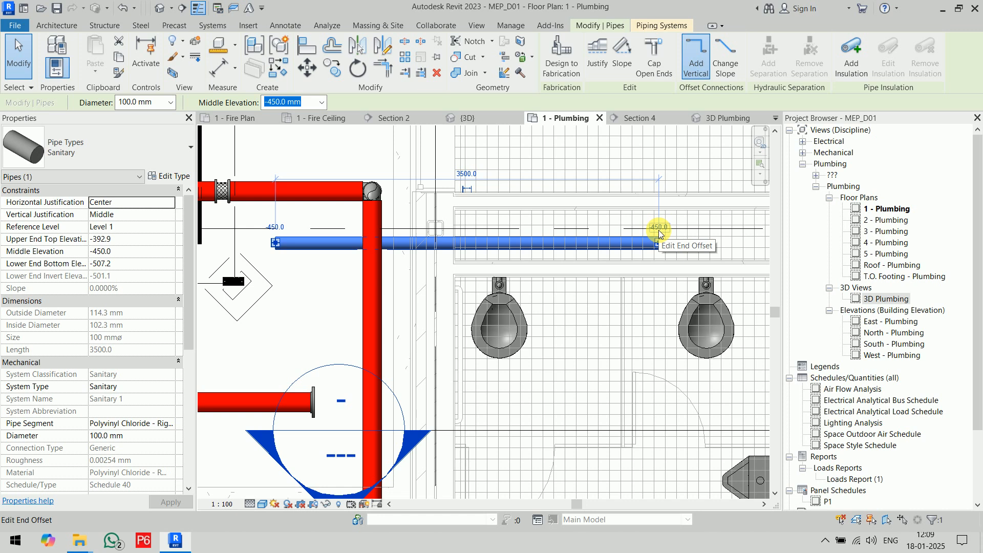
left_click(695, 180)
key("d")
left_click(619, 242)
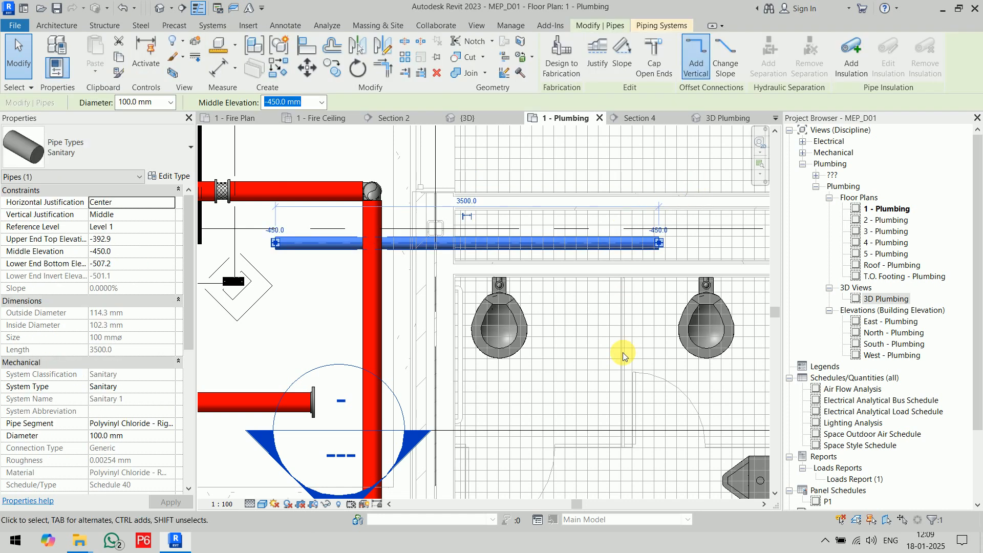
key("Delete")
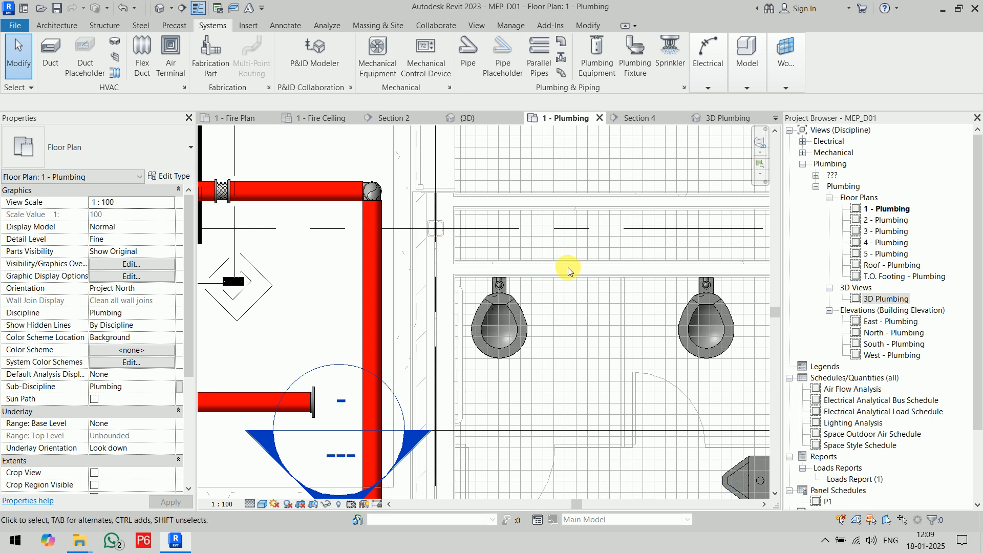
middle_click_drag(640, 288, 533, 287)
left_click(604, 307)
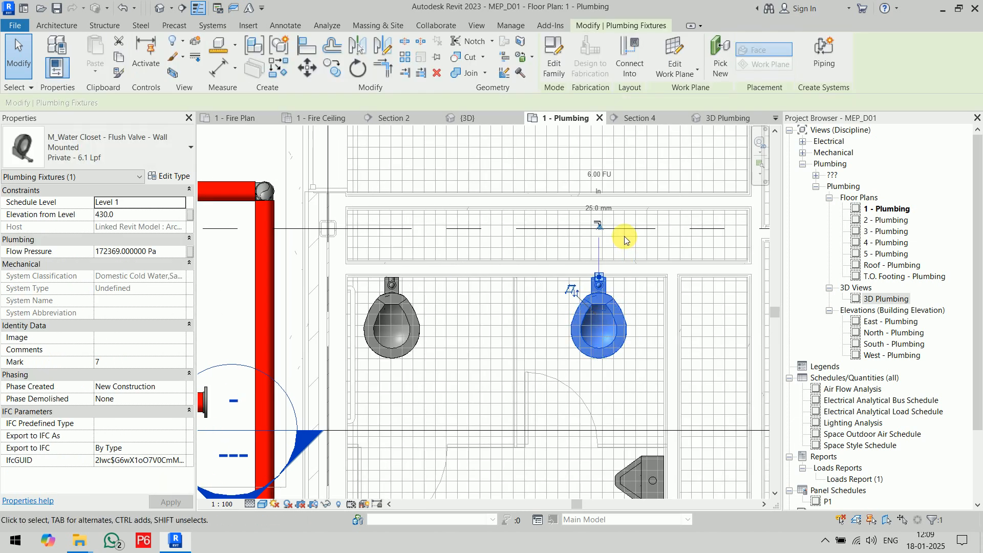
scroll(603, 228, "up", 2)
left_click(586, 226)
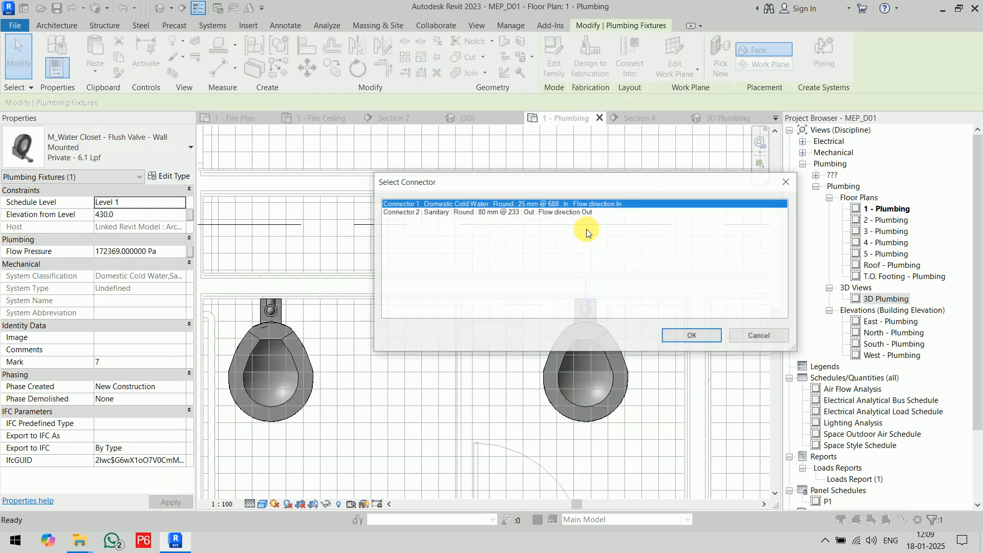
left_click(460, 212)
left_click(691, 335)
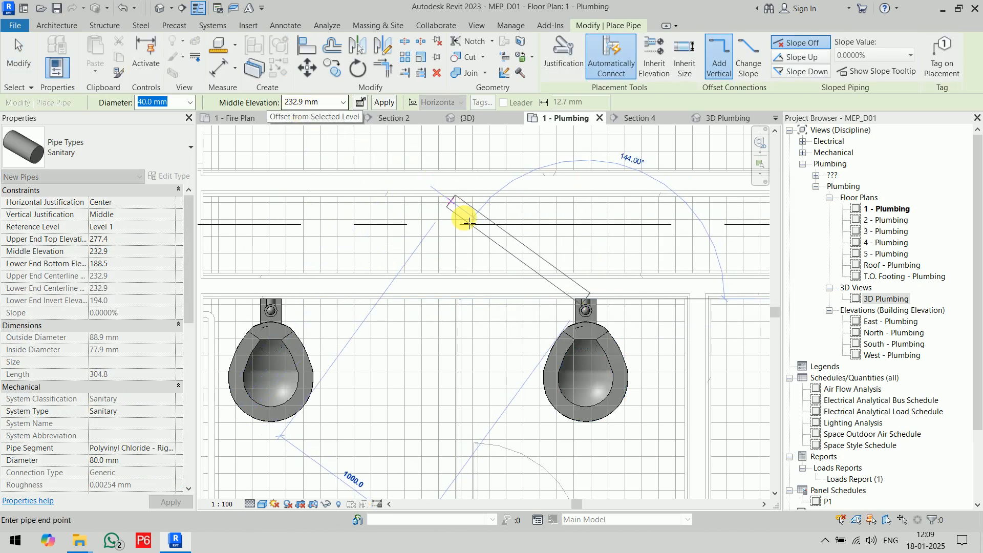
key("Escape")
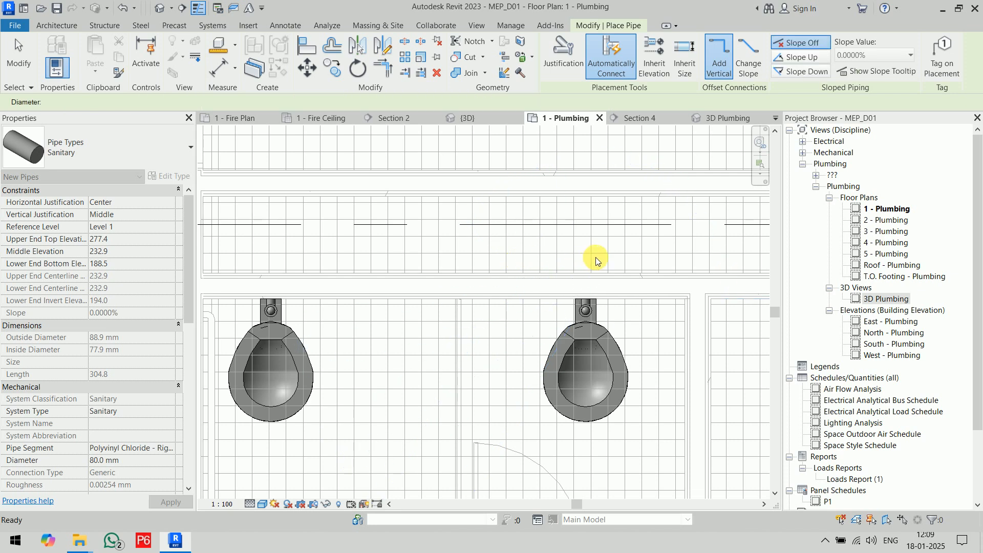
key("Escape")
scroll(637, 265, "down", 3)
mouse_move(708, 79)
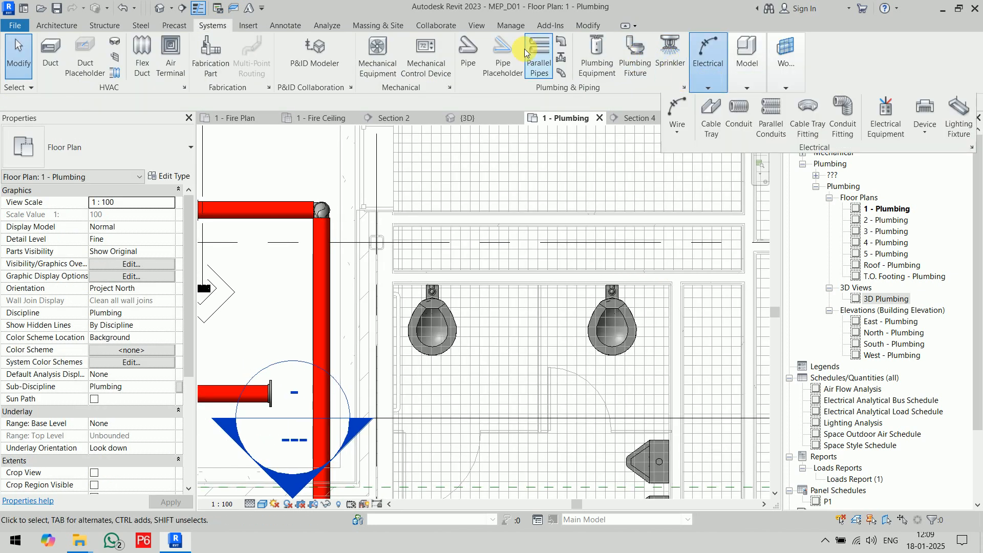
left_click(467, 56)
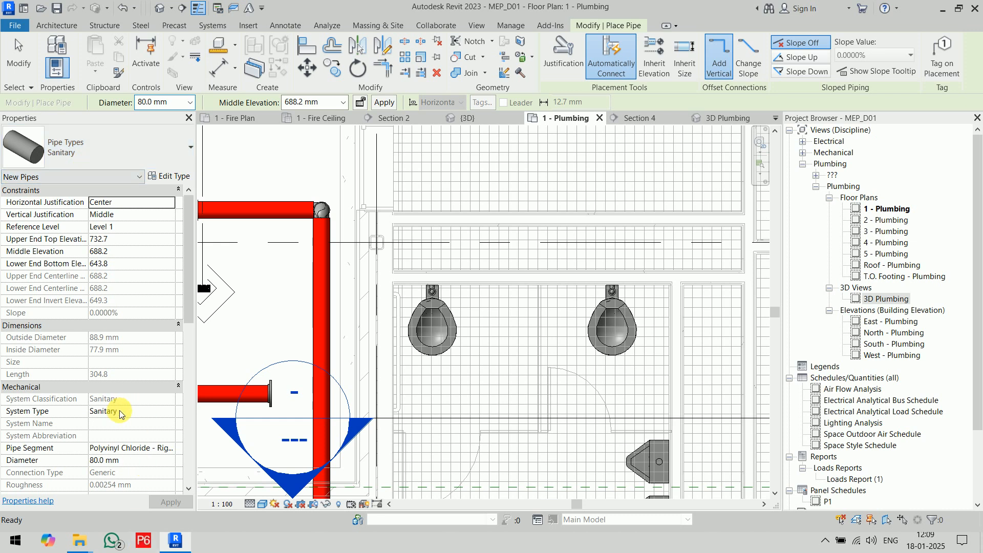
left_click(189, 101)
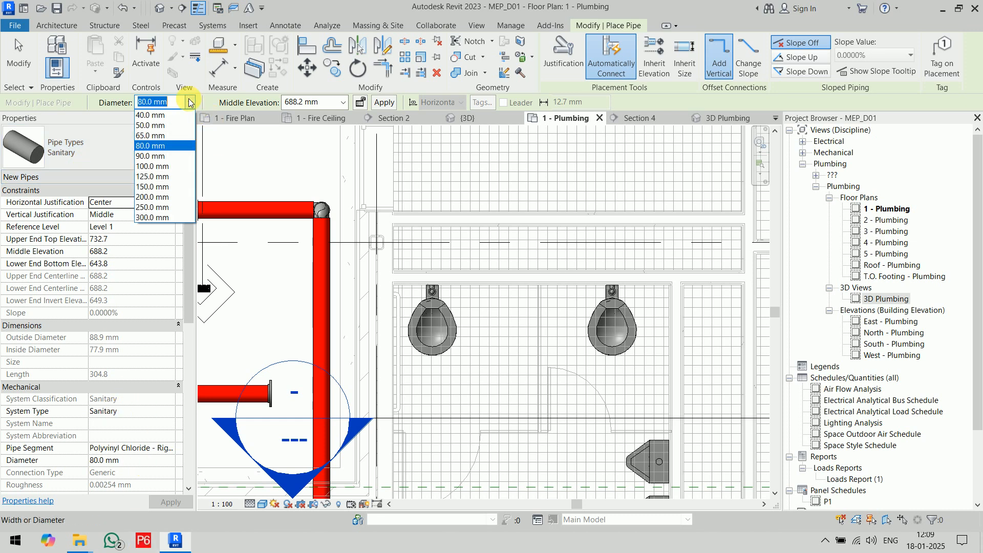
left_click(179, 167)
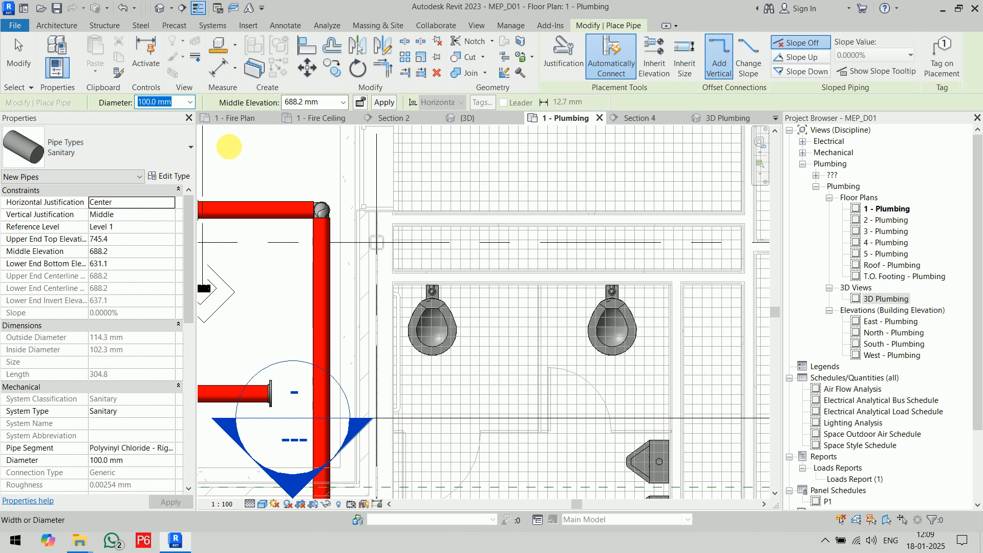
double_click(300, 103)
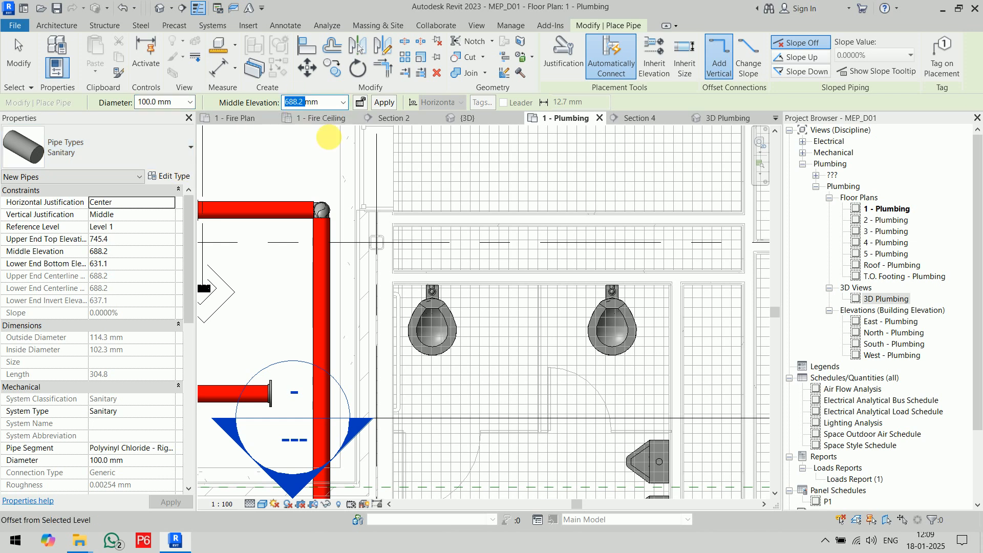
key("Escape")
key("Escape")
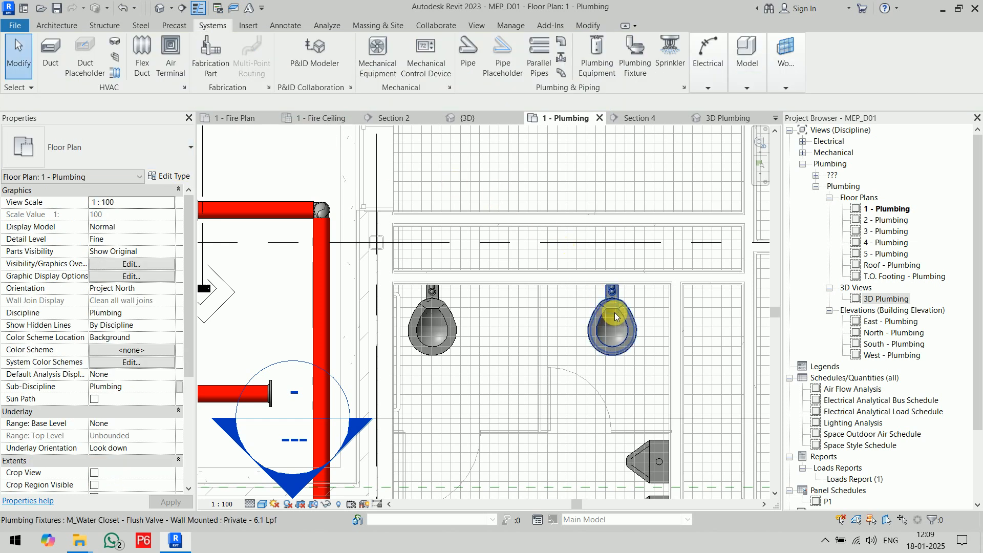
left_click(612, 320)
left_click(609, 243)
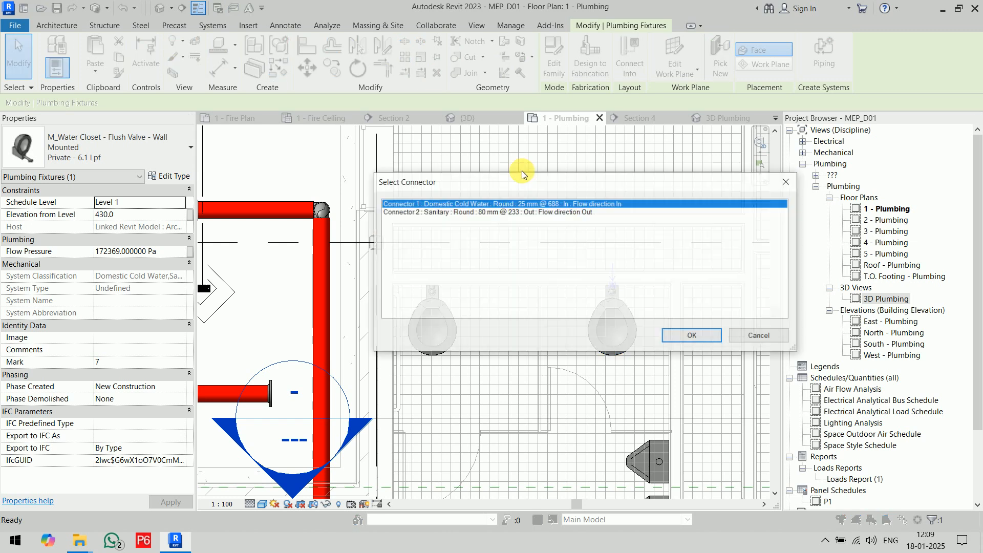
left_click(520, 212)
left_click(688, 335)
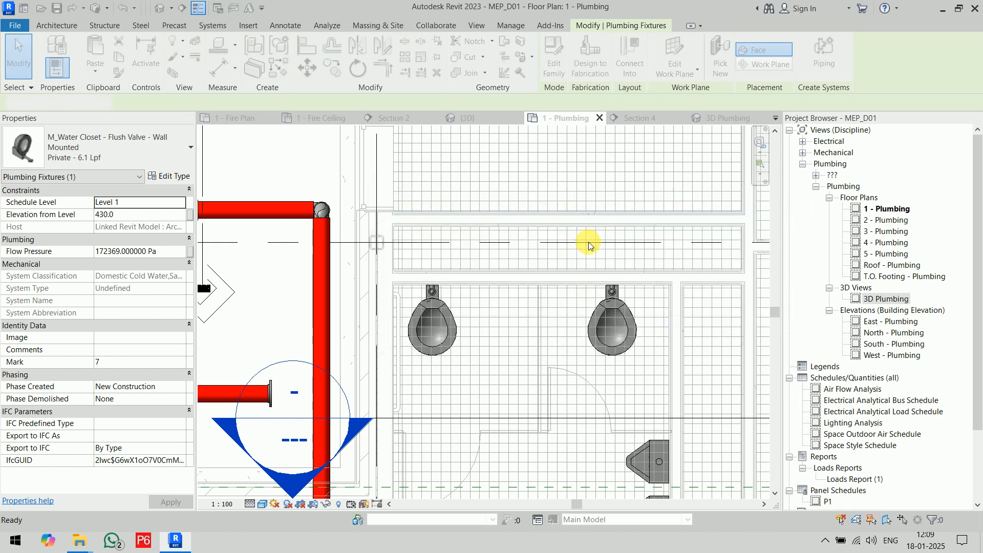
key("Escape")
key("Escape")
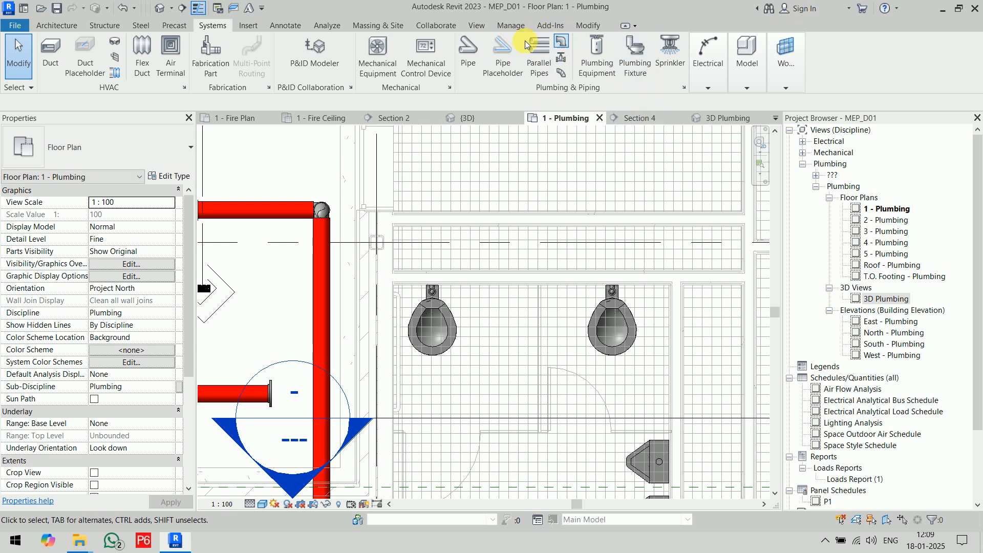
Start the Pipe command for an 80 mm sanitary pipe and set its middle elevation to 232.9 mm.
left_click(468, 54)
left_click(303, 103)
left_click(301, 103)
left_click(298, 108)
double_click(296, 108)
type("232.9")
key("Return")
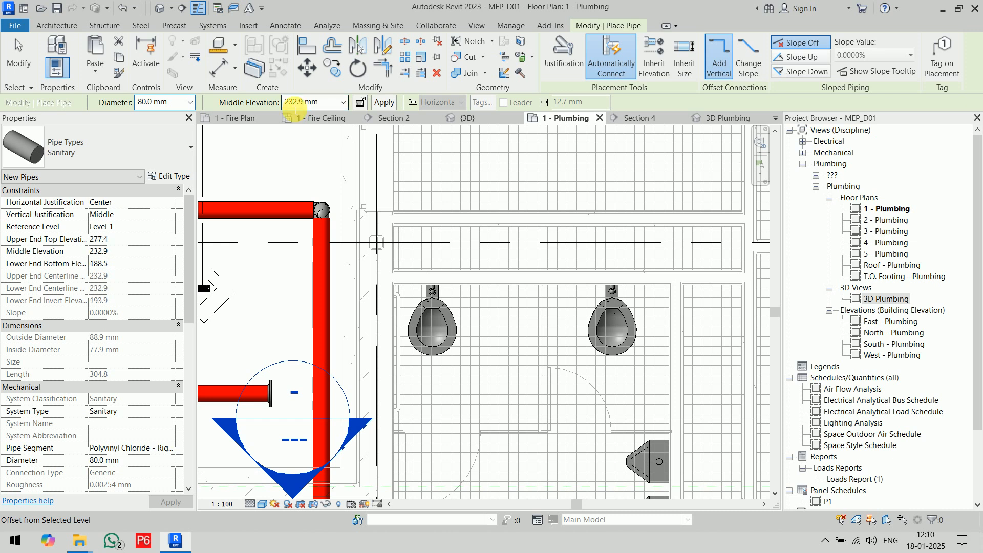
left_click(658, 249)
key("Escape")
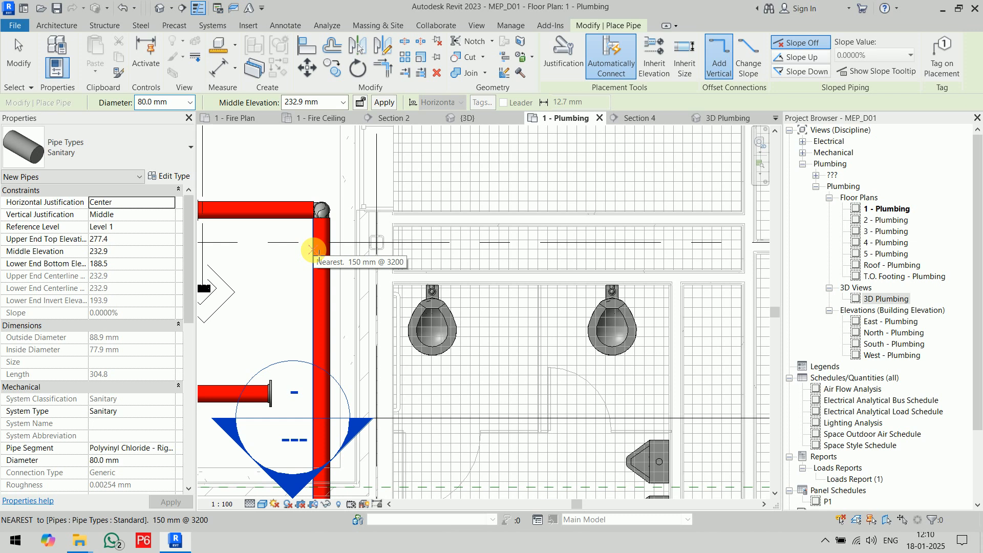
Draw a sanitary pipe about 4100 mm long with a 1.0000% downward slope, from behind the right water closet leftward past the other one.
left_click(805, 60)
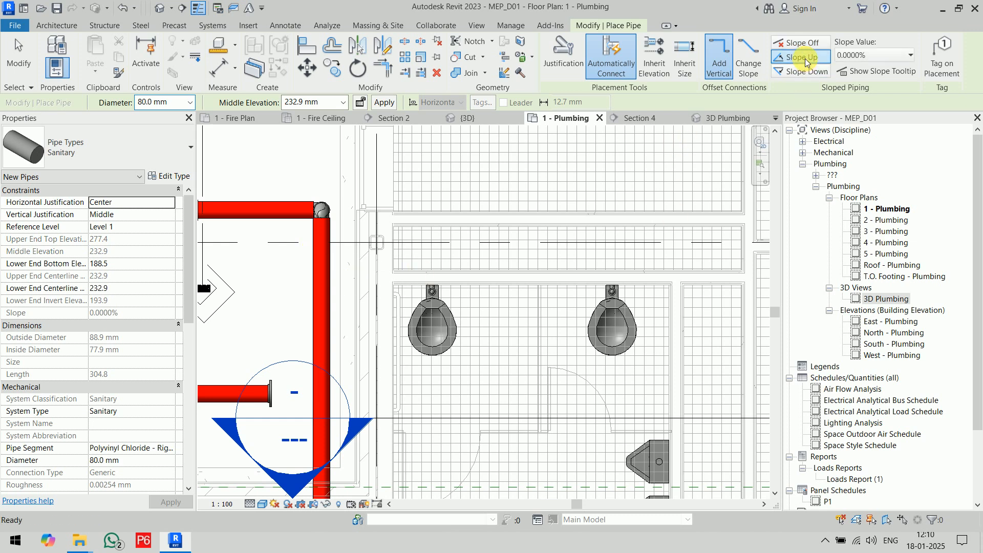
left_click(804, 72)
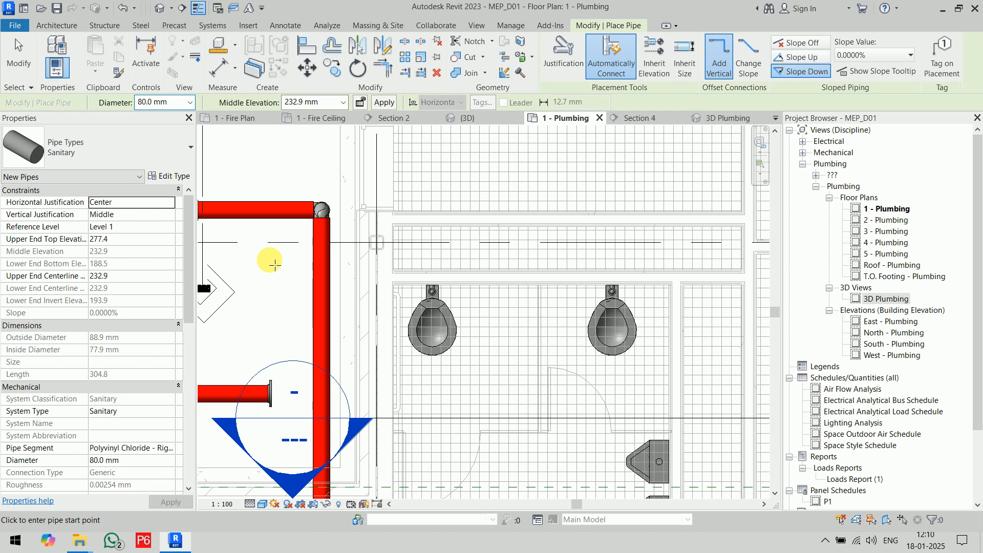
left_click(907, 55)
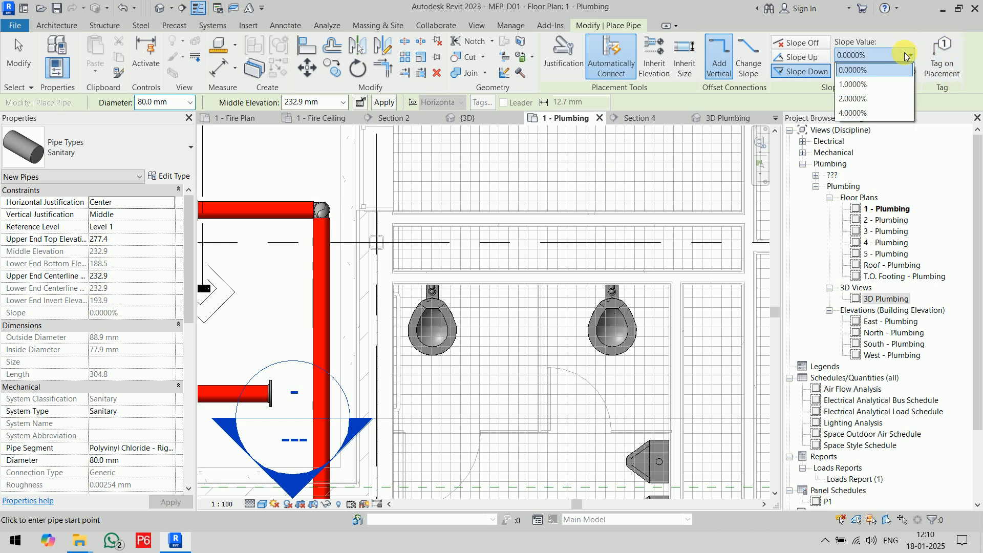
left_click(875, 85)
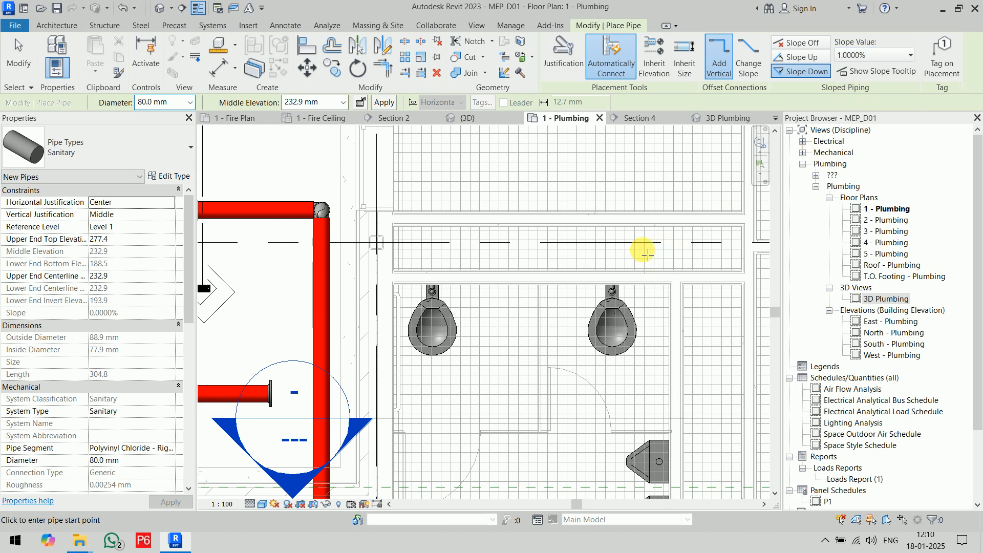
left_click(612, 245)
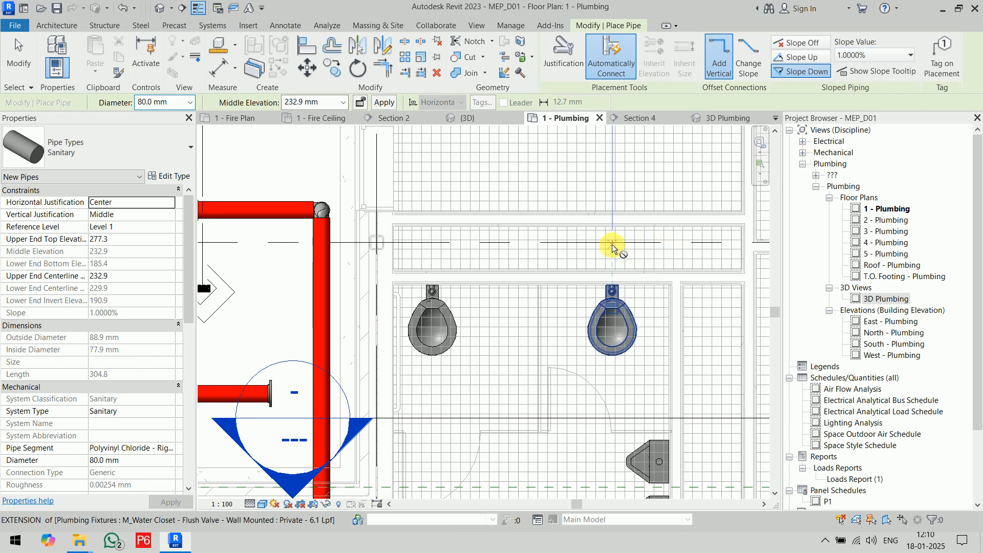
left_click(223, 241)
key("Escape")
key("Escape")
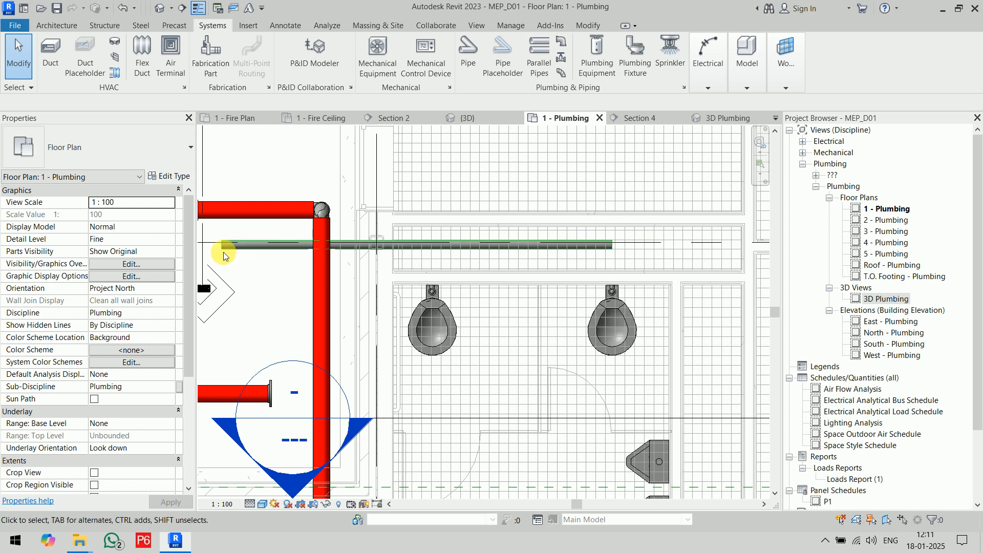
Inspect the new sanitary pipe's slope and end elevations.
left_click(501, 244)
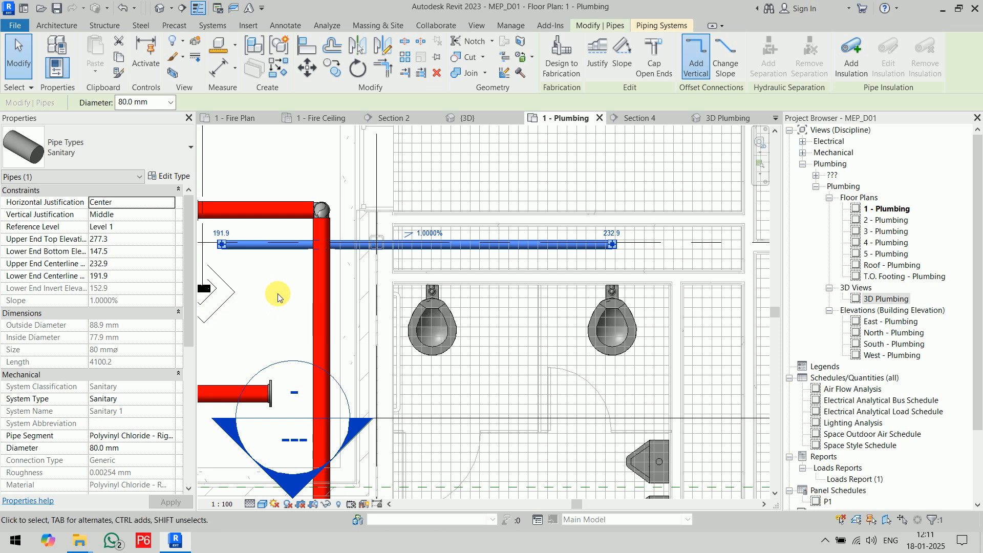
left_click(439, 235)
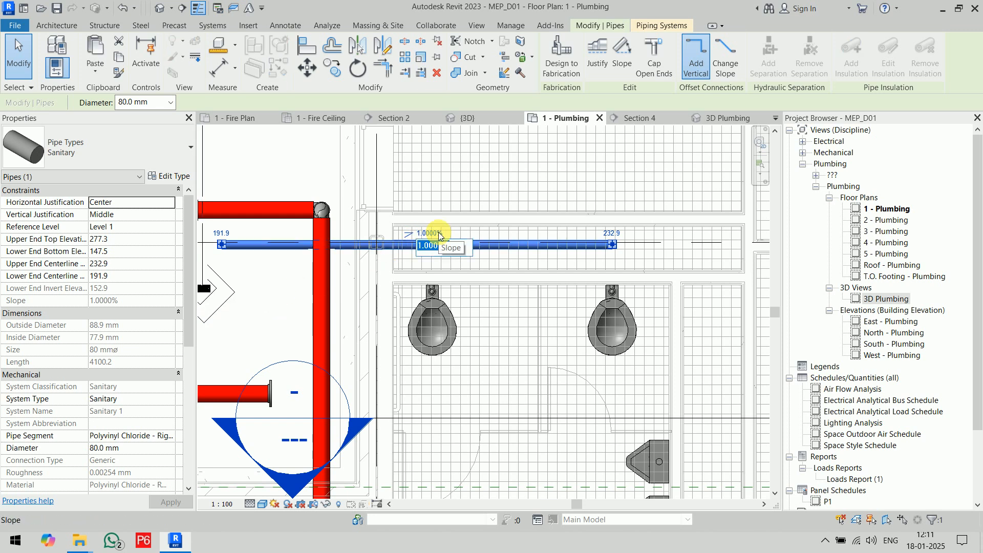
left_click(496, 174)
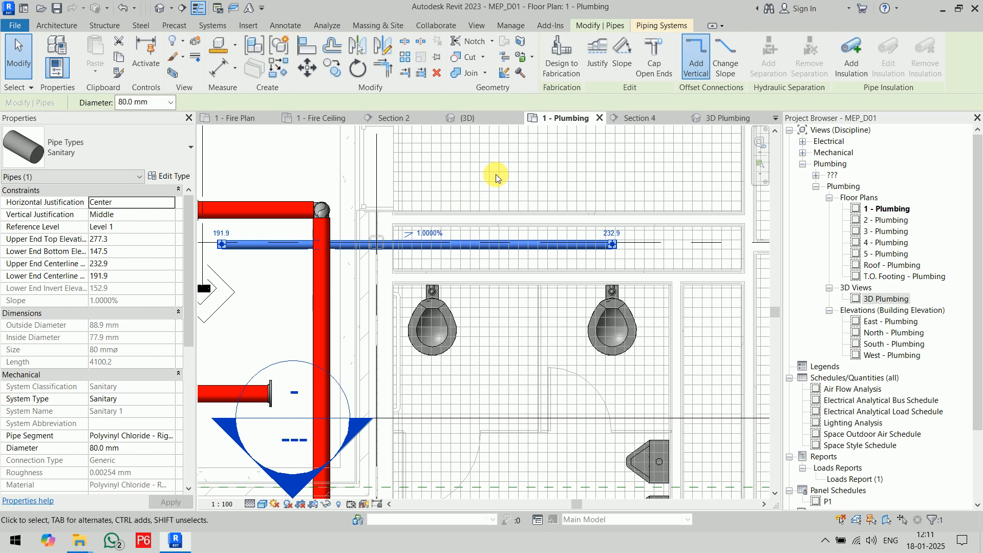
left_click(495, 175)
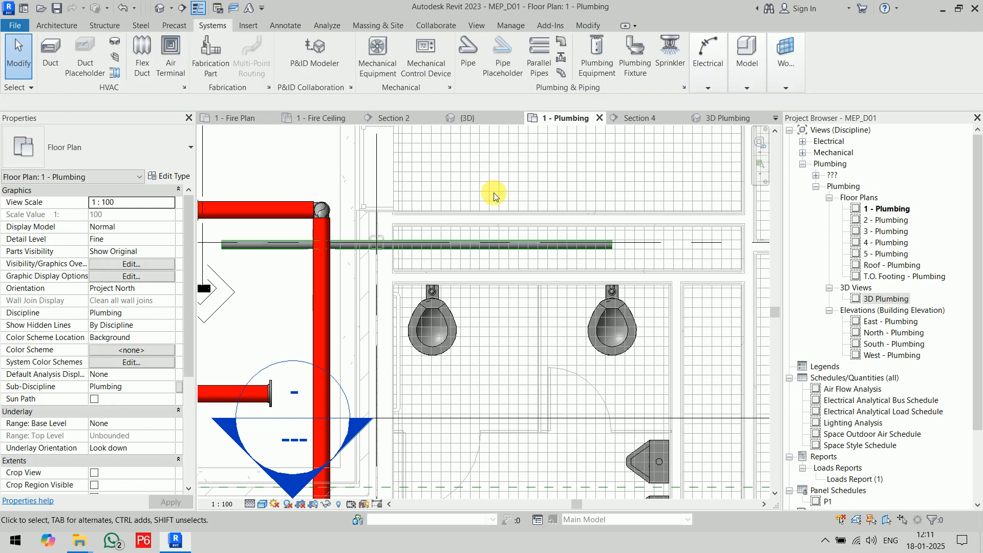
Connect the right water closet's 80 mm sanitary outlet into the sloped pipe behind it.
mouse_move(521, 196)
middle_mouse_down()
mouse_move(574, 207)
mouse_move(529, 191)
middle_mouse_up()
scroll(614, 207, "up", 2)
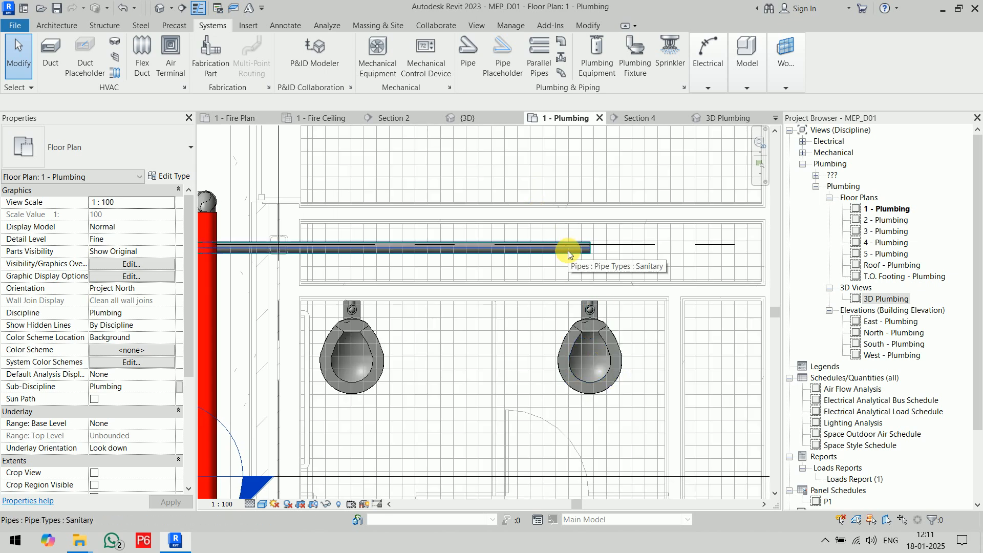
left_click(604, 342)
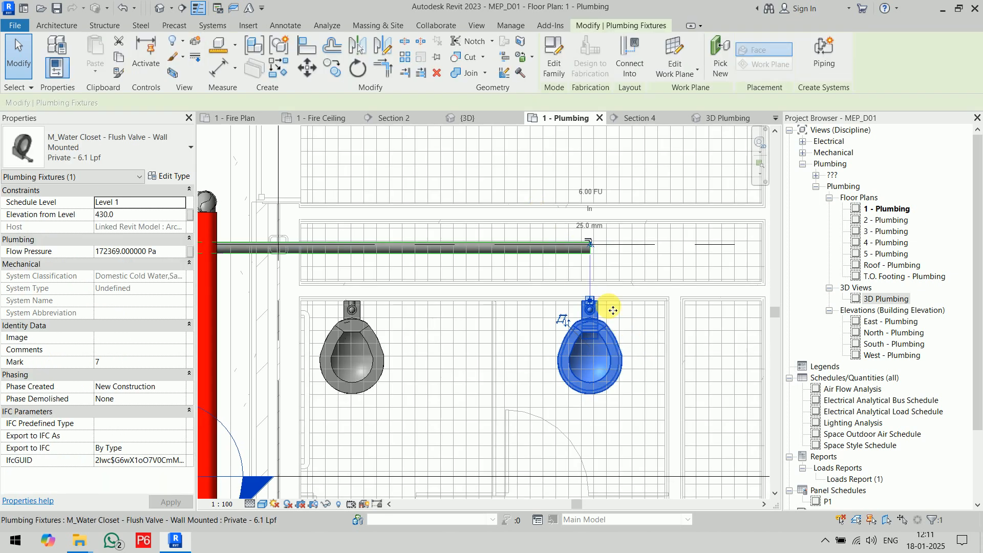
left_click(640, 64)
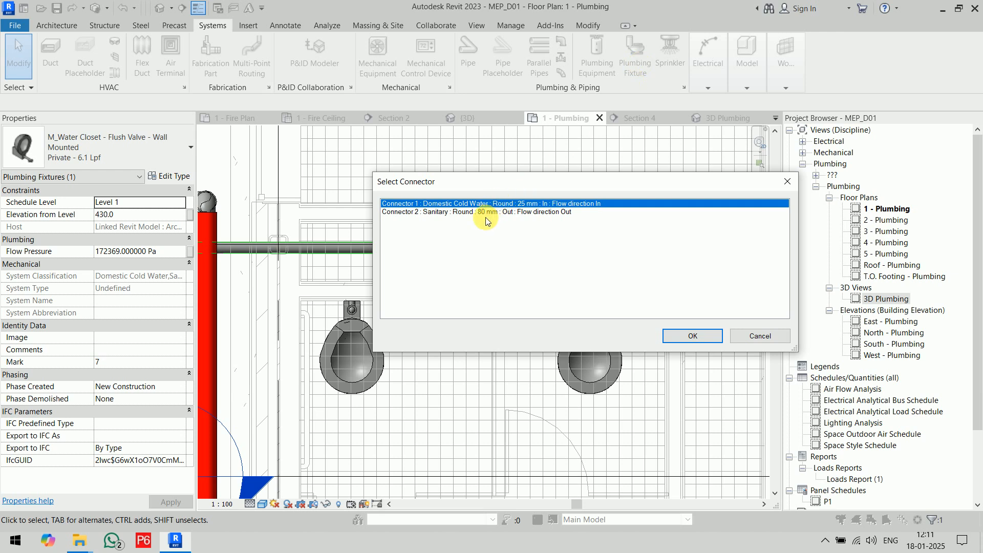
left_click(485, 211)
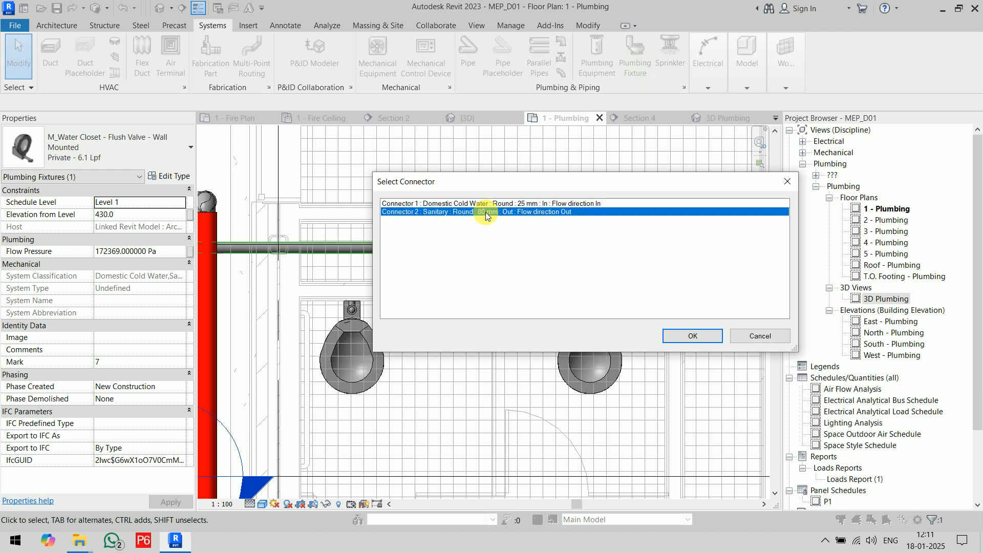
left_click(694, 336)
left_click(573, 250)
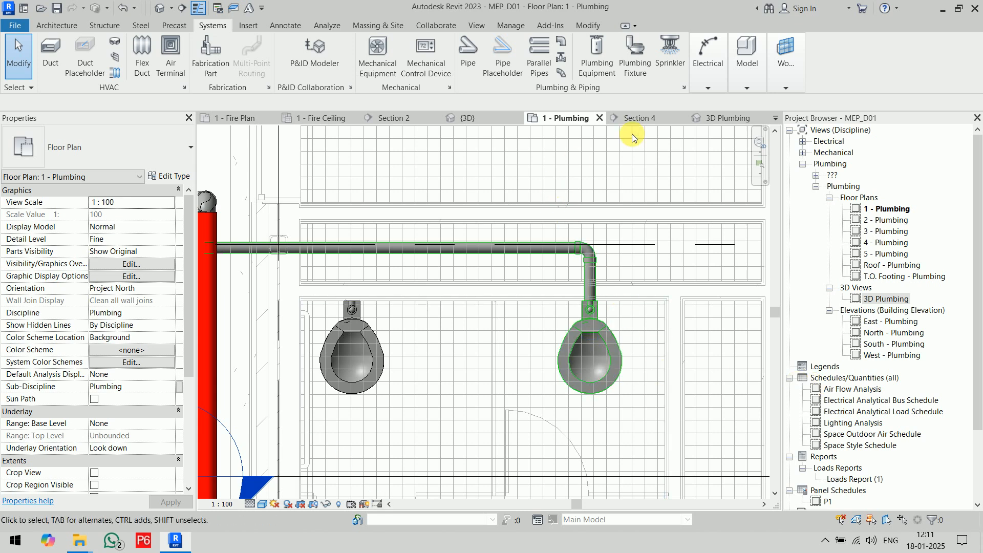
In the 3D Plumbing view, connect the other water closet's 80 mm sanitary outlet into the same sloped pipe.
left_click(736, 118)
middle_click_drag(679, 225, 592, 345, "shift")
scroll(591, 345, "up", 3)
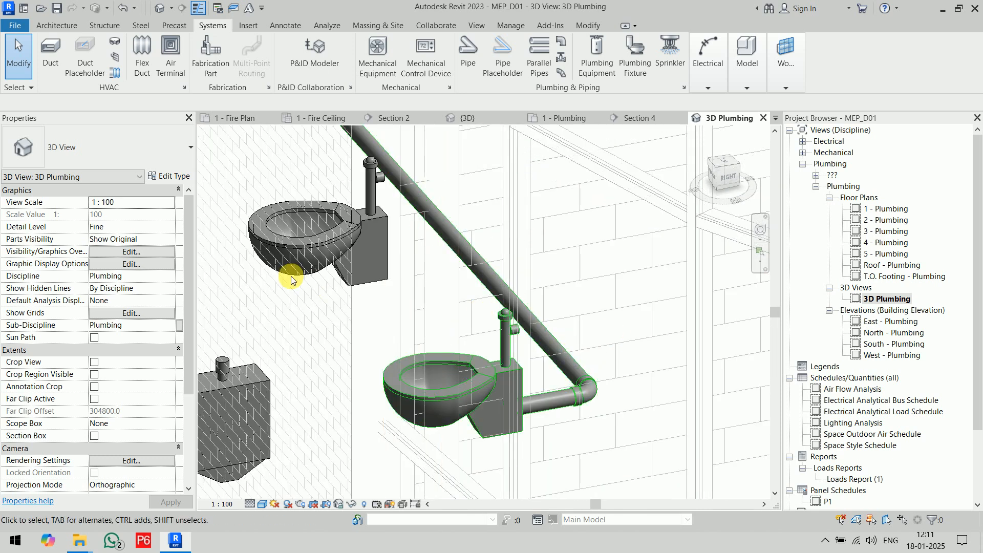
left_click(327, 232)
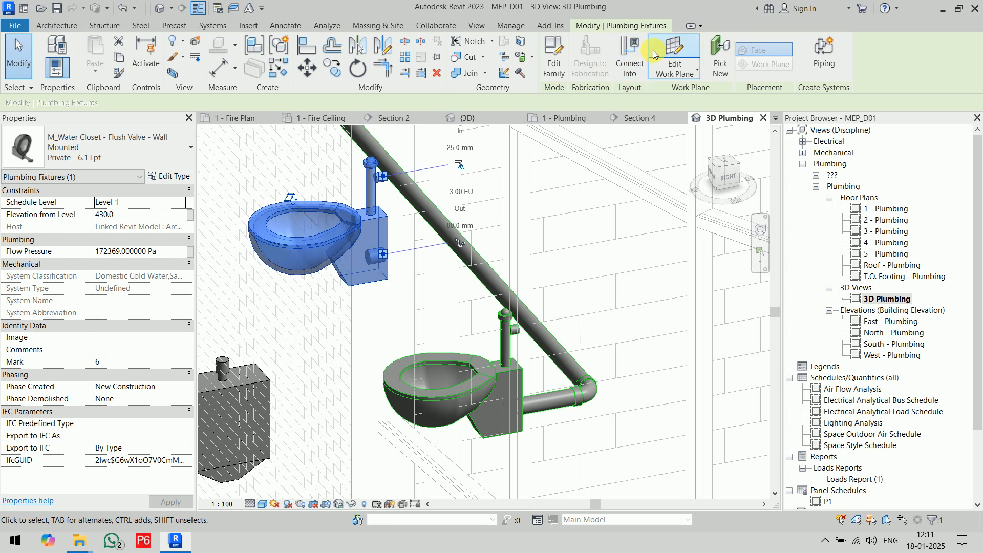
left_click(630, 54)
left_click(481, 211)
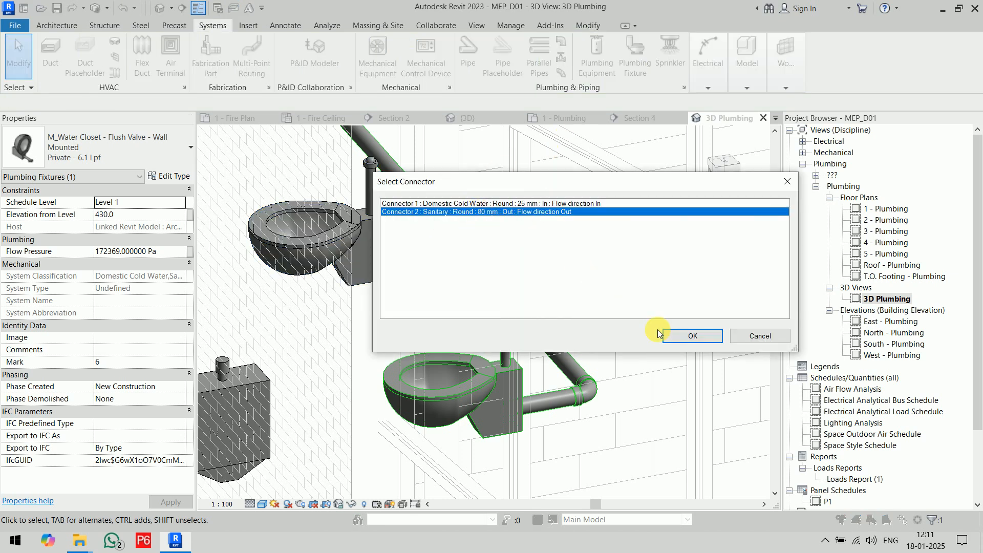
left_click(691, 335)
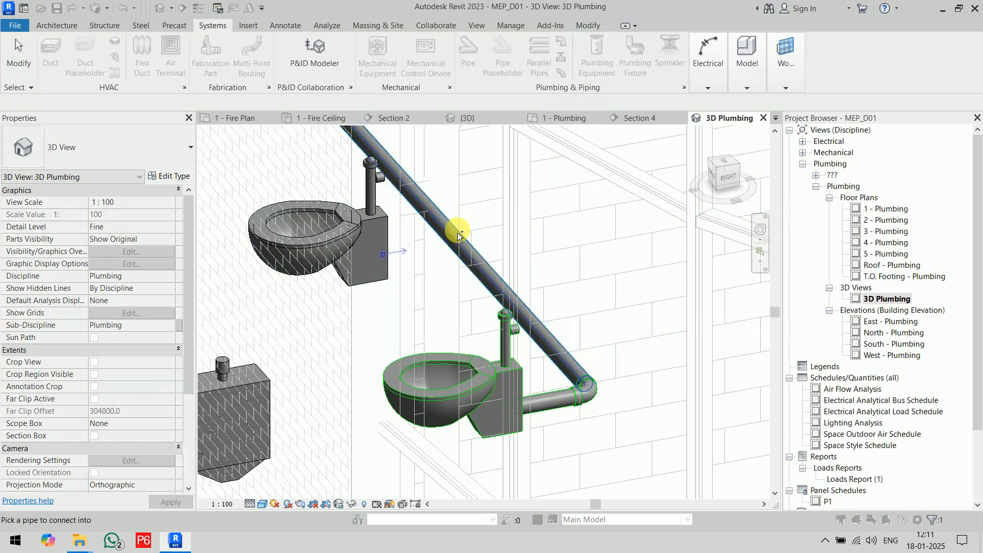
left_click(456, 233)
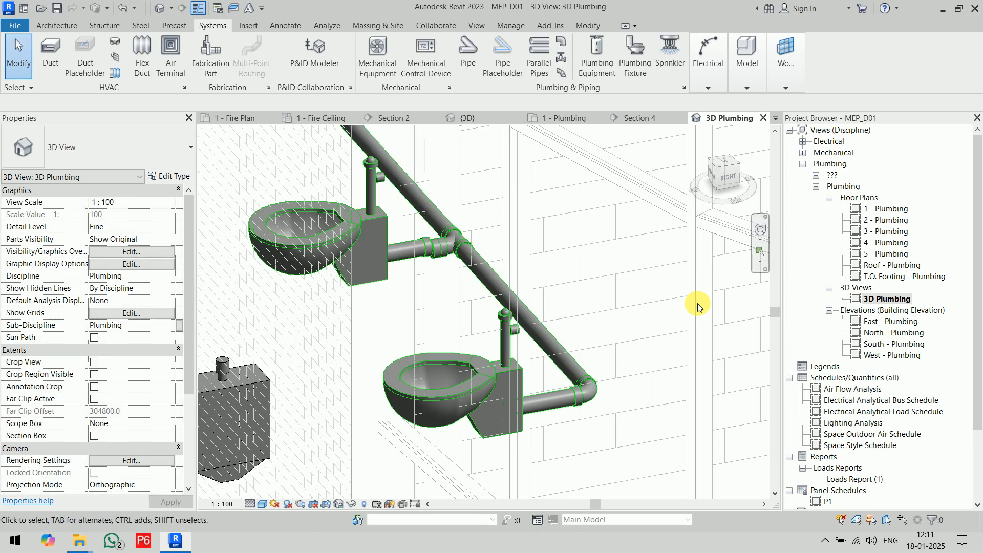
Inspect the sanitary tee at the pipe junction and undo both water closet connections.
scroll(438, 250, "up", 3)
scroll(437, 249, "up", 4)
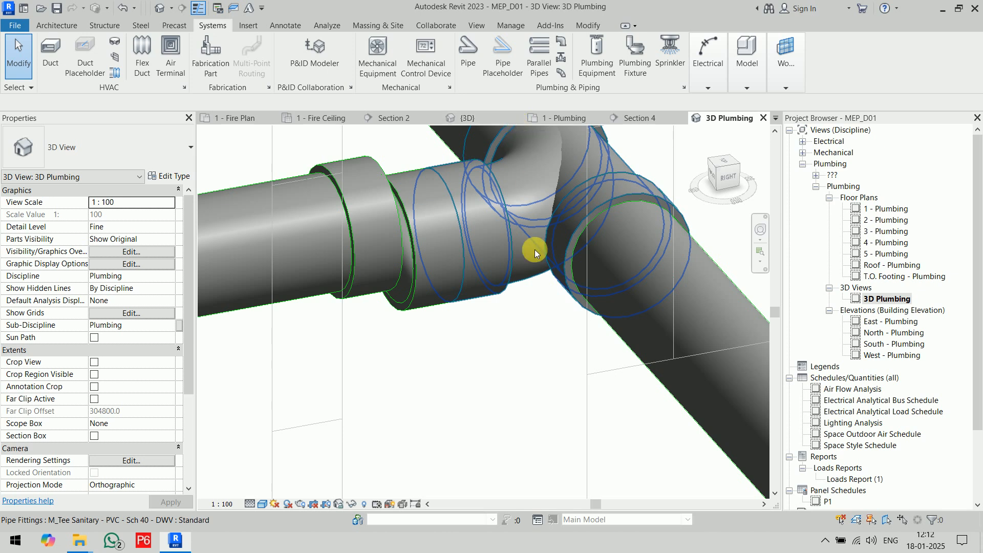
scroll(533, 259, "down", 6)
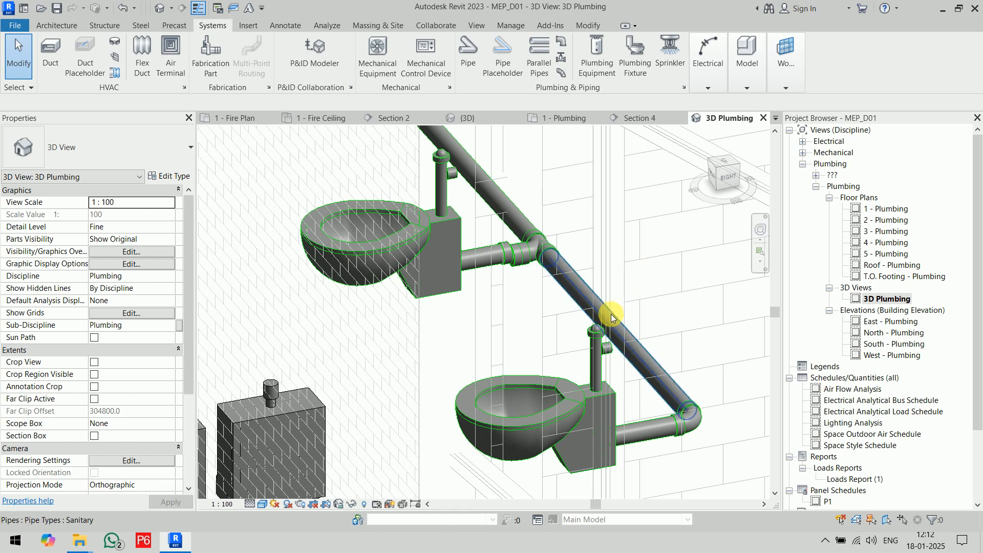
key("ctrl+z")
key("ctrl+z")
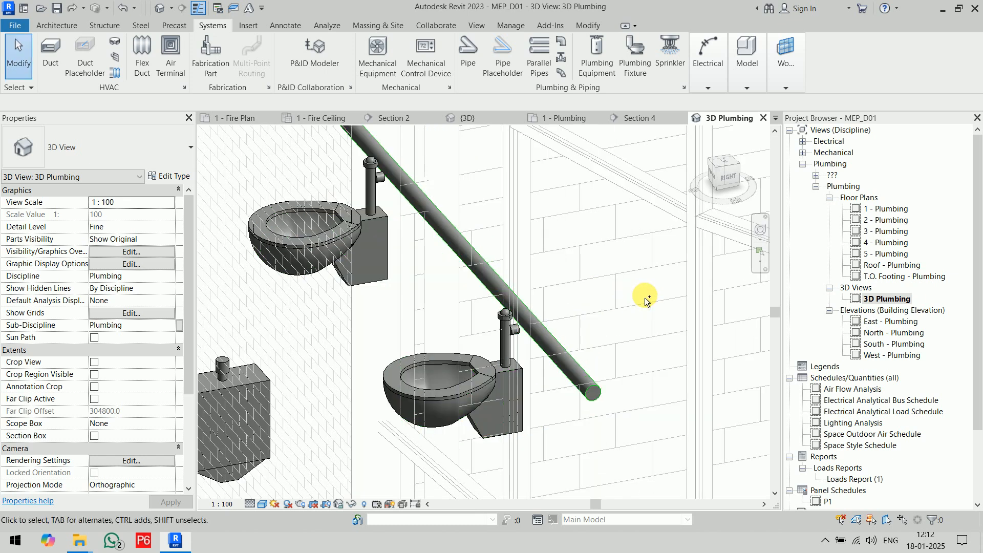
In the 1 - Plumbing floor plan, set the sloped sanitary pipe's upper end centerline elevation to -600.
left_click(492, 279)
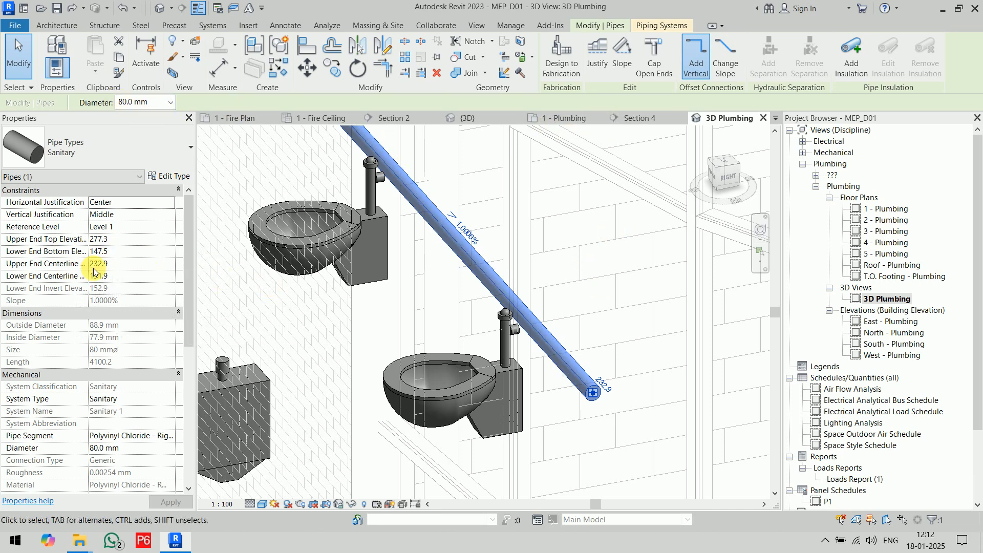
left_click(575, 213)
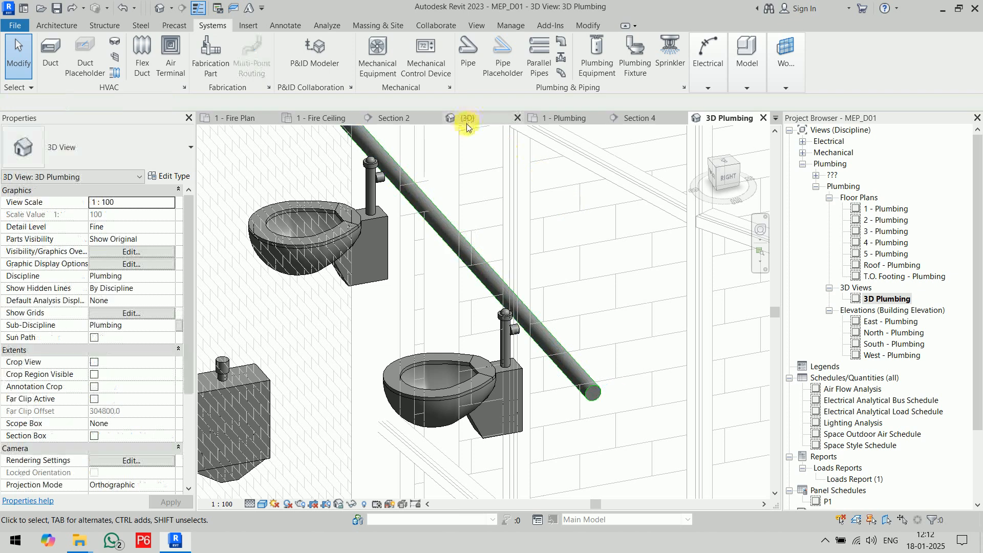
left_click(568, 118)
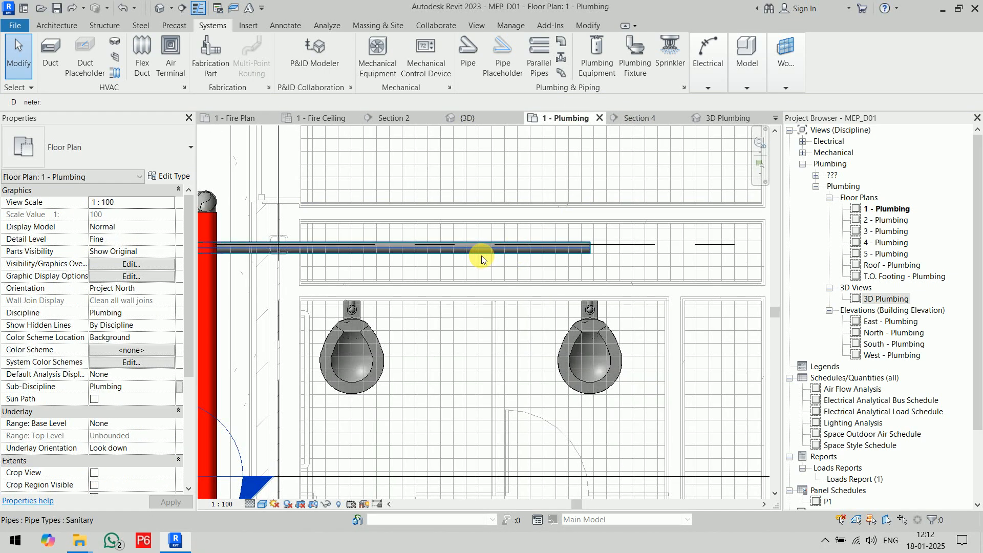
left_click(481, 251)
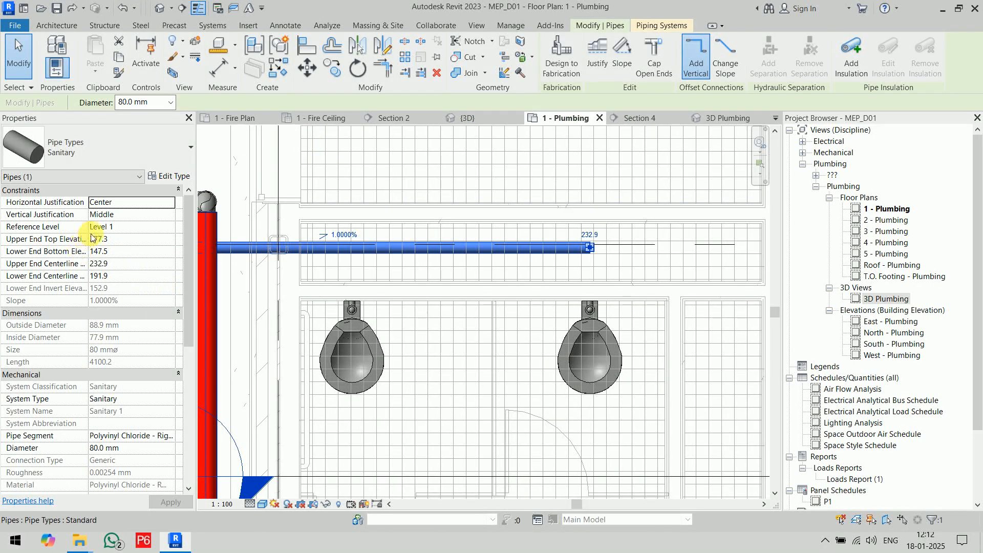
left_click_drag(93, 238, 104, 238)
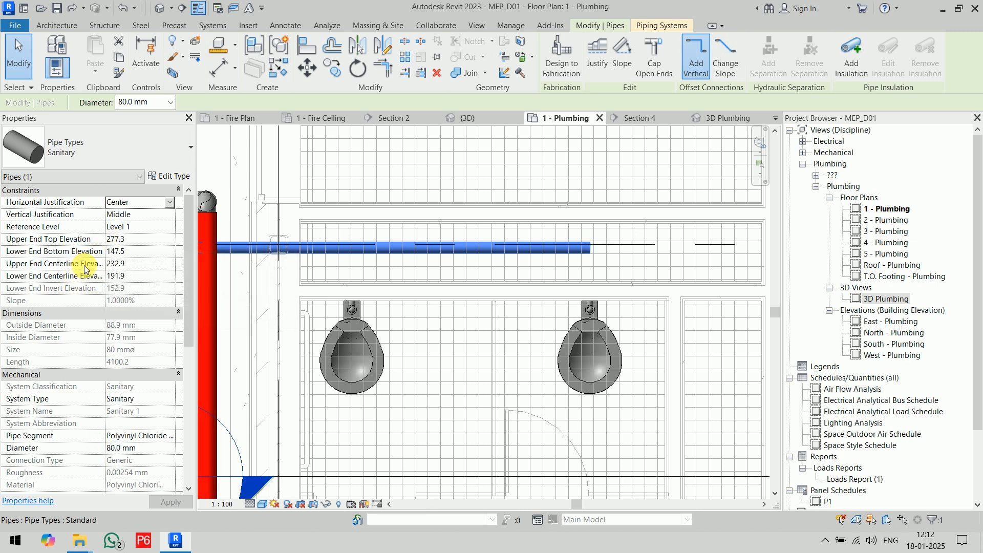
left_click(142, 266)
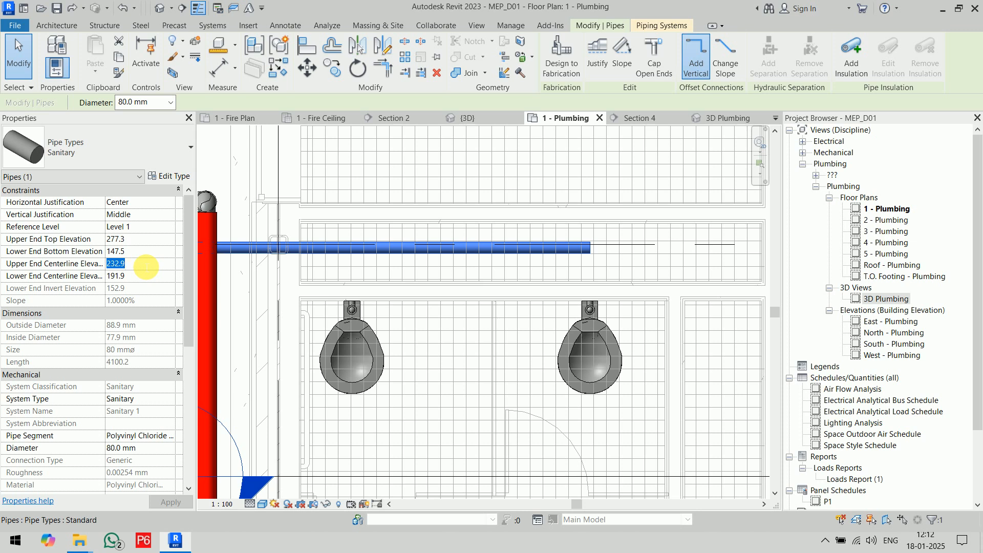
type("-600")
key("Return")
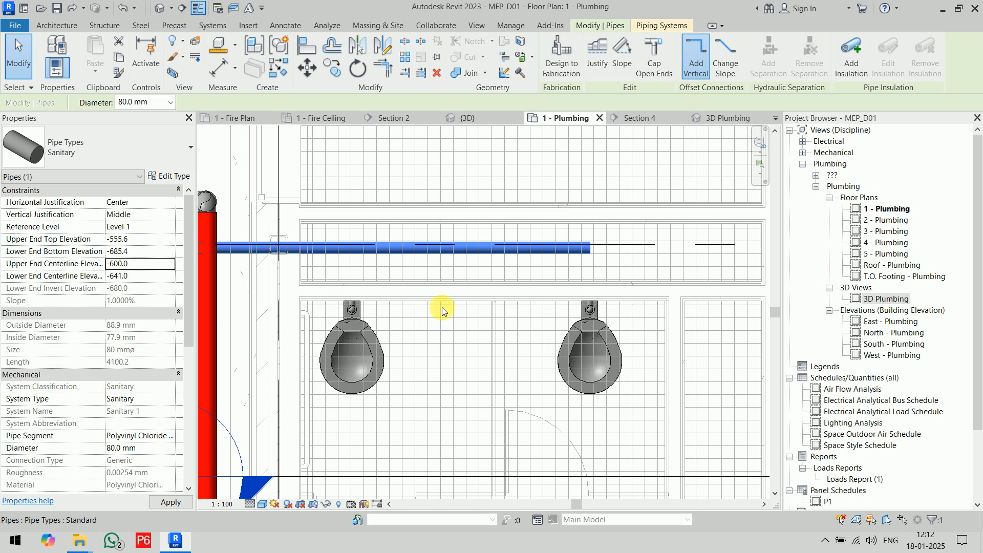
left_click(595, 184)
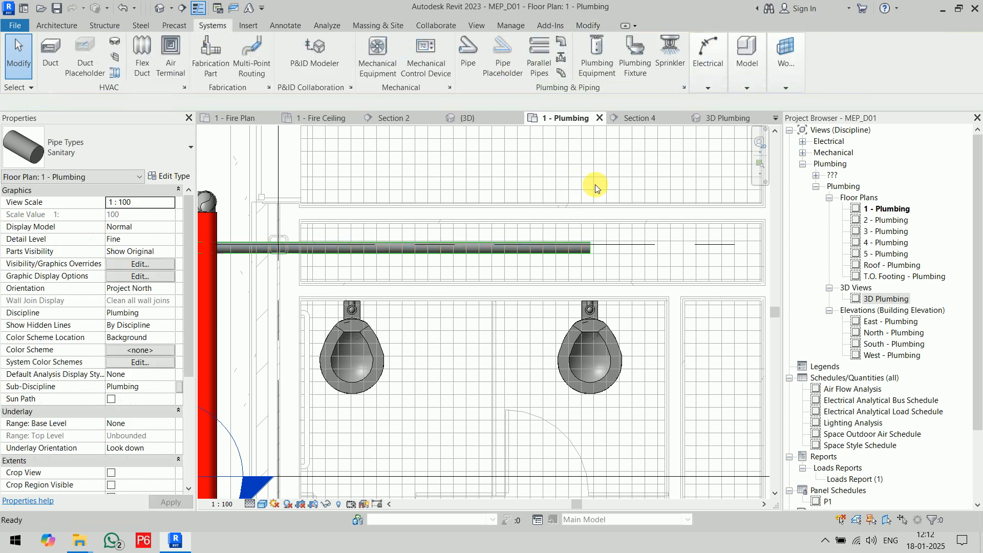
Connect the right water closet's 80 mm sanitary outlet into the lowered pipe and check the joint in the 3D Plumbing view.
left_click(599, 351)
left_click(632, 56)
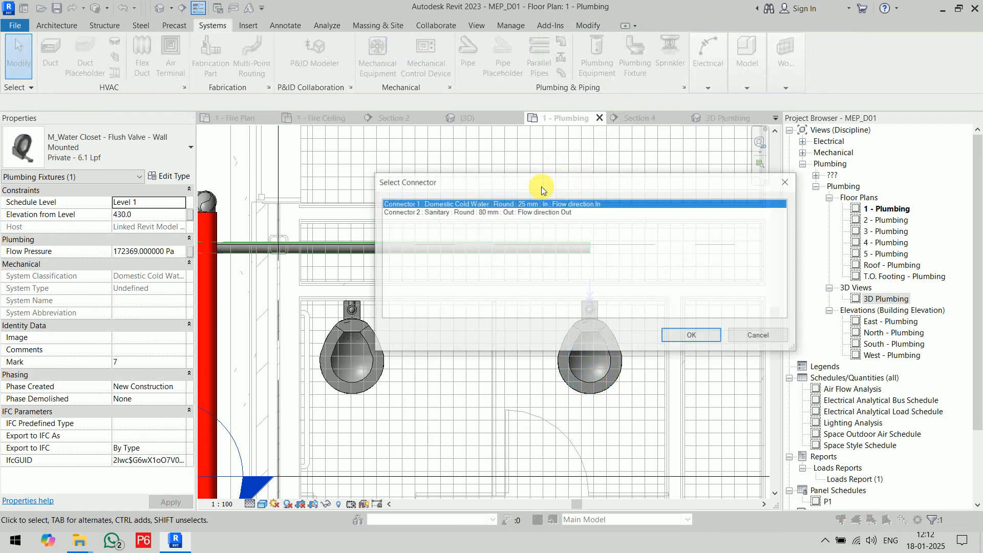
left_click(484, 213)
left_click(684, 335)
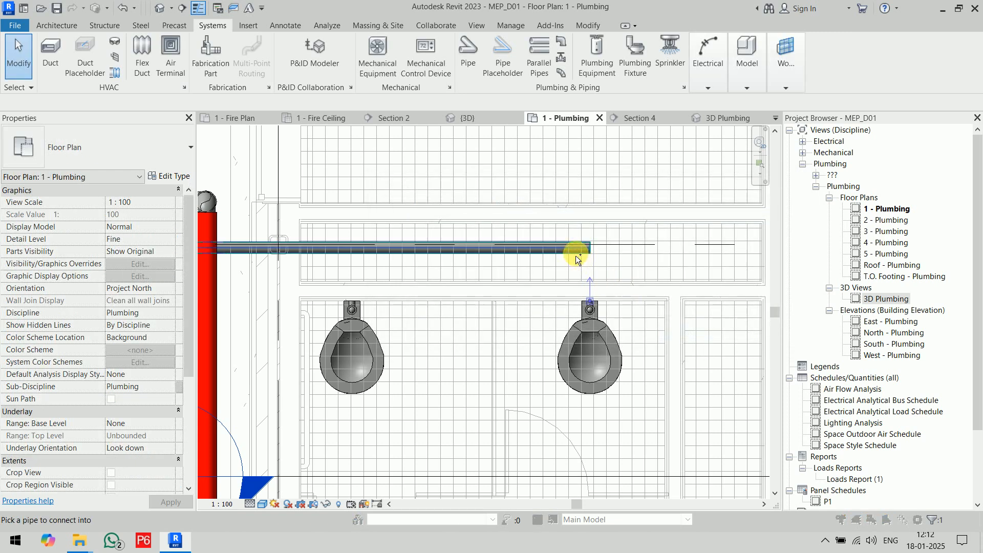
left_click(575, 248)
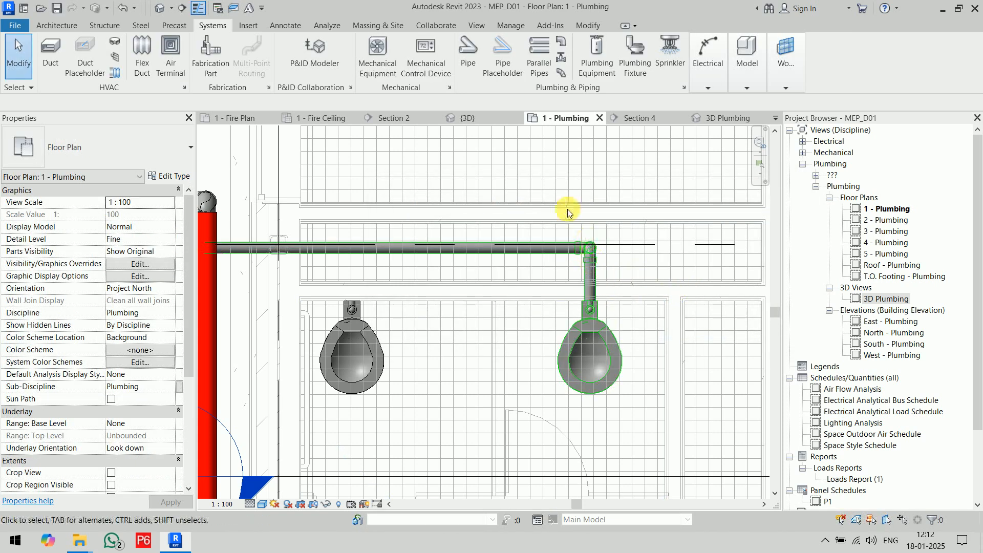
left_click(721, 119)
scroll(593, 268, "up", 5)
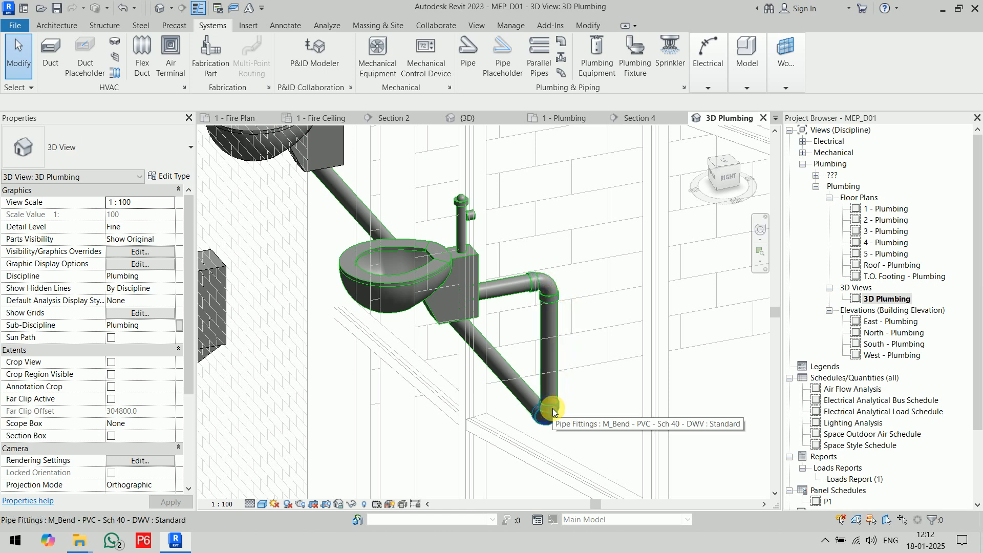
Try to connect the other water closet's 80 mm sanitary outlet into the lowered sanitary pipe.
scroll(581, 210, "down", 3)
left_click(445, 280)
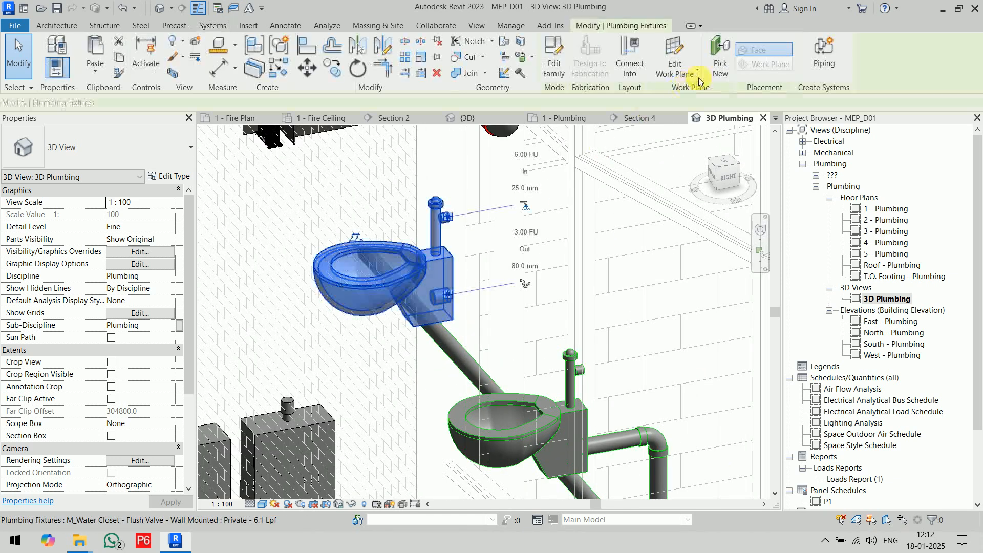
left_click(629, 57)
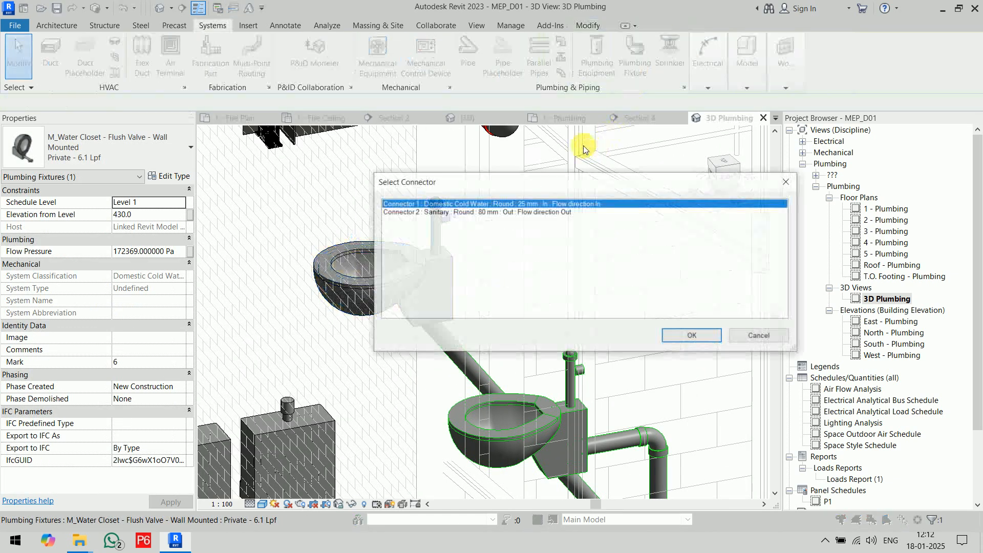
left_click(532, 212)
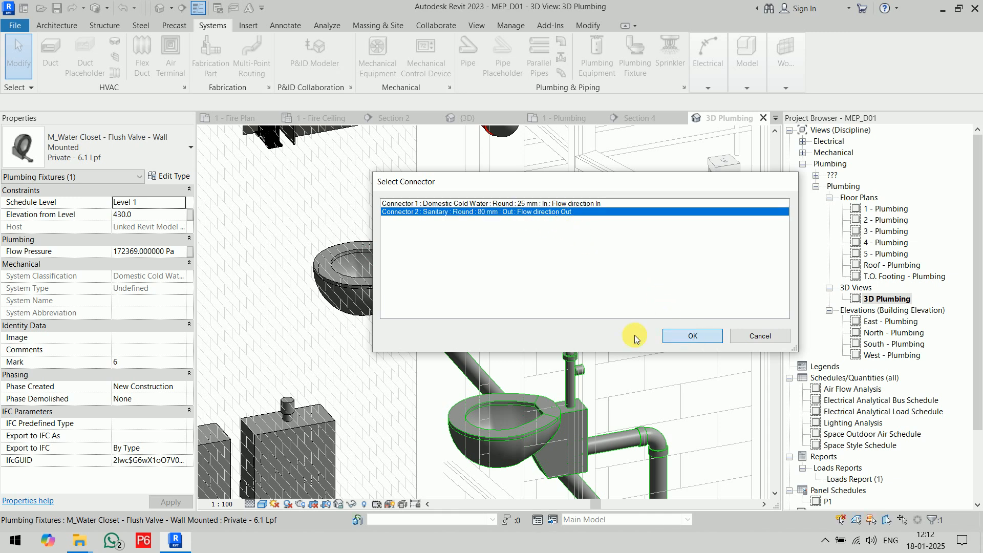
left_click(690, 336)
left_click(486, 377)
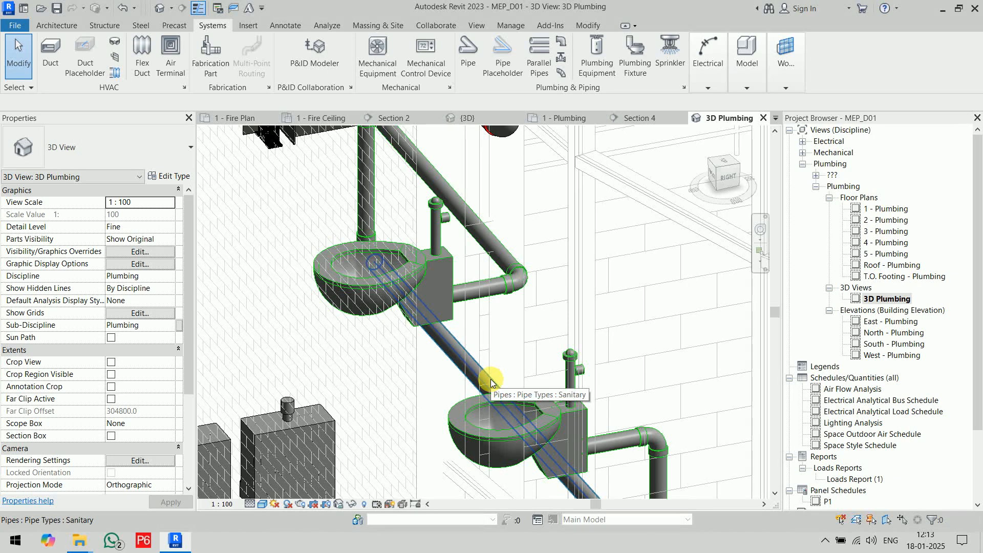
Cap the open end of the sanitary pipe, at the end away from the connected water closet.
middle_click_drag(575, 273, 611, 293, "shift")
middle_click_drag(459, 232, 692, 409)
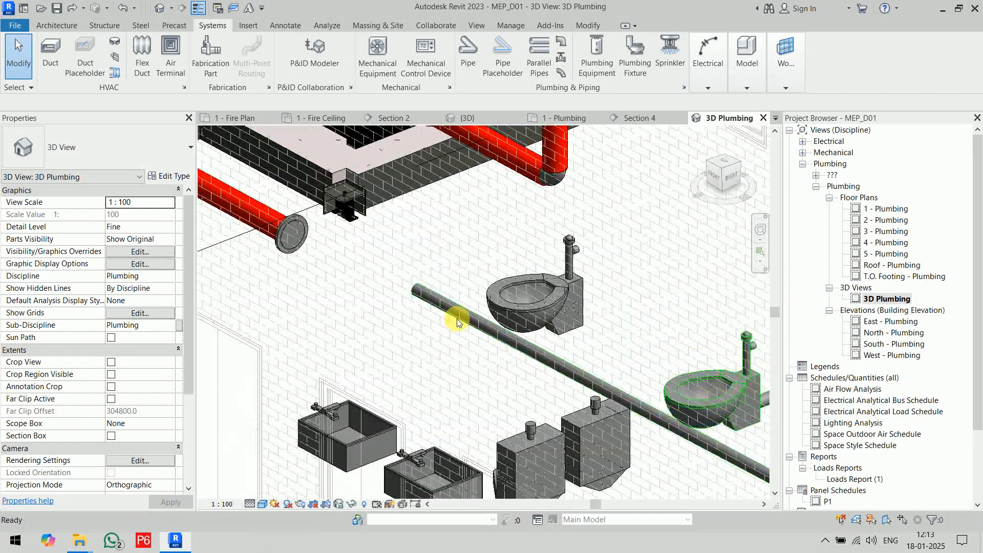
left_click(415, 293)
right_click(415, 293)
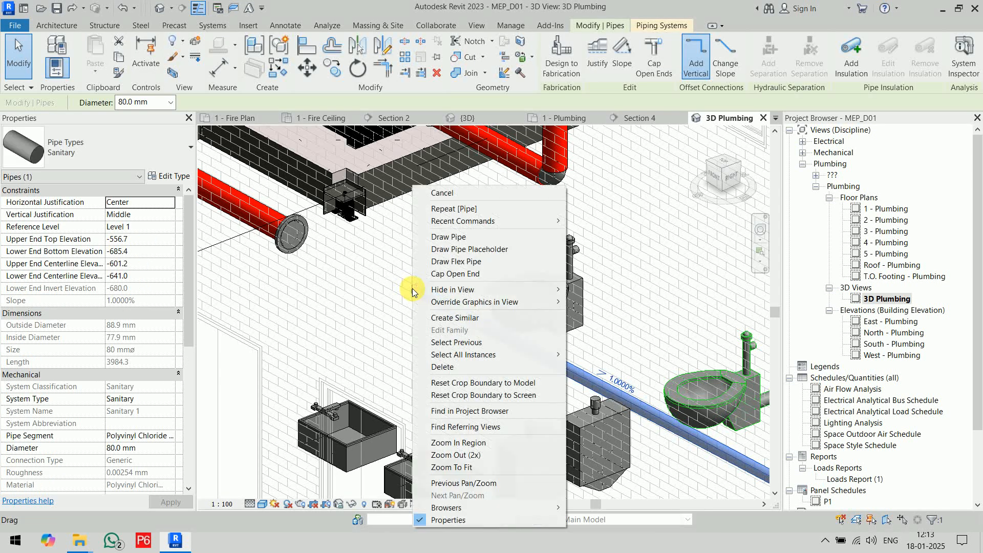
mouse_move(453, 285)
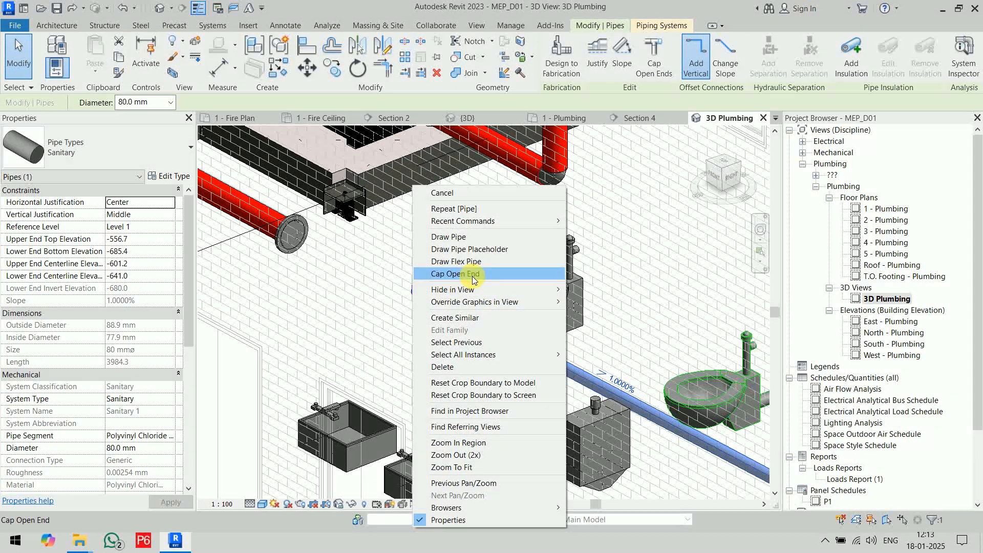
left_click(473, 279)
left_click(396, 320)
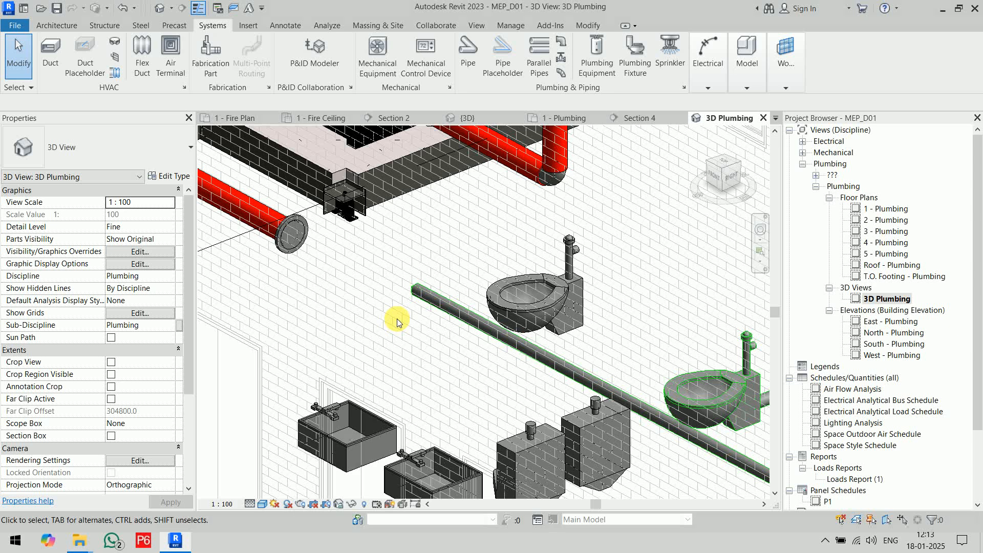
Connect the remaining water closet's 80 mm sanitary outlet into the capped pipe running below both water closets.
middle_click_drag(400, 333, 284, 272)
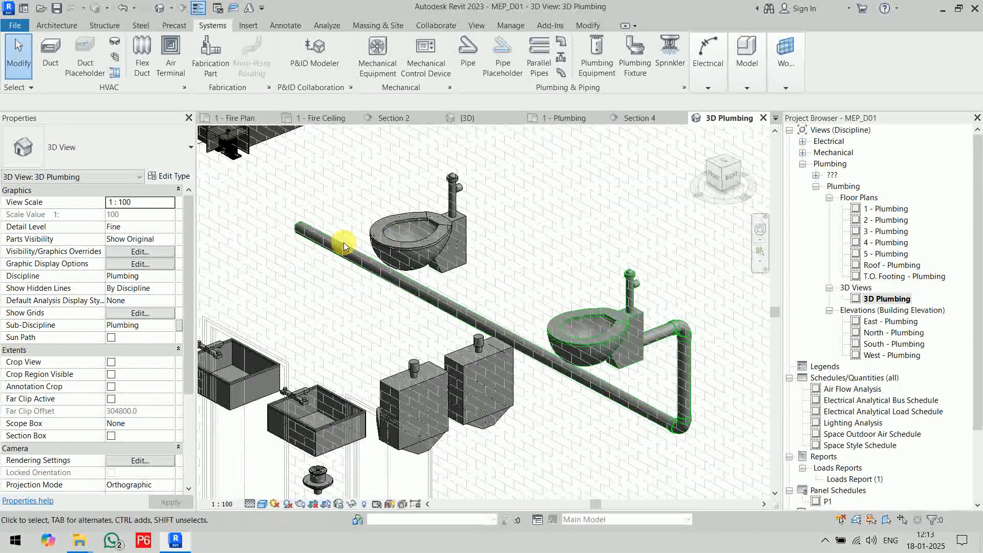
left_click(420, 234)
left_click(639, 64)
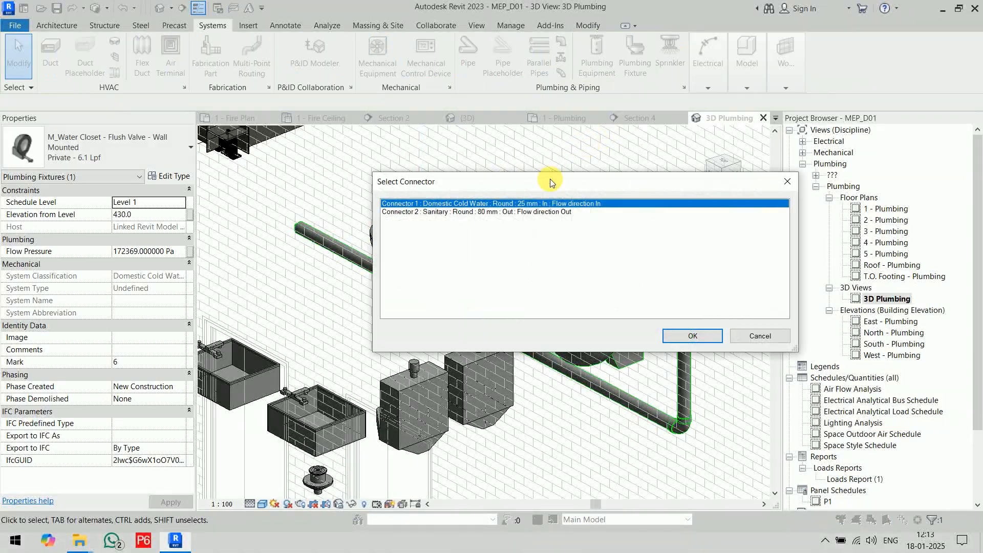
left_click(522, 212)
left_click(692, 336)
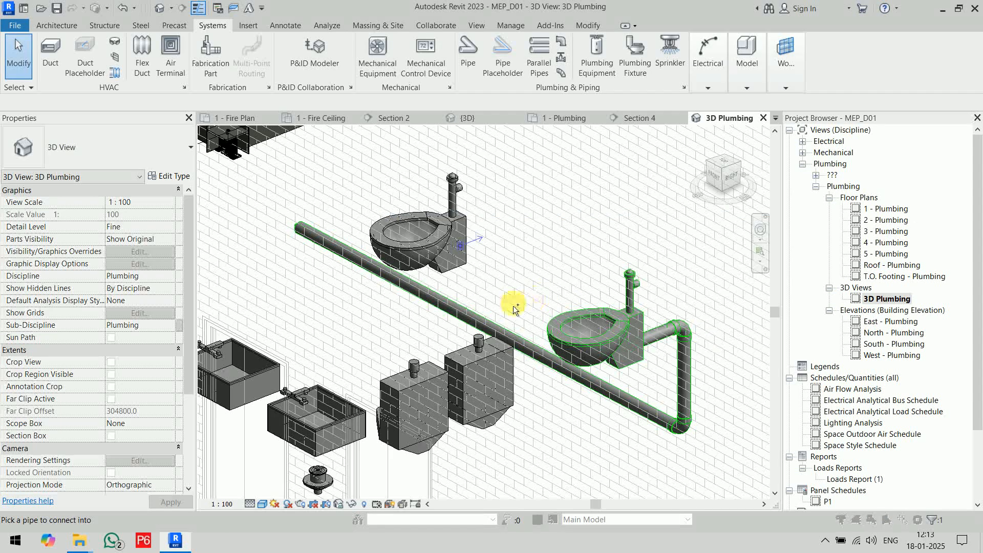
left_click(462, 311)
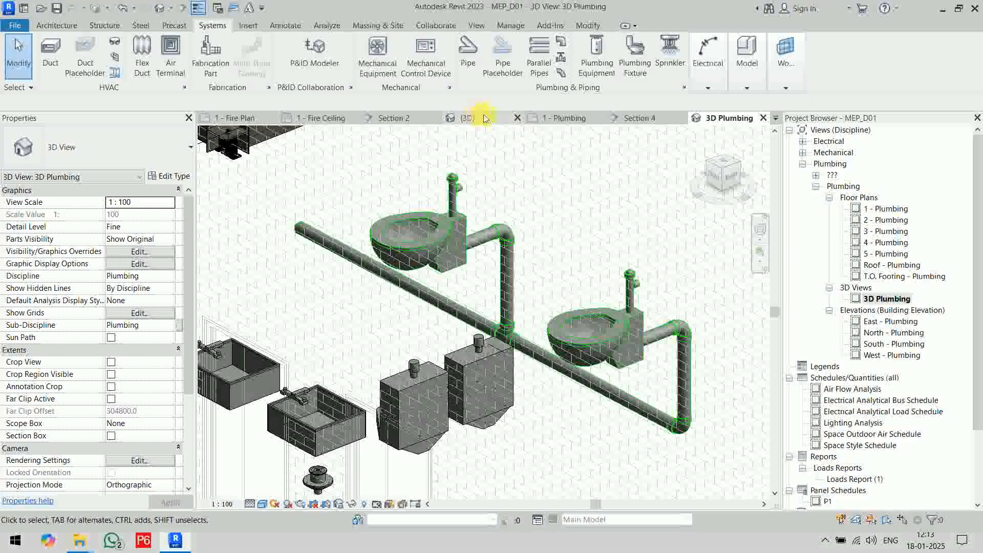
Bring the restroom's sinks, urinals and floor drain into view in the 1 - Plumbing floor plan.
left_click(565, 118)
scroll(573, 210, "down", 5)
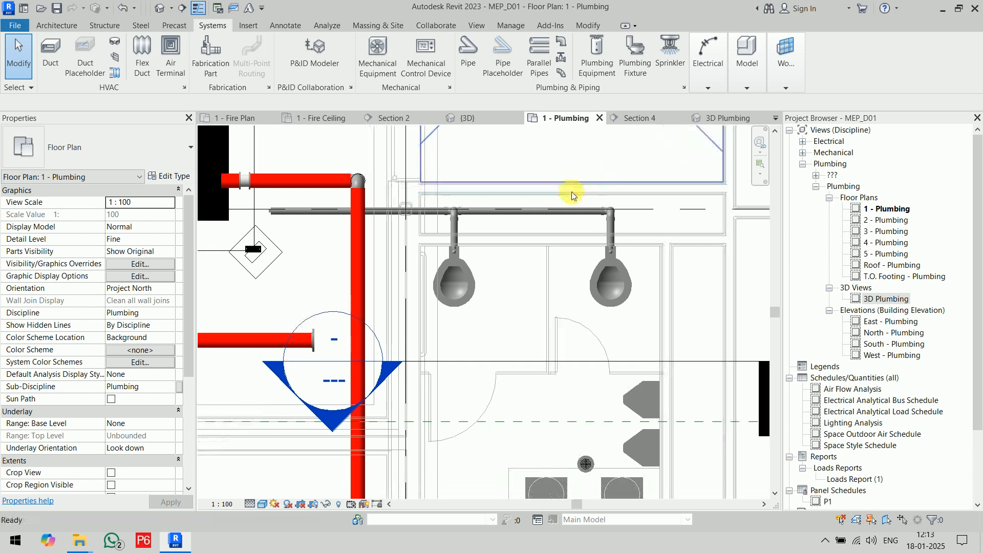
middle_click_drag(542, 254, 527, 210)
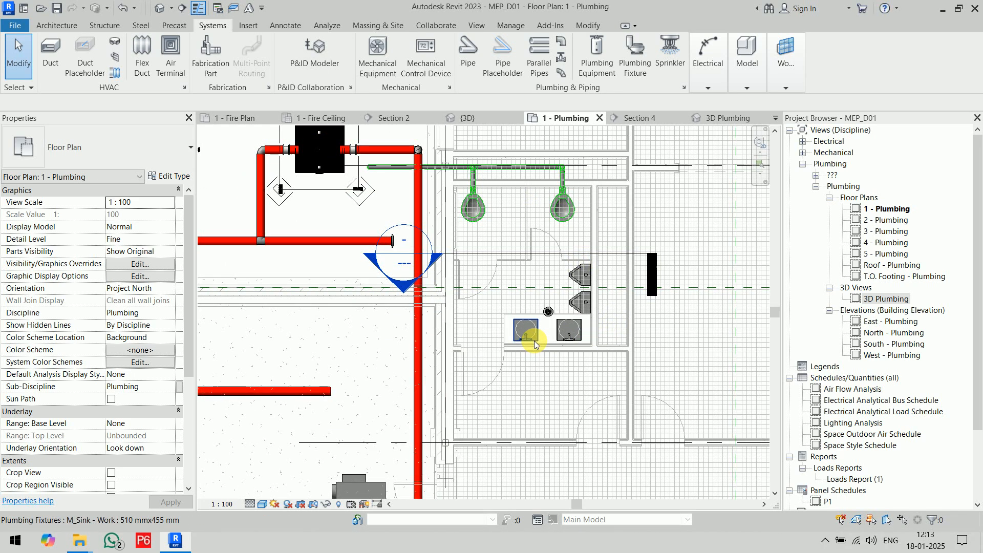
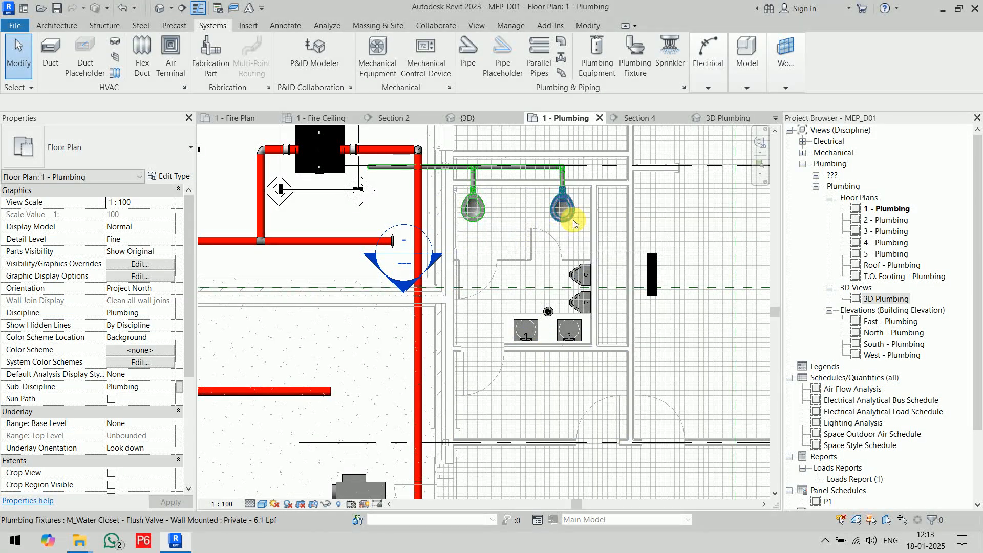
Draw an 80 mm sanitary pipe at -450 mm from behind the urinals, about 2700 mm toward the water closets, turning alongside their pipe.
left_click(468, 56)
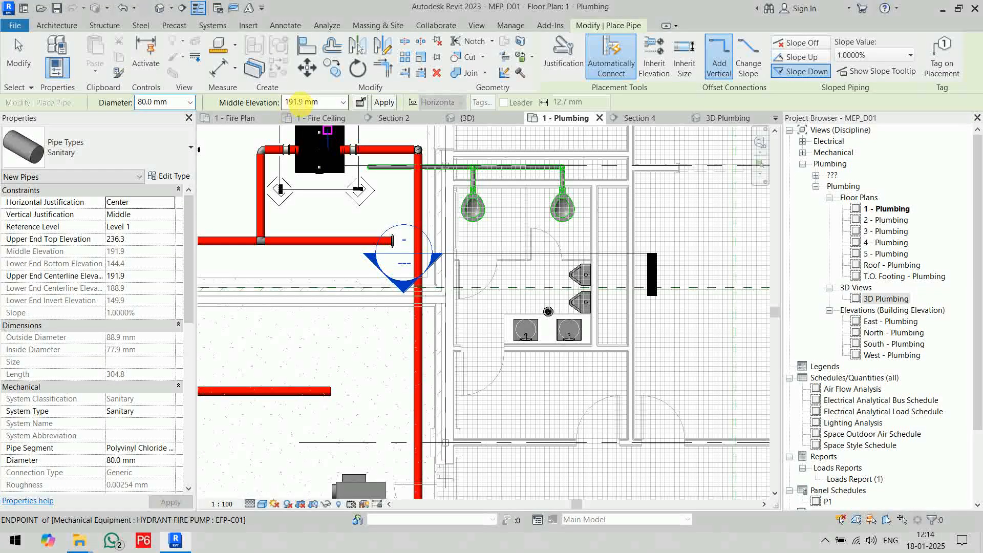
double_click(299, 102)
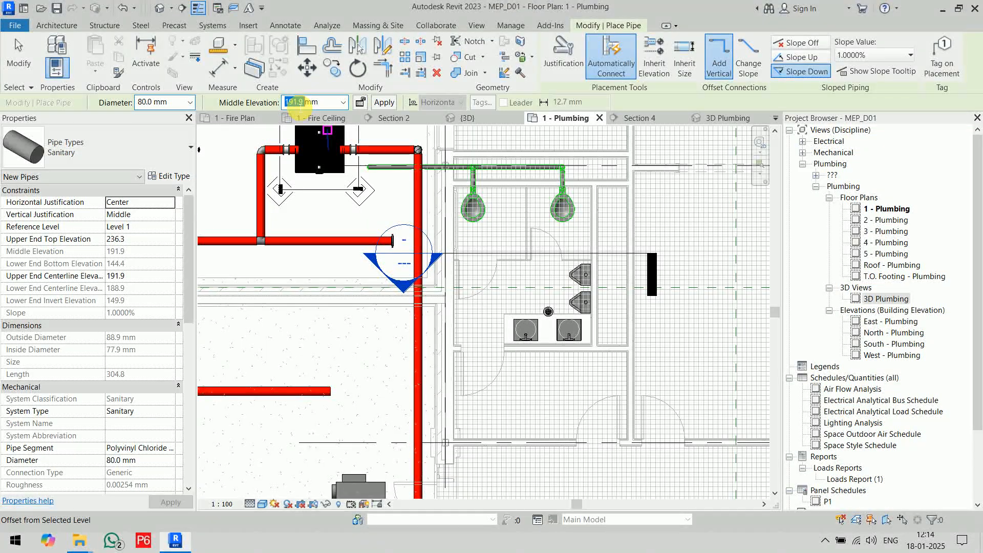
type("-4")
key("Return")
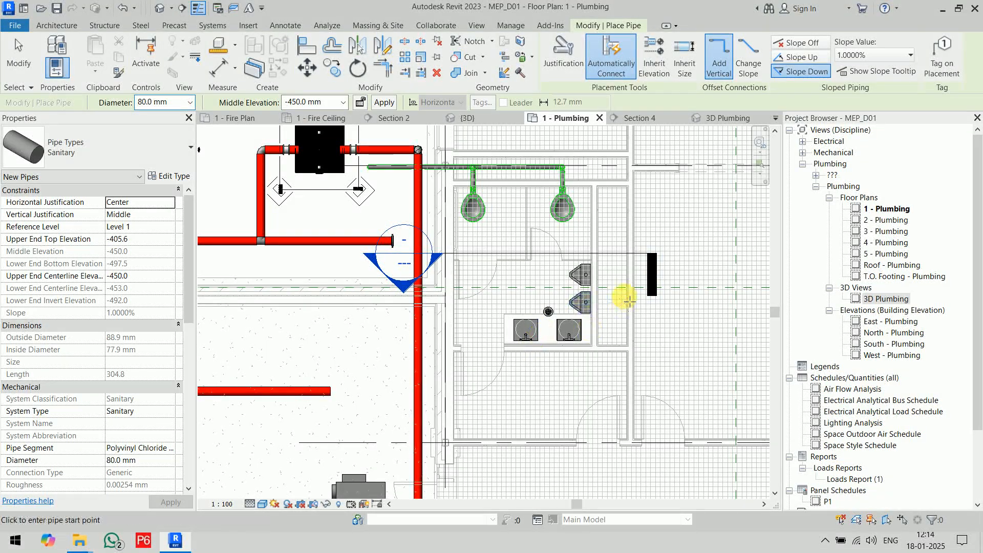
scroll(627, 300, "up", 5)
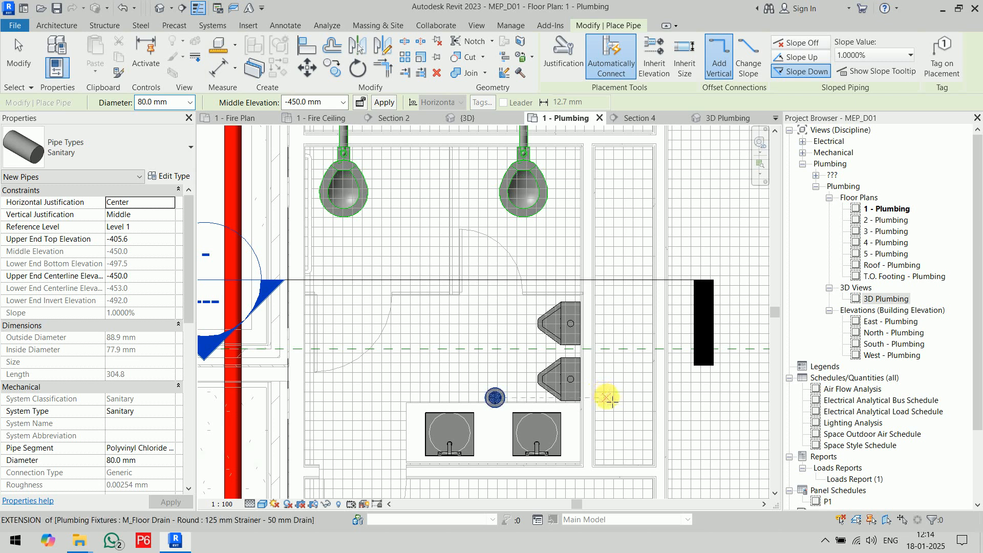
left_click(607, 399)
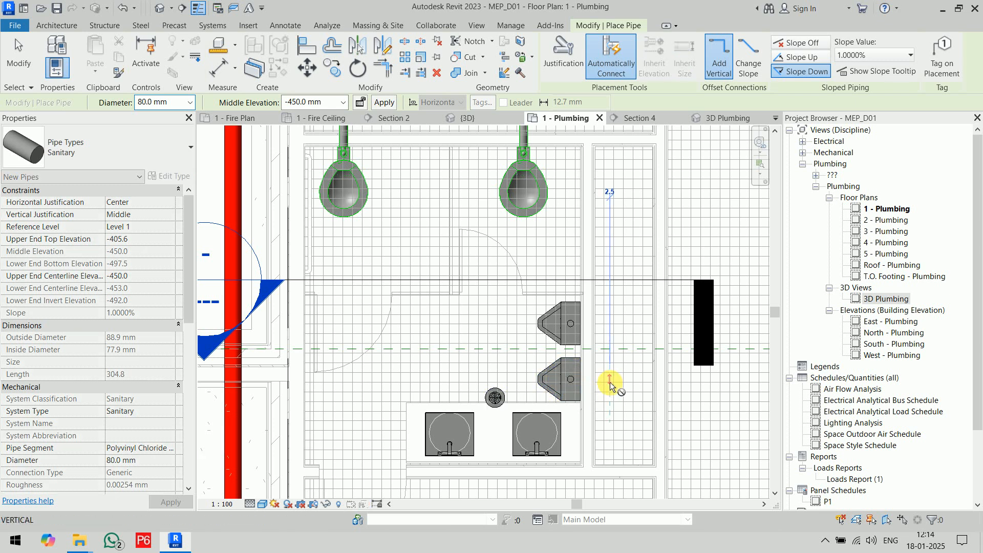
middle_click_drag(598, 220, 641, 336)
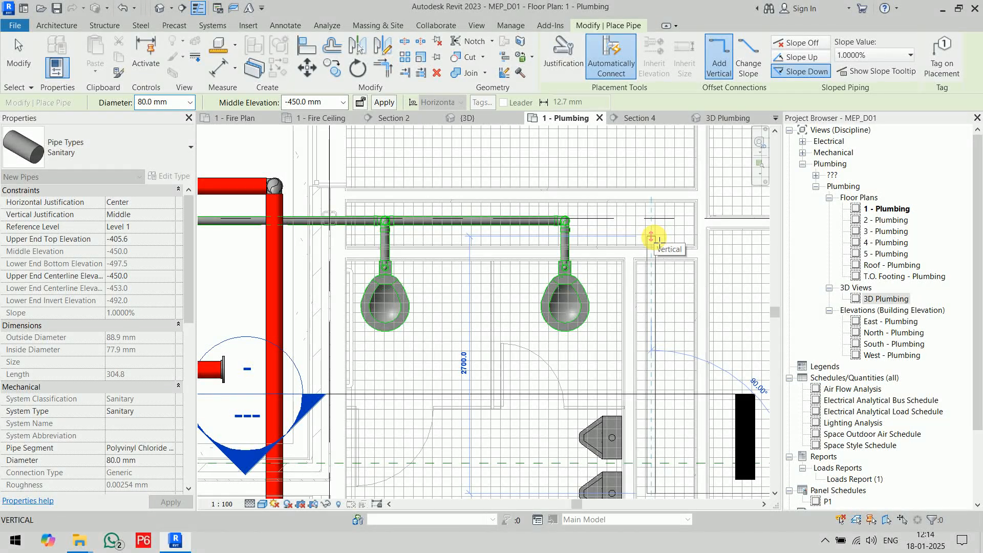
left_click(654, 238)
middle_click_drag(215, 238, 448, 256)
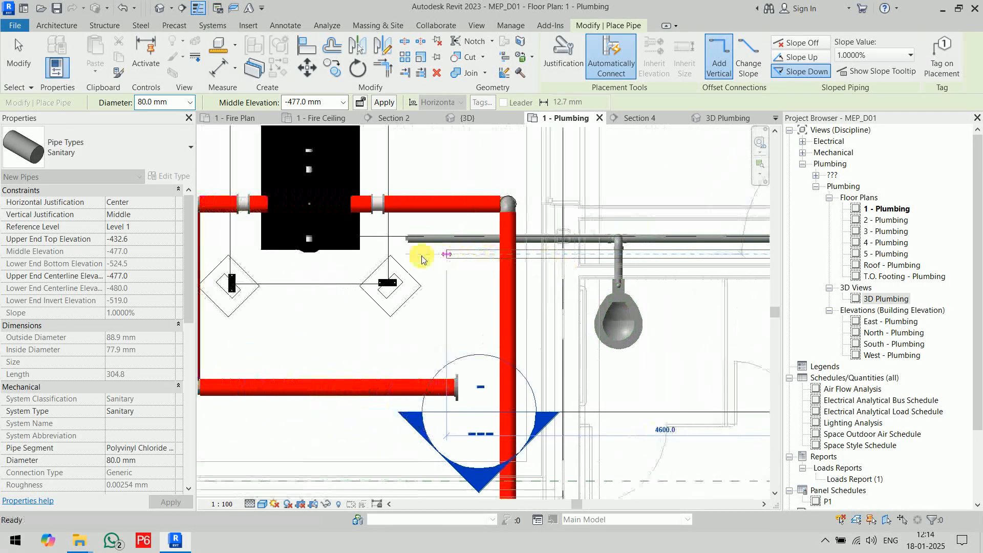
left_click(377, 259)
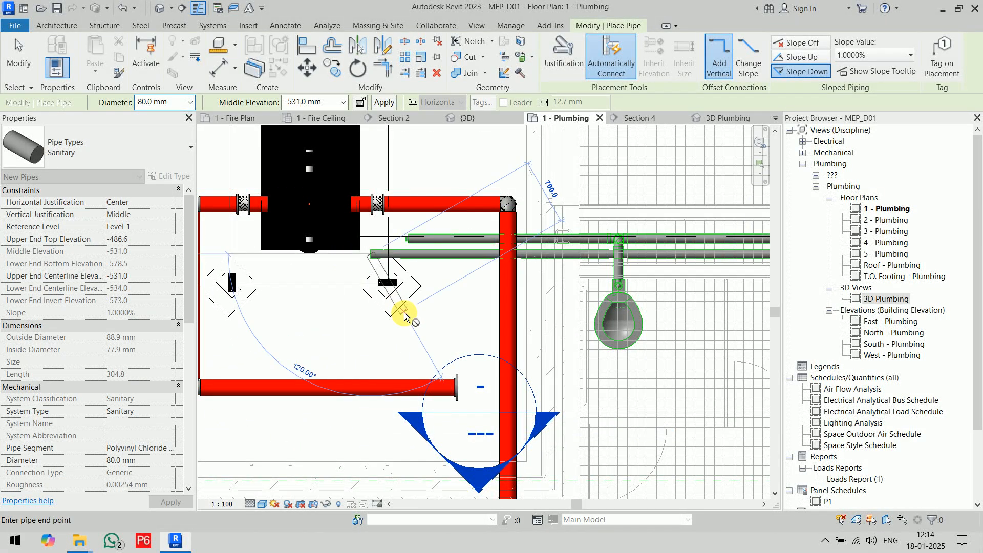
key("Escape")
key("Escape")
Cap the open far end of the new sanitary pipe running beside the water closets' pipe.
scroll(377, 258, "up", 3)
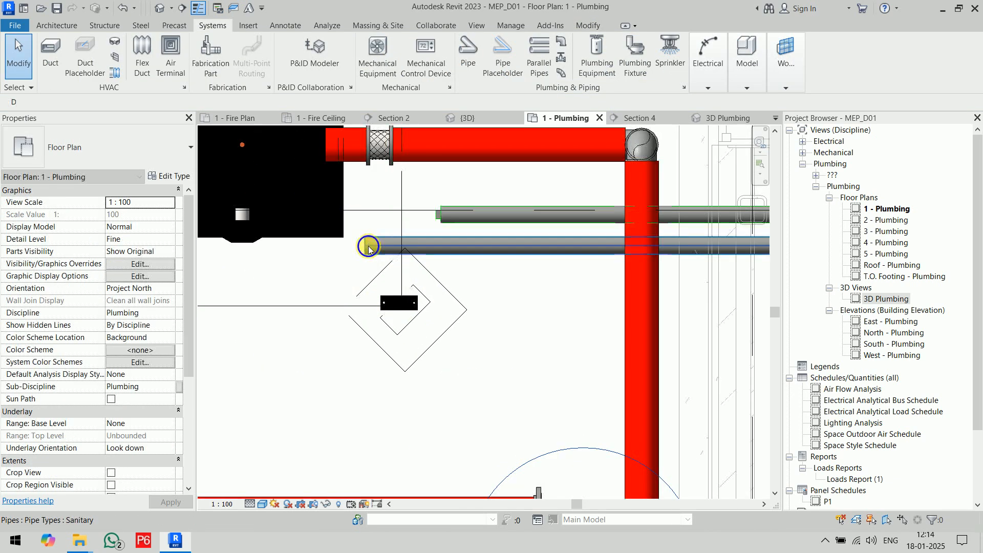
right_click(367, 246)
left_click(411, 302)
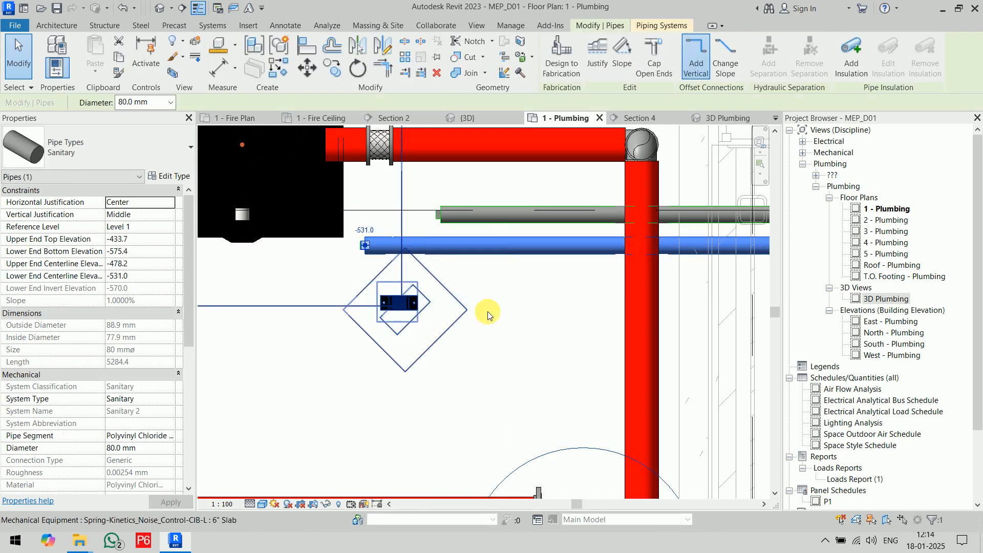
left_click(493, 299)
key("Escape")
Connect the 50 mm sanitary outlet of the urinal nearest the sinks into the pipe behind the urinals.
scroll(519, 323, "down", 5)
middle_click_drag(563, 357, 466, 279)
scroll(517, 293, "up", 5)
left_click(475, 285)
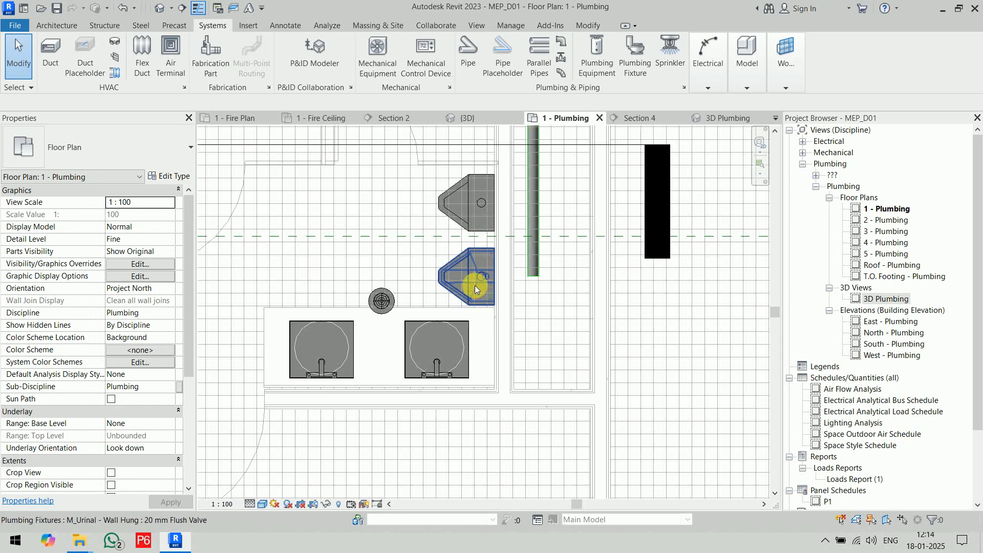
left_click(629, 55)
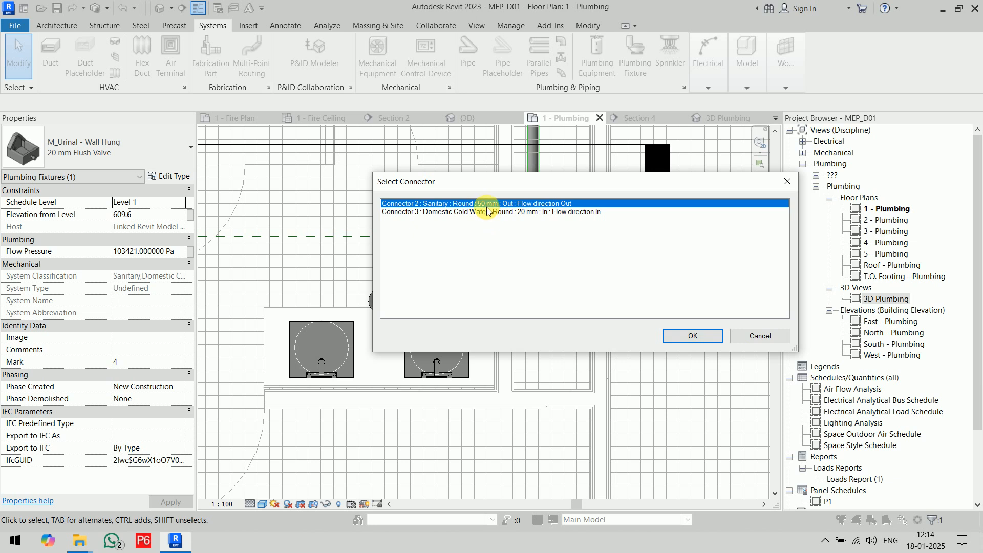
left_click(692, 335)
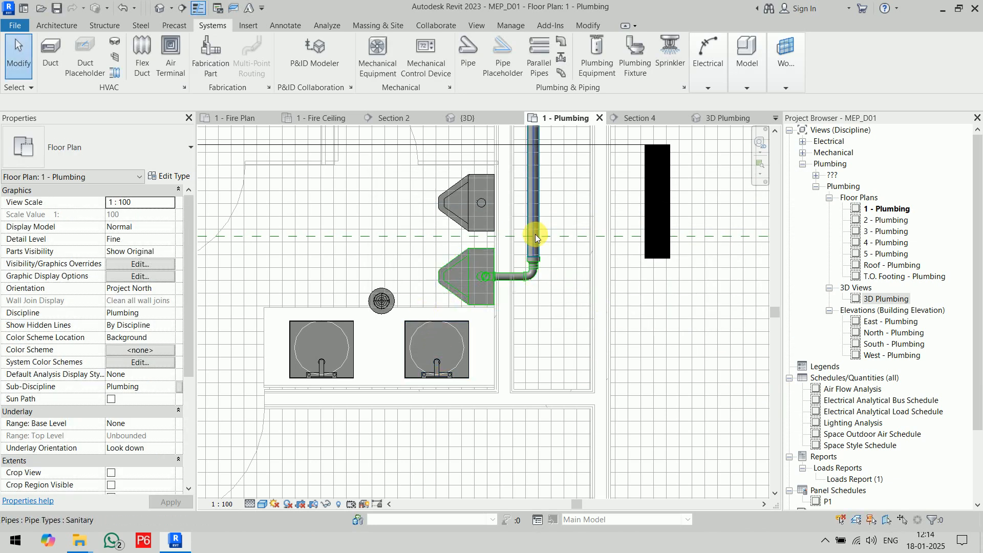
Connect the other urinal's 50 mm sanitary outlet into the same pipe behind the urinals.
middle_click_drag(552, 252, 535, 351)
left_click(455, 311)
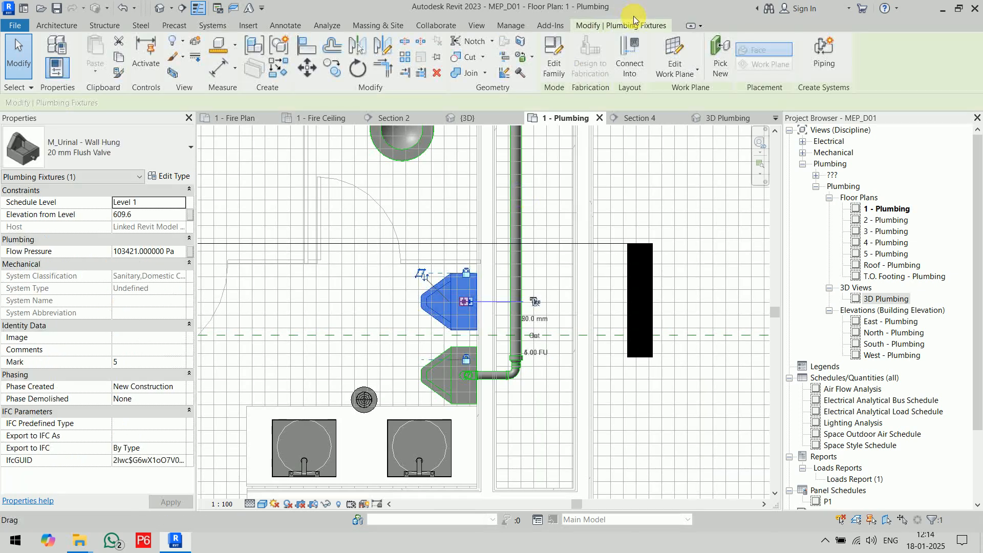
left_click(630, 56)
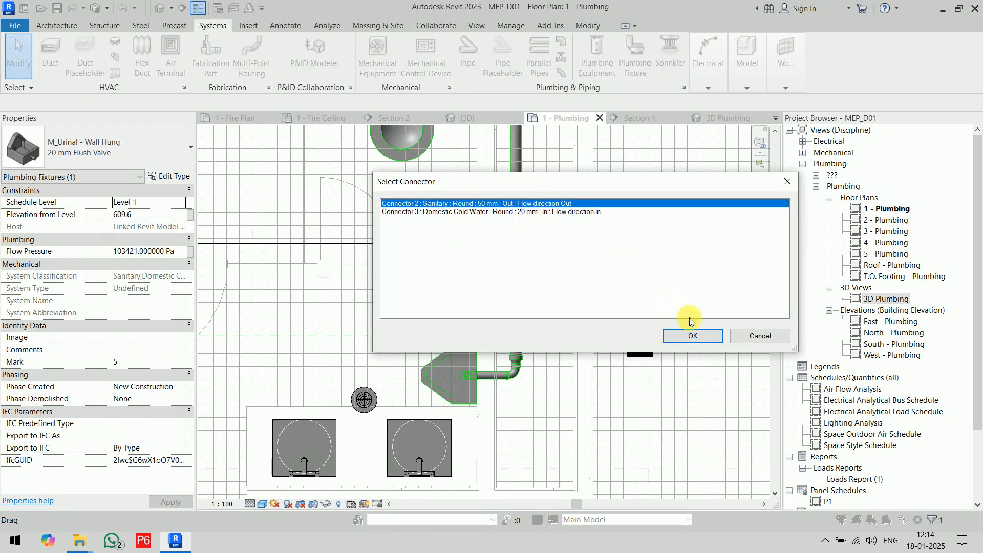
left_click(692, 335)
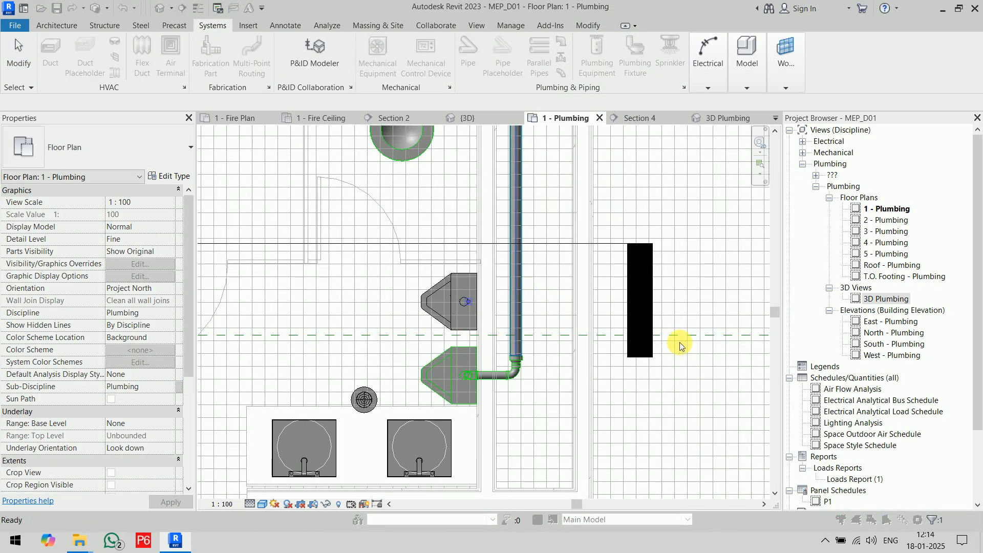
Set up another 80 mm sanitary pipe at -300 mm middle elevation and switch the plan's visual style to Wireframe.
scroll(681, 340, "down", 4)
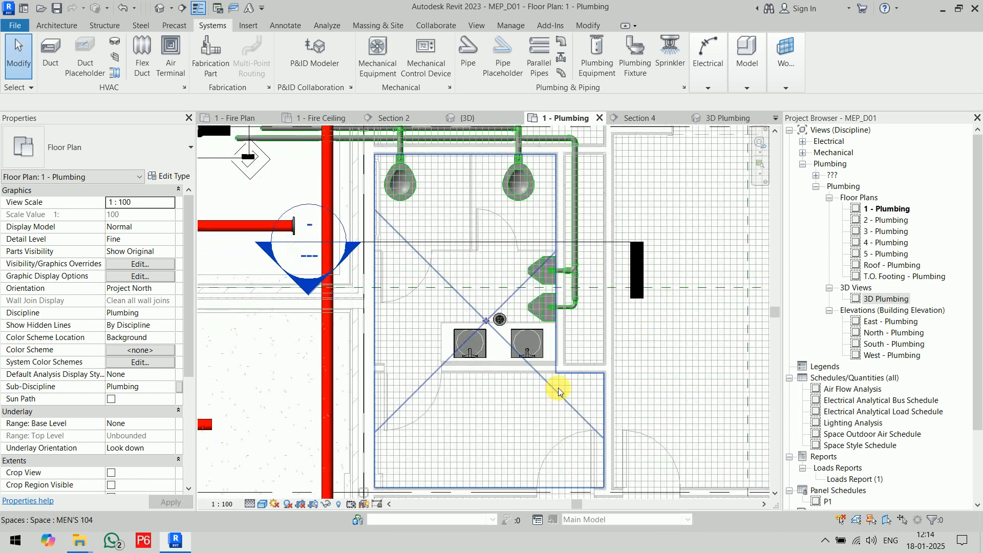
left_click(467, 51)
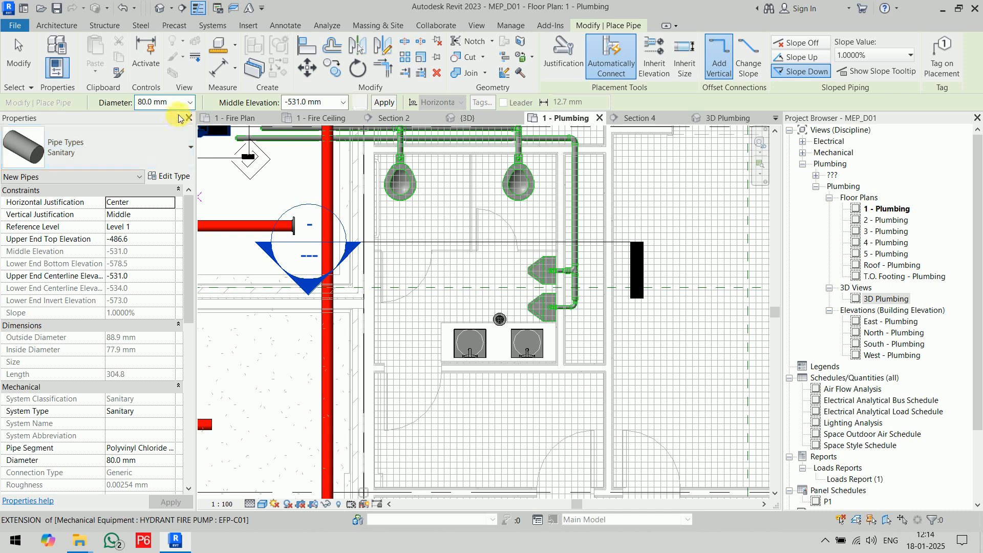
double_click(299, 102)
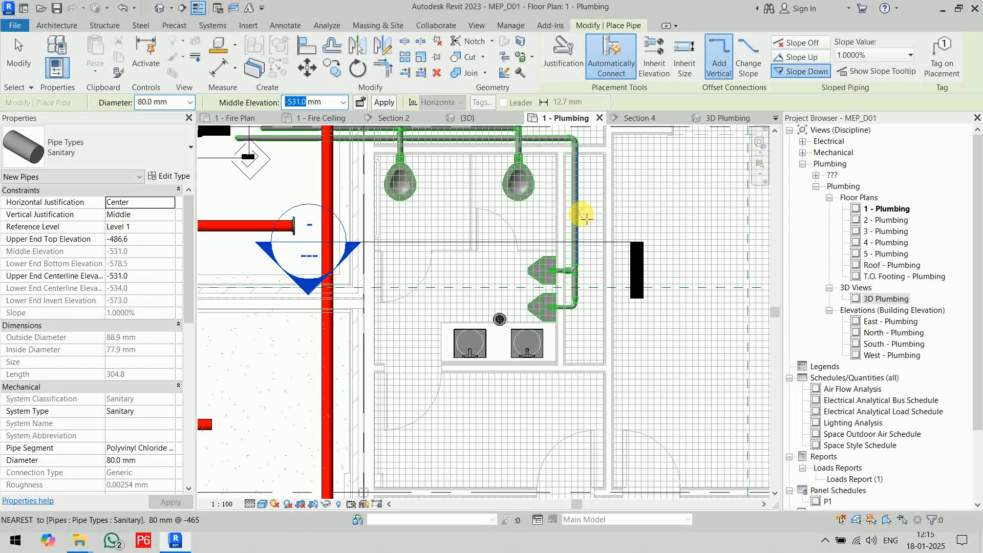
type("-")
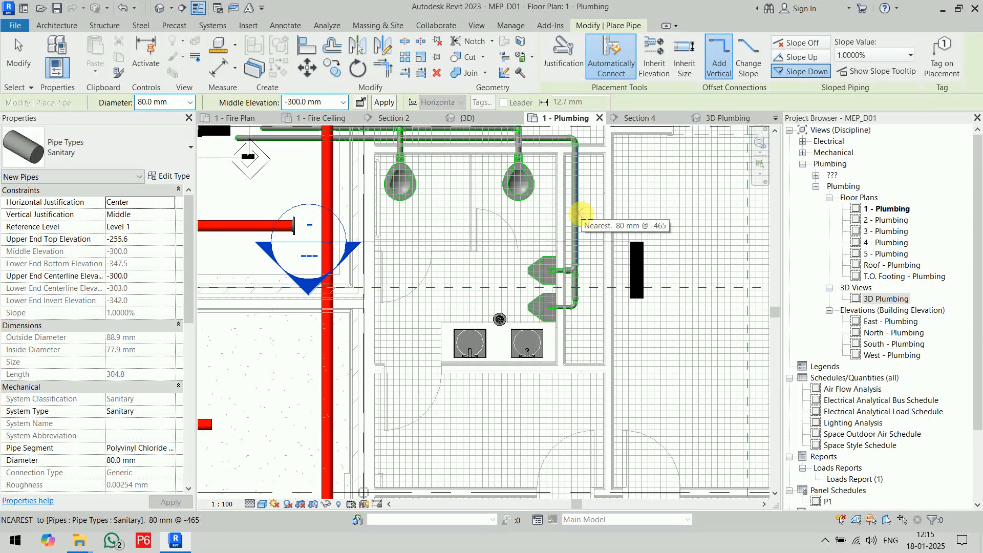
scroll(573, 353, "up", 4)
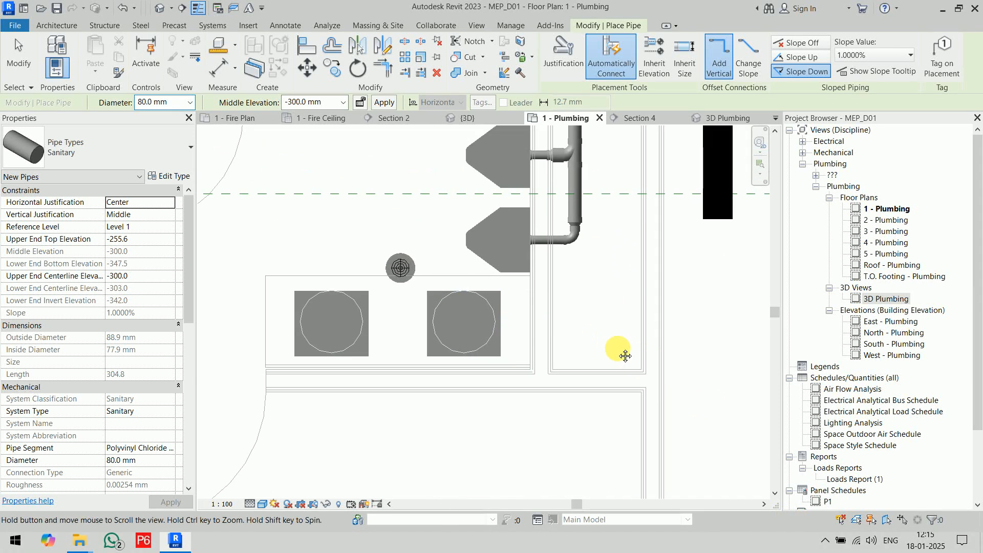
scroll(307, 307, "up", 3)
scroll(340, 322, "down", 2)
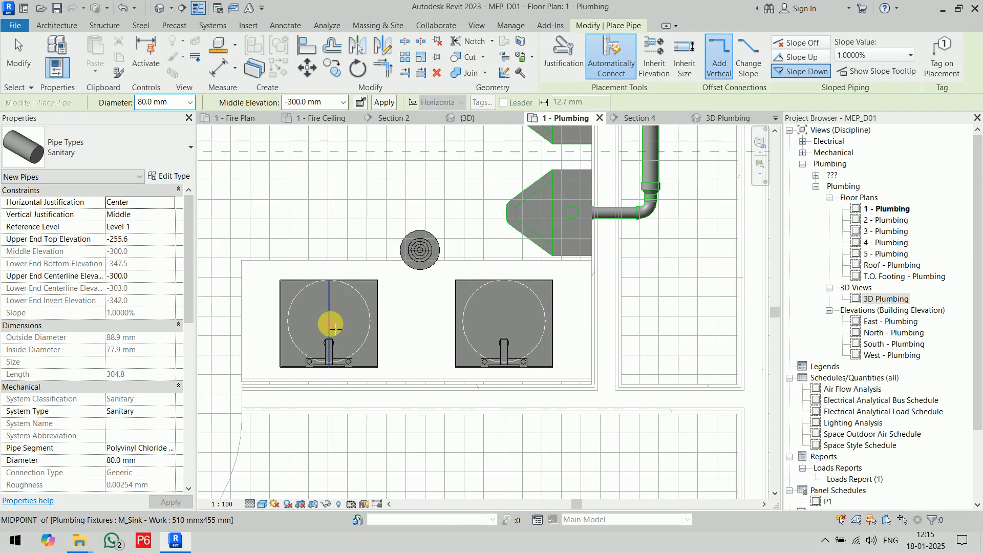
left_click(262, 504)
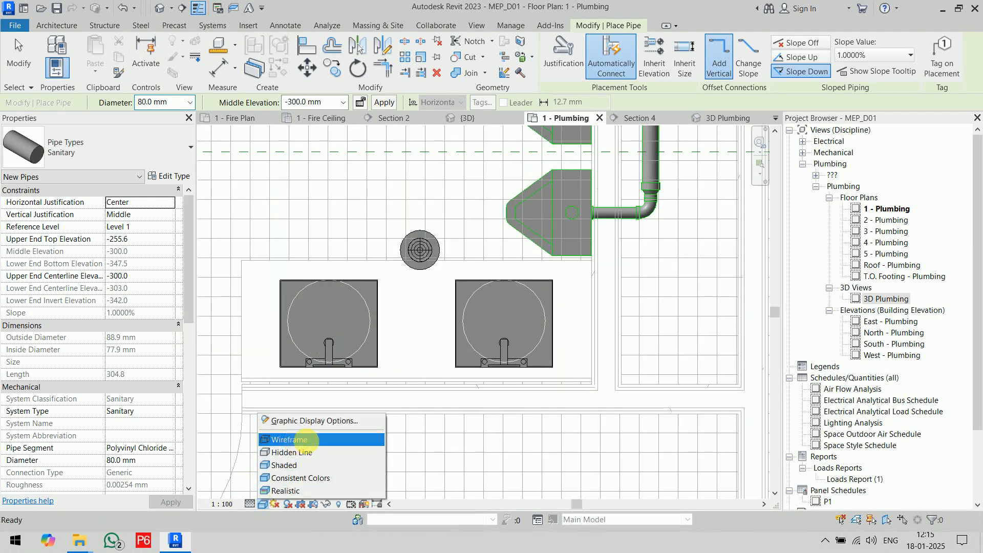
left_click(287, 436)
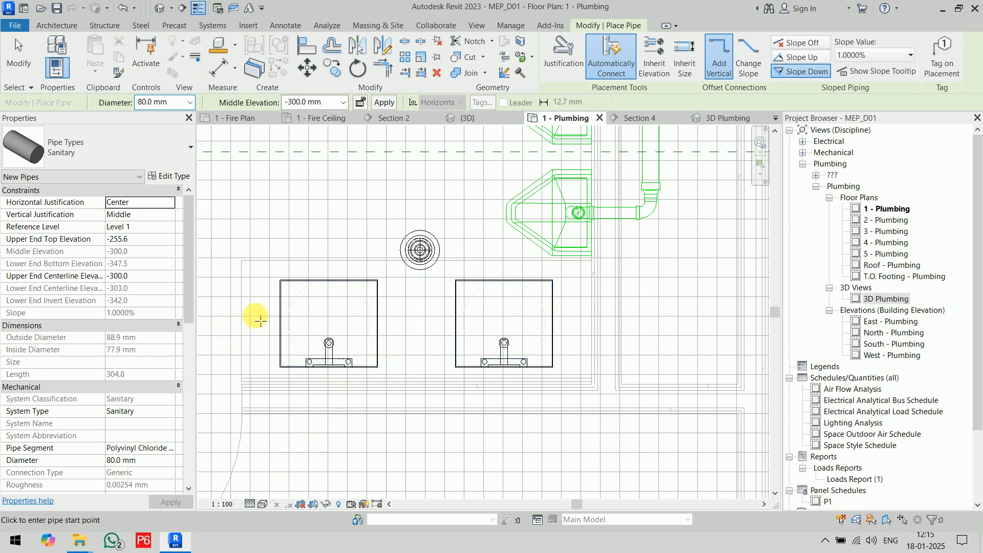
Draw the pipe beneath both sinks into the shaft, about 3550 mm past the urinals, and about 5500 mm along the water closets' pipes.
left_click(236, 322)
scroll(640, 322, "down", 2)
middle_click_drag(634, 337, 587, 412)
left_click(621, 411)
middle_click_drag(624, 198, 676, 440)
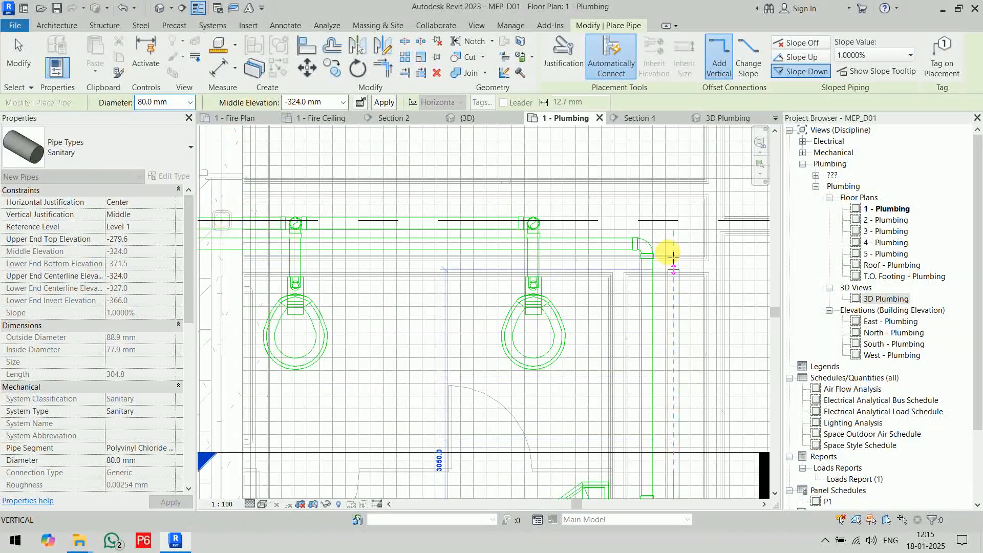
left_click(673, 207)
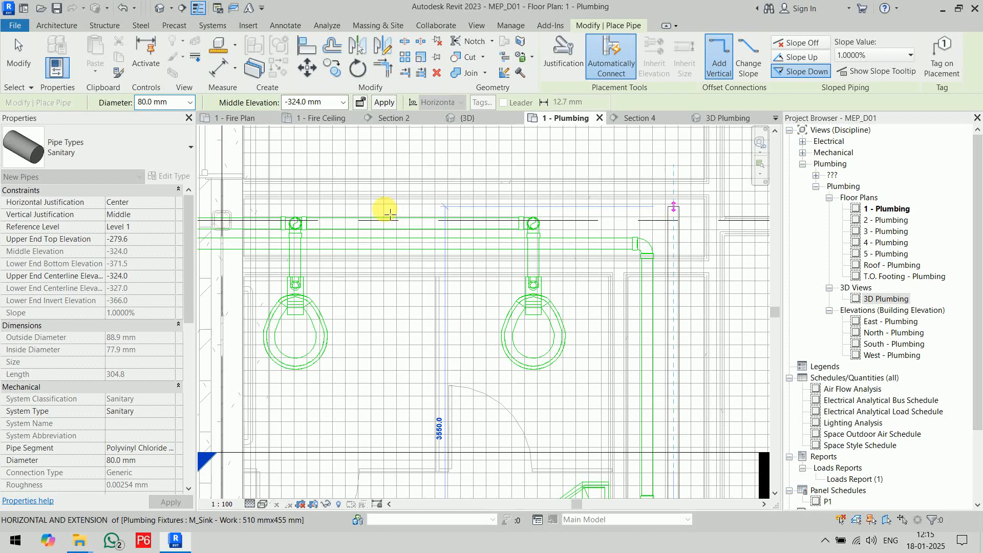
middle_click_drag(304, 214, 659, 243)
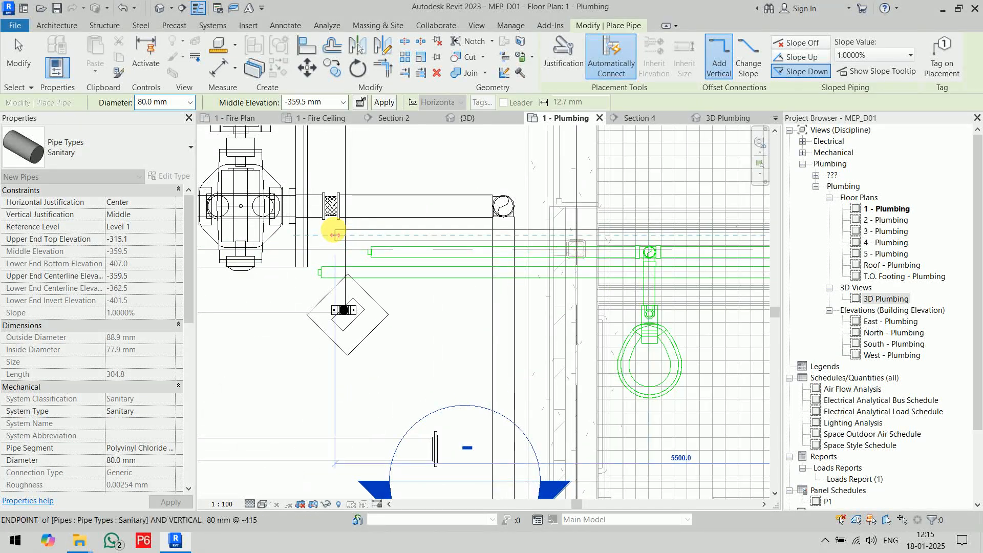
left_click(334, 230)
key("Escape")
key("Escape")
Cap the open far end of the sinks' sanitary pipe, beside the other two capped pipes.
scroll(334, 233, "up", 2)
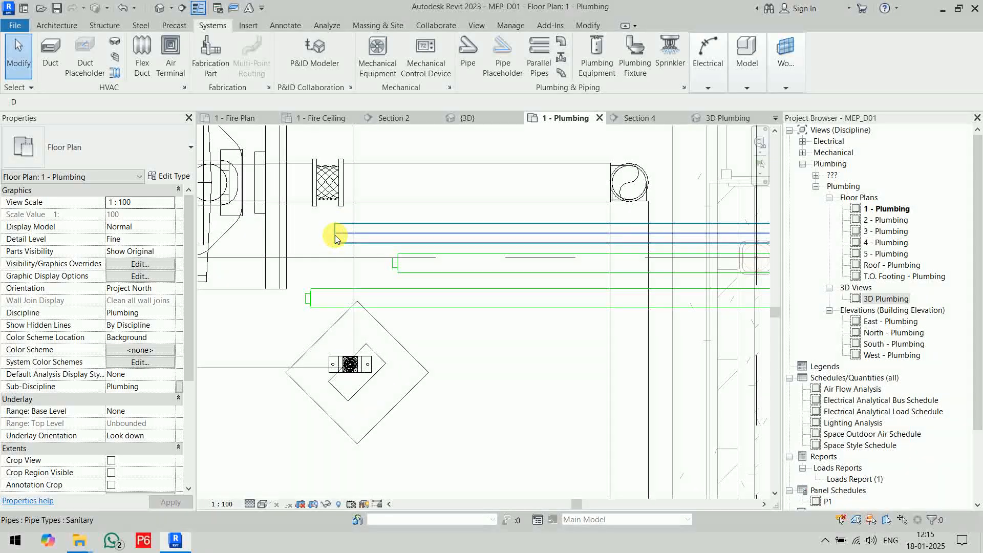
right_click(334, 235)
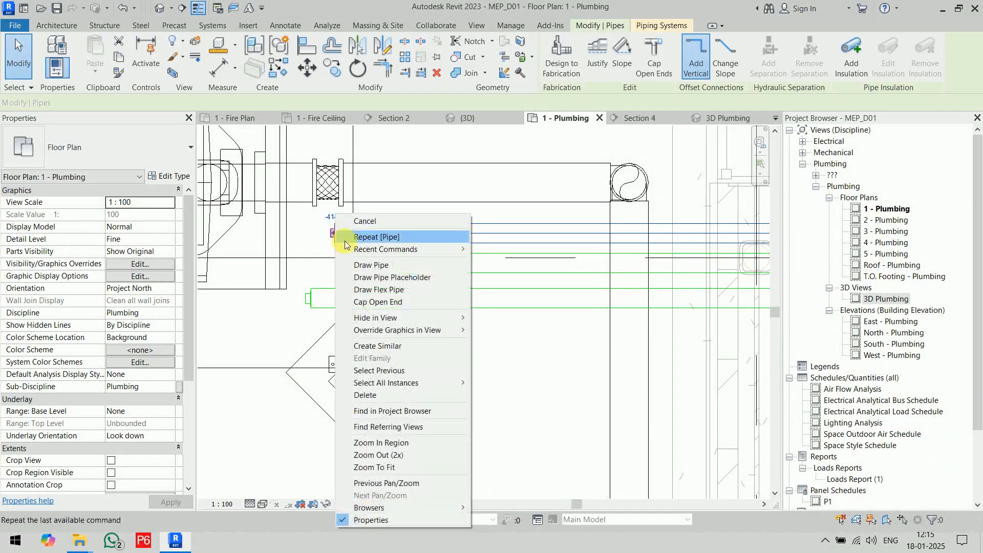
left_click(375, 302)
scroll(447, 290, "down", 4)
key("Escape")
Align the centreline of the pipe beneath the sinks with the drain centre of the sink farthest from the shaft.
middle_click_drag(646, 478, 475, 352)
scroll(453, 350, "up", 5)
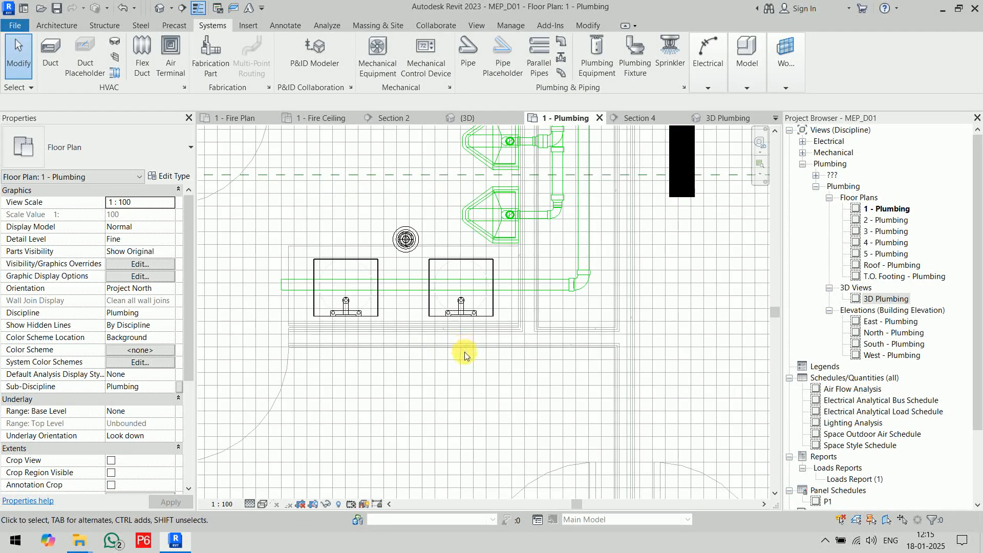
left_click(377, 262)
scroll(393, 370, "up", 5)
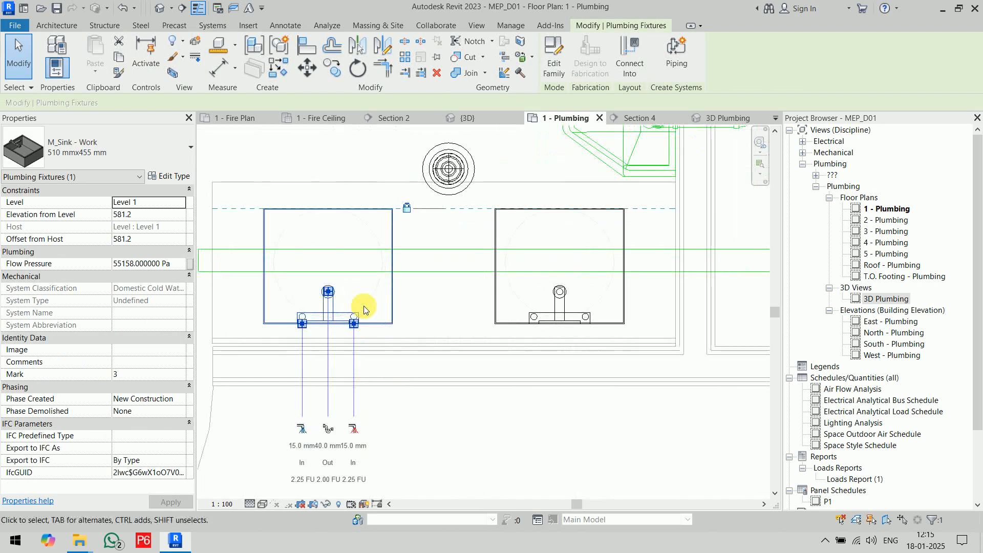
middle_click_drag(436, 314, 491, 320)
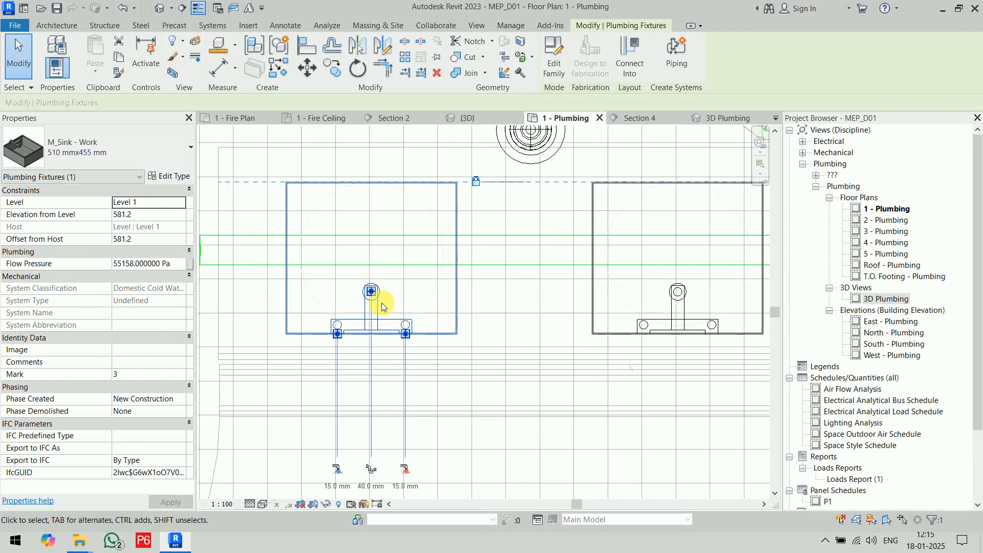
left_click(433, 389)
key("a")
key("l")
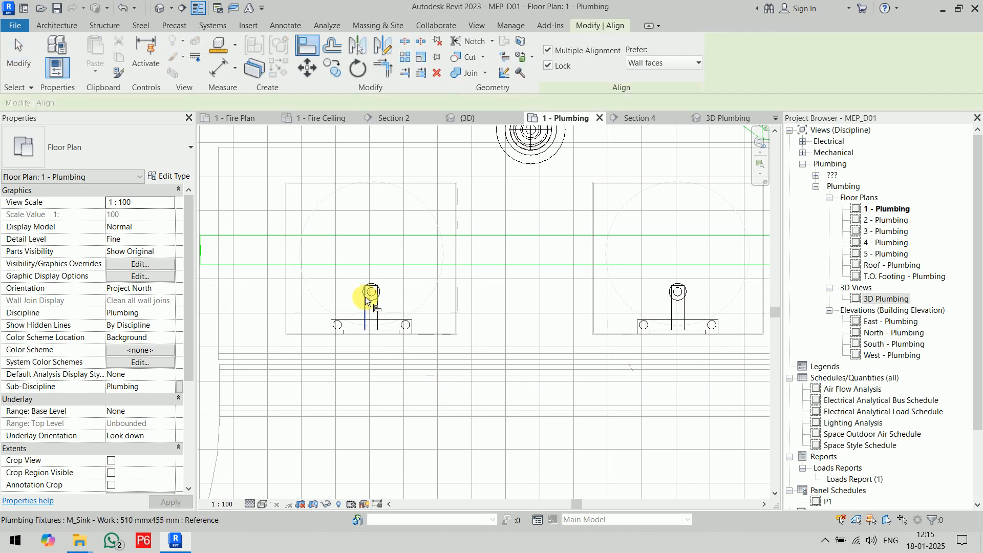
left_click(372, 293)
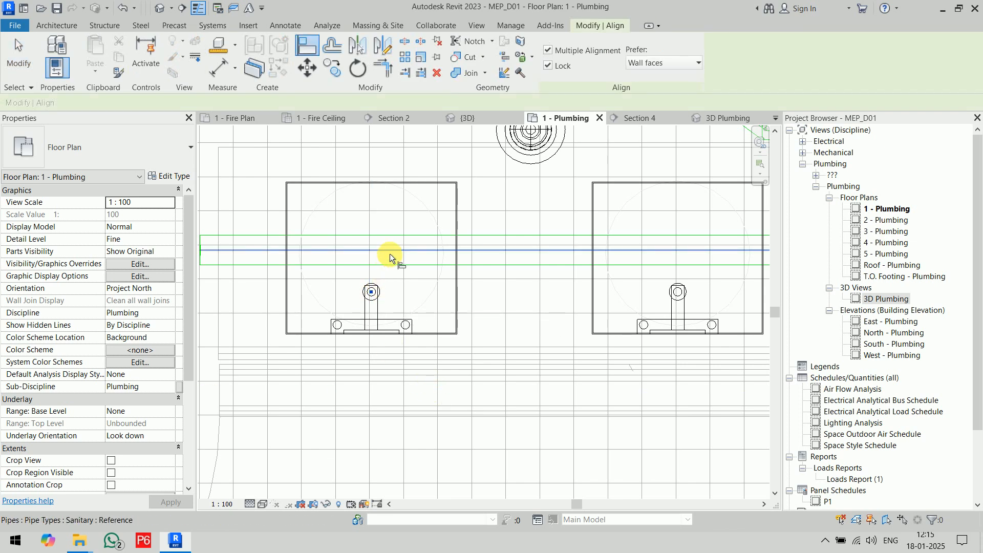
left_click(389, 253)
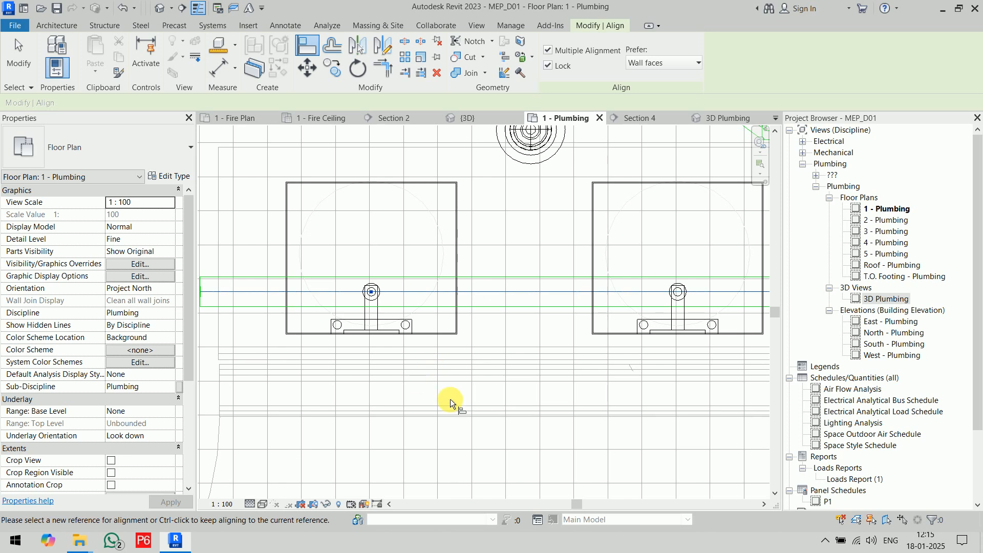
Cap the open end of the aligned sanitary pipe beside the sink farthest from the shaft.
key("Escape")
key("Escape")
scroll(443, 386, "down", 3)
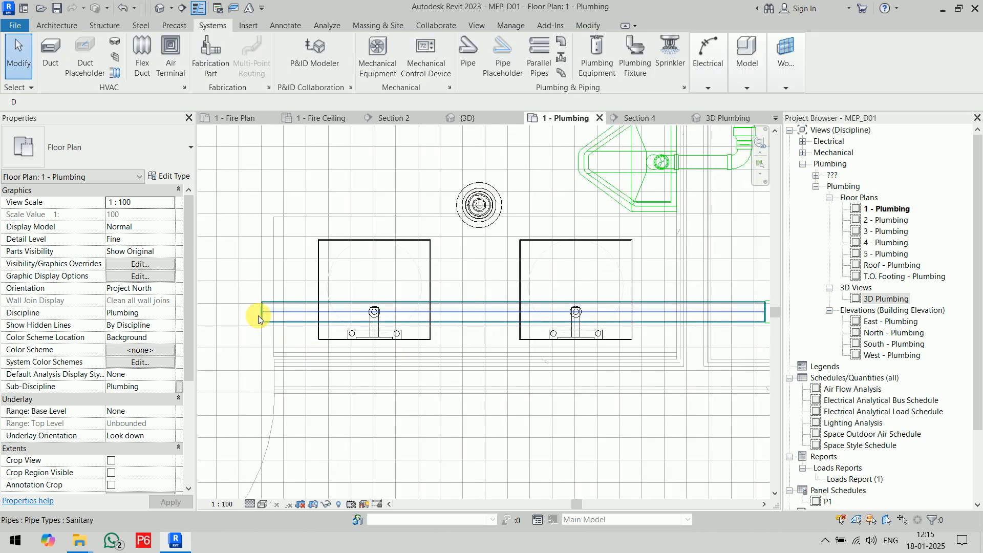
left_click(260, 311)
right_click(260, 311)
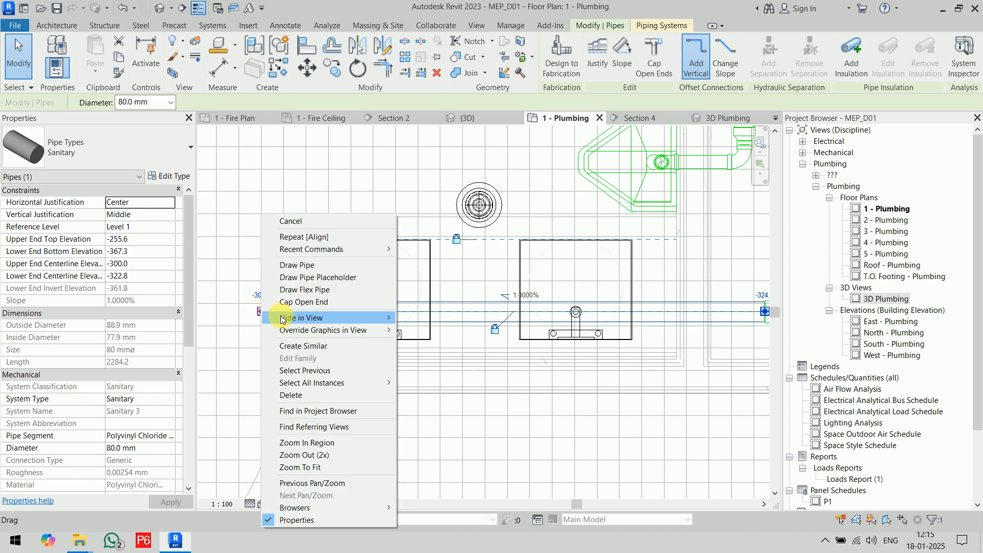
left_click(311, 306)
left_click(425, 384)
Connect the 40 mm sanitary outlets of both sinks into the sanitary pipe beneath them.
left_click(400, 334)
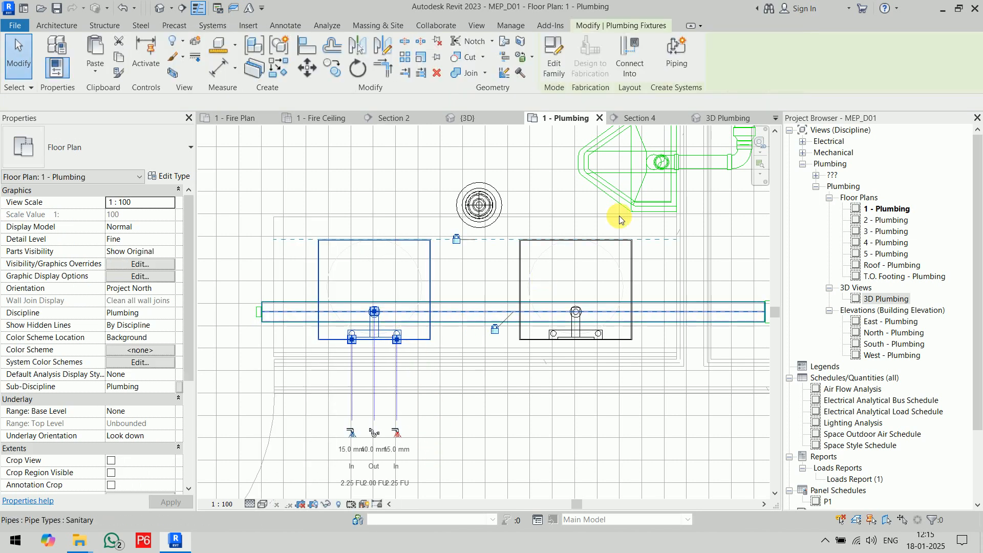
left_click(630, 51)
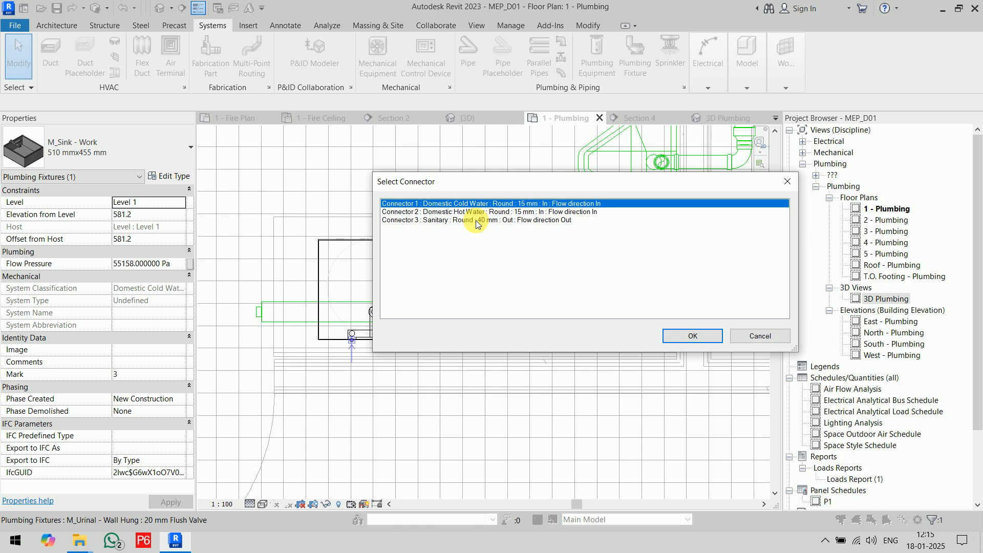
left_click(475, 220)
left_click(693, 337)
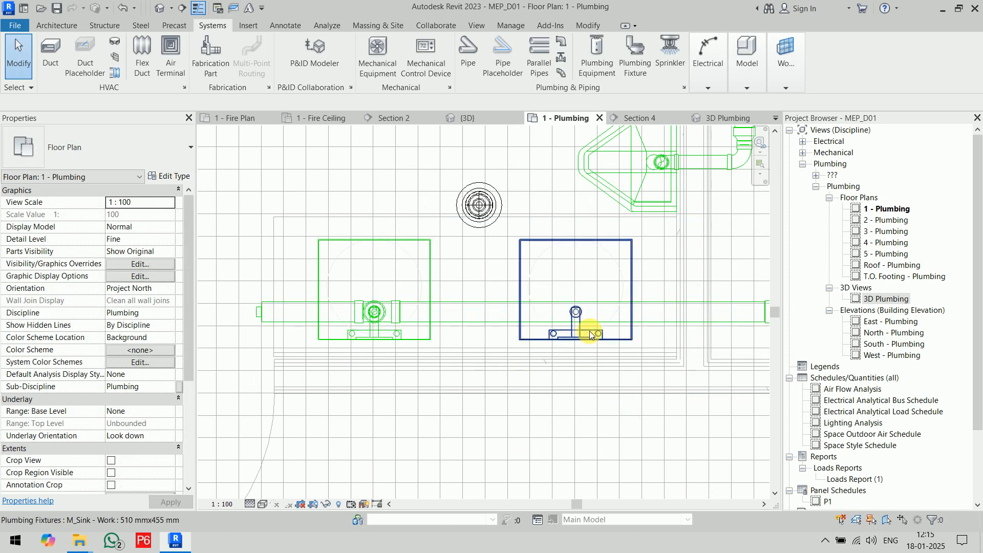
left_click(589, 332)
left_click(630, 54)
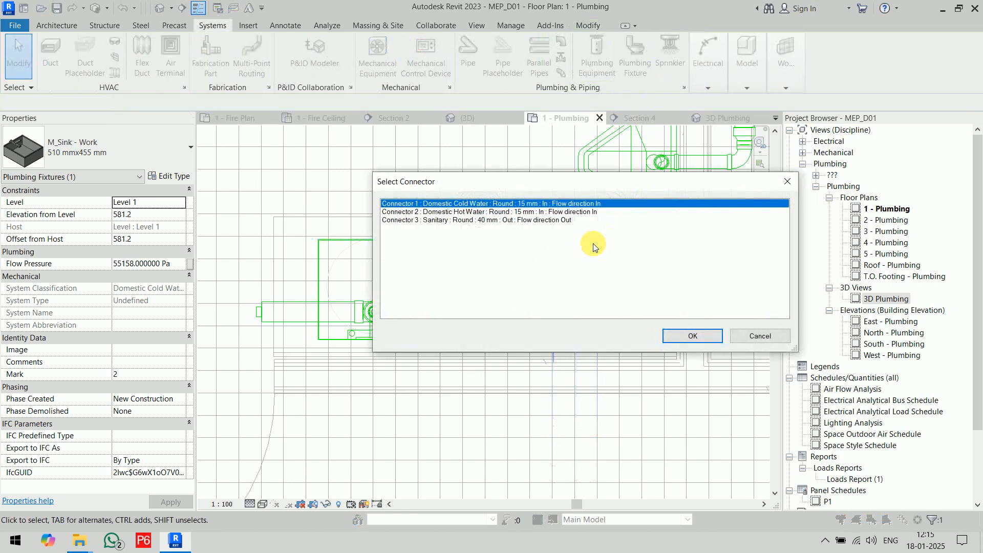
left_click(518, 221)
left_click(692, 335)
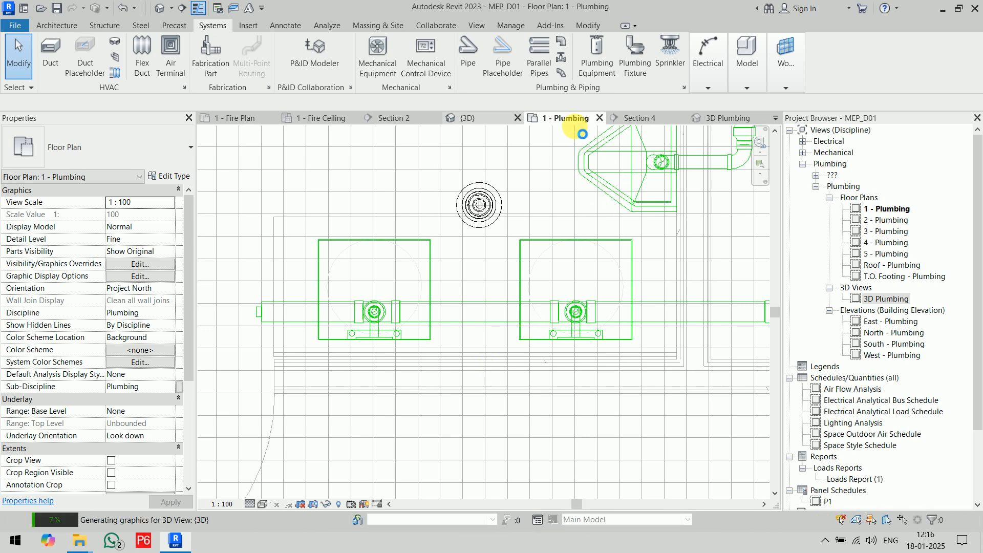
In the 3D Plumbing view, connect the round floor drain into the sinks' sanitary pipe.
left_click(707, 121)
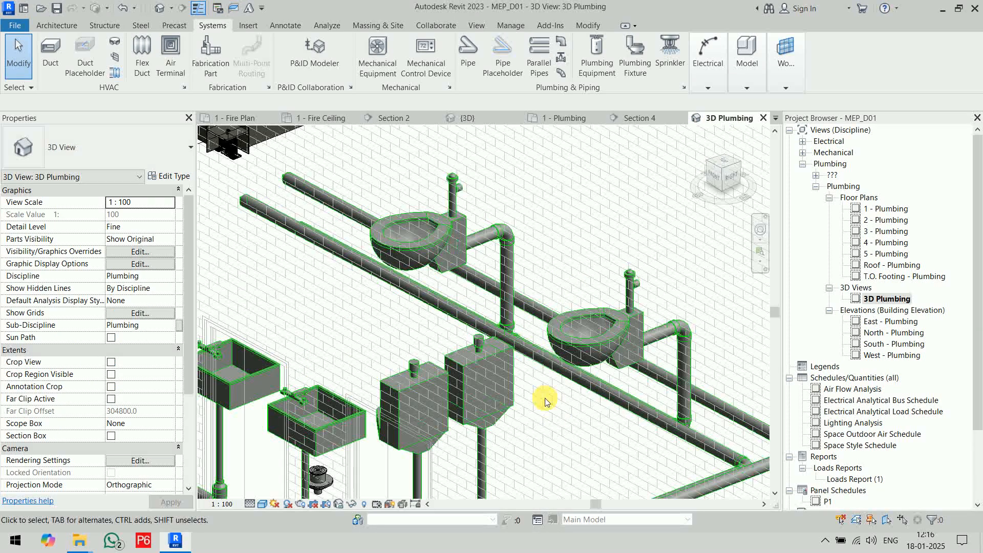
scroll(566, 303, "down", 3)
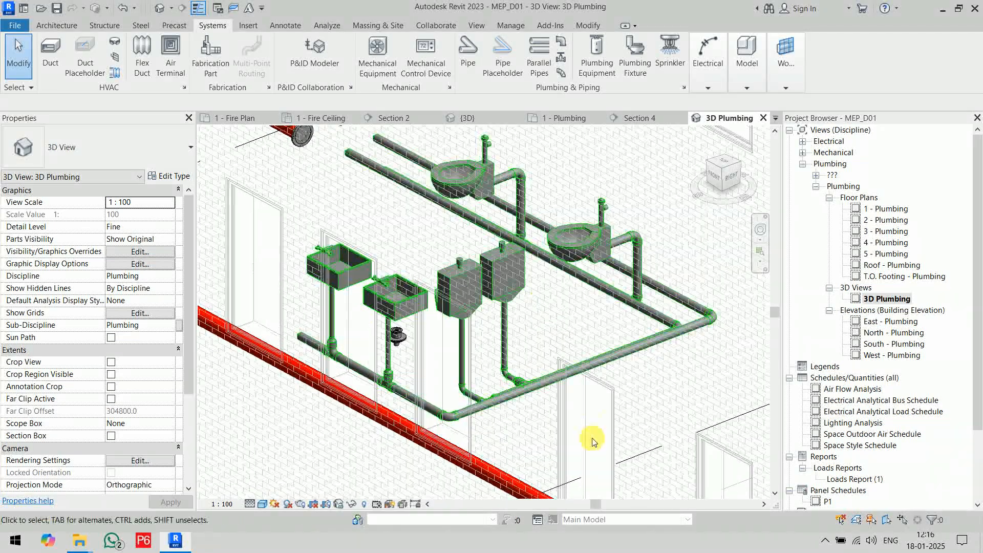
scroll(357, 374, "up", 5)
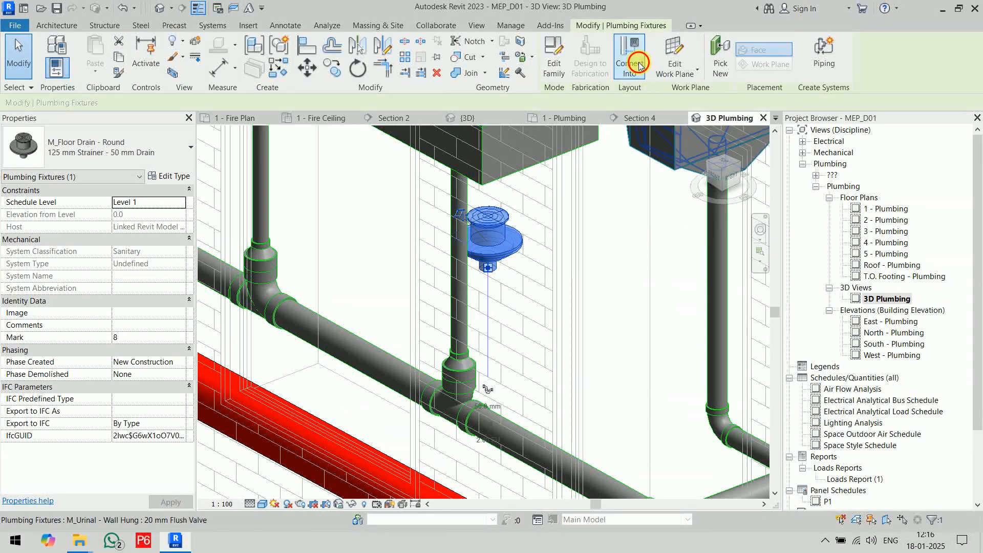
left_click(629, 56)
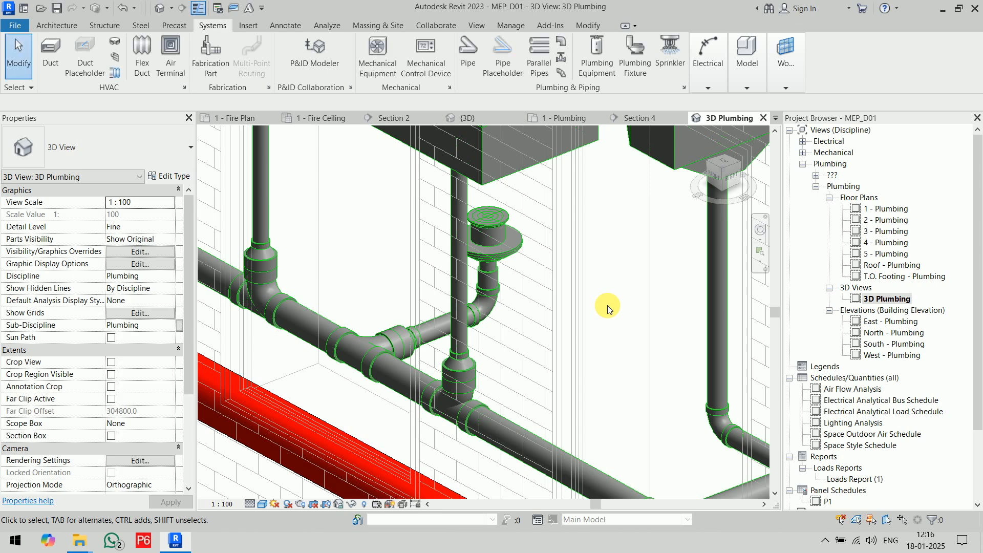
scroll(608, 312, "down", 5)
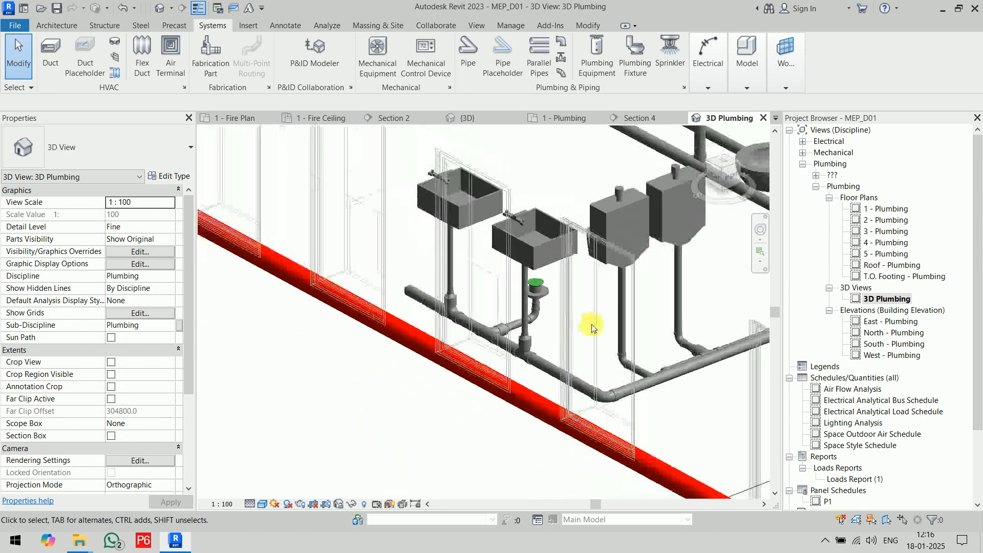
scroll(507, 320, "up", 2)
scroll(512, 317, "down", 5)
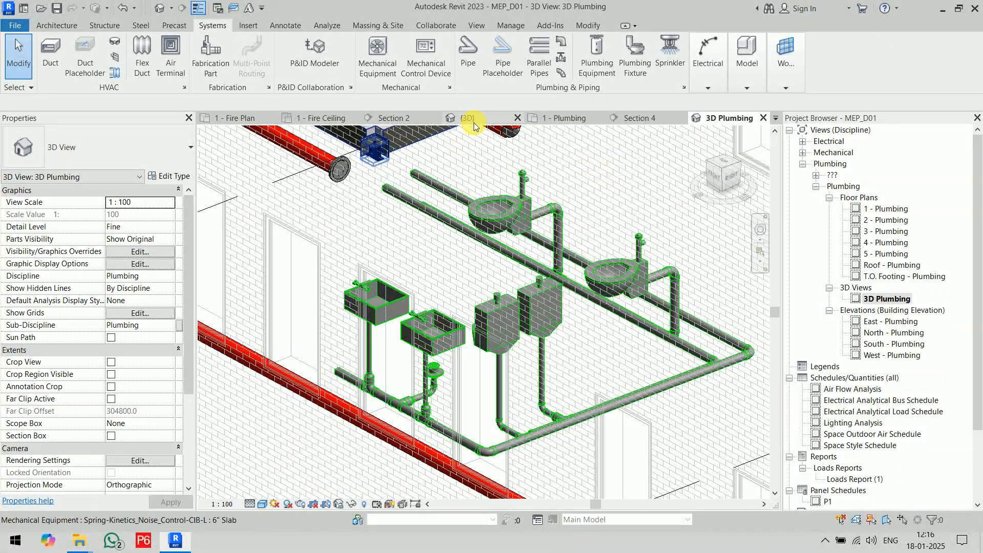
In the Level 1 plumbing plan, start a new pipe and duplicate the Sanitary pipe type as D CW, keeping its routing preferences.
left_click(555, 122)
scroll(598, 306, "down", 3)
middle_click_drag(598, 306, 595, 394)
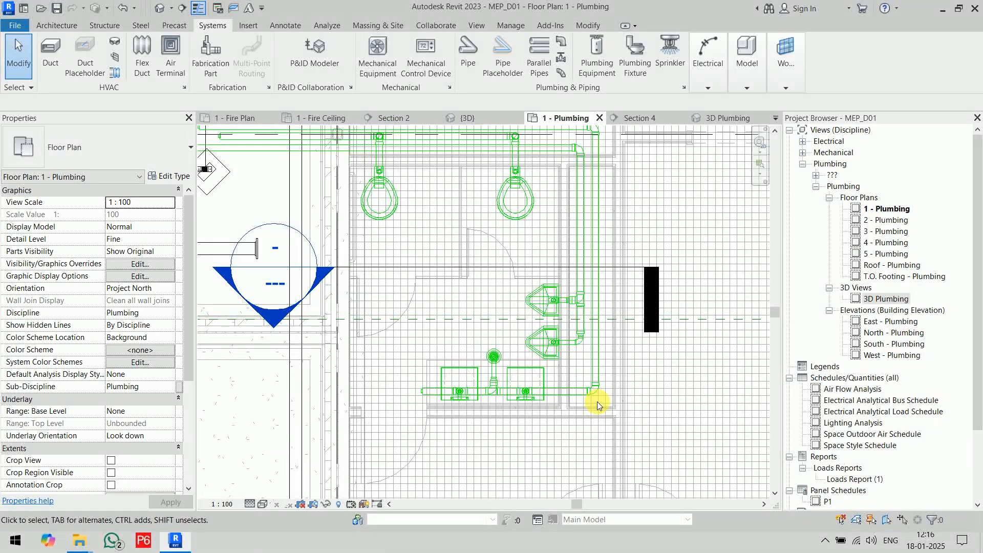
middle_click_drag(644, 216, 667, 273)
left_click(467, 52)
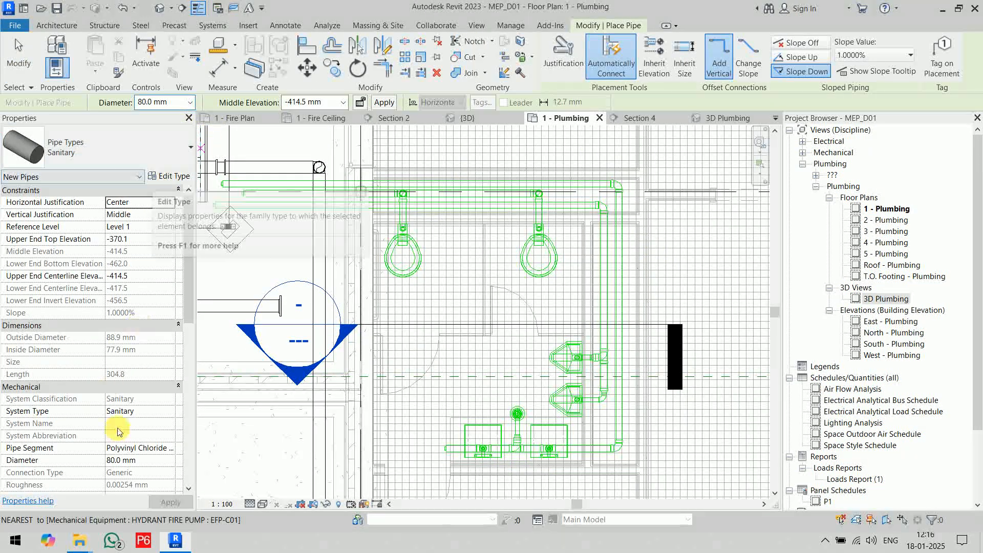
left_click(171, 177)
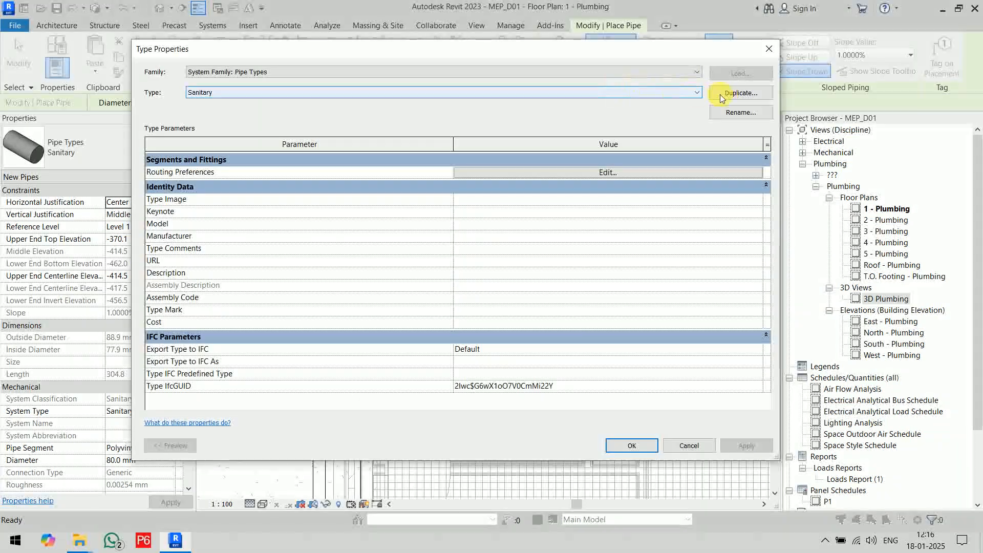
left_click(741, 92)
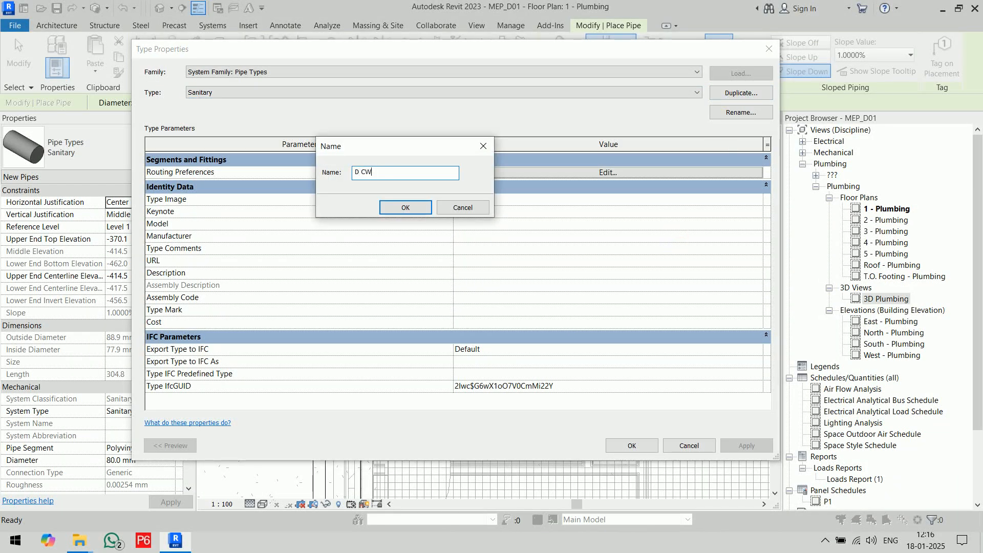
left_click(415, 205)
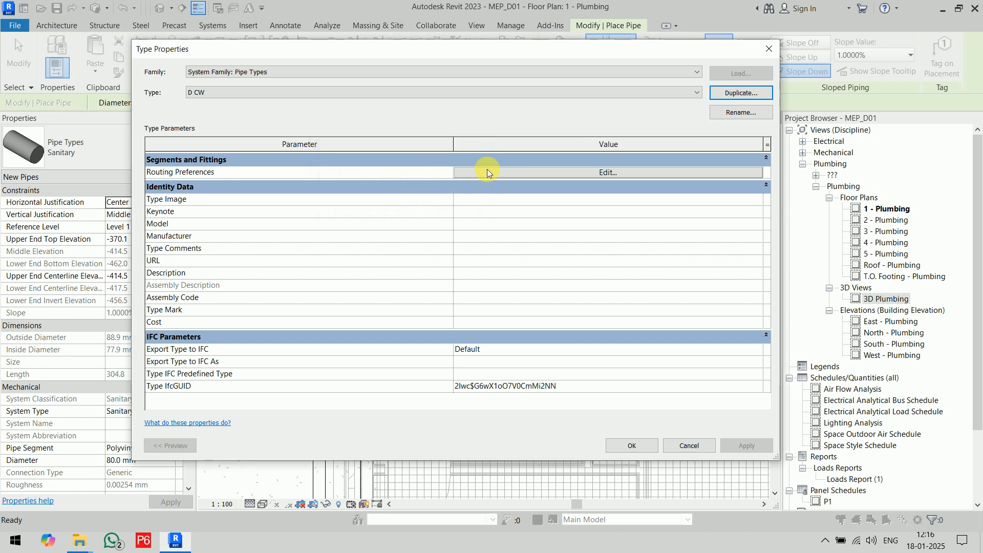
left_click(609, 172)
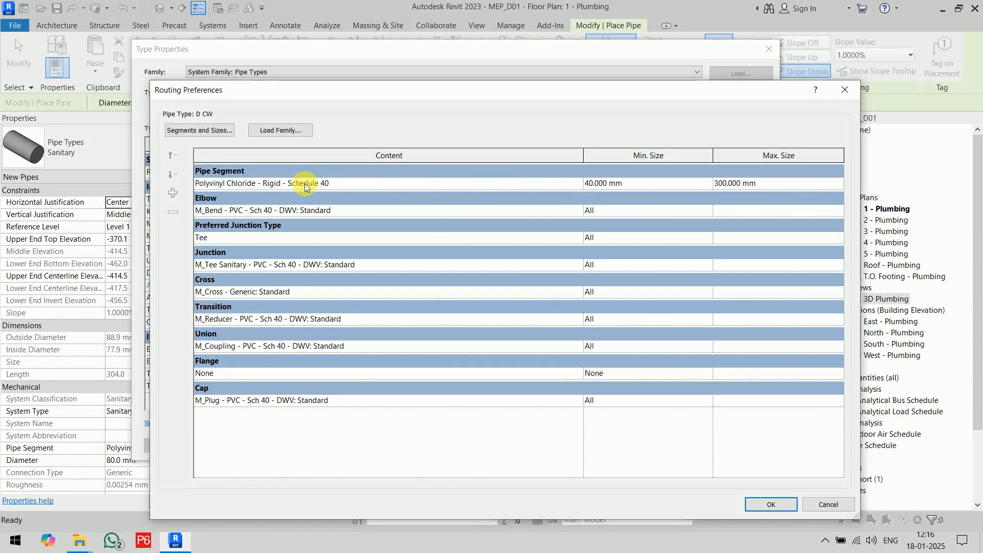
left_click(770, 504)
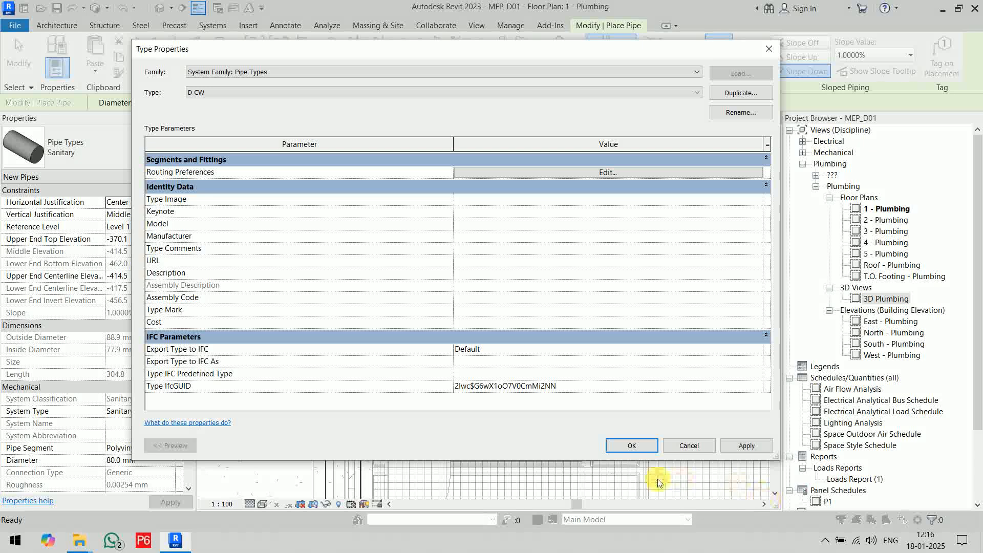
left_click(640, 446)
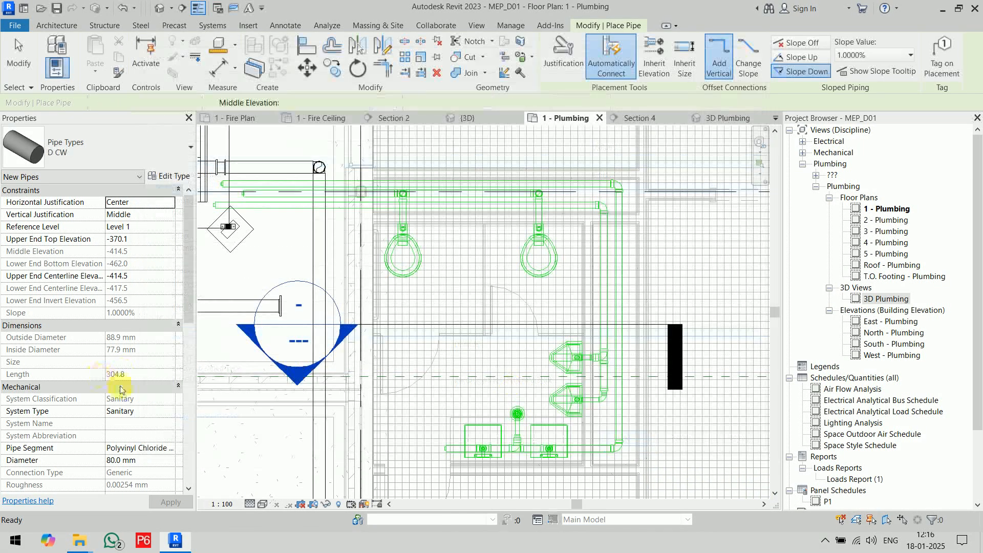
Set the new D CW pipe's system type to Domestic Cold Water and its diameter to 50 mm.
left_click(170, 412)
scroll(170, 450, "up", 2)
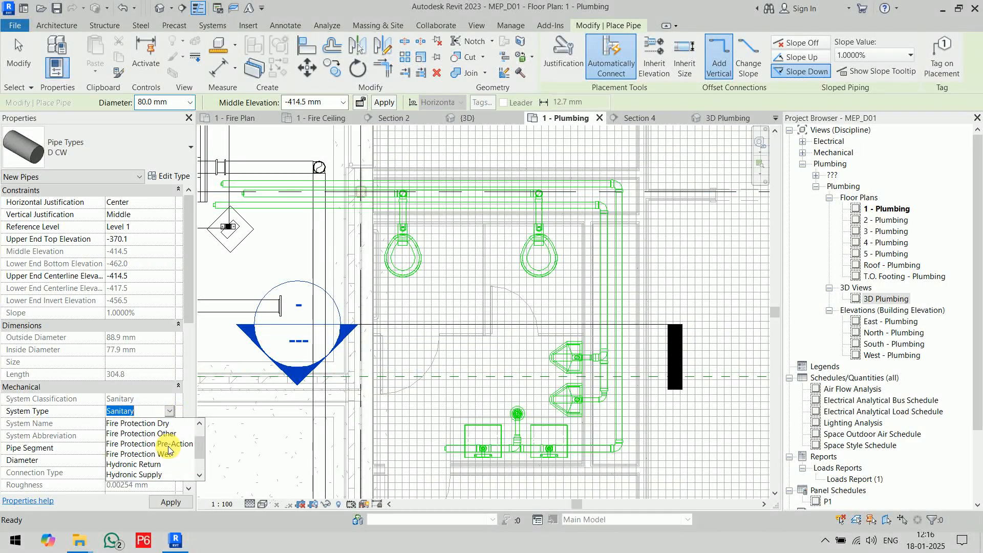
scroll(171, 450, "up", 1)
left_click(164, 423)
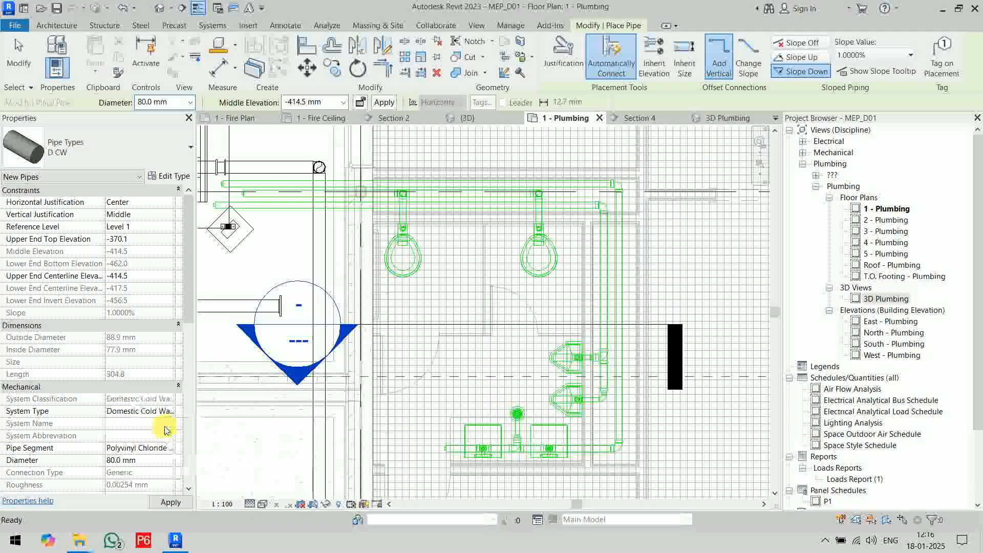
left_click(190, 105)
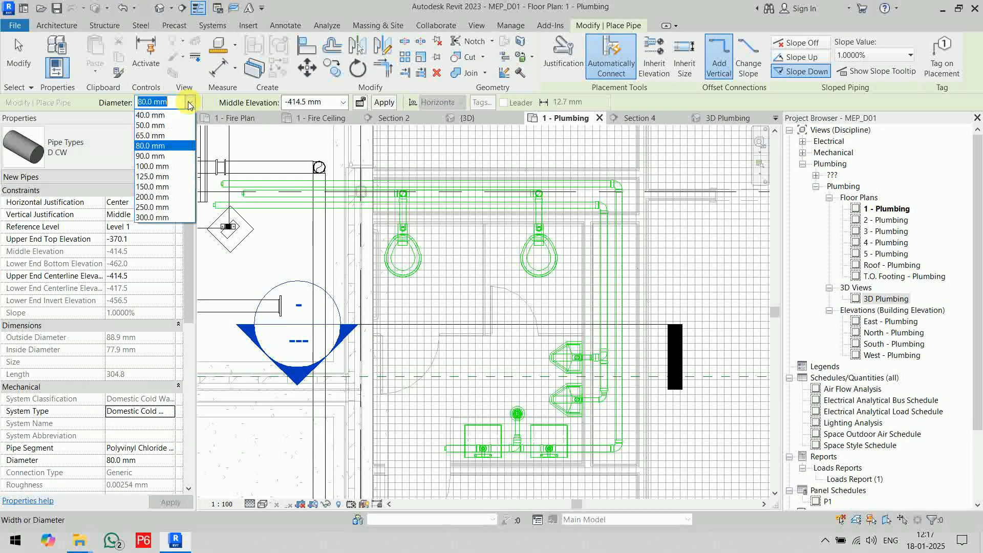
left_click(169, 126)
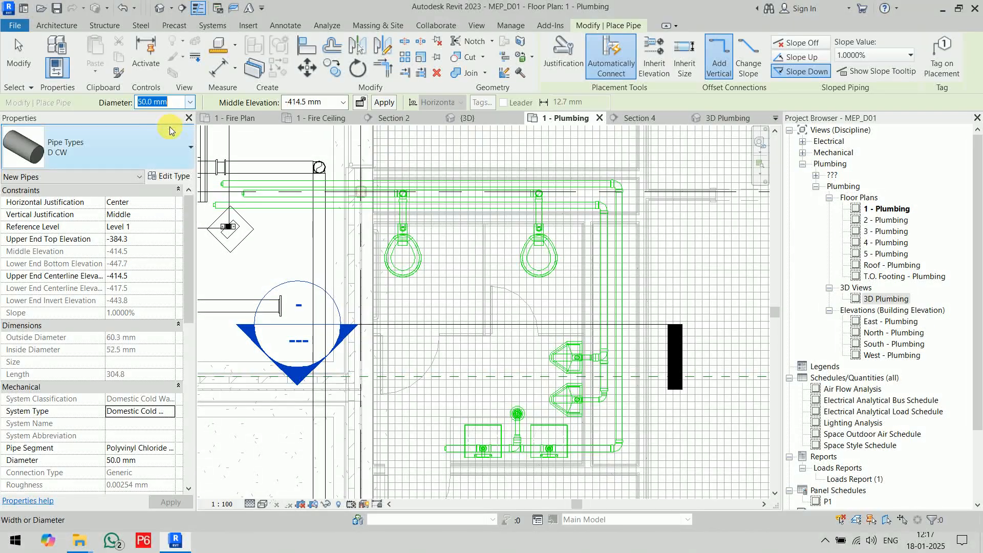
scroll(588, 205, "down", 3)
middle_click_drag(651, 219, 650, 263)
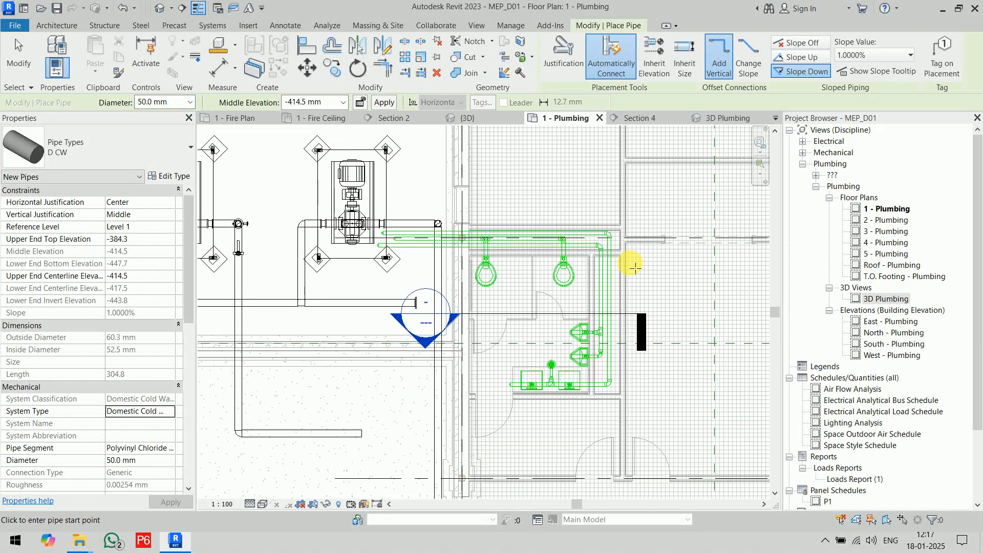
double_click(298, 102)
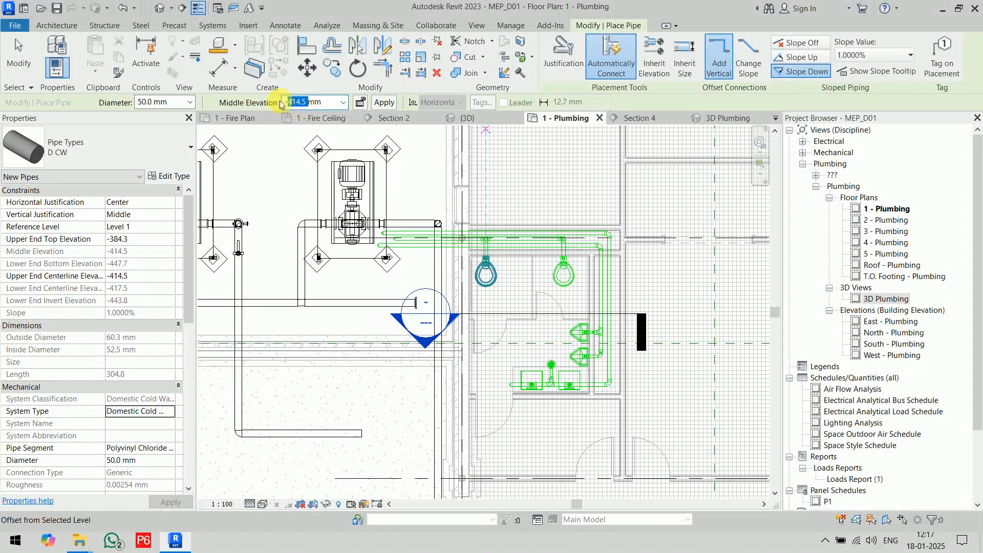
left_click(305, 104)
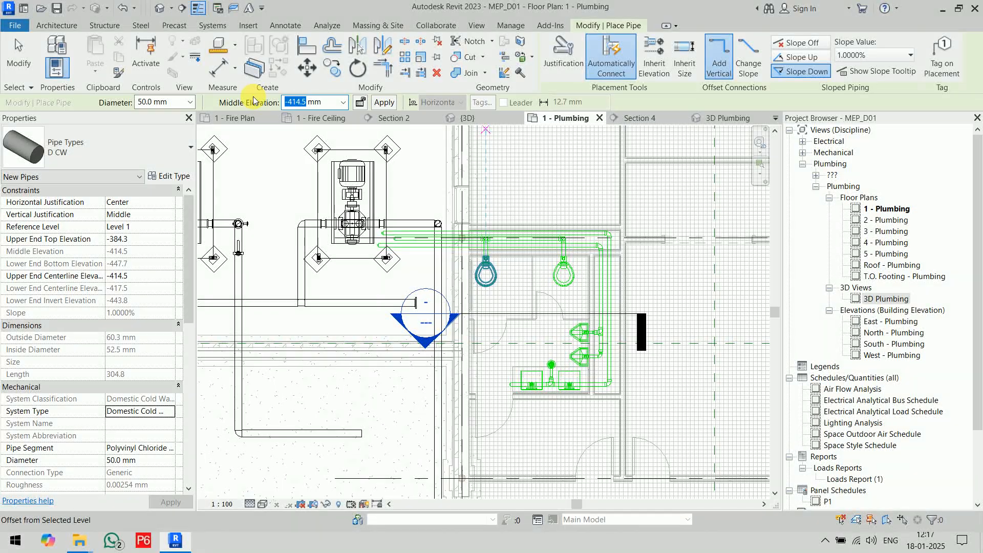
key("Return")
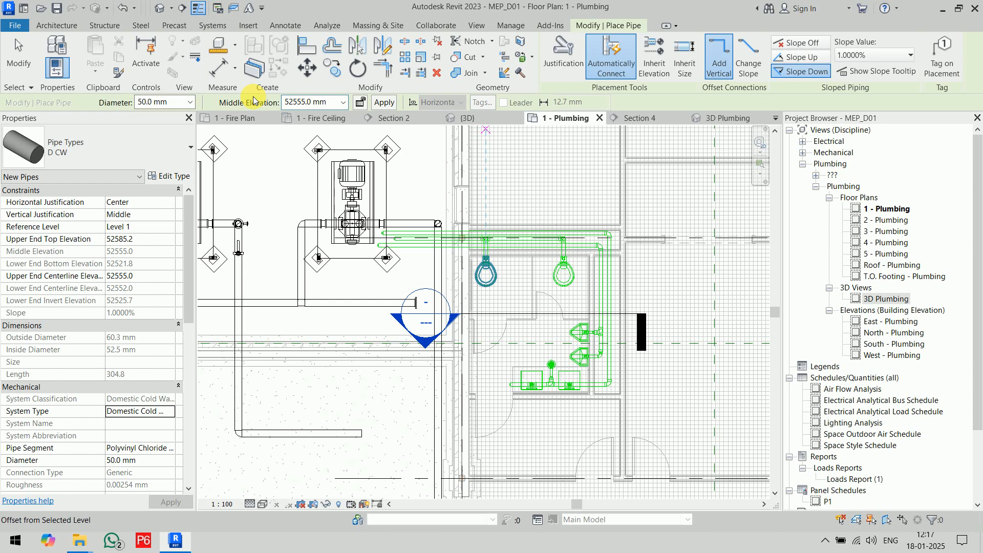
Try to draw a 50 mm D CW drop in the shaft, starting at 22555 mm middle elevation and ending at 1200 mm.
double_click(296, 103)
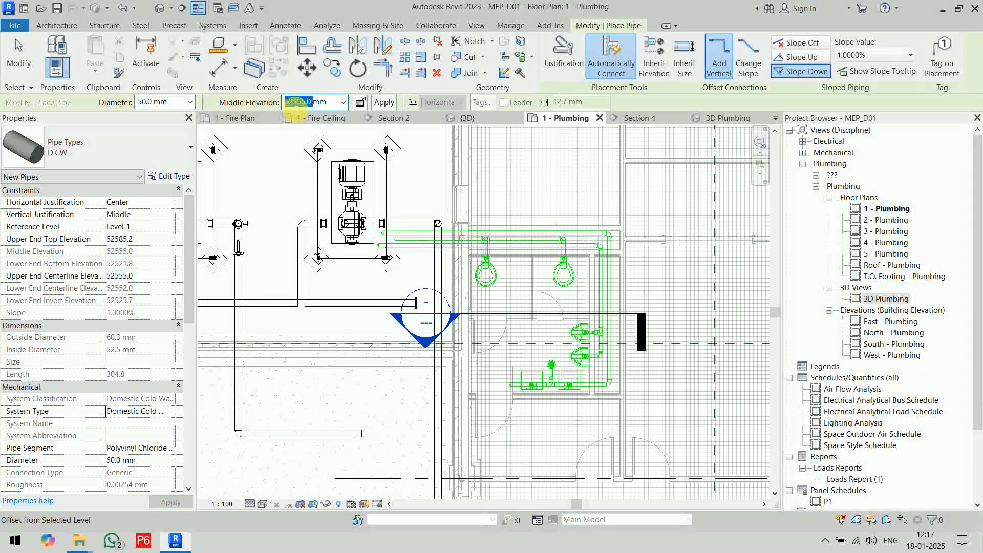
type("22555")
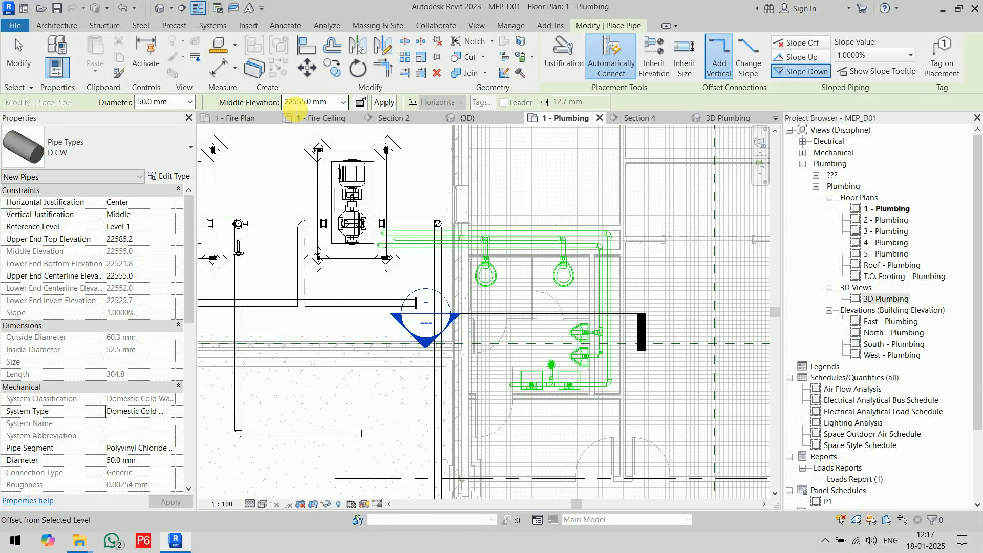
scroll(632, 274, "up", 6)
scroll(608, 250, "up", 5)
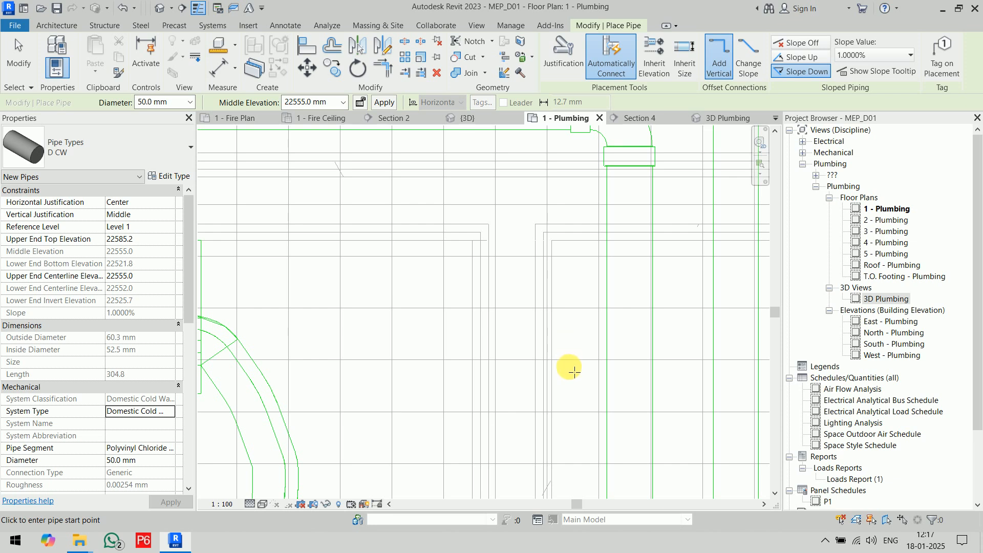
left_click(571, 372)
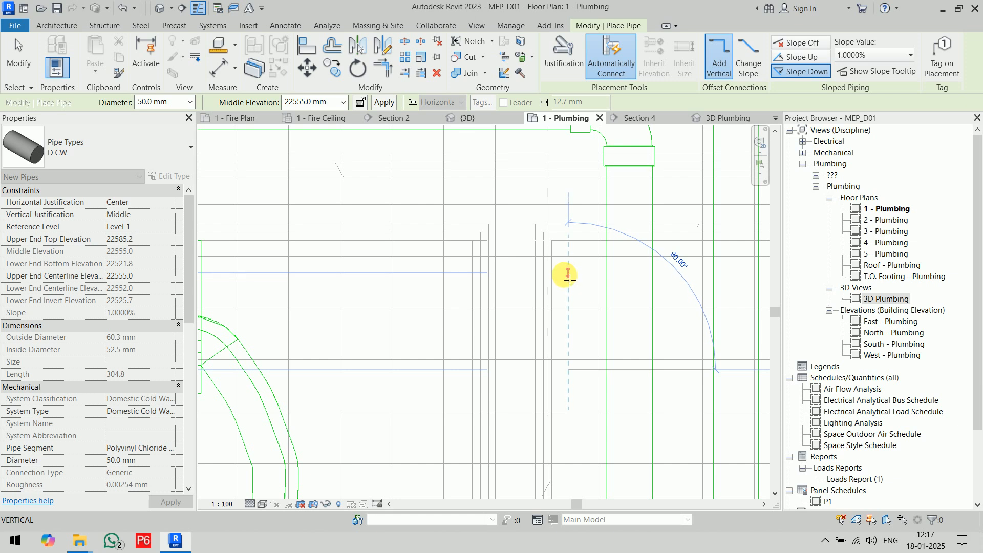
double_click(300, 103)
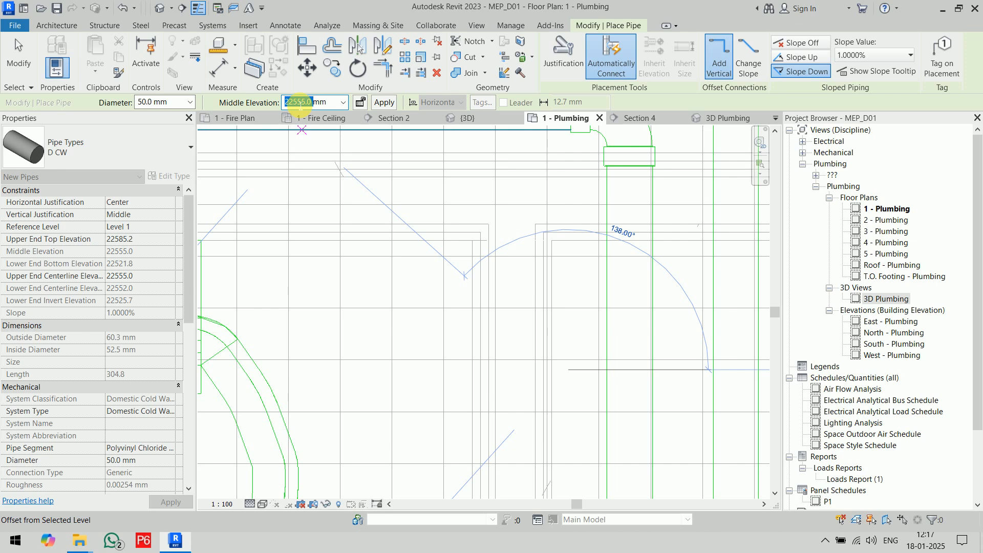
key("Return")
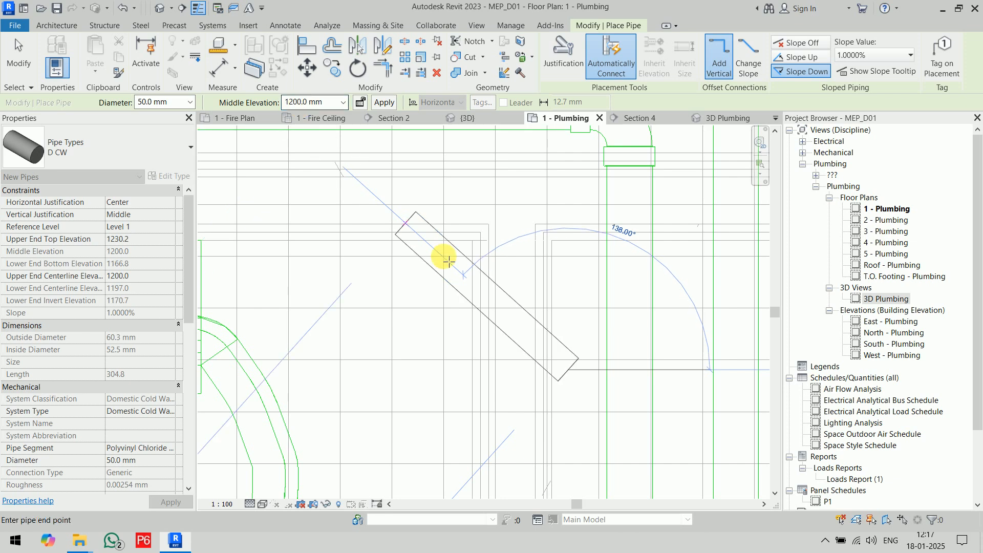
left_click(575, 259)
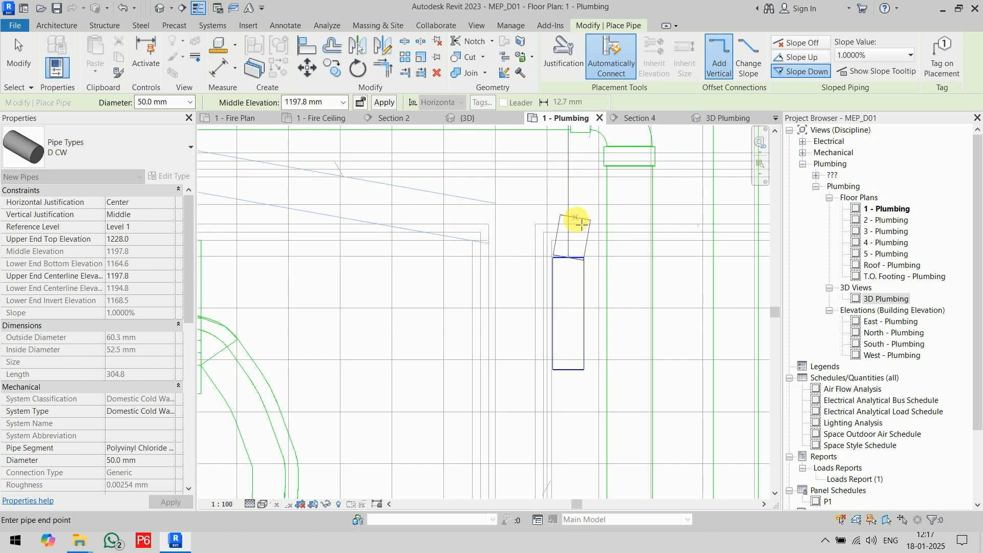
key("Escape")
key("Escape")
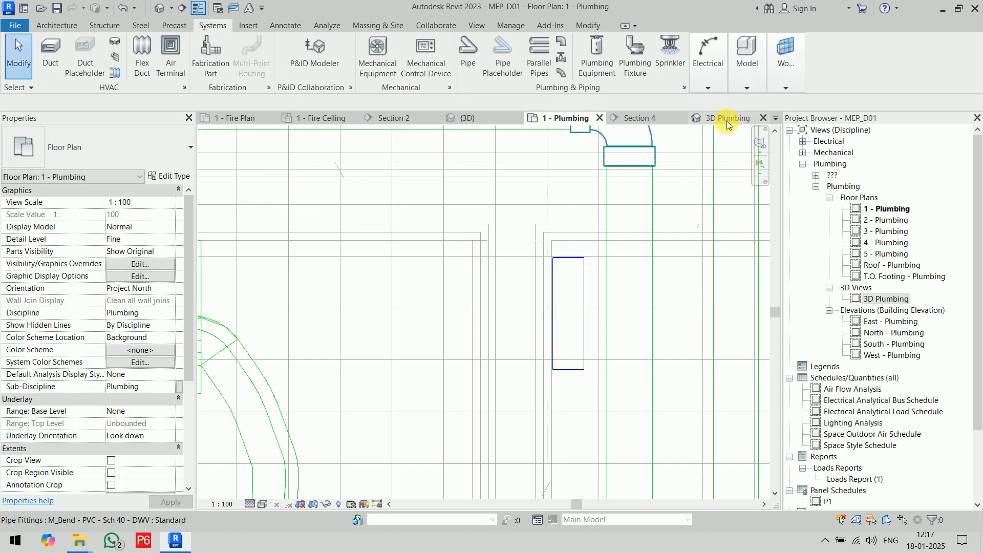
In the 3D Plumbing view, delete the stray D CW pipe segment beside the restroom fixtures.
left_click(725, 121)
middle_click_drag(634, 266, 526, 469)
middle_click_drag(586, 451, 566, 349)
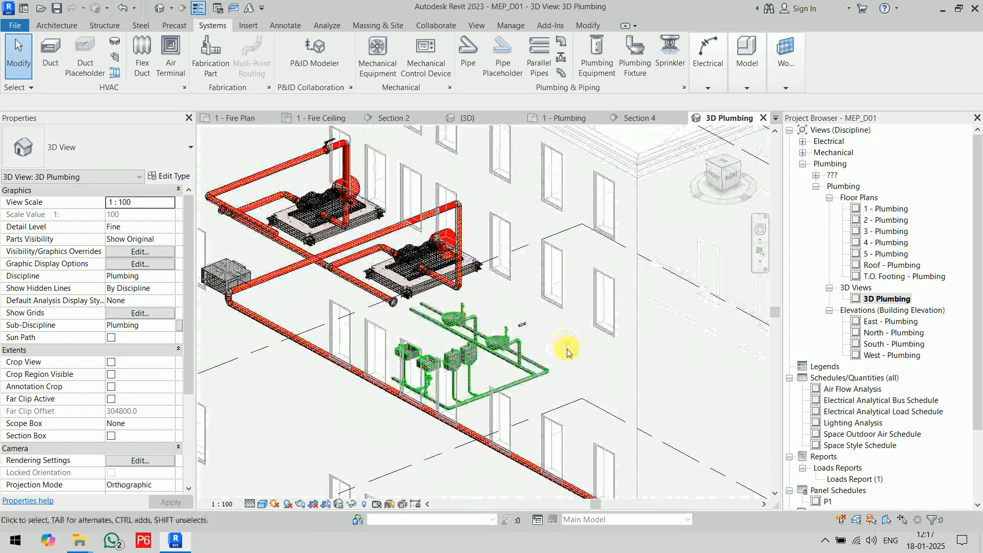
left_click(522, 324)
left_click(582, 329)
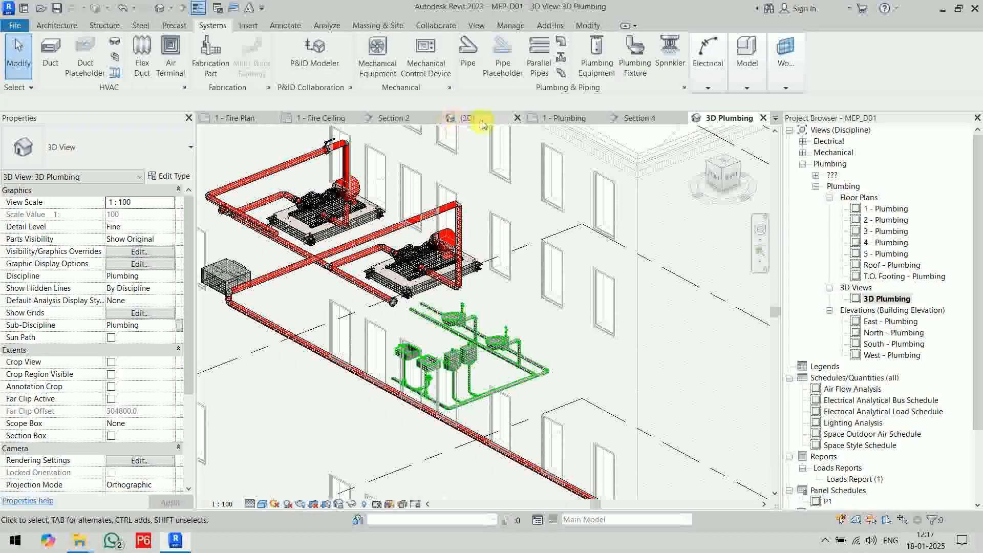
In the Level 1 plumbing plan, draw a horizontal 50 mm D CW pipe across the shaft at 22555 mm middle elevation.
left_click(565, 117)
scroll(609, 328, "up", 6)
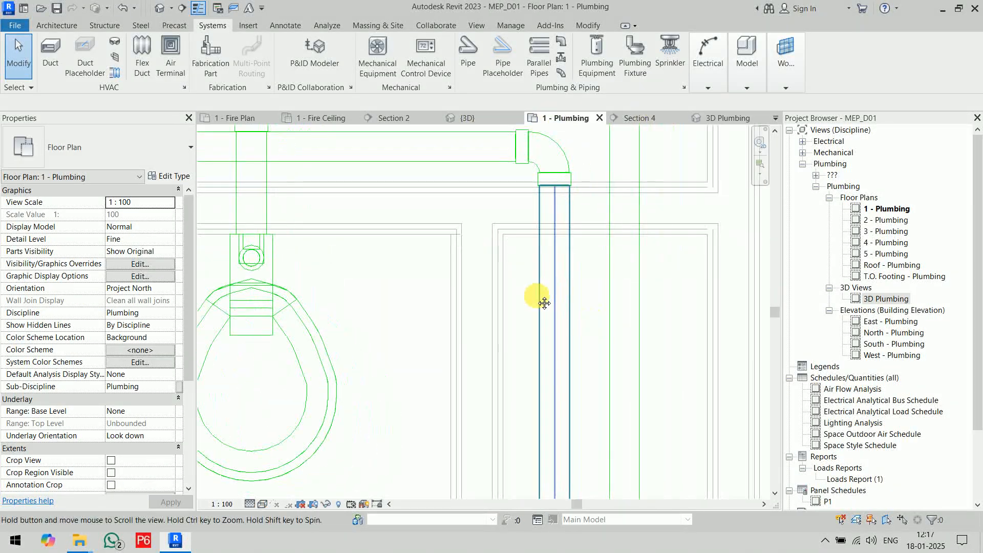
middle_click_drag(544, 302, 543, 306)
left_click(468, 54)
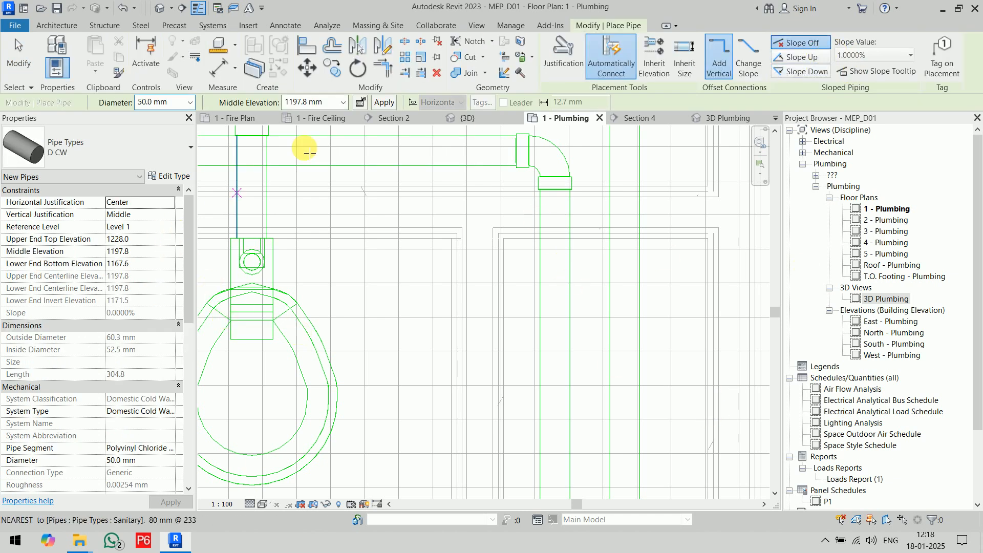
double_click(297, 102)
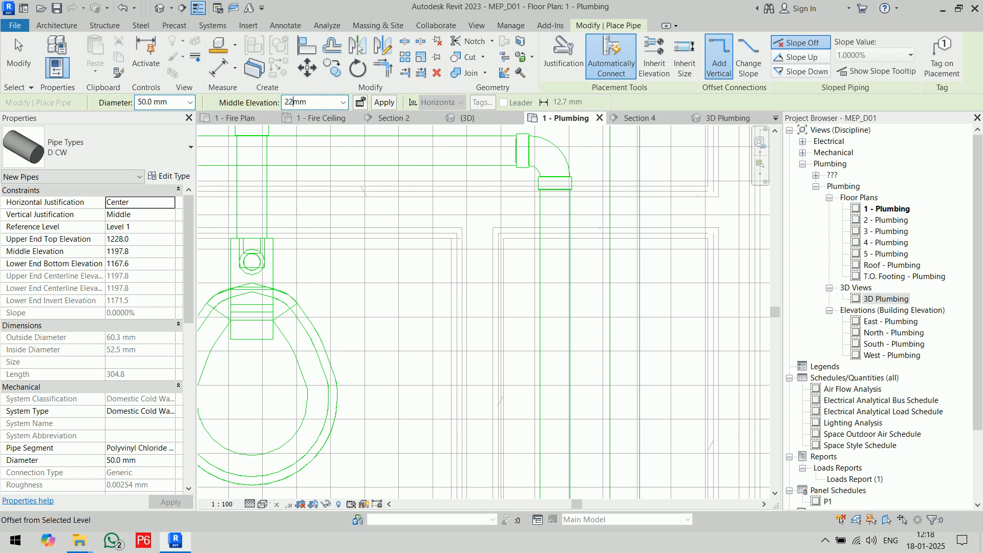
key("Return")
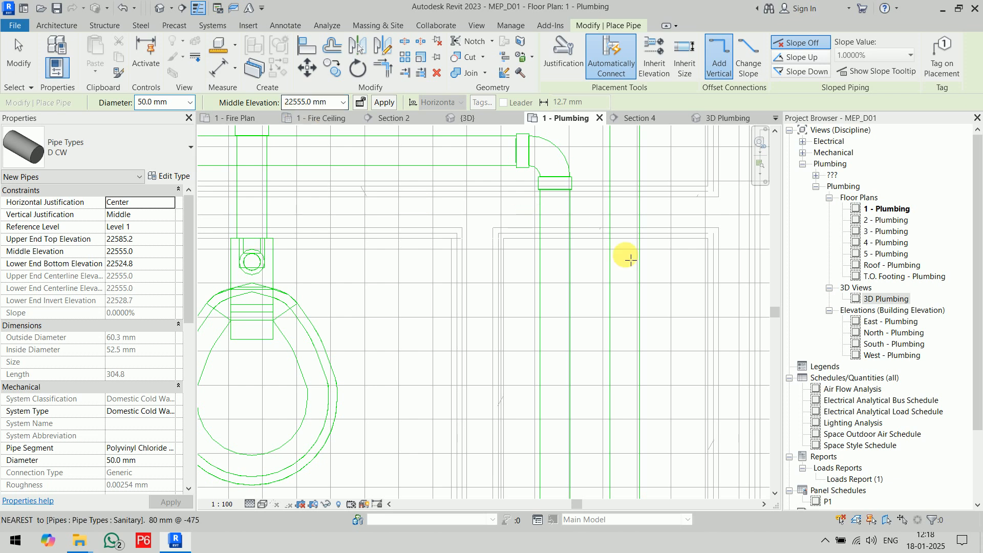
left_click(688, 256)
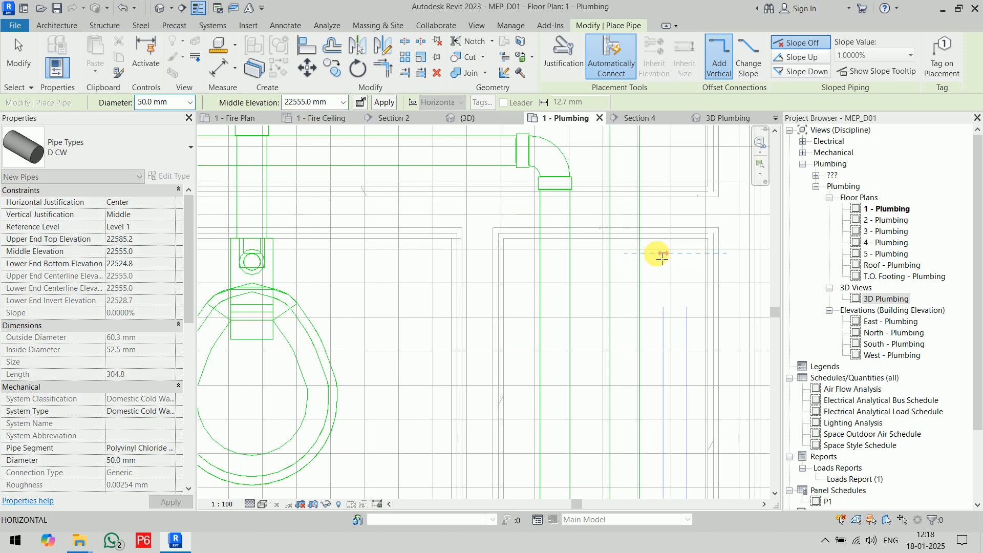
left_click(522, 254)
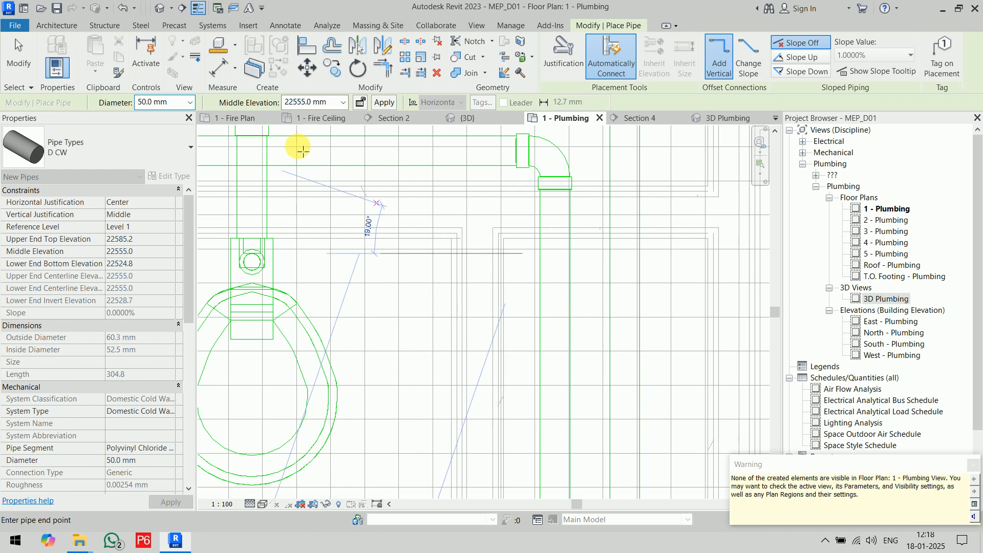
Drop the cold water pipe to 1200 mm middle elevation and run a short length along the shaft.
left_click(300, 106)
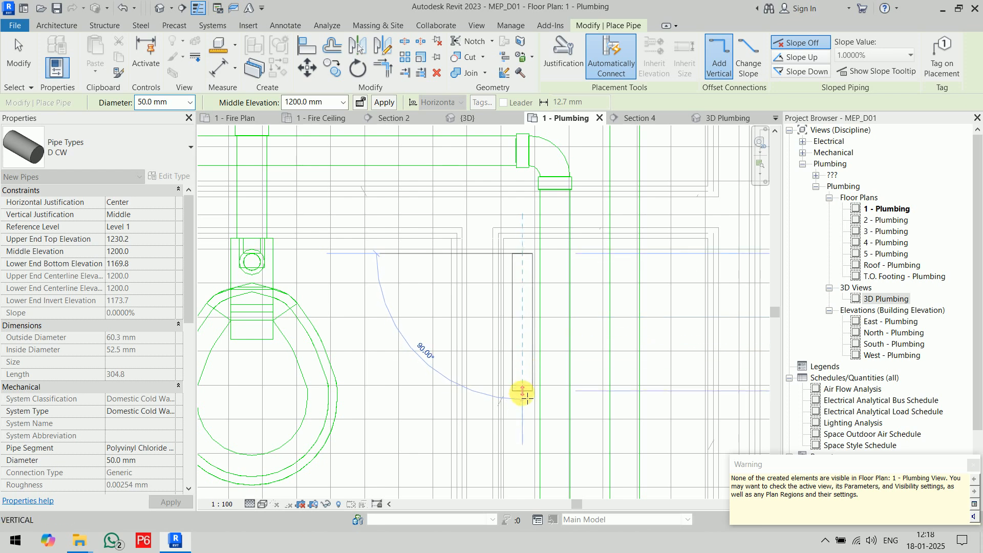
left_click(523, 415)
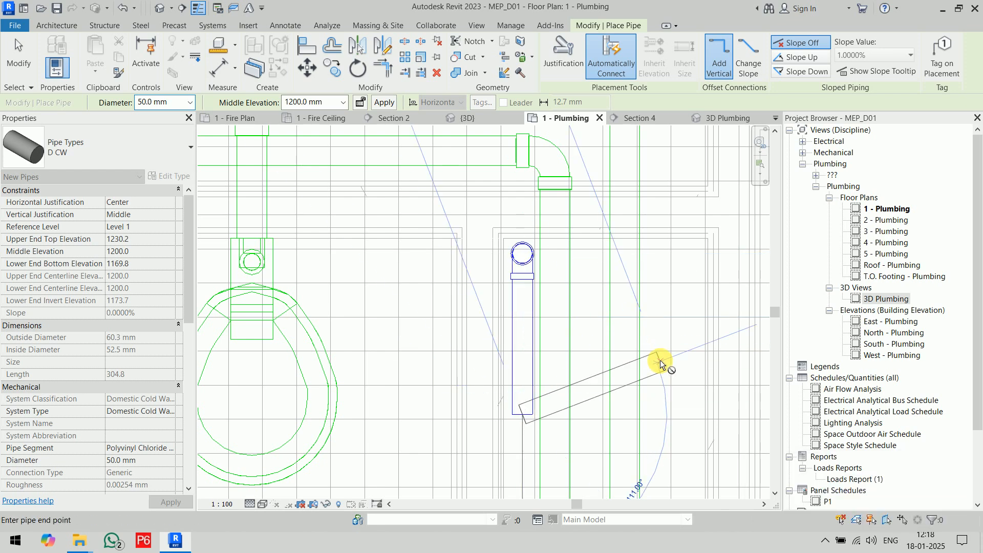
key("Escape")
In the 3D Plumbing view, convert the elbow at the foot of the cold water riser into a tee.
left_click(707, 119)
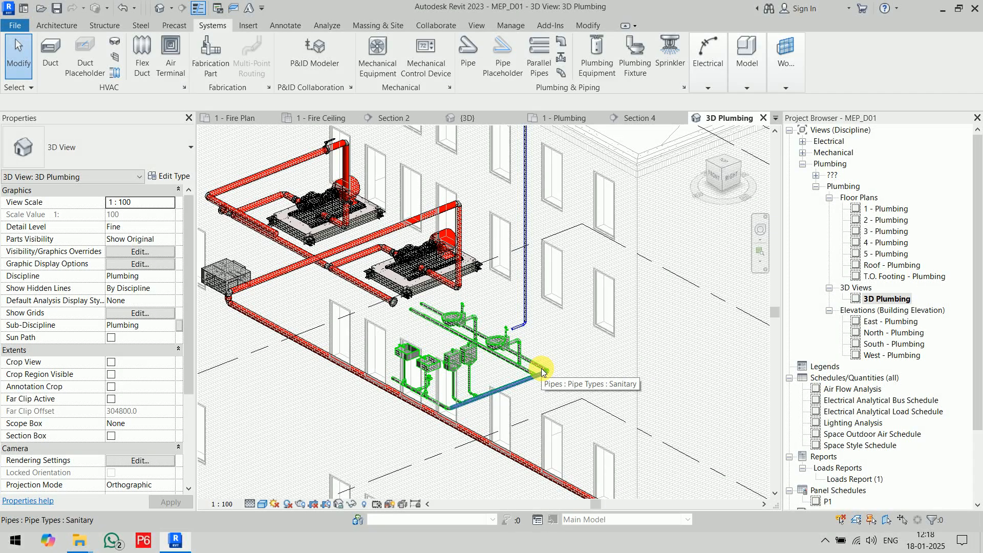
middle_click_drag(567, 328, 543, 453)
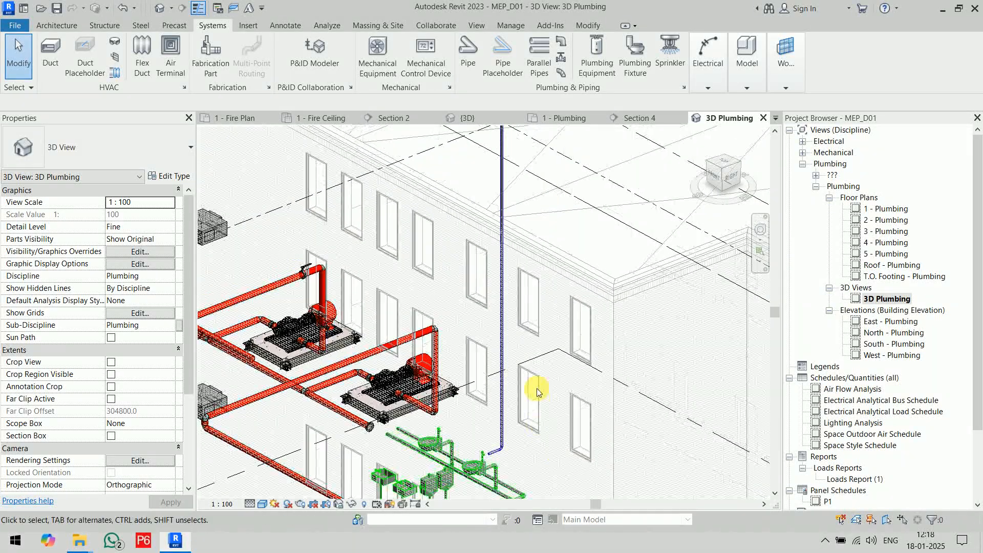
scroll(536, 392, "down", 5)
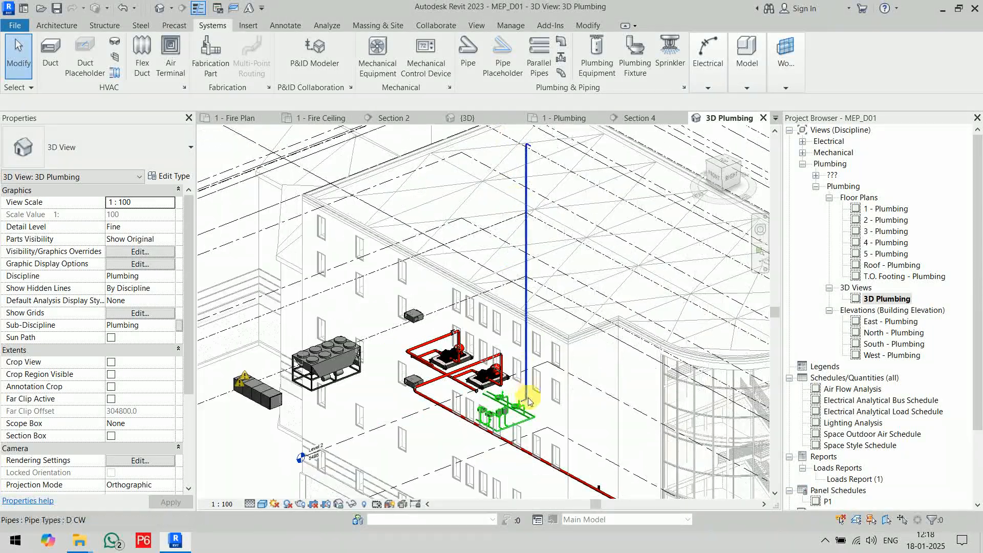
scroll(527, 144, "up", 5)
middle_click_drag(501, 506, 510, 323)
scroll(510, 322, "up", 5)
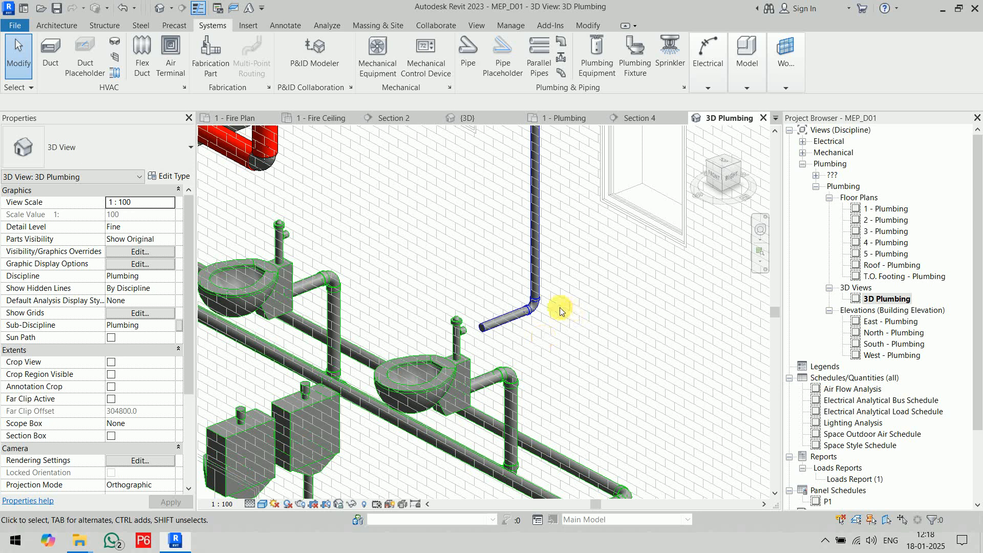
scroll(558, 309, "up", 5)
left_click(504, 308)
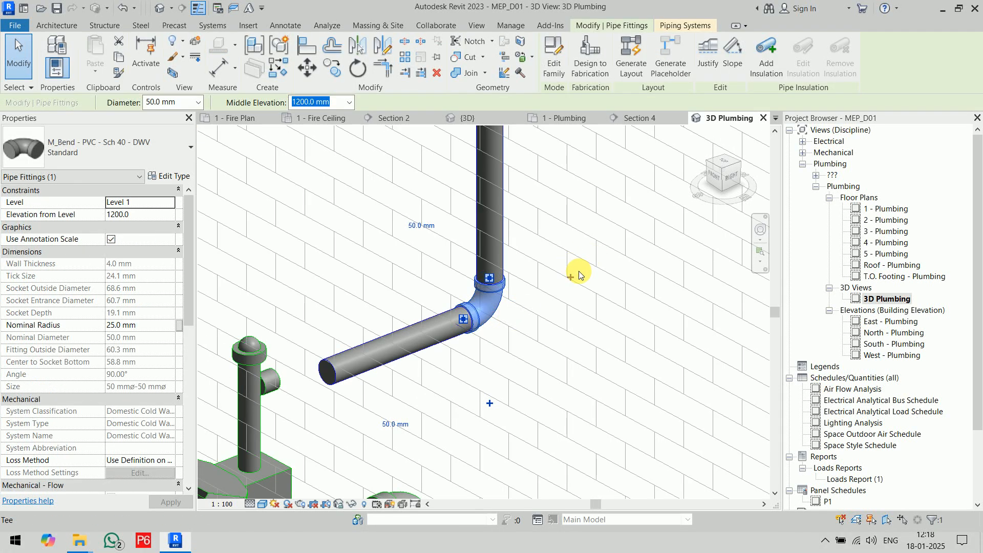
left_click(625, 379)
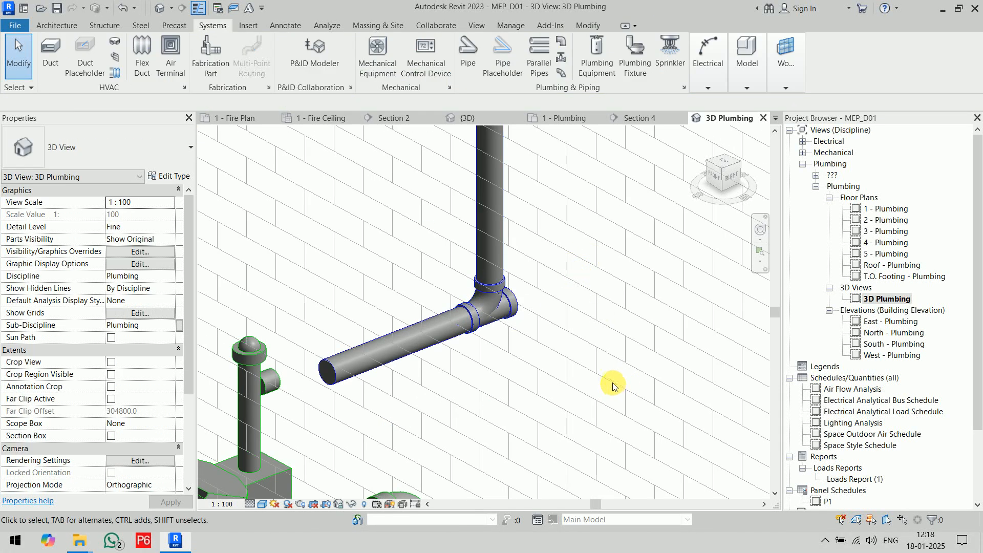
In the Level 1 plumbing plan, draw a short 50 mm D CW pipe from the tee's open end into the wall behind the toilets.
left_click(578, 120)
scroll(557, 214, "up", 5)
left_click(502, 258)
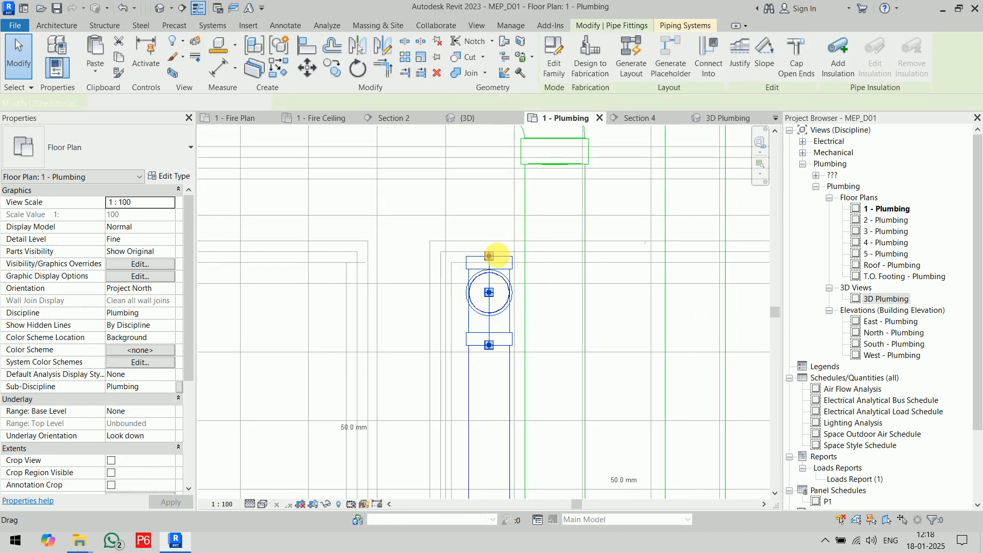
right_click(489, 256)
left_click(522, 265)
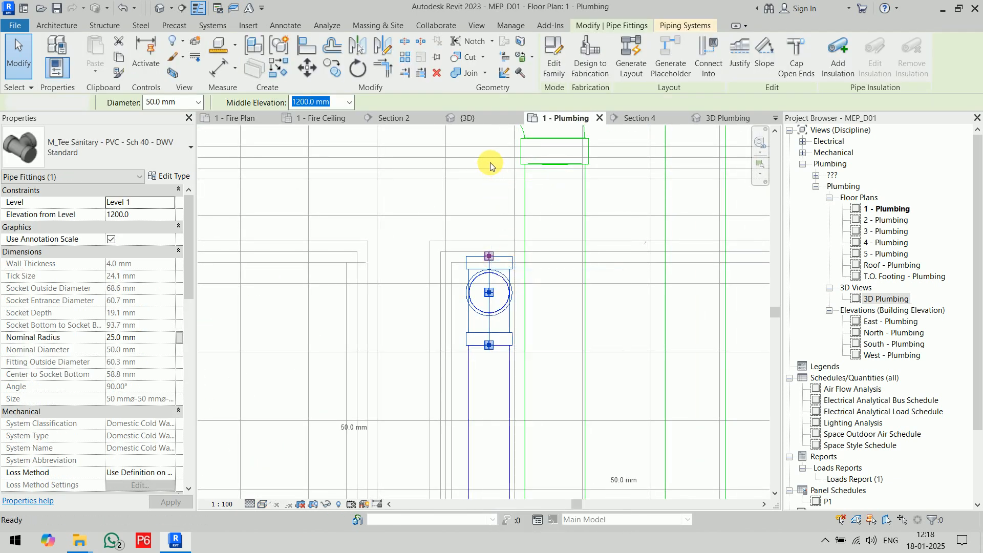
scroll(481, 143, "down", 2)
middle_click_drag(480, 142, 574, 313)
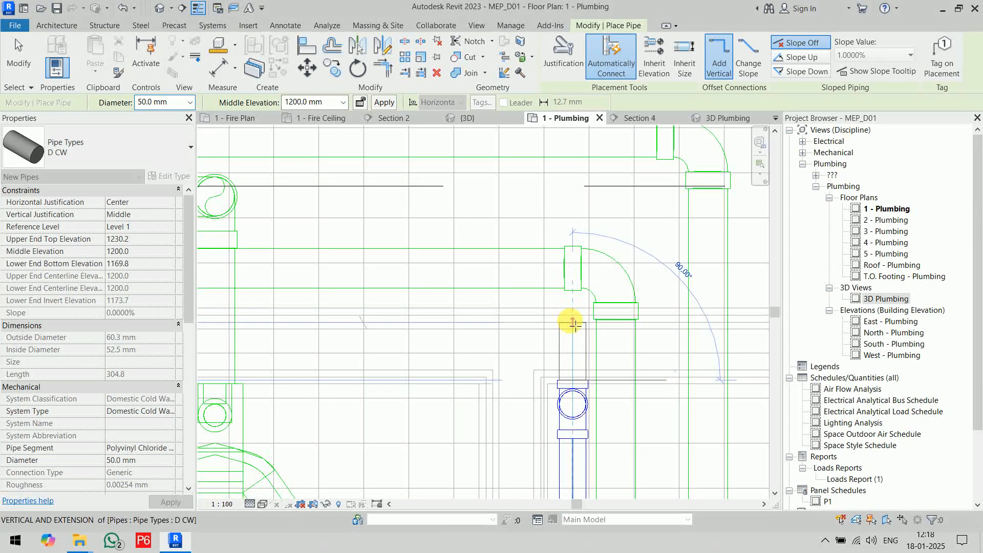
left_click(573, 323)
Continue the D CW pipe at 1200 mm along the wall behind both toilets, ending just past the far one.
middle_click_drag(251, 318, 623, 290)
scroll(567, 299, "down", 2)
scroll(563, 305, "down", 2)
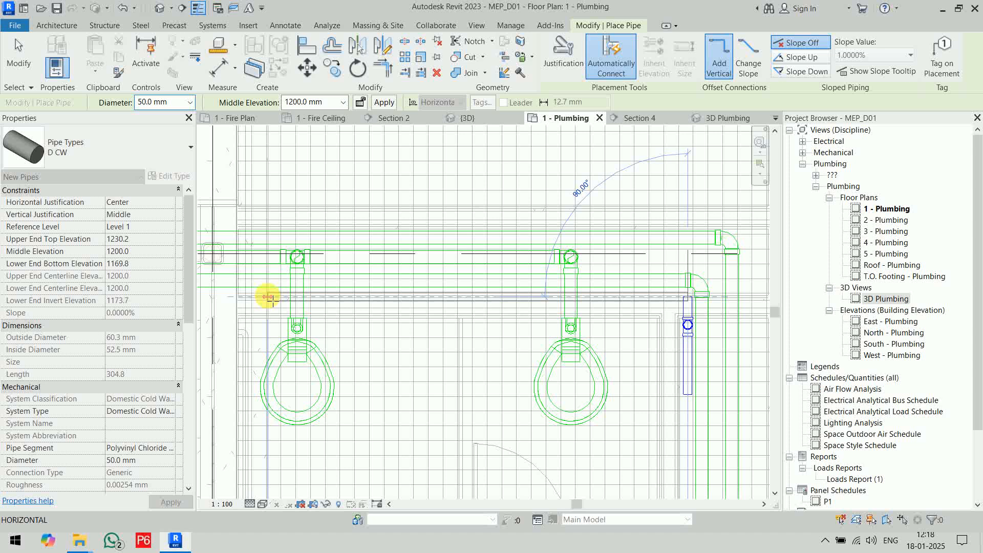
left_click(265, 296)
key("Escape")
key("Escape")
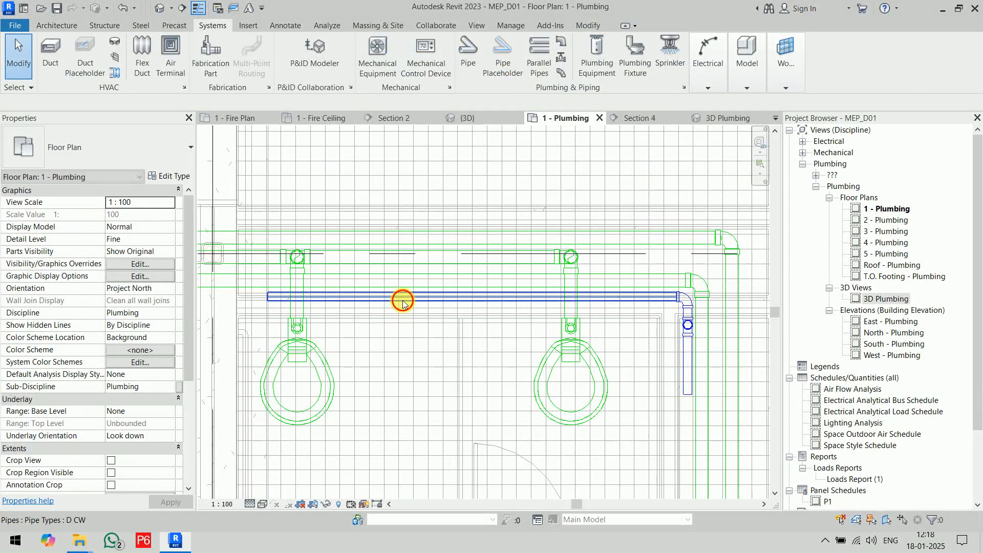
Try to change both the long cold water branch pipe and the short pipe beside the tee to 40 mm diameter.
scroll(706, 319, "up", 3)
left_click(653, 297, "ctrl")
left_click(729, 363, "ctrl")
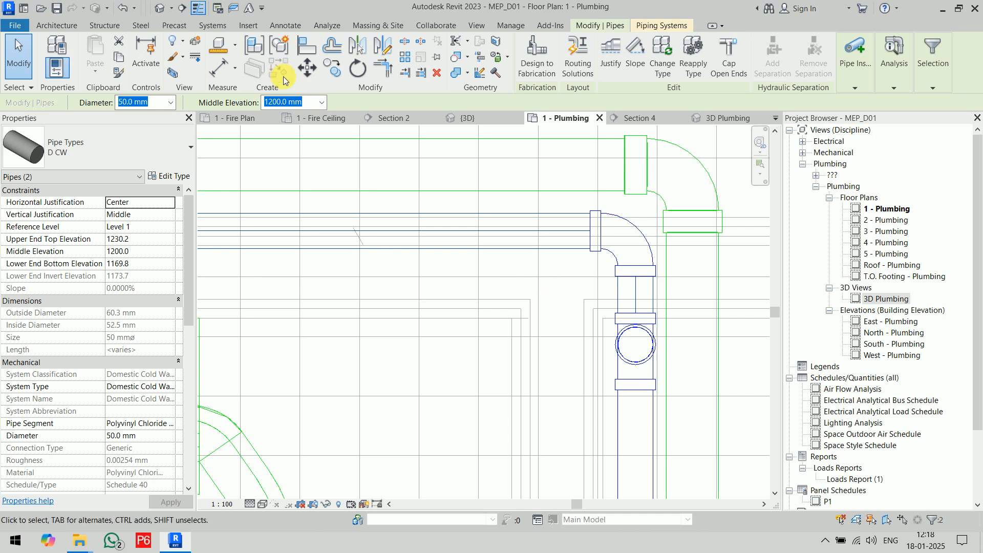
left_click(169, 104)
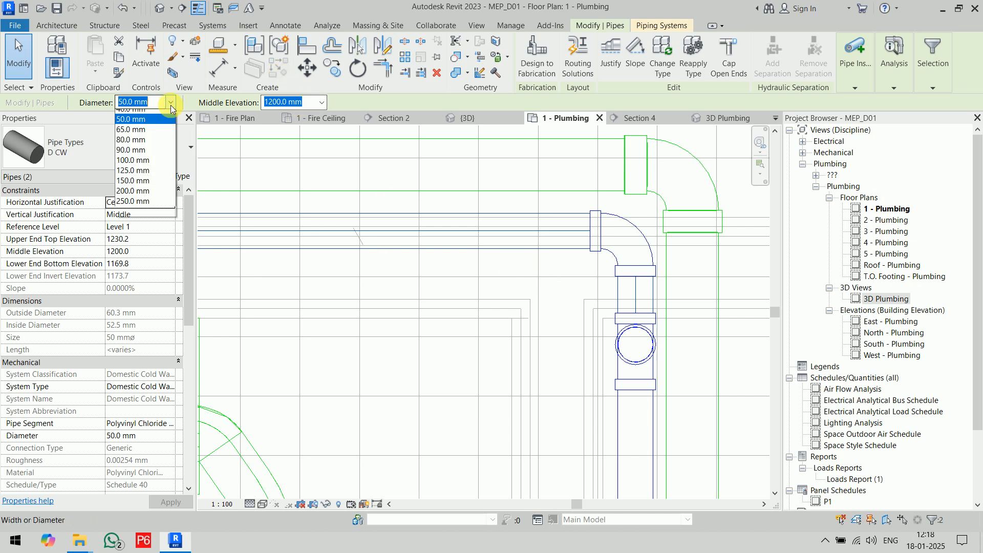
left_click(142, 115)
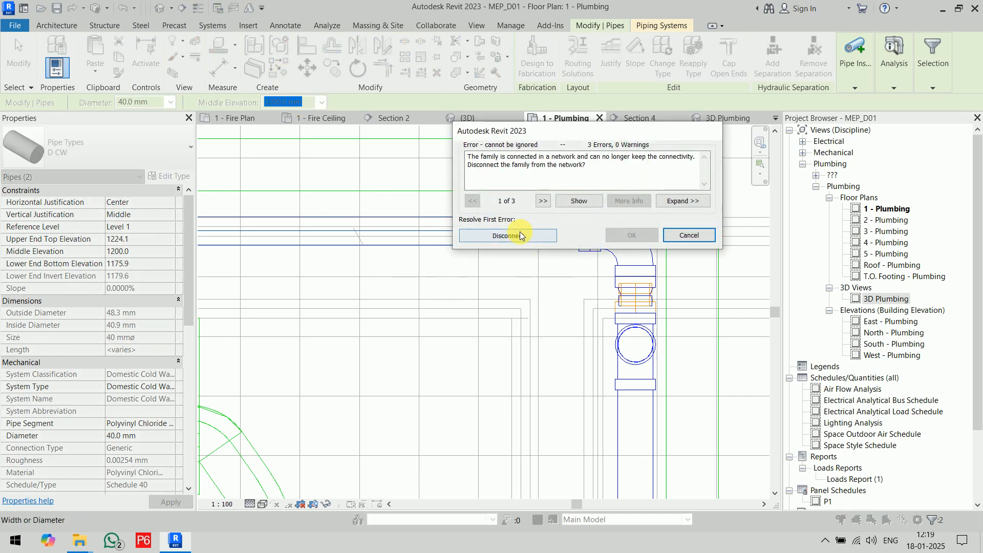
left_click(712, 243)
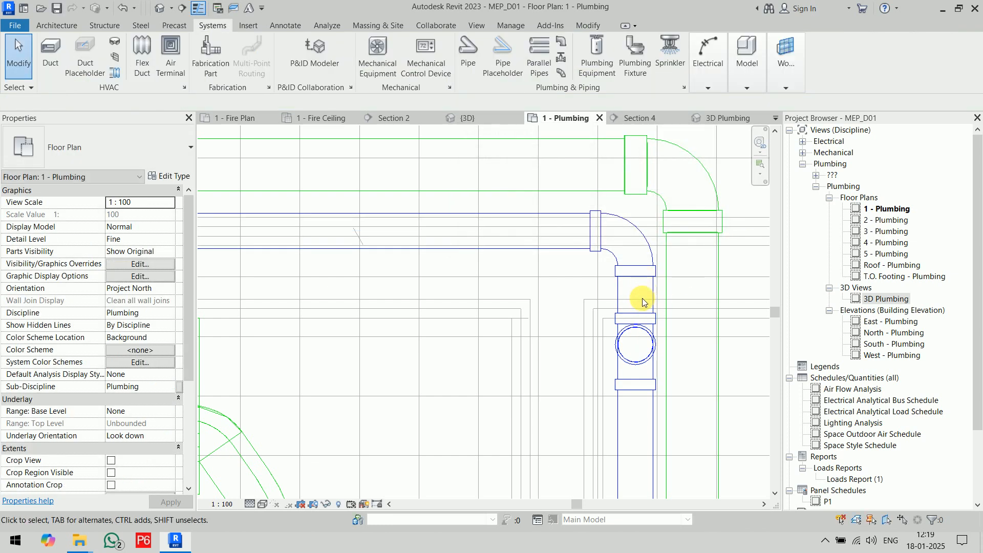
Set the diameter of the long cold water branch pipe behind the toilets to 40 mm.
left_click(491, 220)
left_click(289, 103)
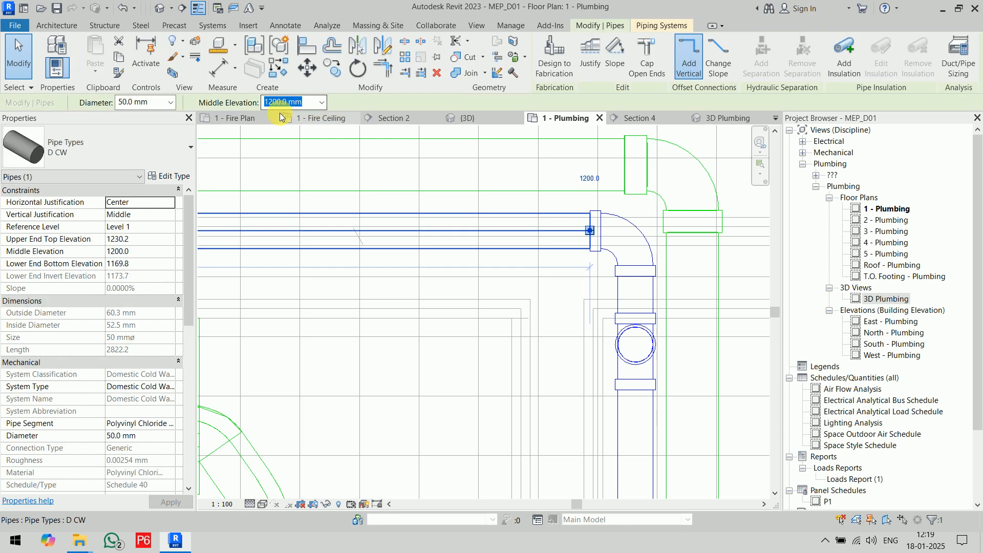
left_click(170, 103)
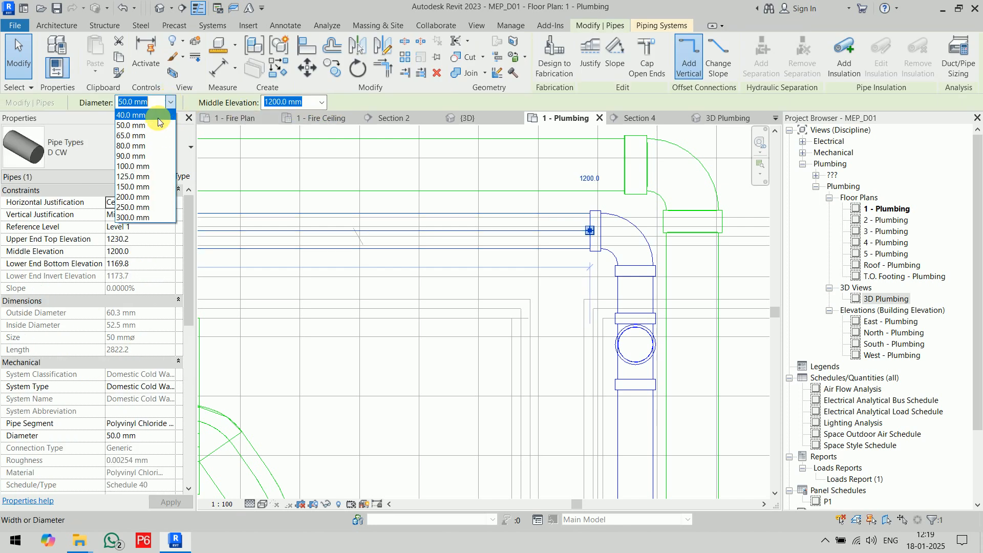
left_click(131, 115)
left_click(468, 308)
Try to connect the toilet nearest the shaft into the cold water branch pipe behind it.
scroll(470, 307, "down", 3)
middle_click_drag(476, 317, 607, 277)
middle_click_drag(534, 290, 606, 250)
left_click(590, 304)
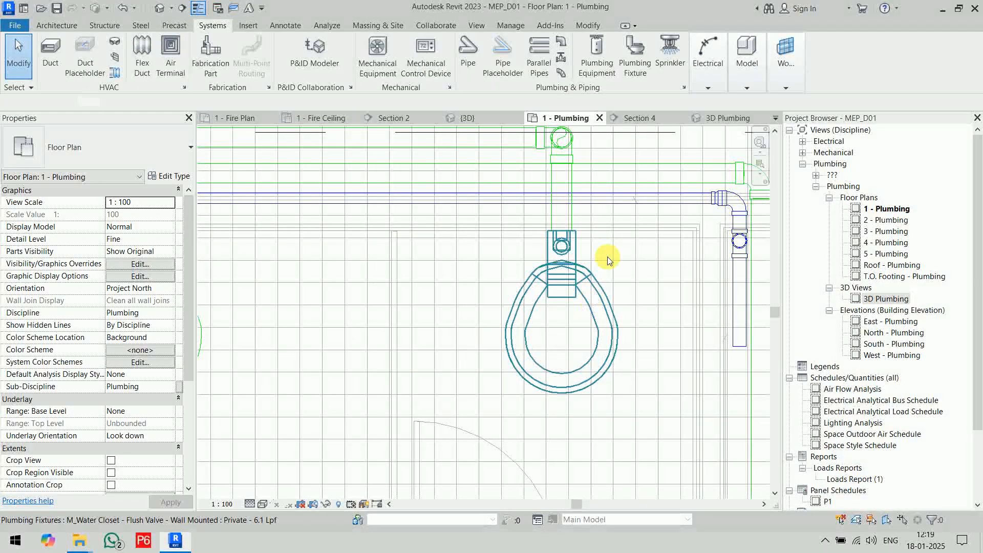
left_click(627, 66)
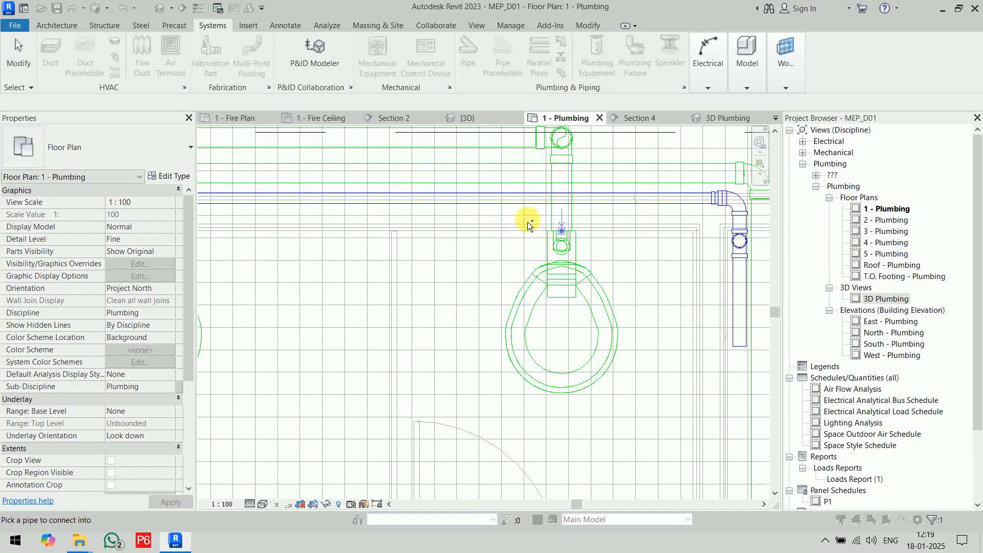
left_click(486, 198)
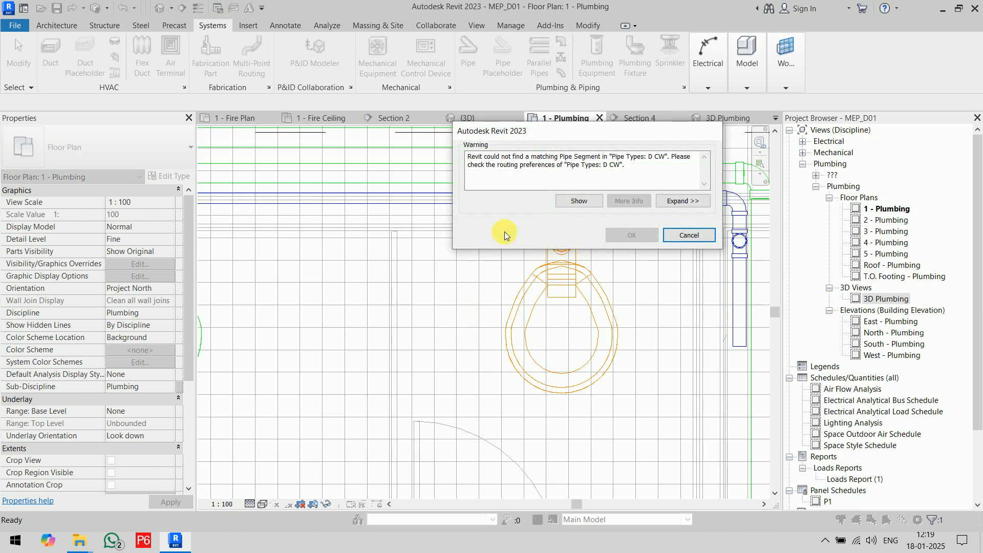
left_click(700, 237)
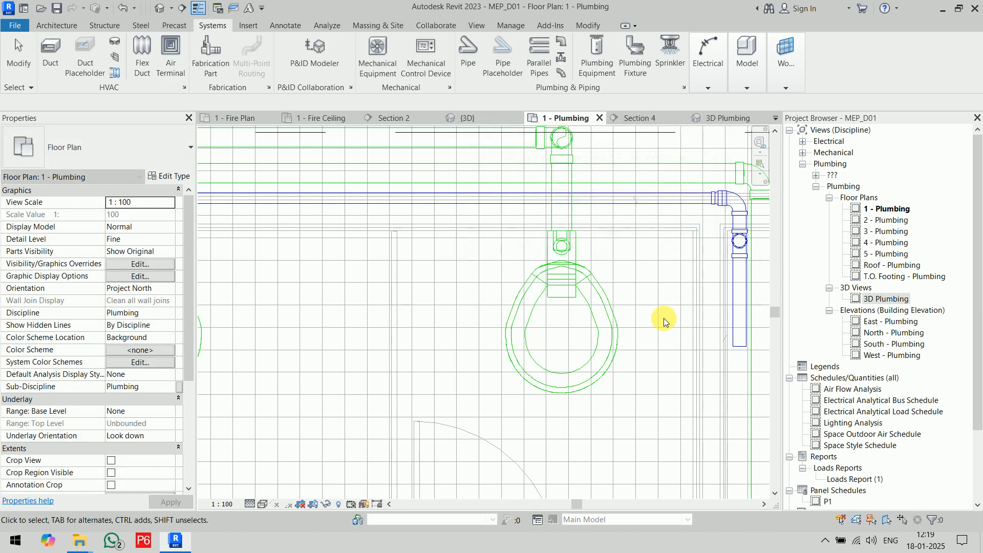
left_click(606, 305)
middle_click_drag(670, 289, 659, 382)
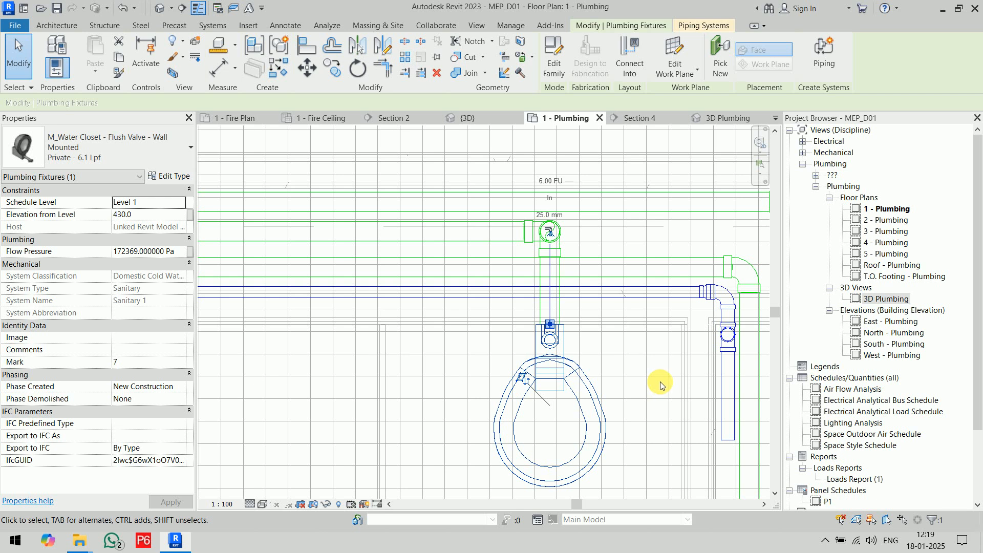
left_click(660, 385)
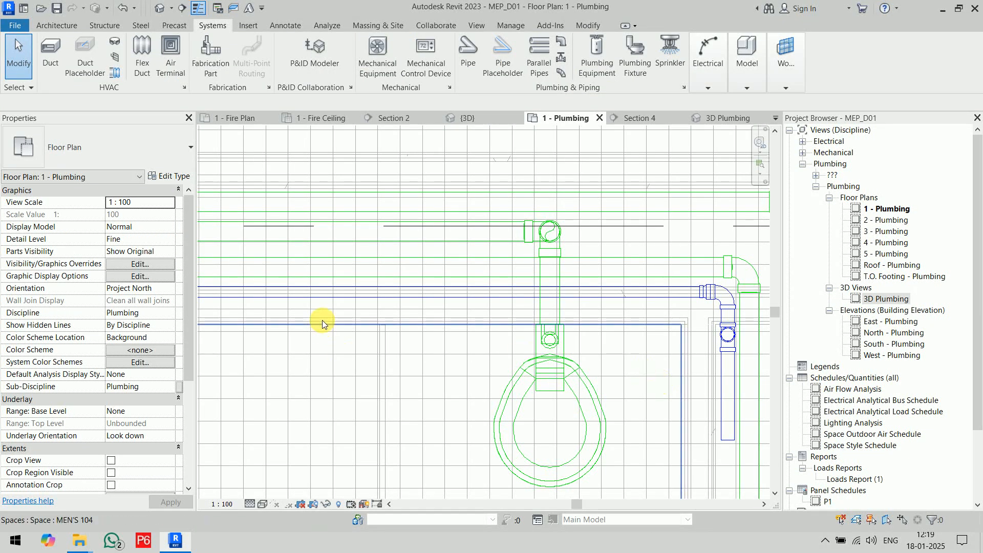
Check the Polyvinyl Chloride - Rigid - Schedule 40 size catalog and set that segment's minimum size to 15 mm in the D CW routing preferences.
left_click(378, 290)
left_click(174, 176)
left_click(600, 174)
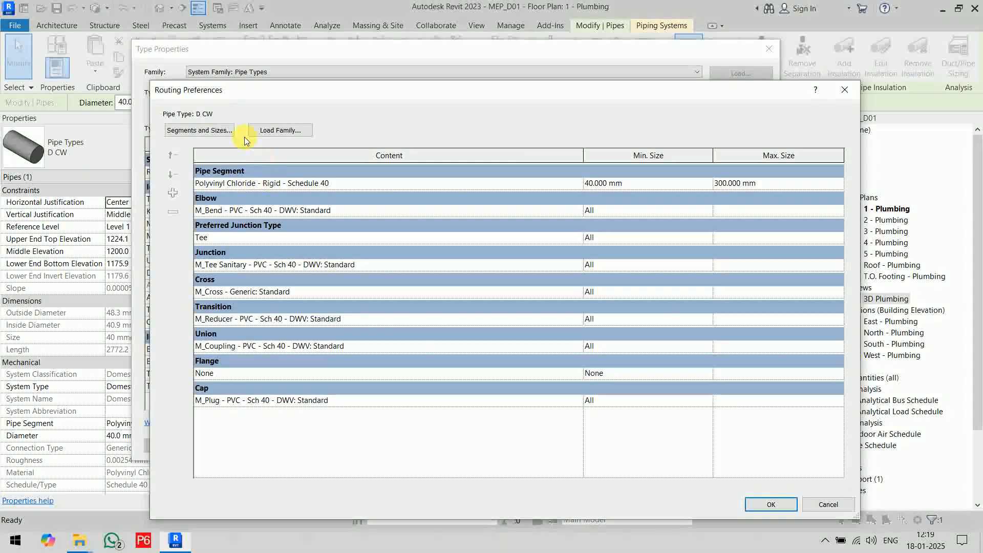
left_click(212, 131)
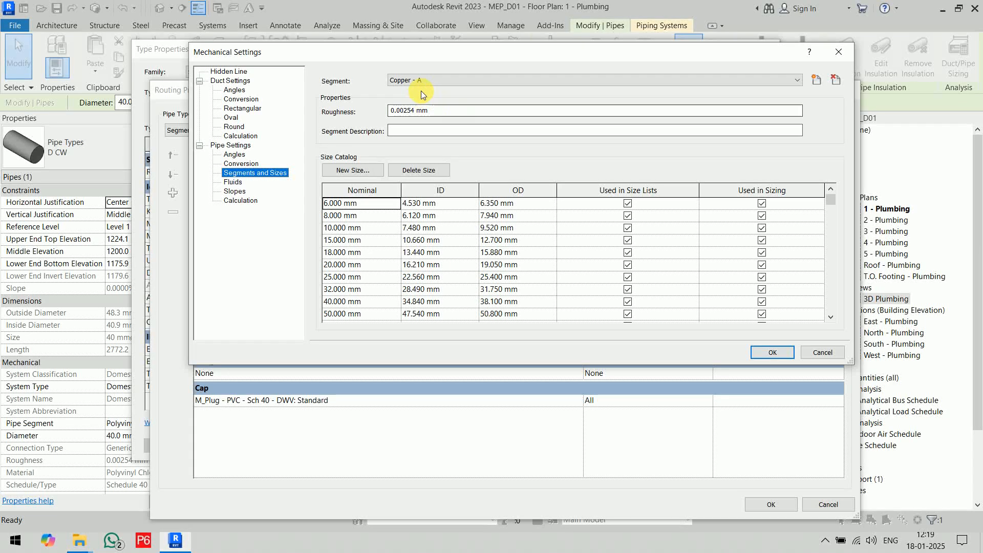
left_click(427, 79)
left_click(535, 198)
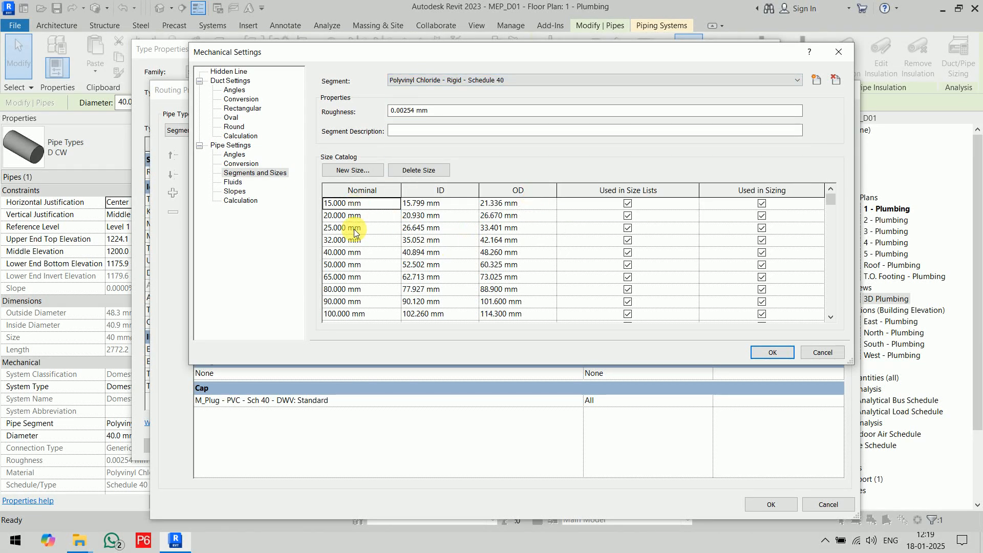
left_click(812, 352)
left_click(709, 184)
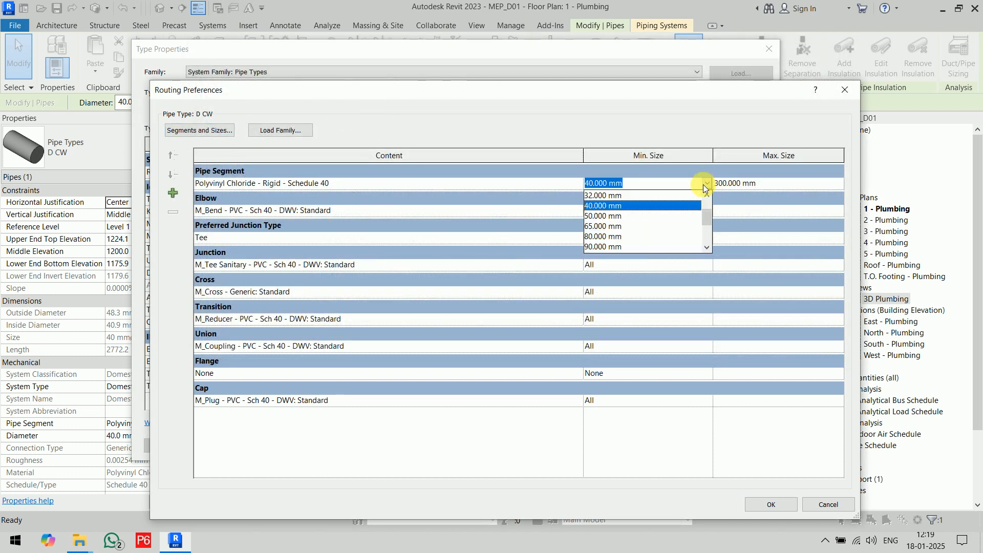
left_click(634, 195)
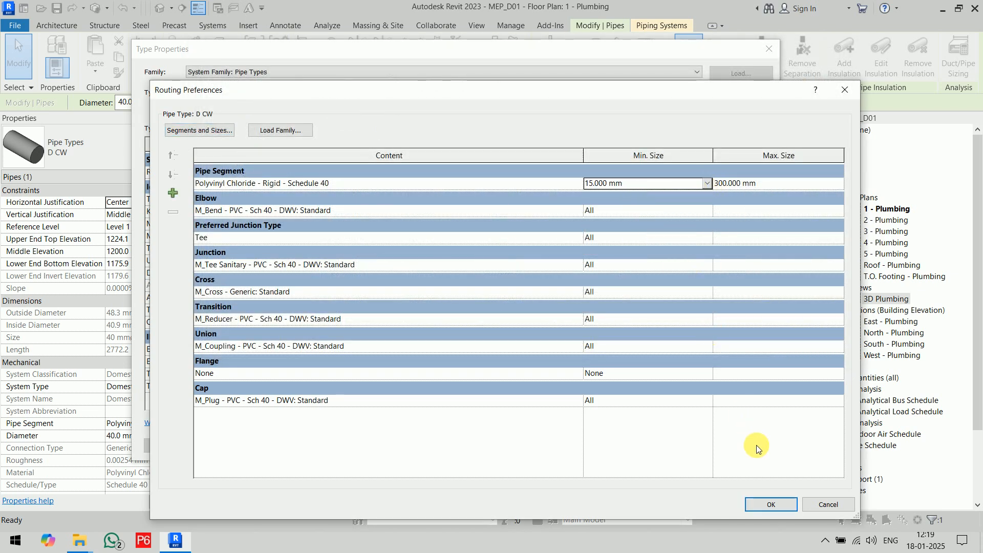
left_click(775, 505)
left_click(628, 449)
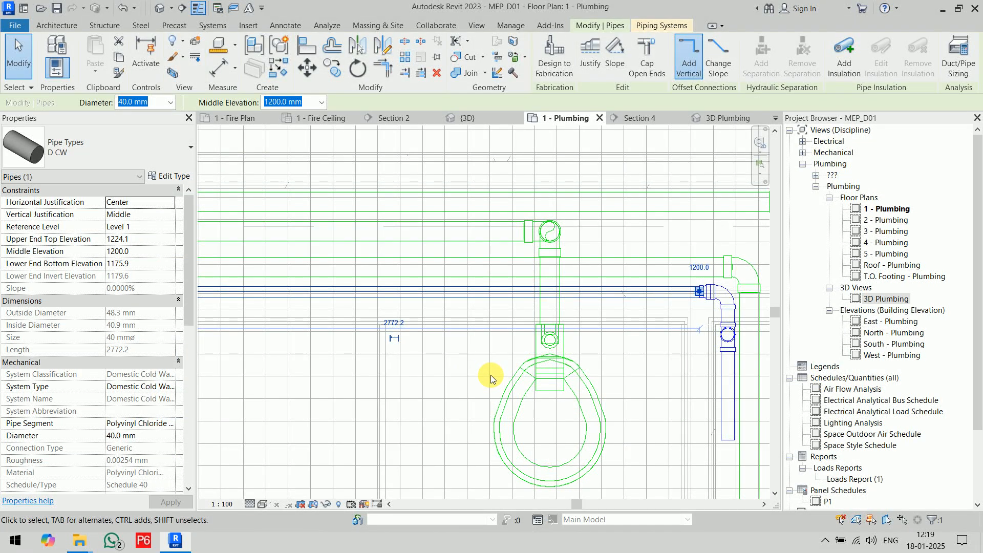
Retry connecting the toilet nearest the shaft into the 40 mm branch pipe with the revised routing preferences.
left_click(487, 374)
left_click(575, 391)
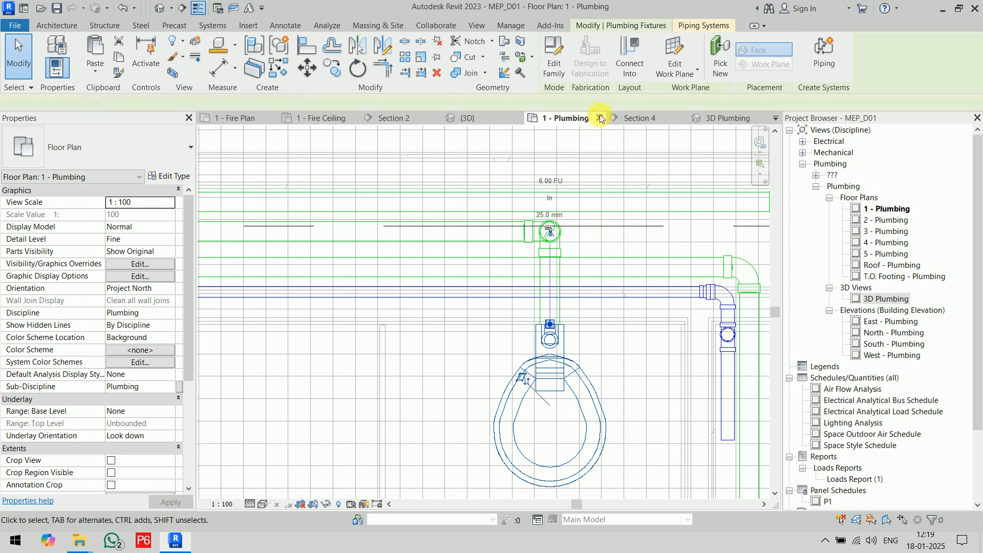
left_click(628, 47)
left_click(601, 295)
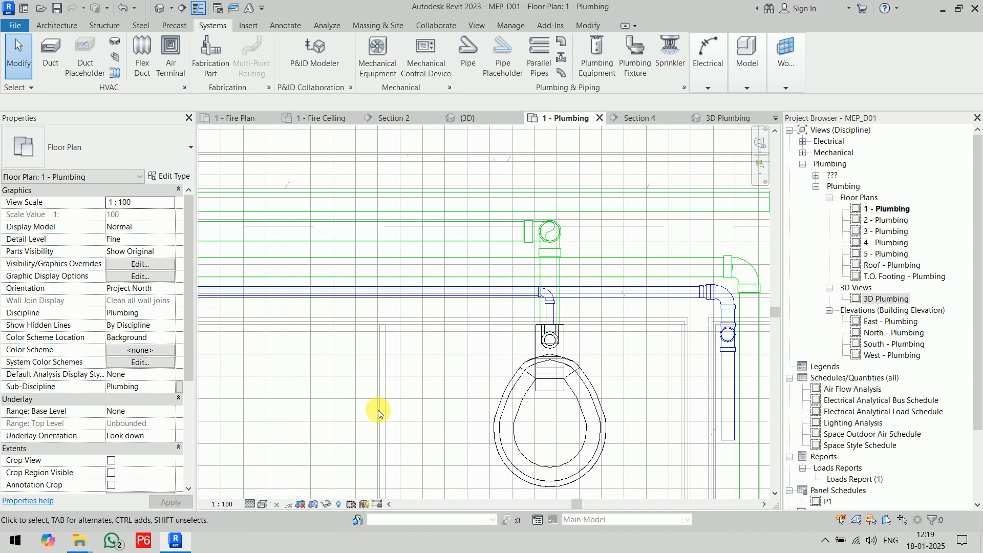
scroll(359, 391, "down", 5)
scroll(423, 320, "up", 5)
left_click(402, 250)
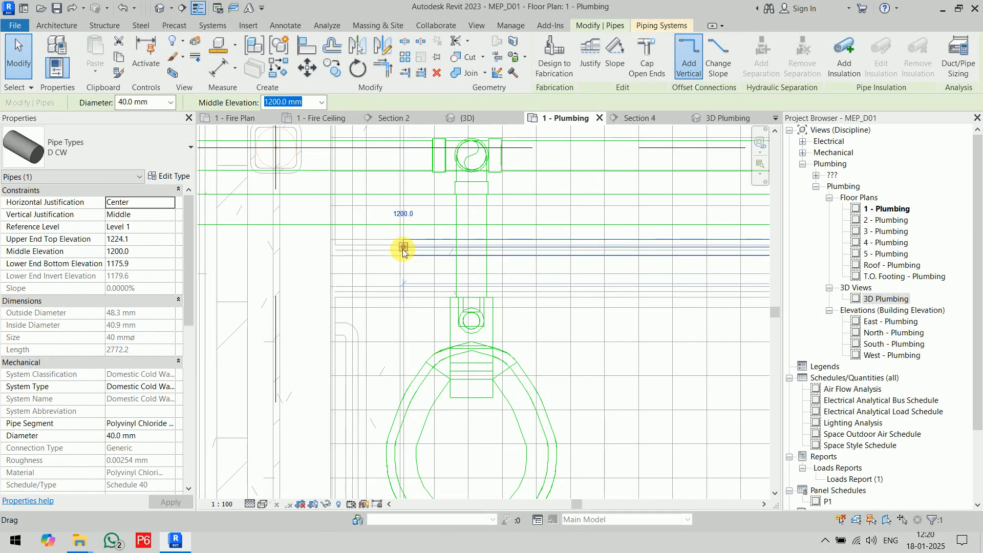
right_click(402, 251)
left_click(413, 265)
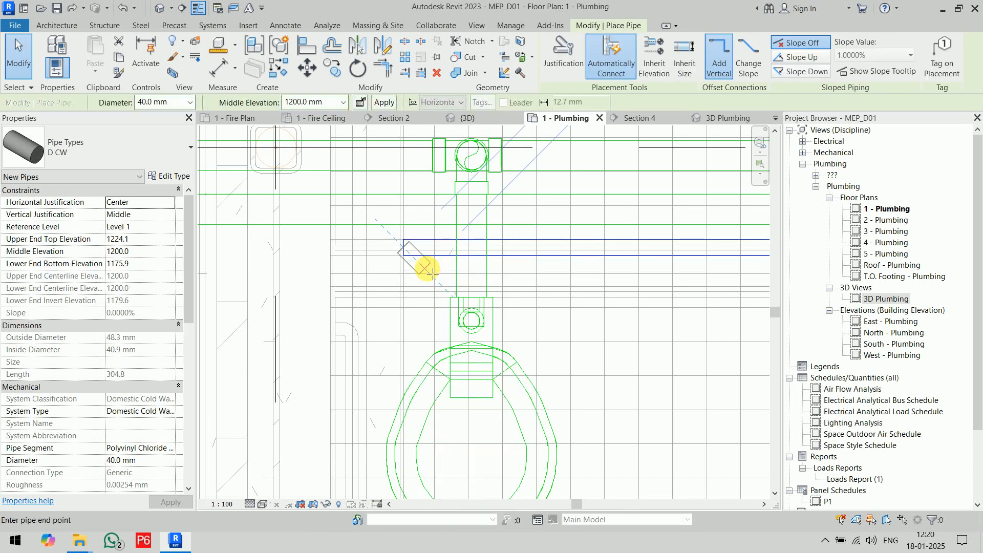
key("Escape")
key("Escape")
Cap the open end of the 40 mm cold water branch pipe just past the far toilet.
left_click(412, 251)
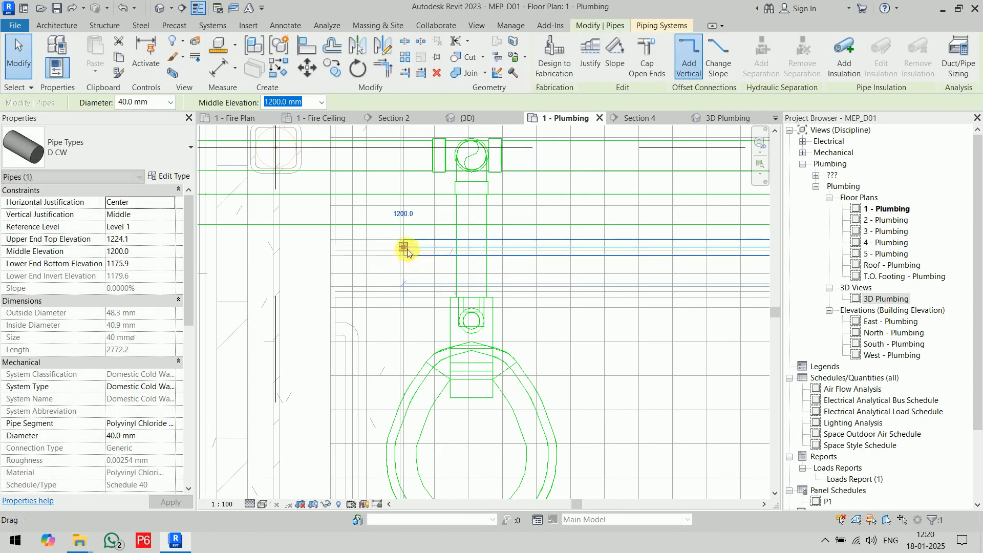
right_click(407, 251)
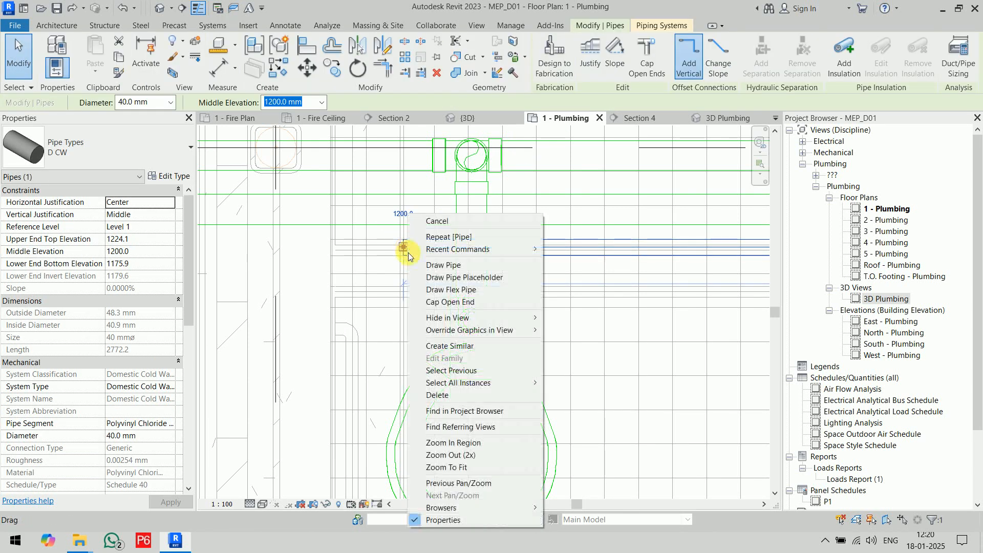
left_click(459, 302)
Connect the far toilet and the toilet nearest the shaft into the capped 40 mm cold water branch pipe.
left_click(569, 378)
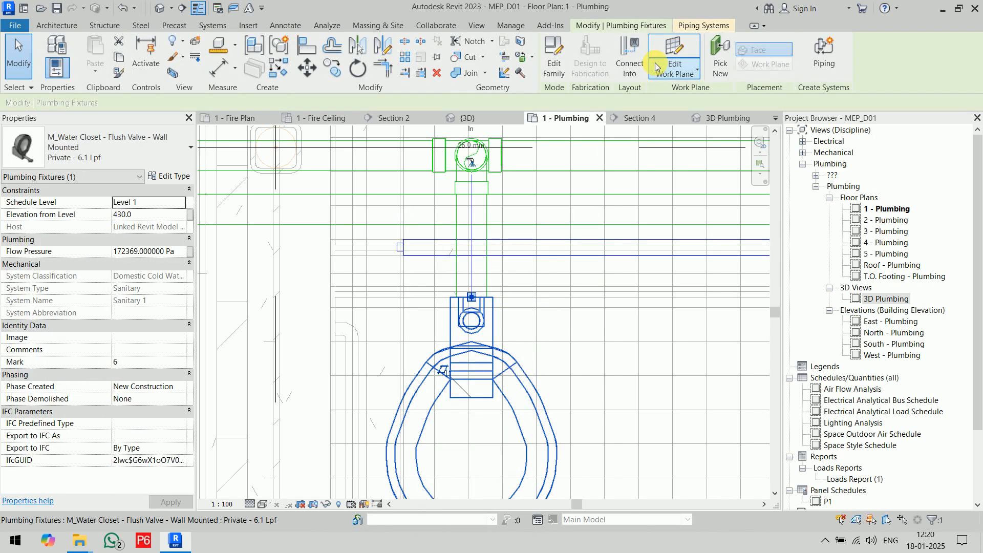
left_click(632, 60)
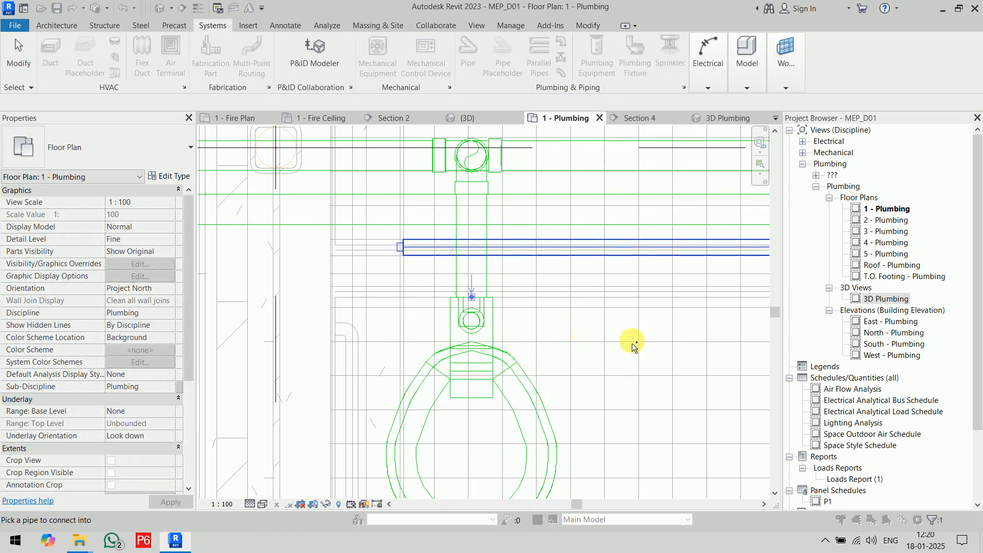
key("Escape")
middle_click_drag(285, 362, 531, 416)
left_click(532, 417)
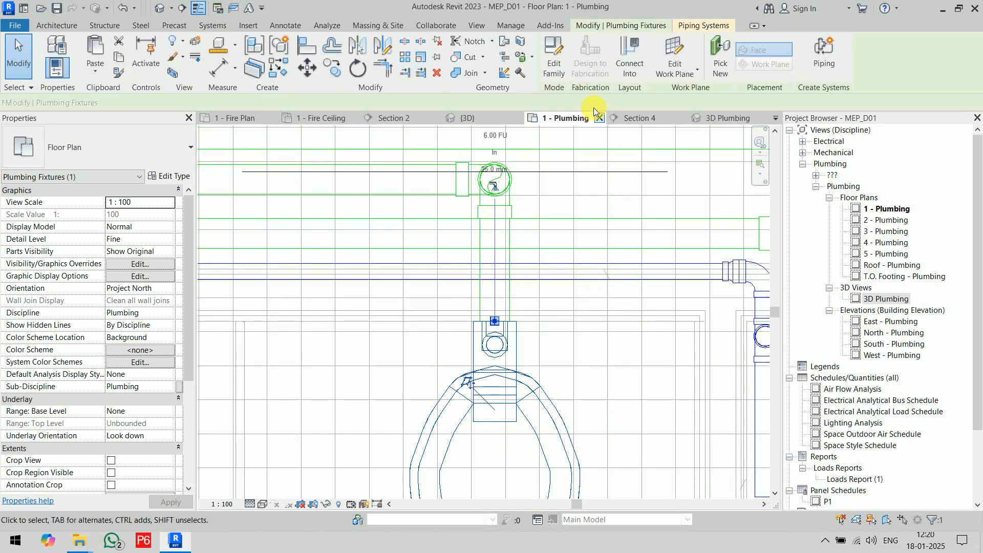
left_click(629, 60)
left_click(572, 271)
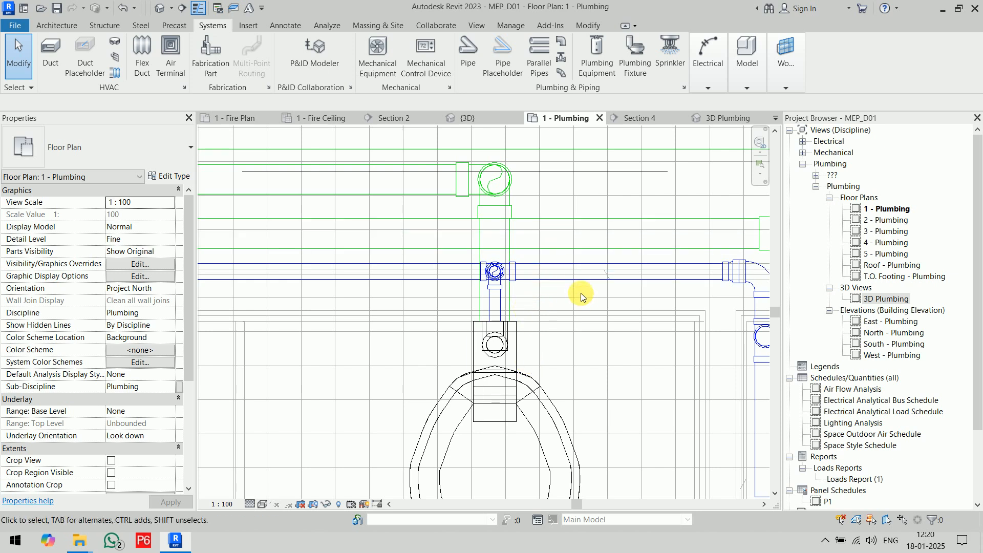
Delete the capped pipe stub beyond the far toilet's connection and reduce the remaining cold water tee there to an elbow.
scroll(580, 293, "up", 3)
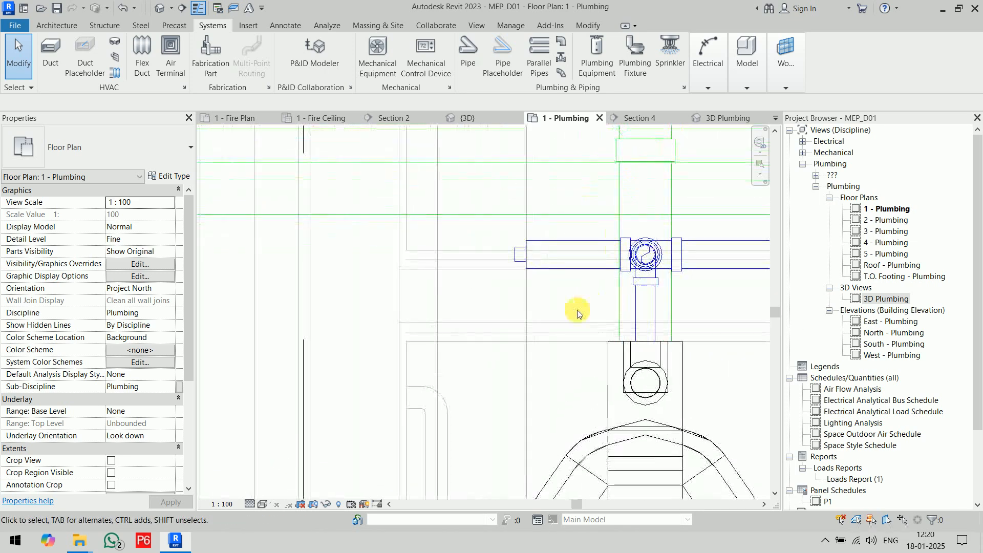
middle_click_drag(586, 299, 499, 307)
left_click_drag(527, 297, 544, 299)
key("Delete")
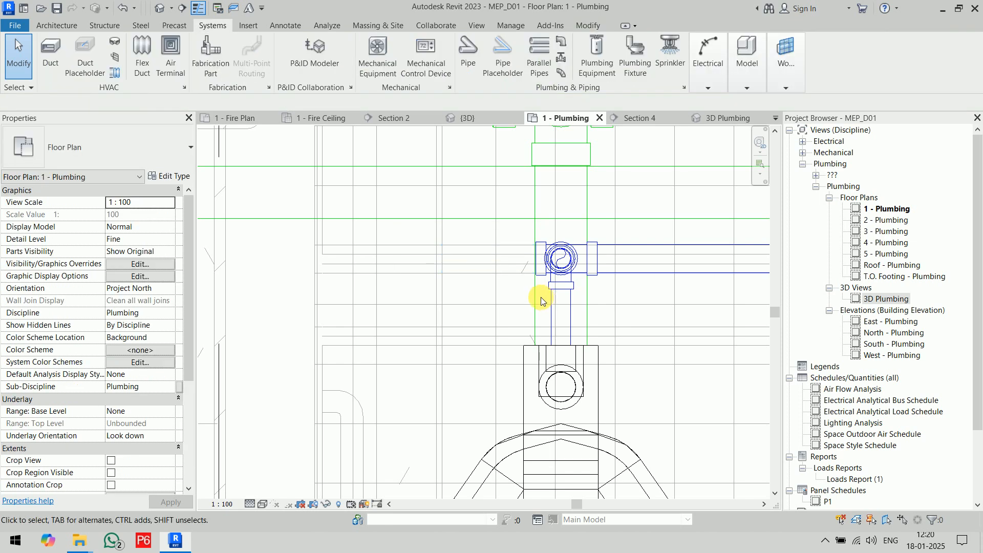
left_click(542, 274)
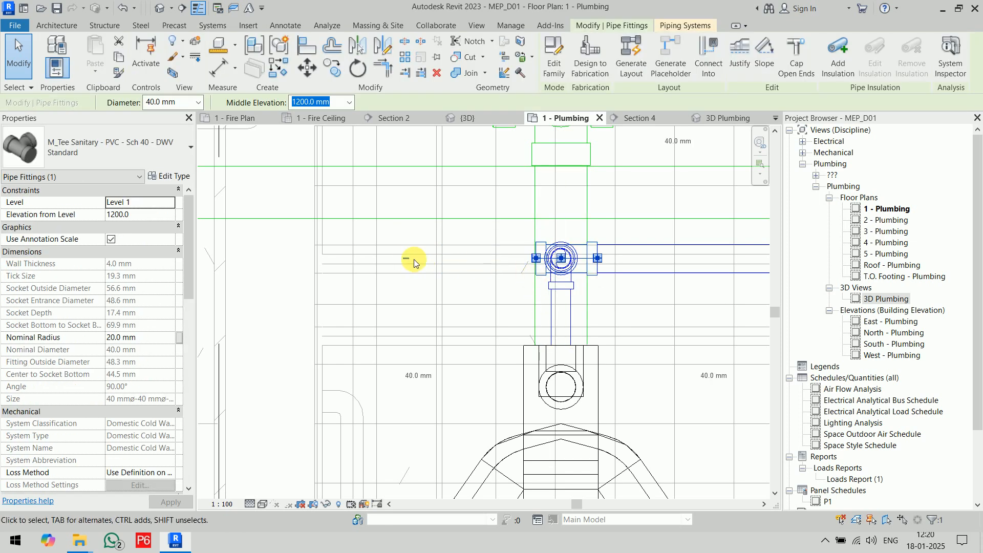
left_click(407, 257)
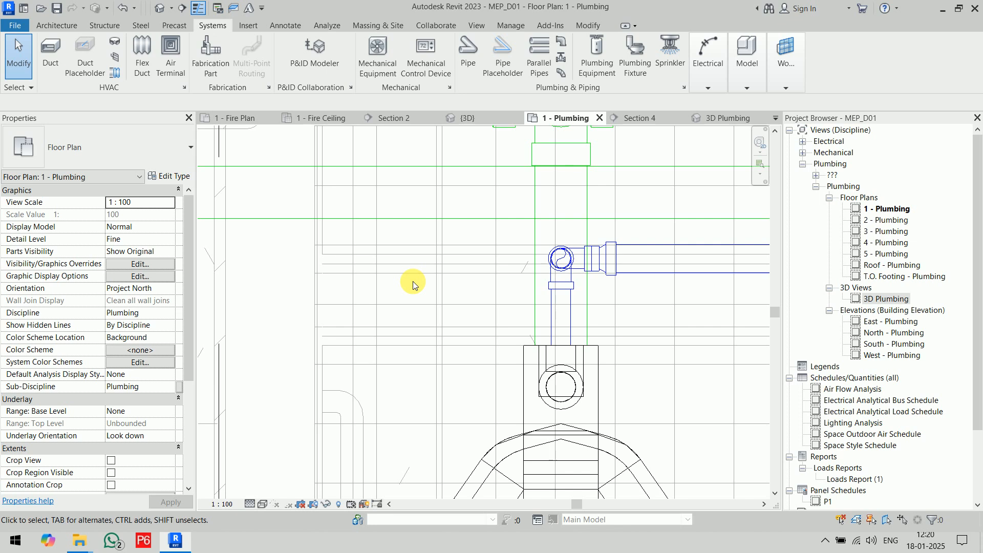
Continue the 50 mm D CW pipe at 1200 mm from its open end near the shaft, past the urinals, into the wall behind the sinks.
scroll(413, 284, "down", 6)
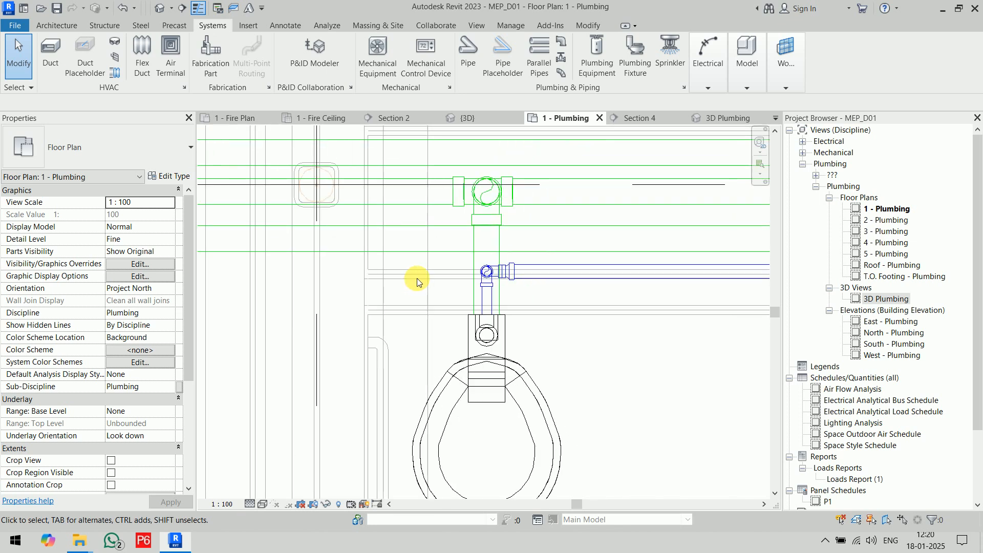
middle_click_drag(588, 367, 501, 240)
scroll(568, 245, "up", 2)
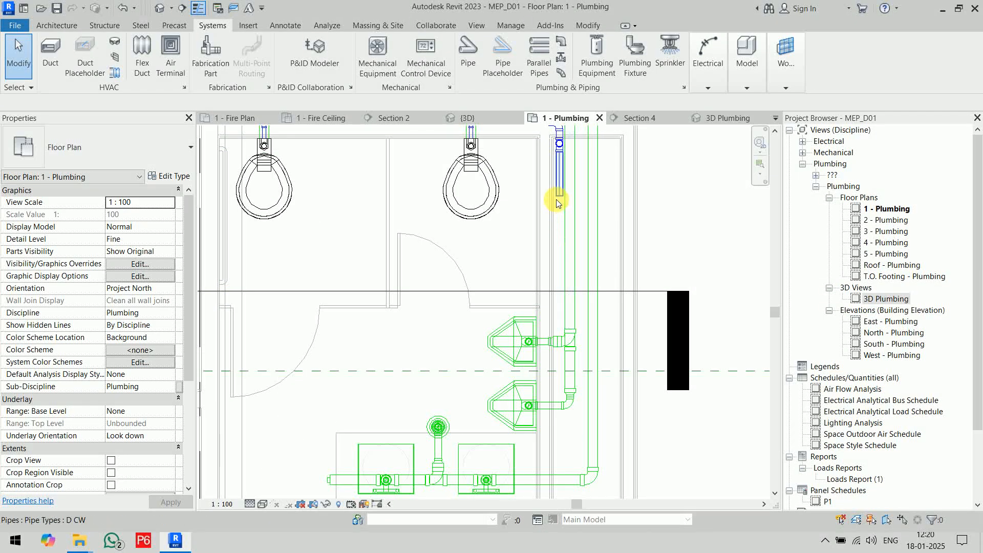
left_click(557, 194)
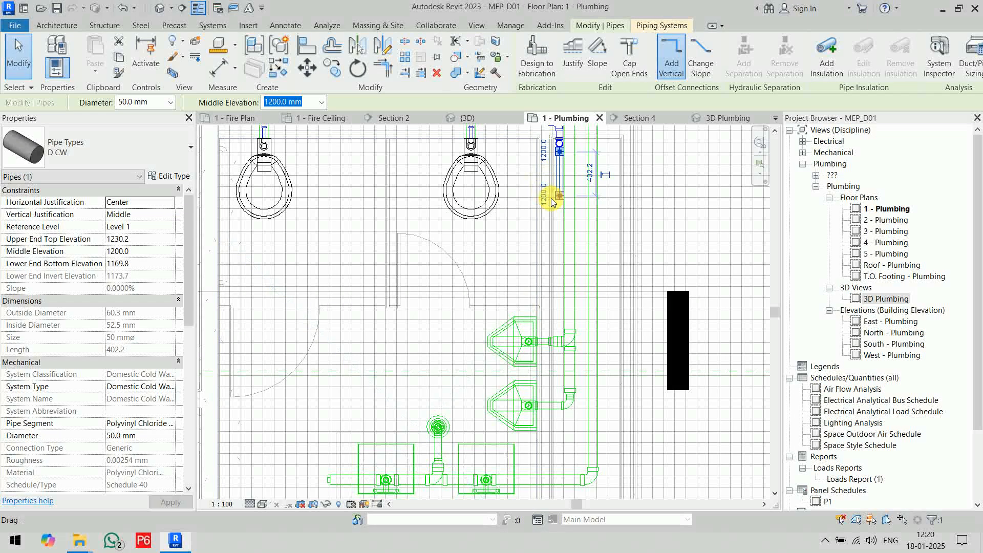
right_click(557, 198)
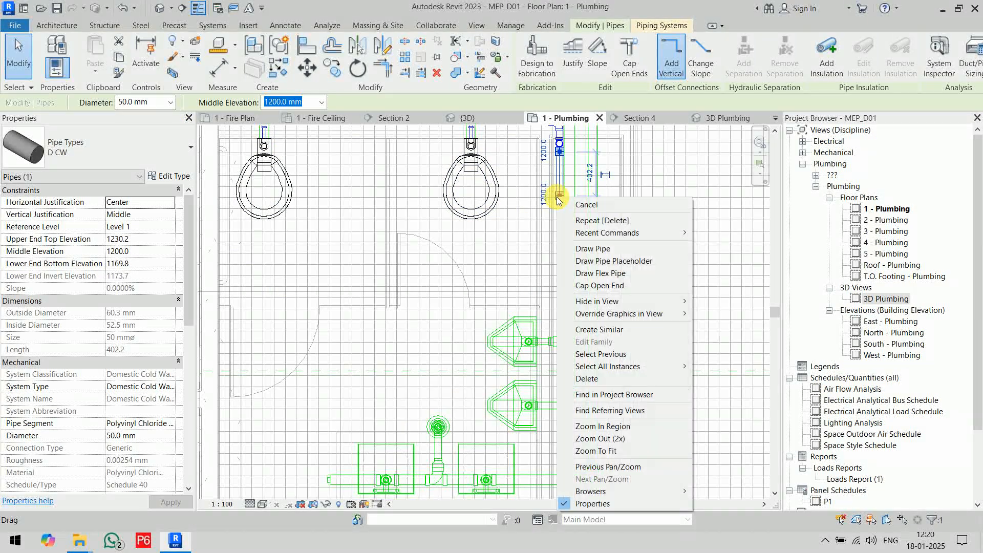
left_click(575, 247)
middle_click_drag(560, 366, 573, 199)
scroll(563, 318, "up", 2)
scroll(567, 317, "up", 2)
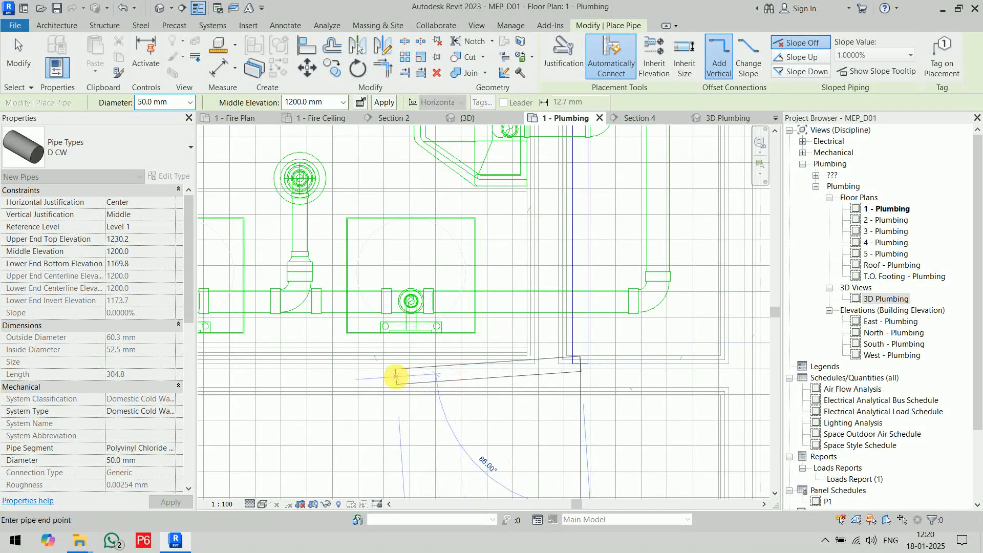
Run the 50 mm D CW pipe at 1200 mm along the wall behind both sinks, ending just past the far one.
middle_click_drag(395, 378, 614, 380)
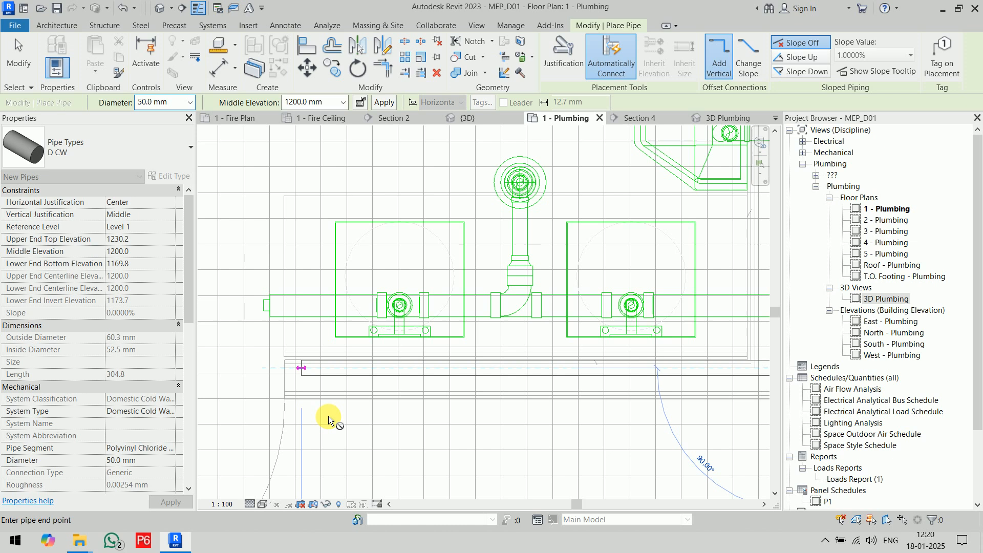
left_click(302, 376)
key("Escape")
key("Escape")
Cap the open end of the cold water pipe behind the far sink.
right_click(302, 372)
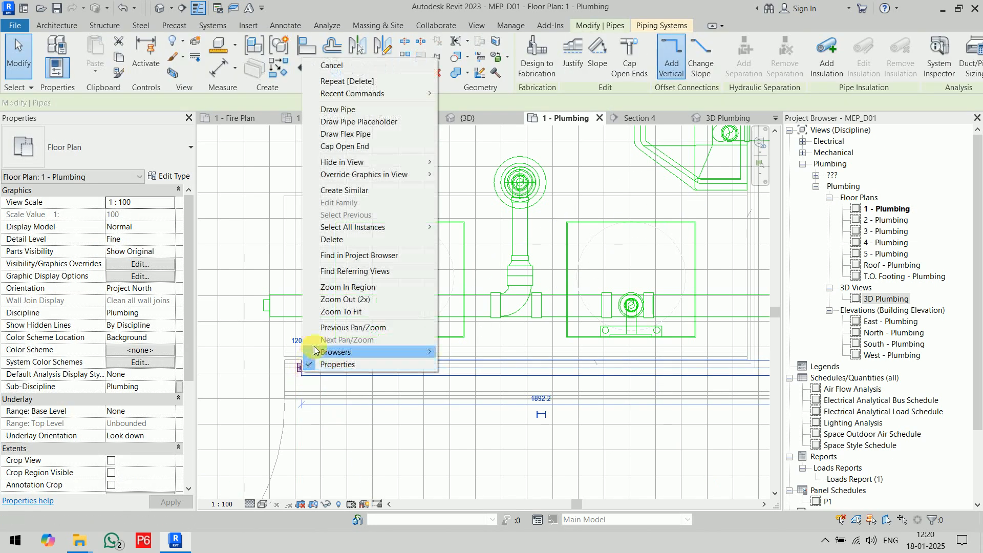
left_click(335, 146)
key("Escape")
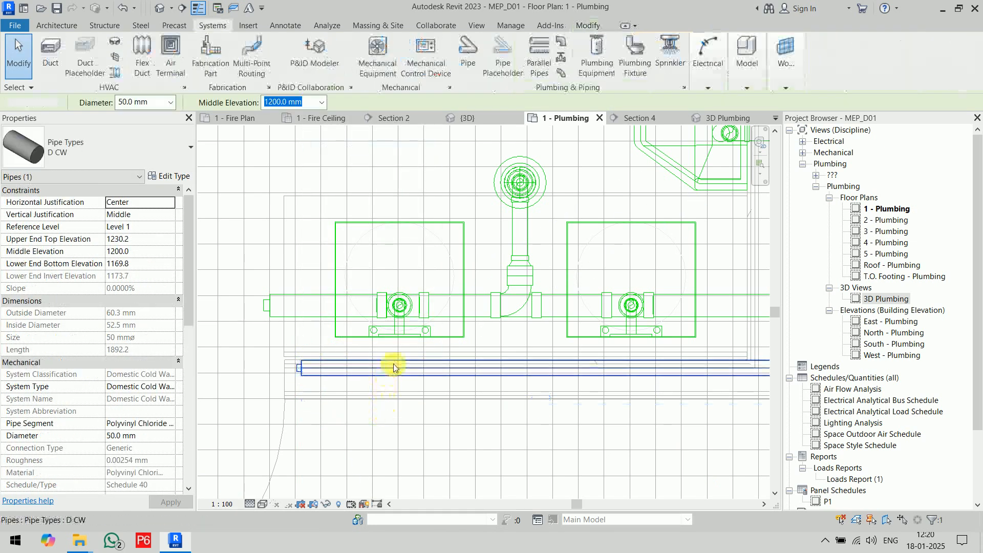
Set the diameter of the cold water pipes running past the urinals and behind the sinks to 32 mm.
left_click(397, 367)
scroll(428, 398, "down", 4)
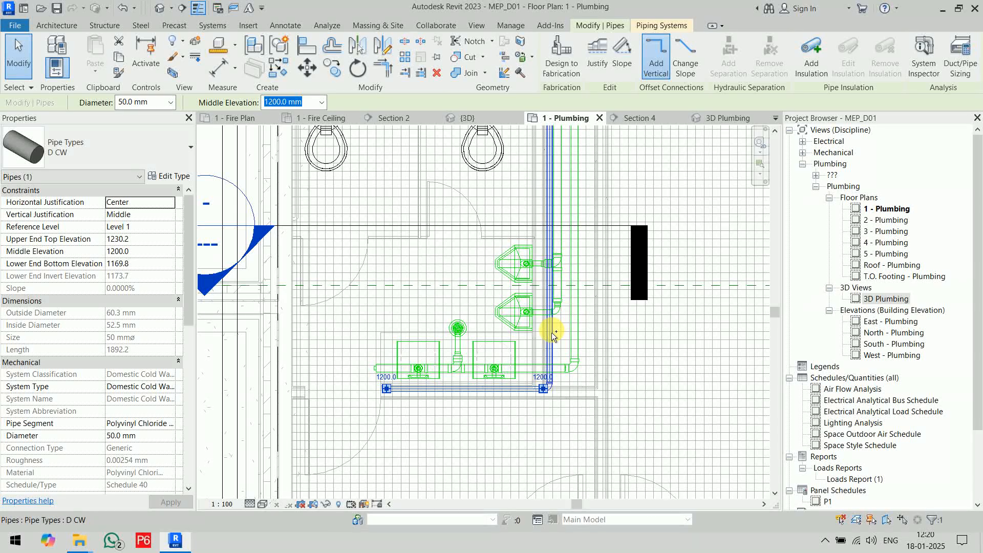
left_click(171, 103)
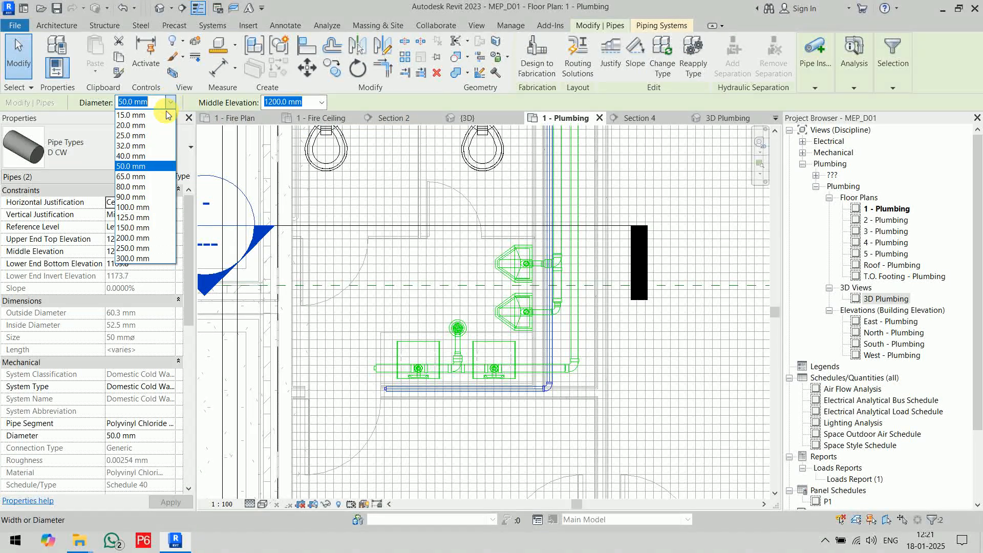
left_click(153, 145)
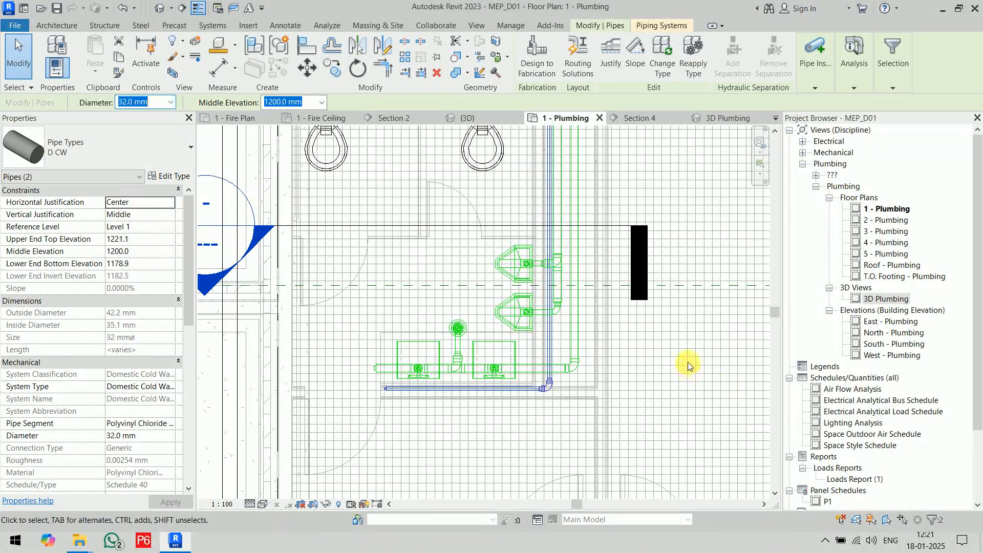
Set the diameter of the cold water elbow at the corner between the urinals and the sinks to 32 mm.
scroll(543, 381, "up", 5)
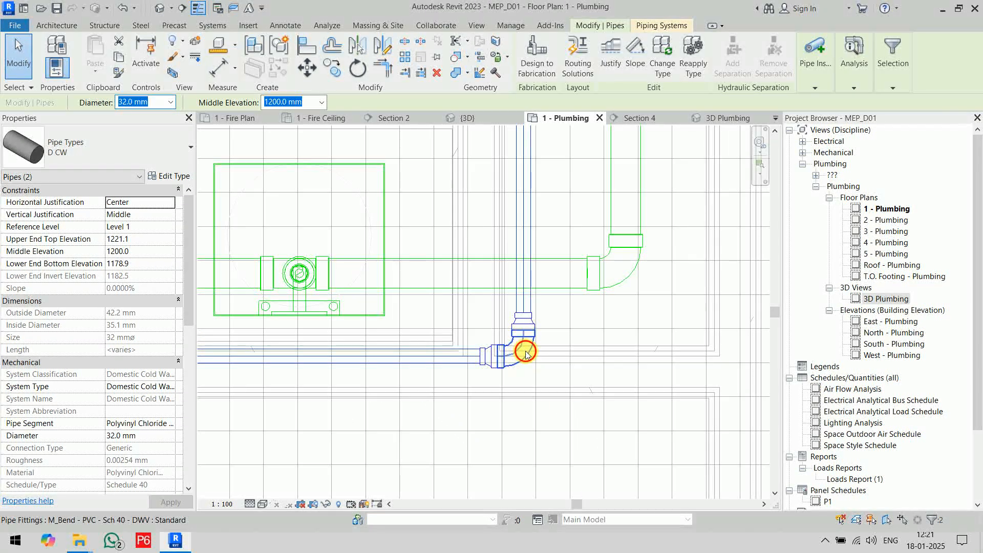
left_click(197, 102)
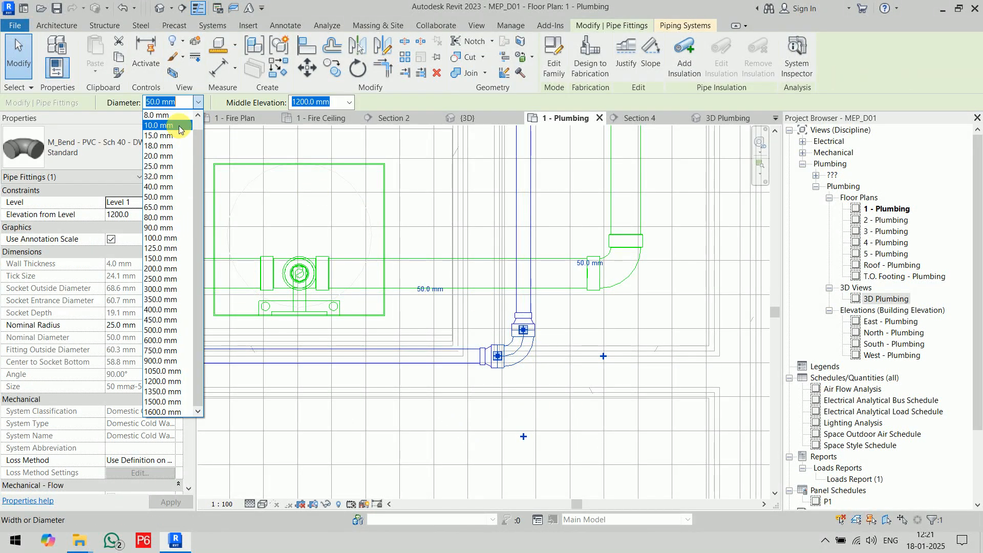
left_click(161, 176)
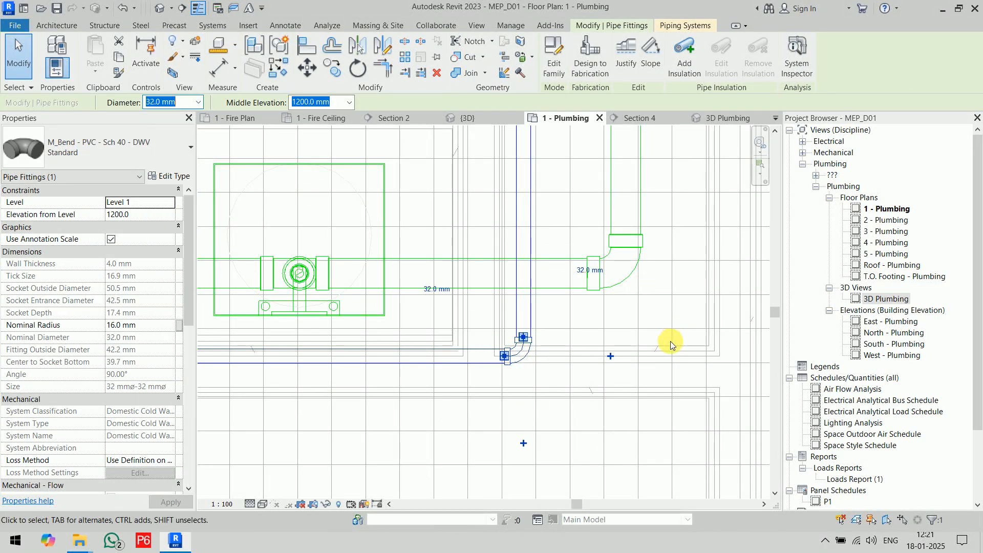
left_click(665, 327)
scroll(656, 316, "down", 2)
middle_click_drag(658, 325, 650, 397)
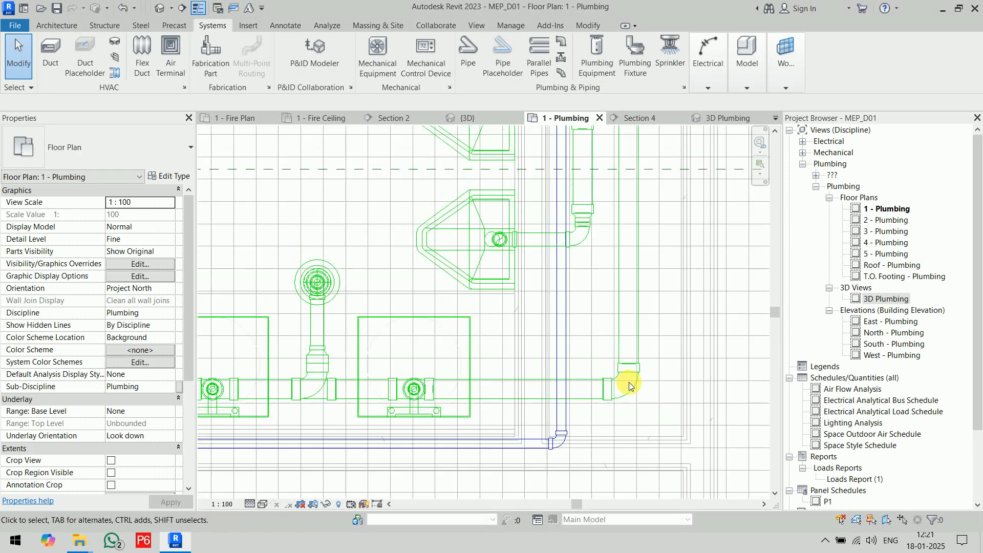
Nudge the 32 mm cold water pipe behind the urinals three increments toward the urinals.
left_click(565, 301)
scroll(732, 382, "up", 3)
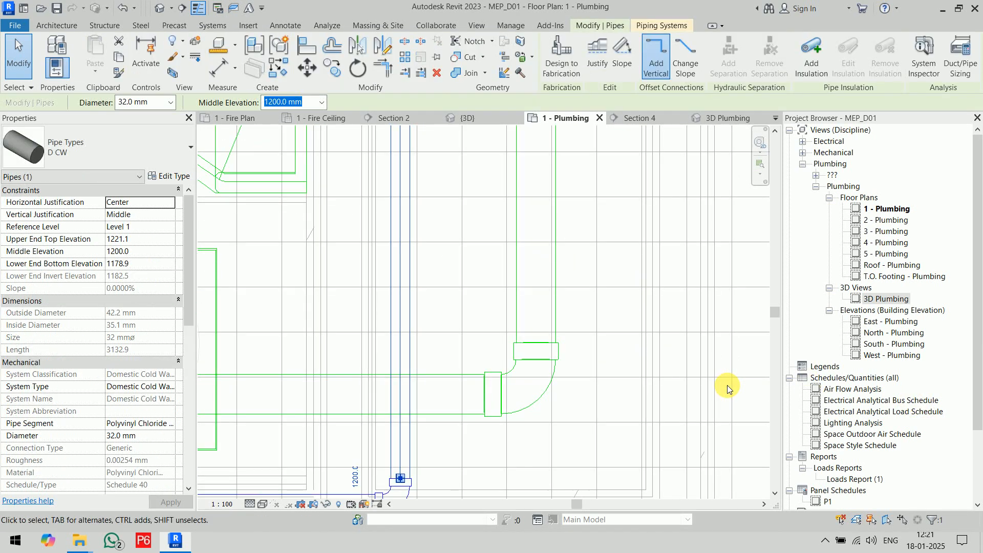
key("Left")
key("Left")
key("Left")
left_click(727, 386)
scroll(650, 327, "down", 5)
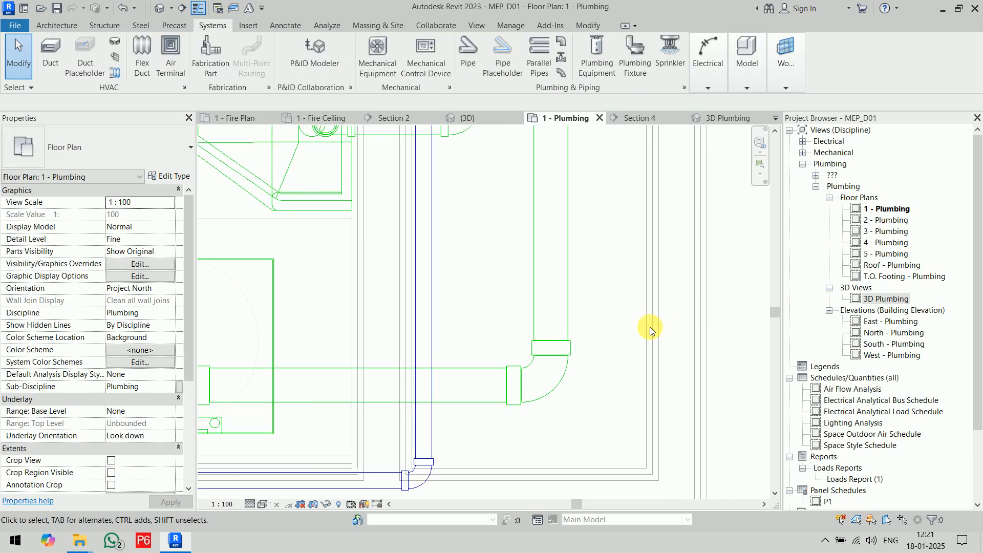
Connect both wall-hung urinals into the 32 mm cold water pipe running behind them.
middle_click_drag(675, 287, 625, 456)
scroll(603, 252, "up", 2)
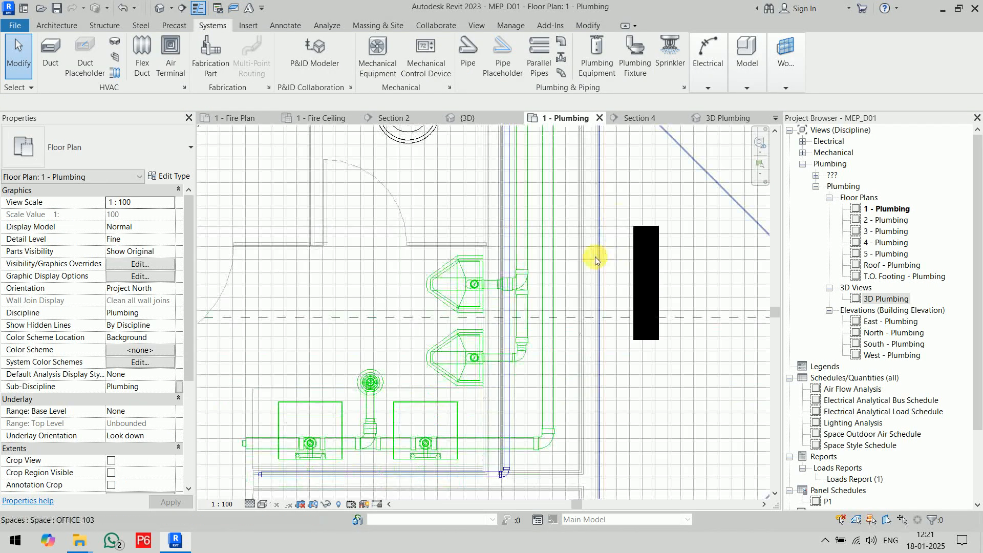
scroll(559, 281, "up", 2)
scroll(292, 319, "up", 2)
middle_click_drag(292, 319, 449, 242)
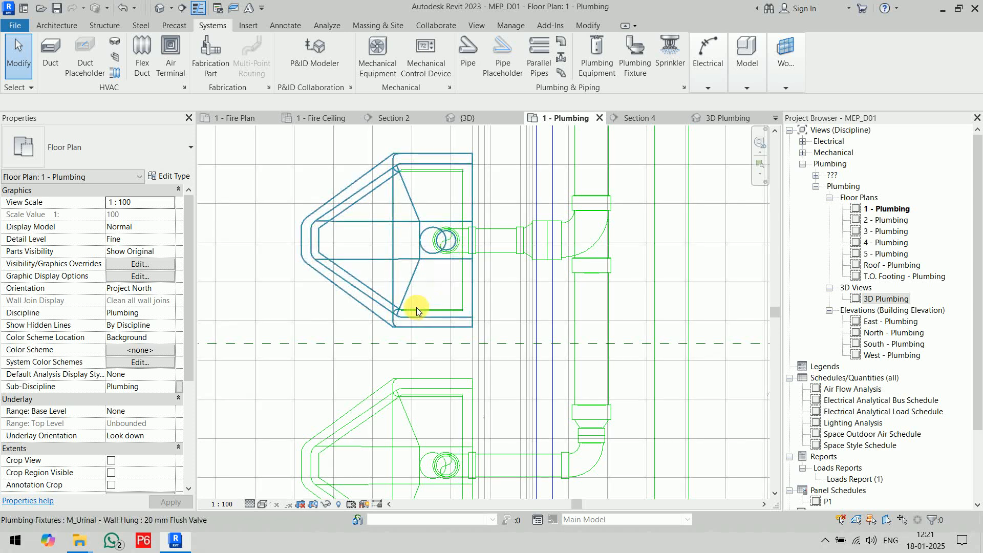
left_click(403, 324)
left_click(637, 57)
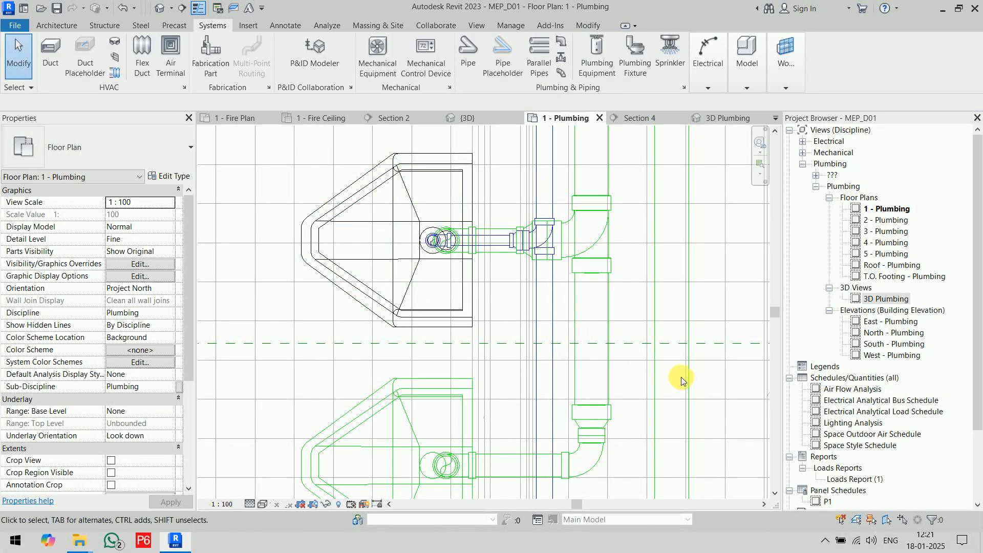
middle_click_drag(680, 377, 683, 261)
left_click(462, 404)
left_click(630, 57)
left_click(543, 415)
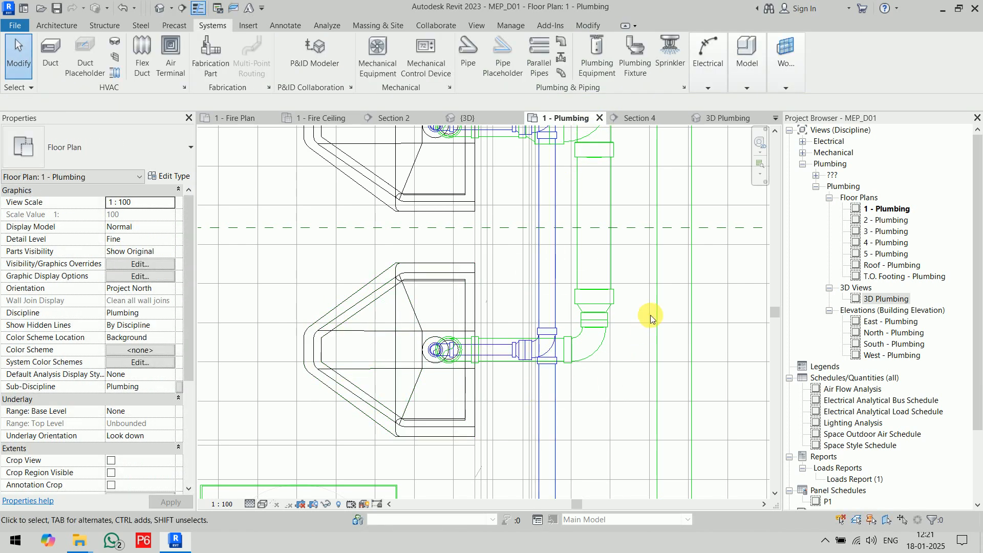
Connect the 15 mm Domestic Cold Water connectors of both sinks into the 32 mm pipe behind them.
scroll(649, 316, "down", 3)
middle_click_drag(652, 391, 640, 228)
scroll(498, 339, "up", 3)
middle_click_drag(499, 338, 564, 376)
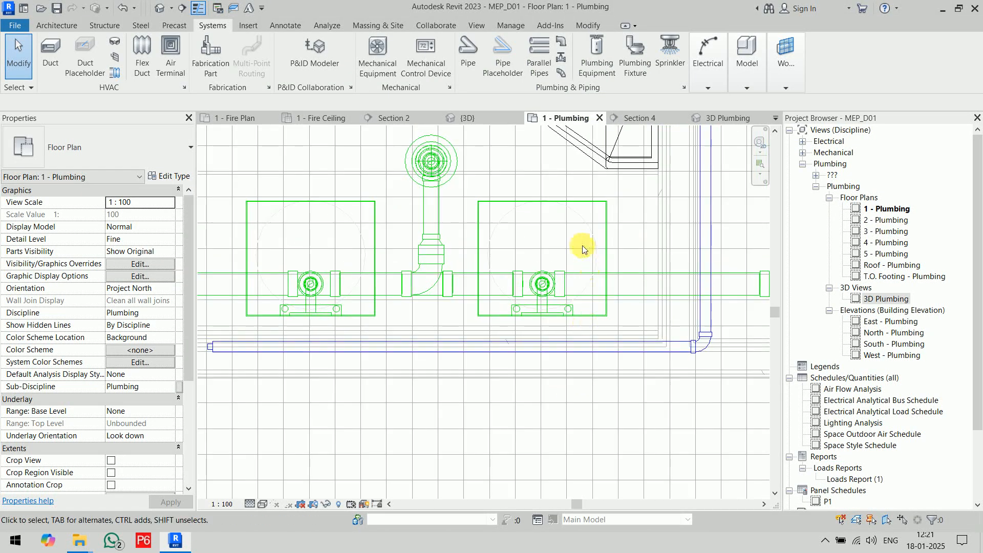
left_click(593, 160)
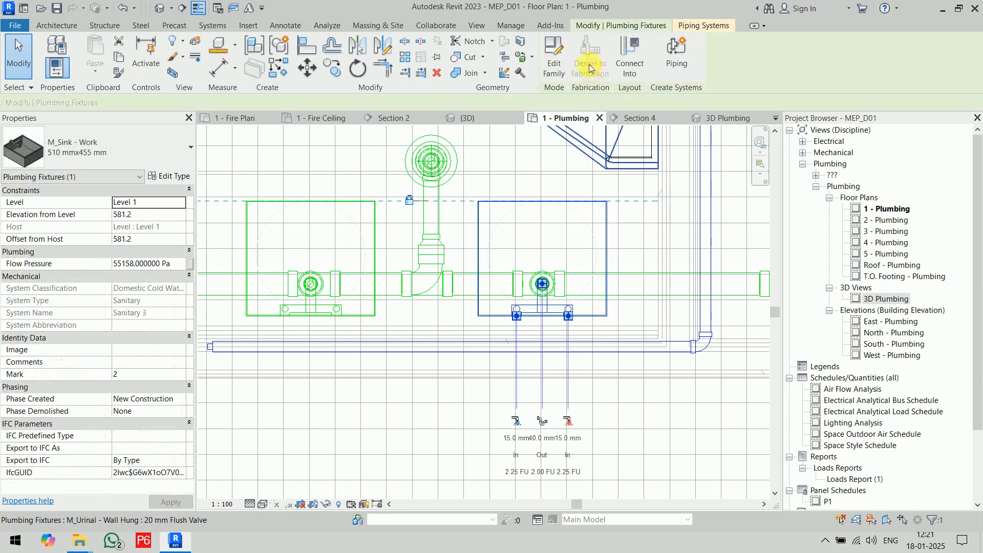
left_click(629, 57)
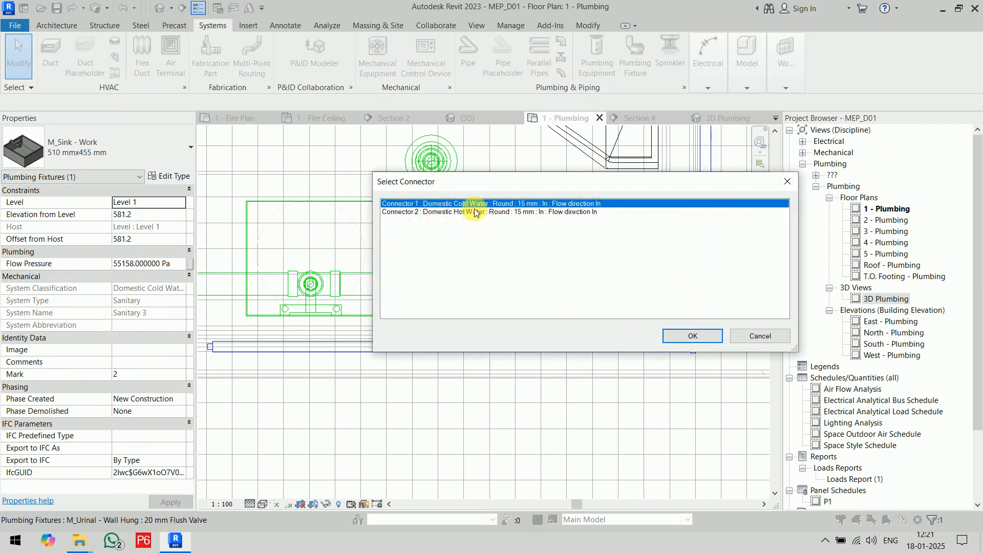
left_click(700, 336)
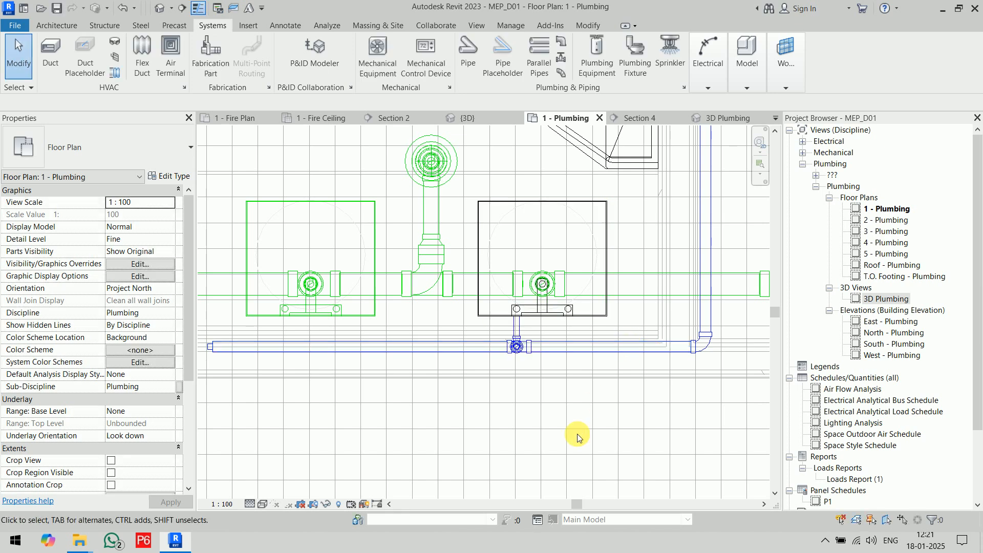
left_click(376, 213)
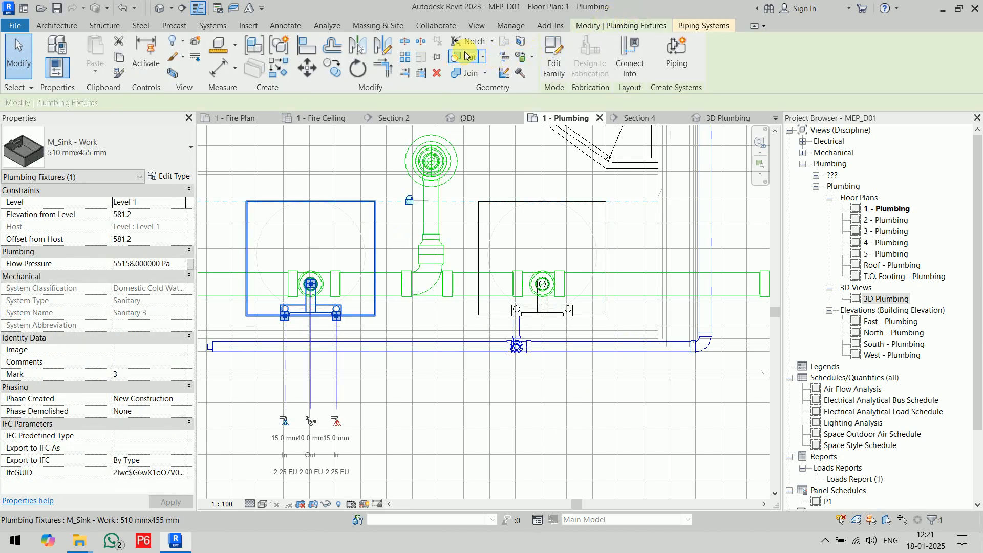
left_click(629, 56)
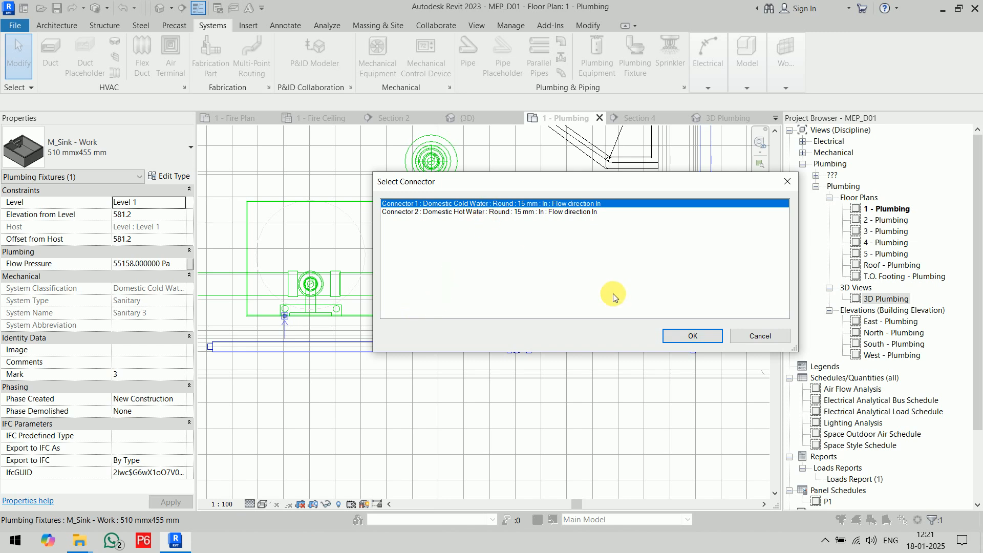
left_click(688, 335)
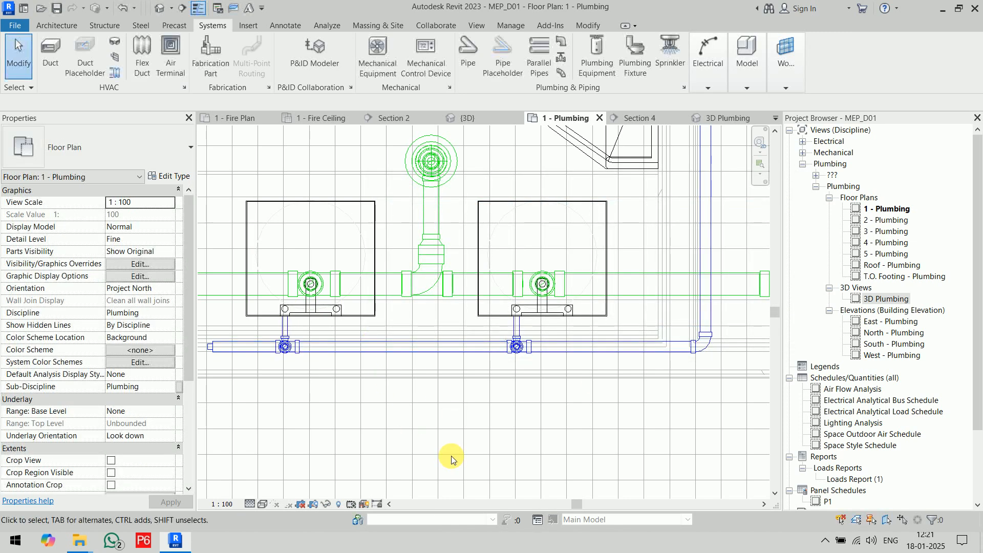
scroll(464, 447, "down", 1)
left_click(398, 369)
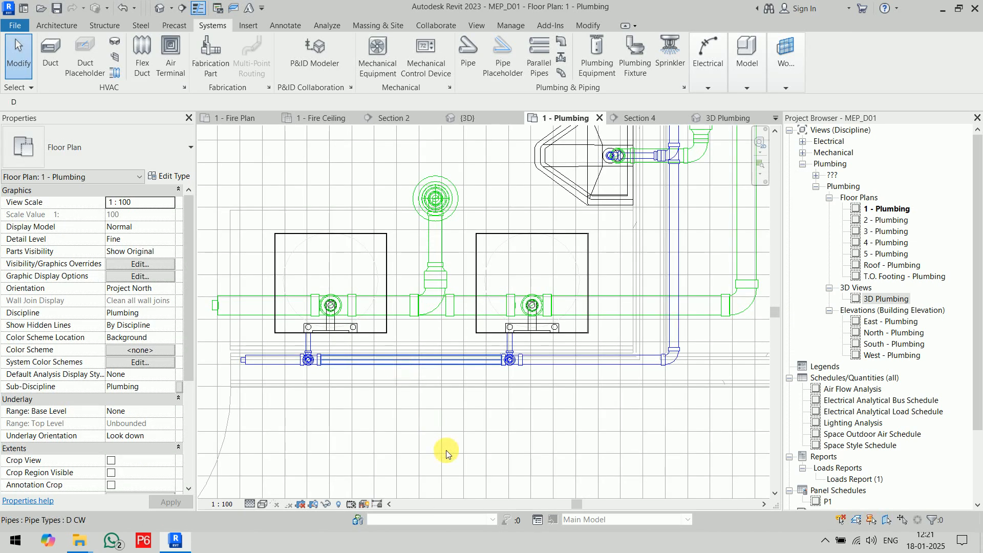
key("Escape")
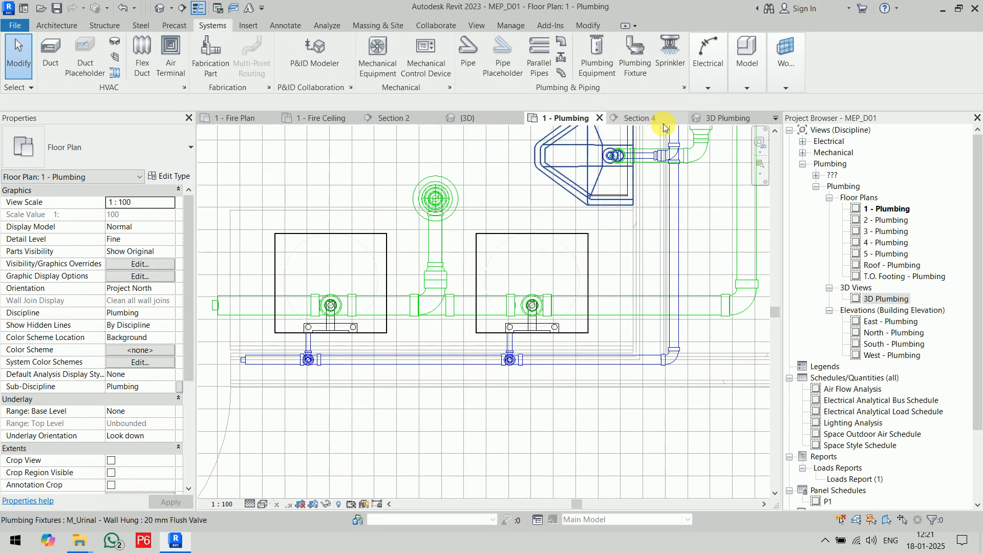
Examine the cold water connections of the toilets, urinals and sinks in the 3D Plumbing view.
left_click(726, 118)
scroll(535, 425, "down", 3)
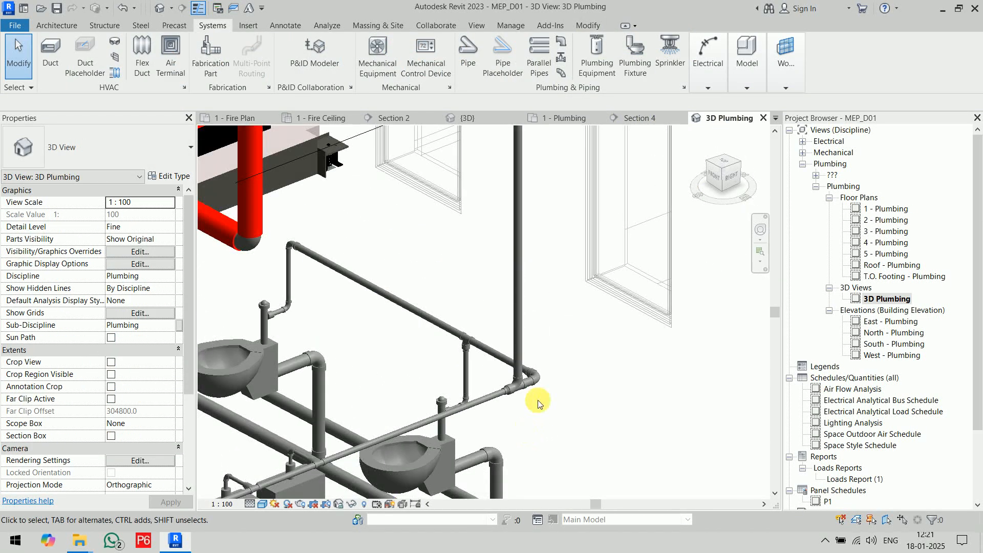
middle_click_drag(524, 429, 579, 292)
scroll(579, 292, "down", 1)
scroll(543, 352, "down", 1)
middle_click_drag(521, 371, 592, 349)
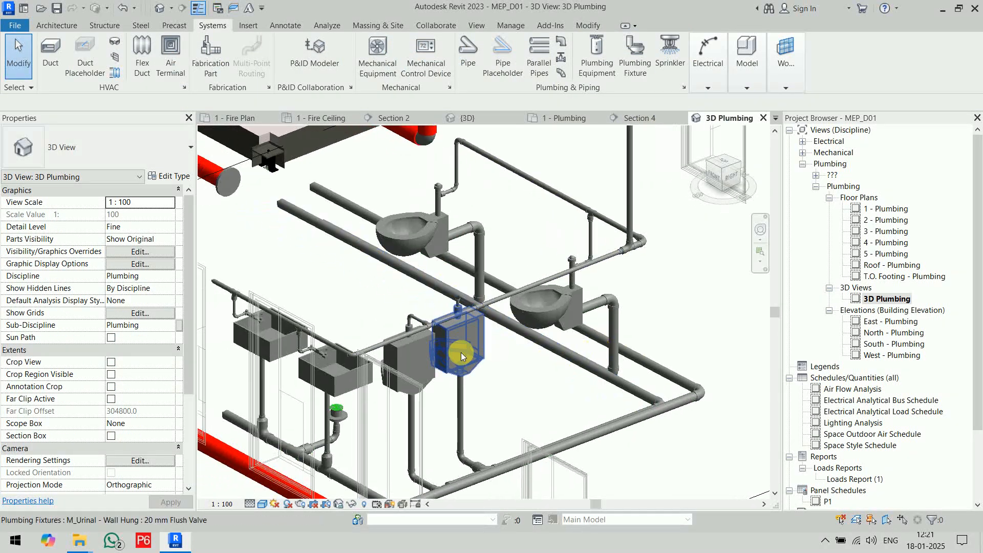
scroll(461, 352, "up", 2)
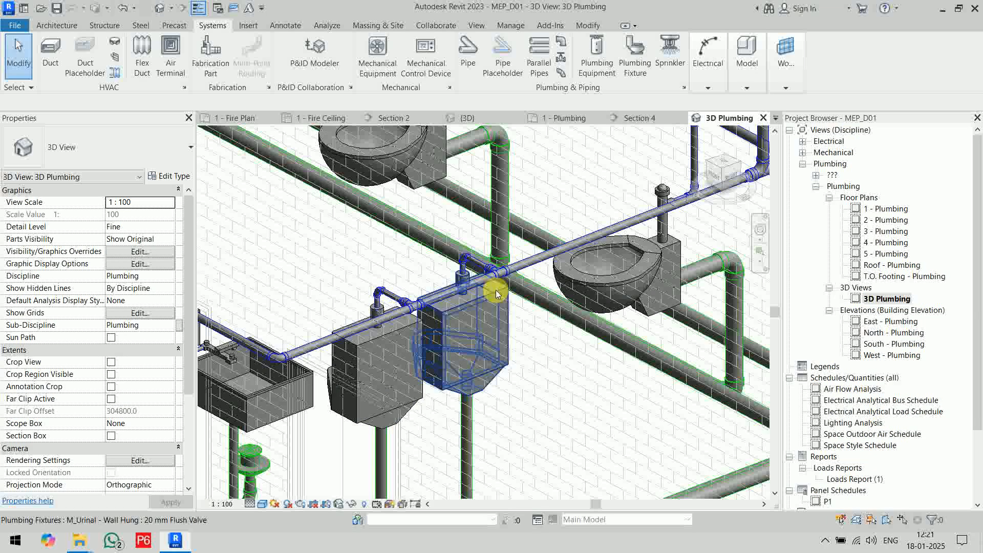
scroll(572, 334, "down", 2)
middle_click_drag(572, 335, 662, 345)
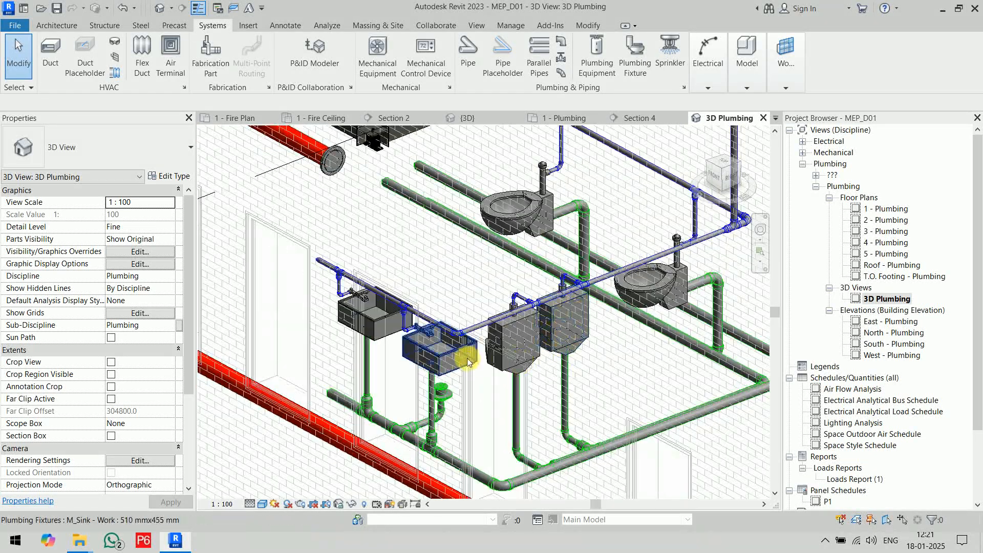
scroll(464, 356, "up", 4)
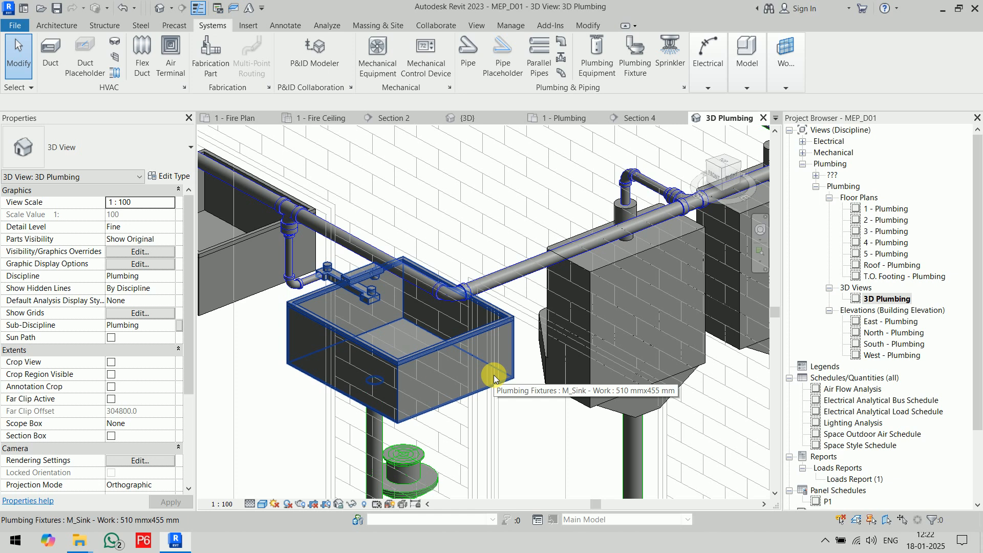
In the 1 - Plumbing floor plan, start placing plumbing equipment and browse the family library to the MEP Equipment folder for Water Heaters.
left_click(572, 118)
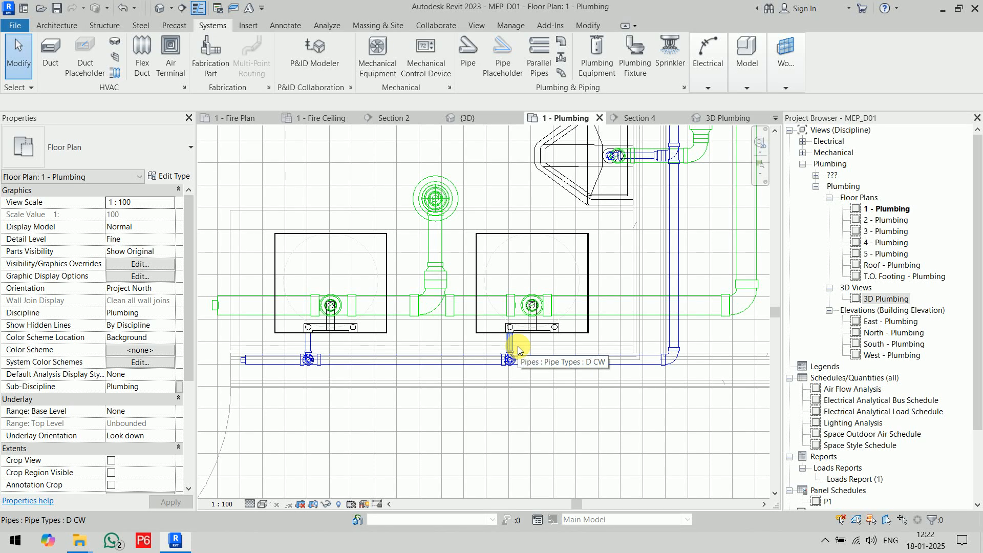
scroll(519, 351, "down", 6)
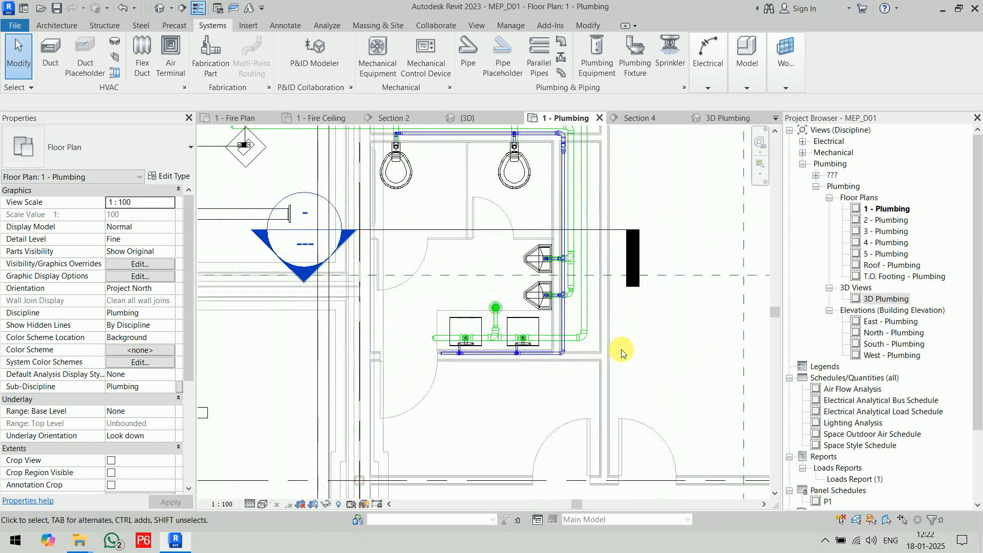
middle_click_drag(633, 394, 629, 392)
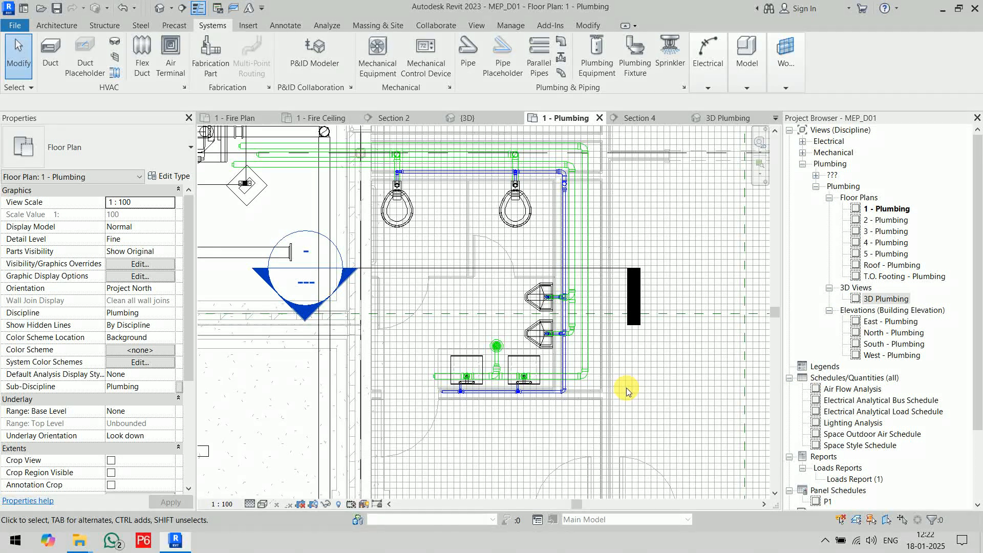
left_click(608, 73)
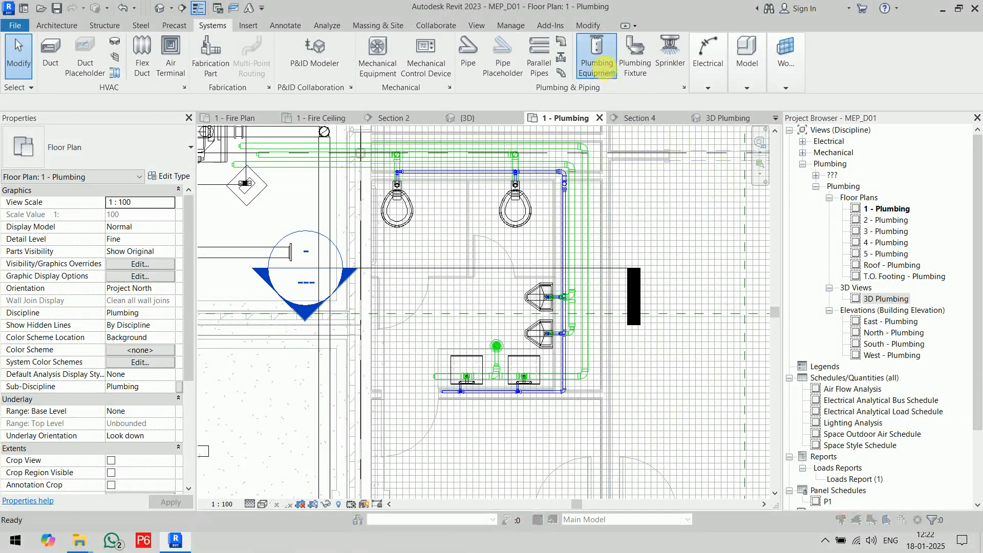
left_click(522, 279)
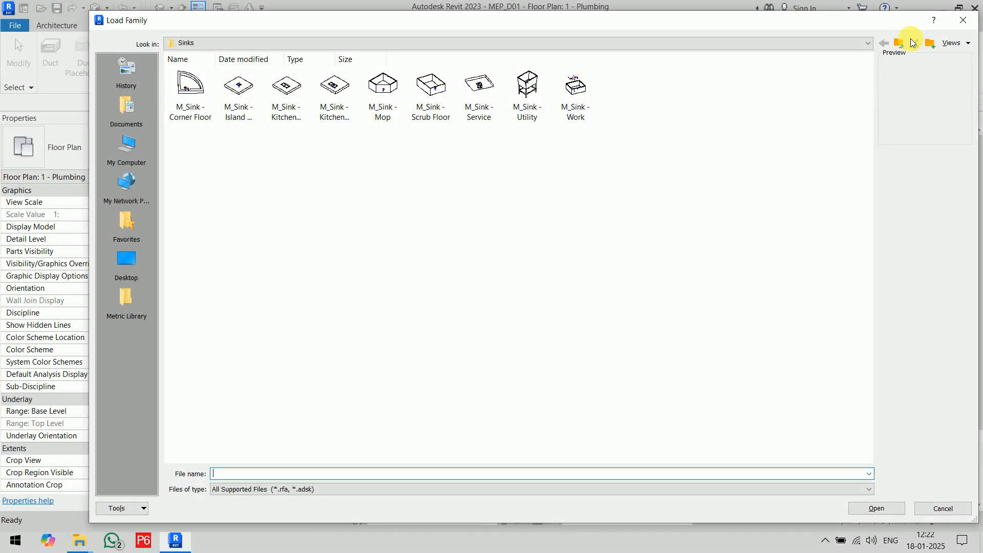
left_click(897, 50)
left_click(898, 47)
double_click(235, 84)
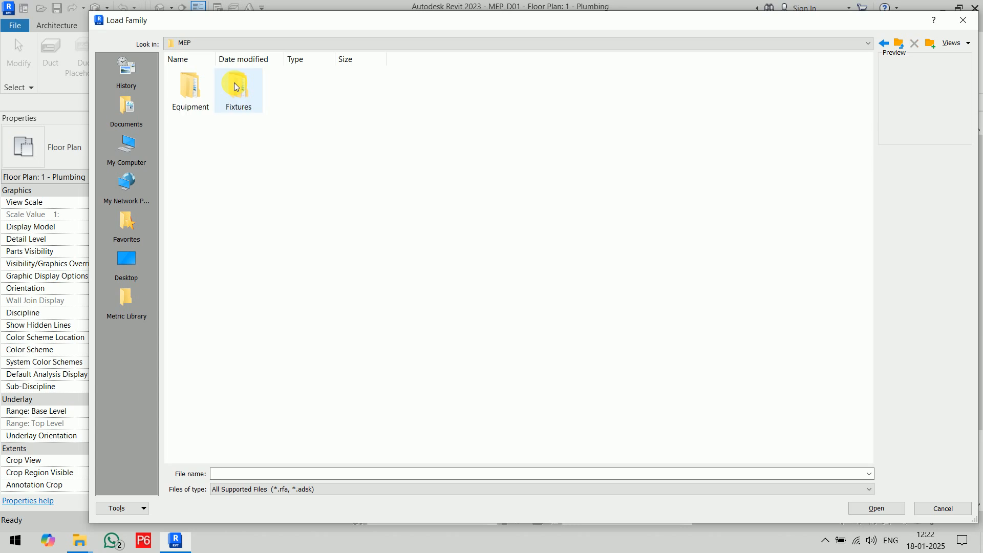
double_click(187, 95)
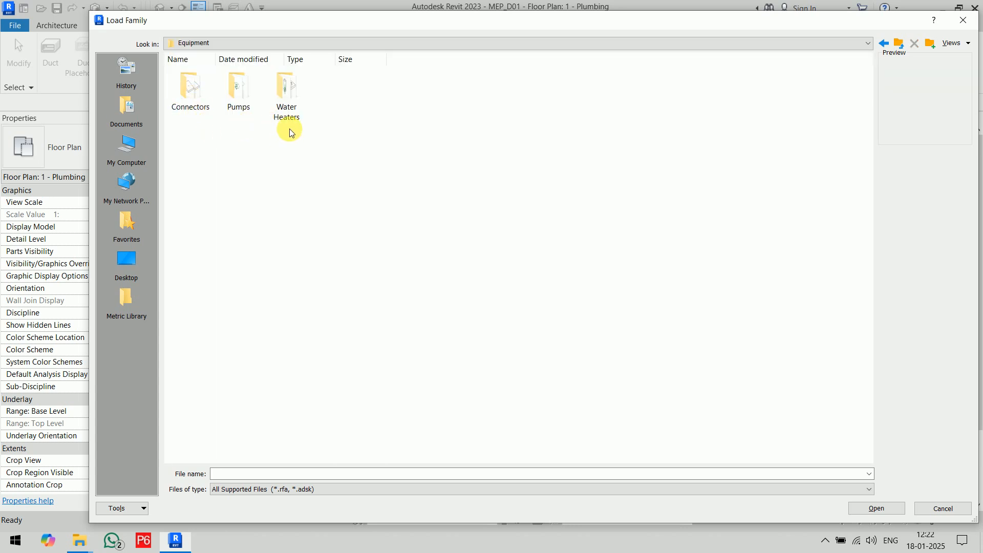
double_click(287, 95)
Show the water heater families as large icons and load the M_Water Heater - Tankless family.
right_click(332, 165)
mouse_move(341, 167)
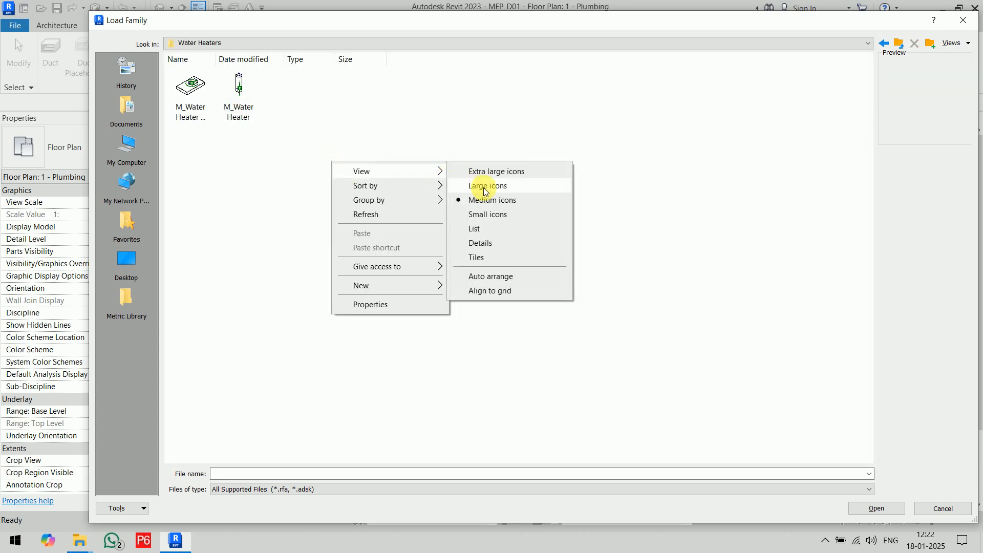
left_click(479, 187)
left_click(233, 144)
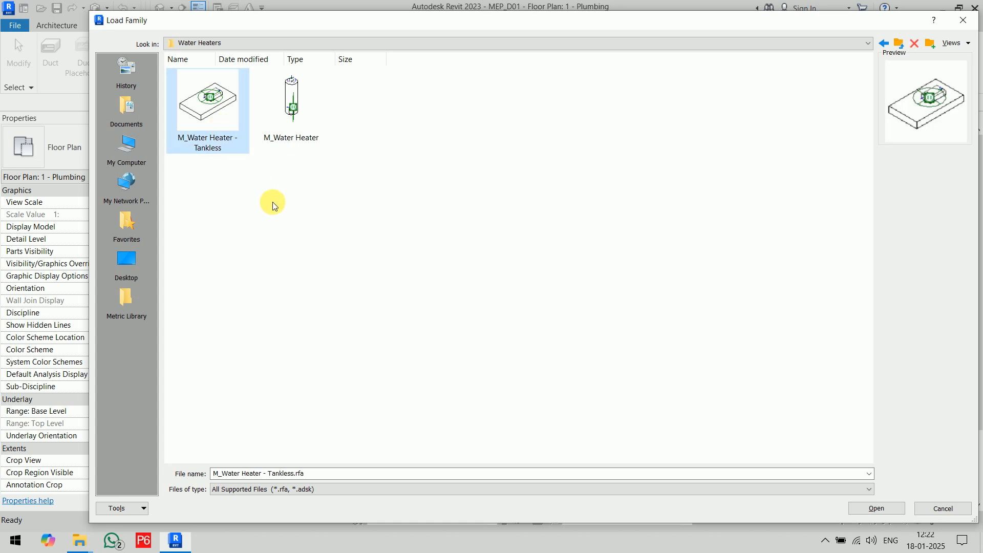
left_click(287, 102)
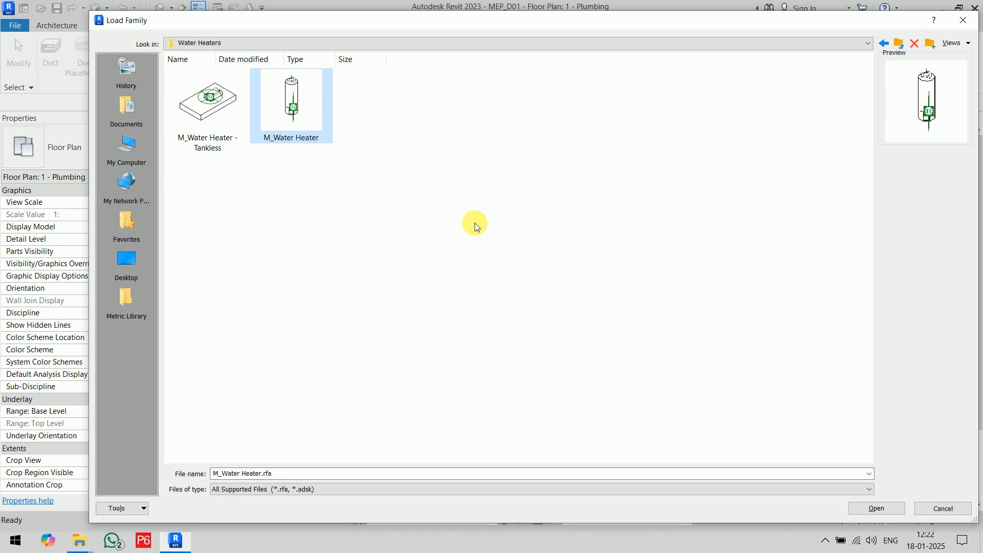
left_click(243, 145)
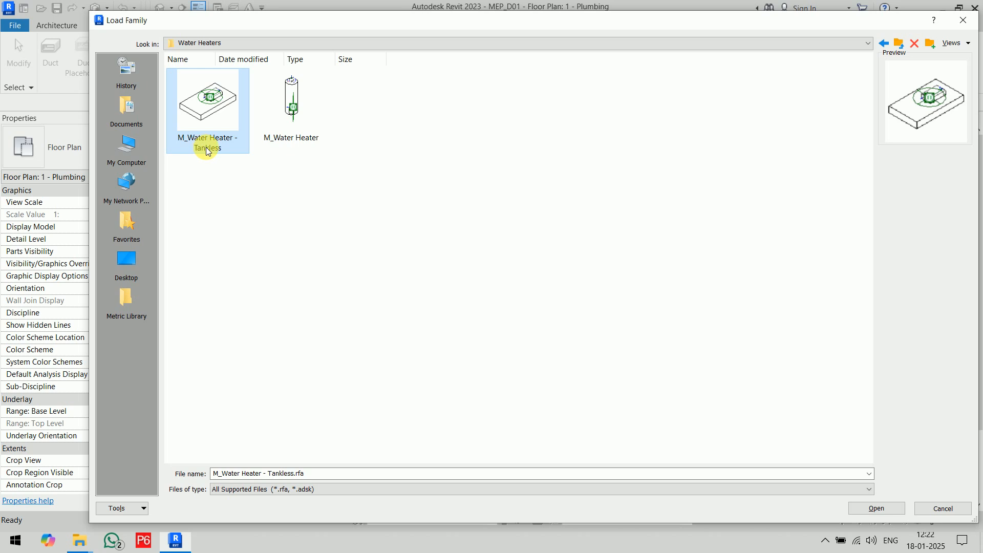
left_click(876, 508)
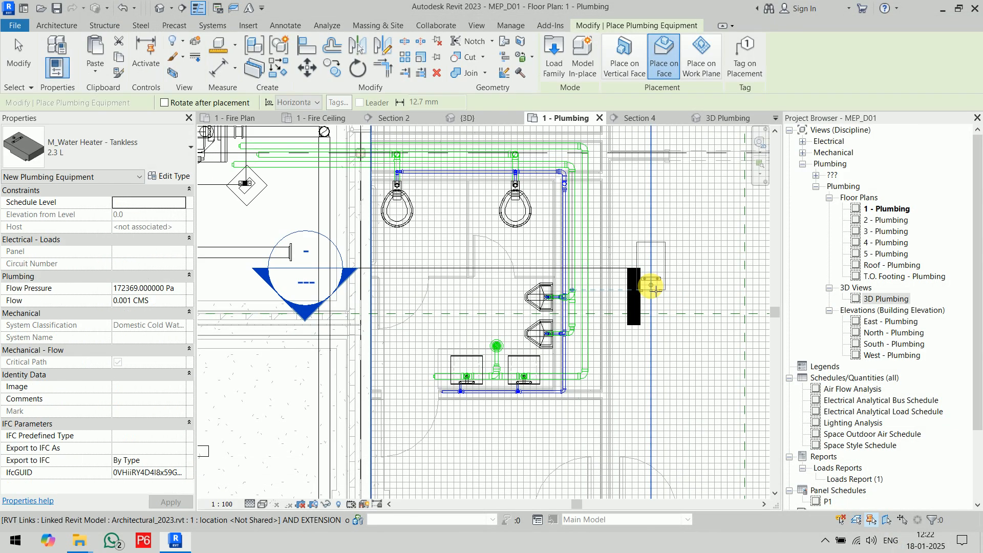
Place the 2.3 L tankless water heater on the vertical wall face between the lower urinal and the nearest sink, at 2400 mm above Level 1.
left_click(624, 58)
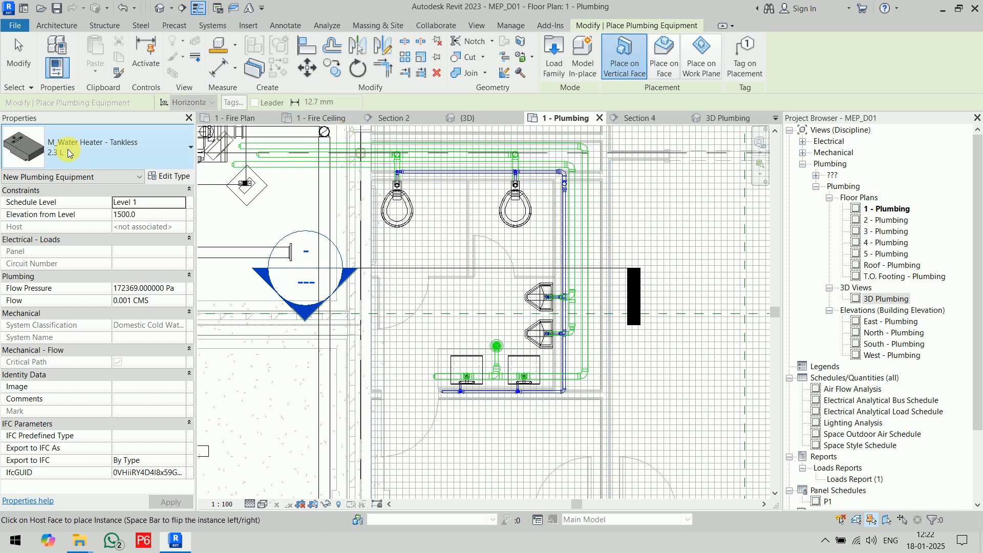
left_click(152, 216)
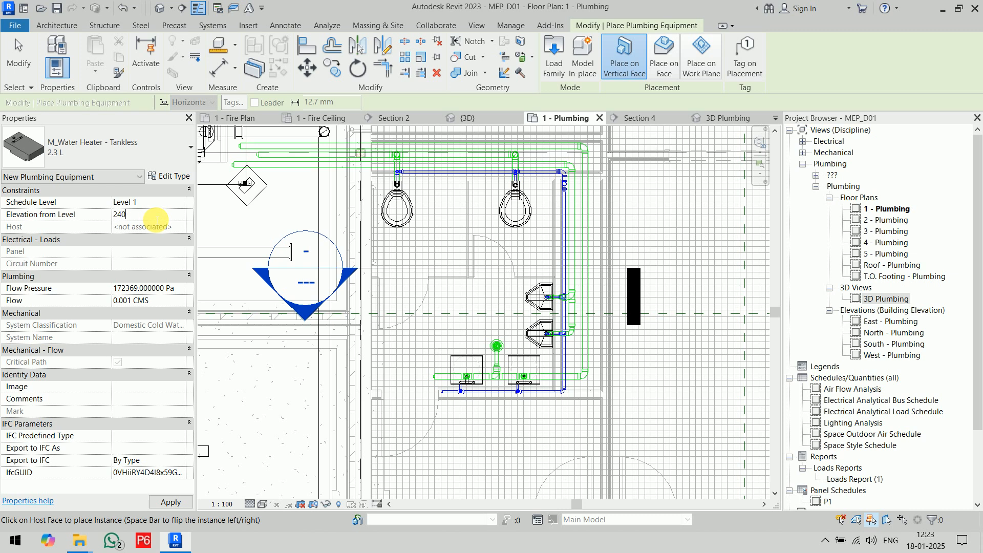
scroll(563, 343, "up", 5)
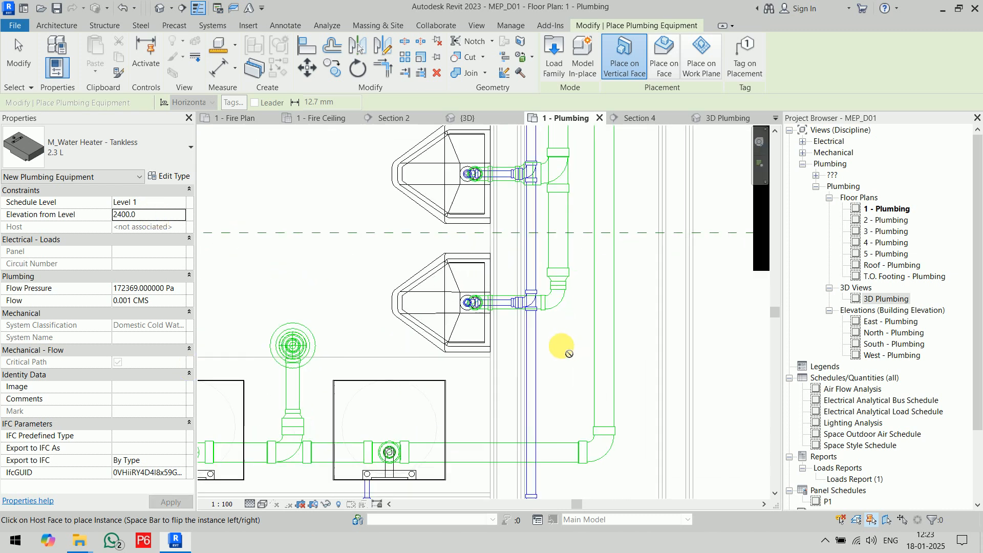
middle_click_drag(503, 336, 564, 161)
scroll(484, 339, "up", 7)
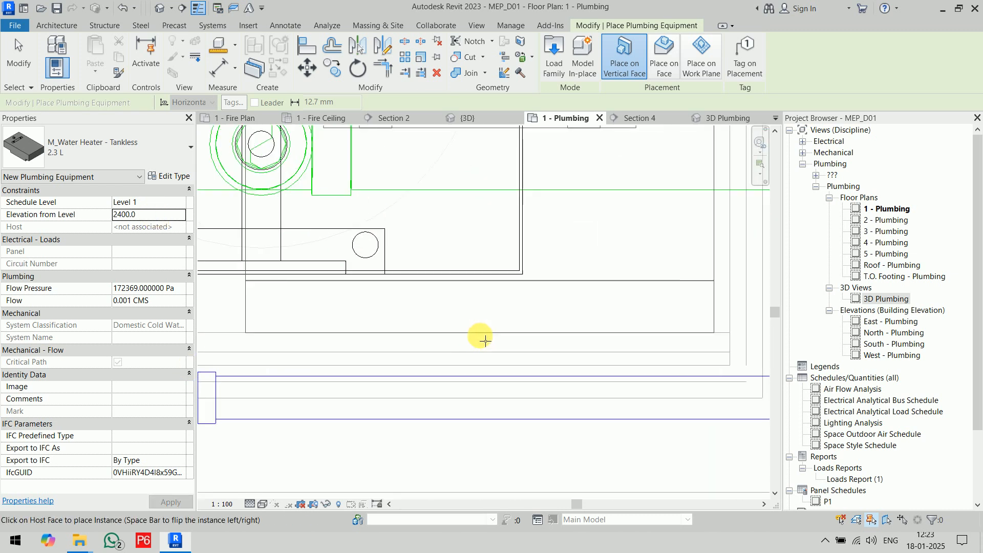
scroll(562, 302, "down", 5)
middle_click_drag(588, 210, 579, 466)
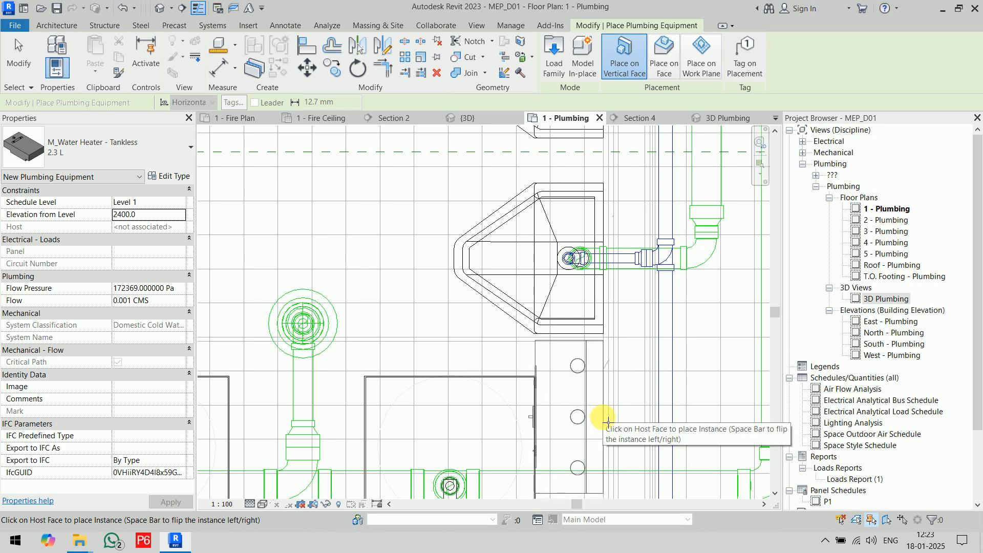
left_click(636, 323)
scroll(647, 249, "down", 4)
key("Escape")
key("Escape")
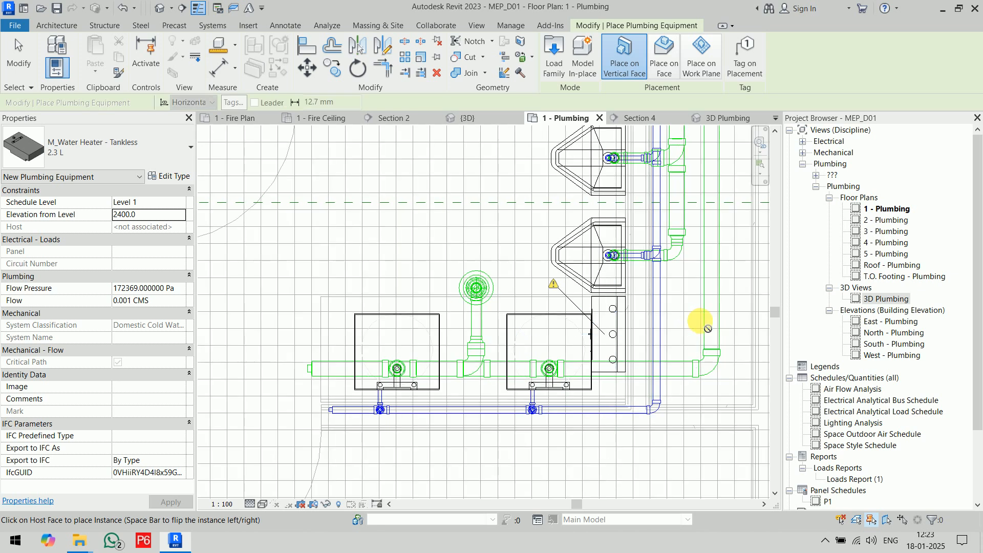
Connect the water heater's 15 mm Domestic Cold Water connector into the cold water pipe running behind the urinals.
scroll(555, 312, "up", 4)
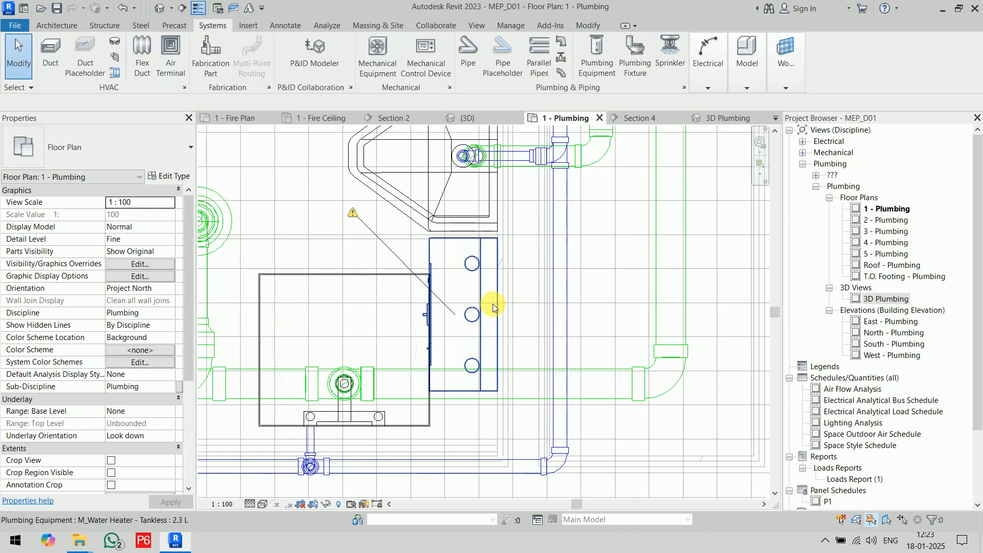
left_click(492, 304)
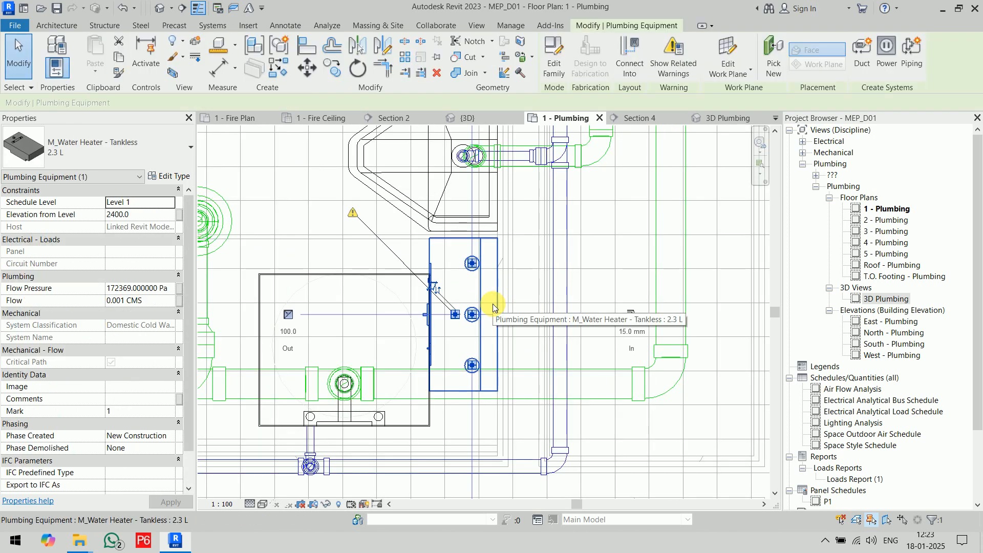
left_click(624, 63)
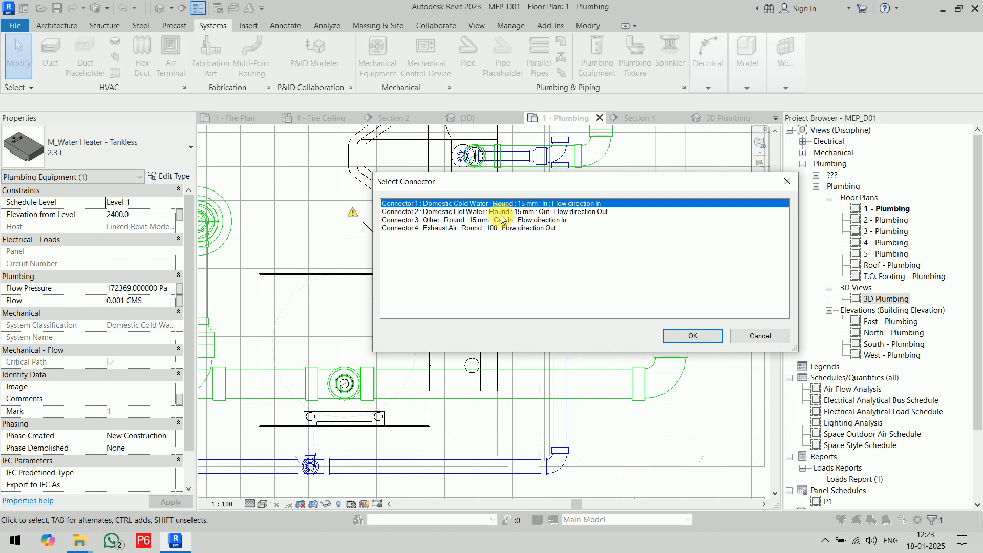
left_click(677, 338)
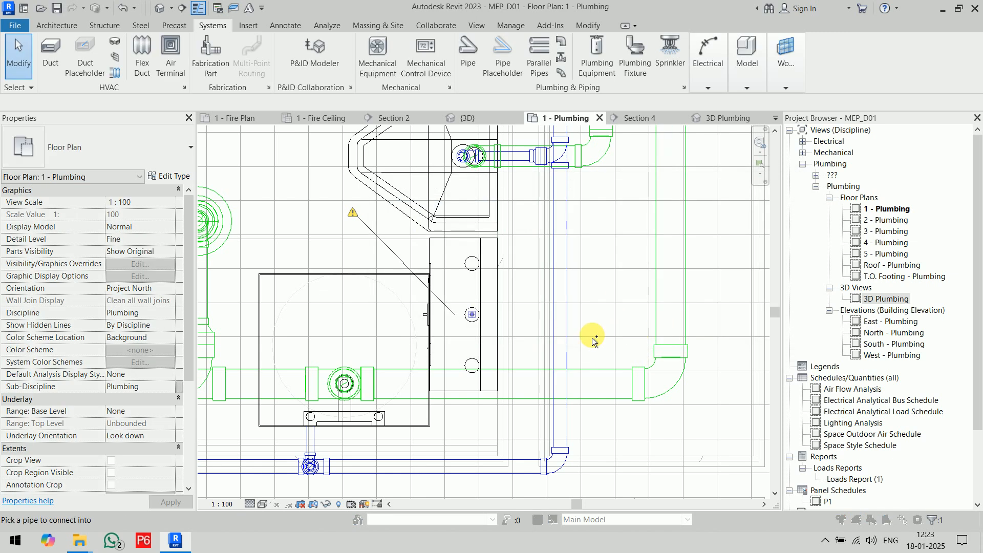
left_click(606, 299)
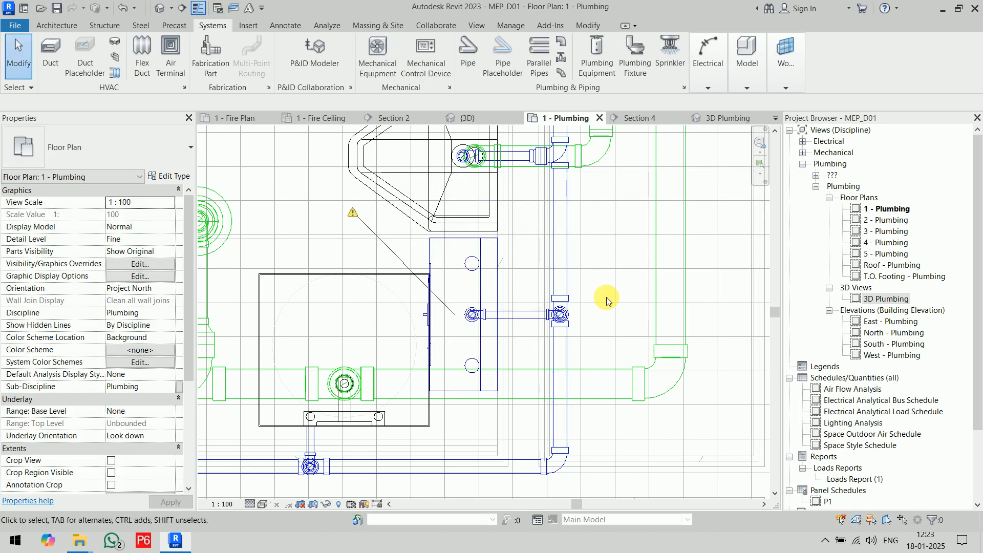
Draw a vertical section line in plan just beside the sink nearest the water heater, looking toward the heater.
left_click(482, 353)
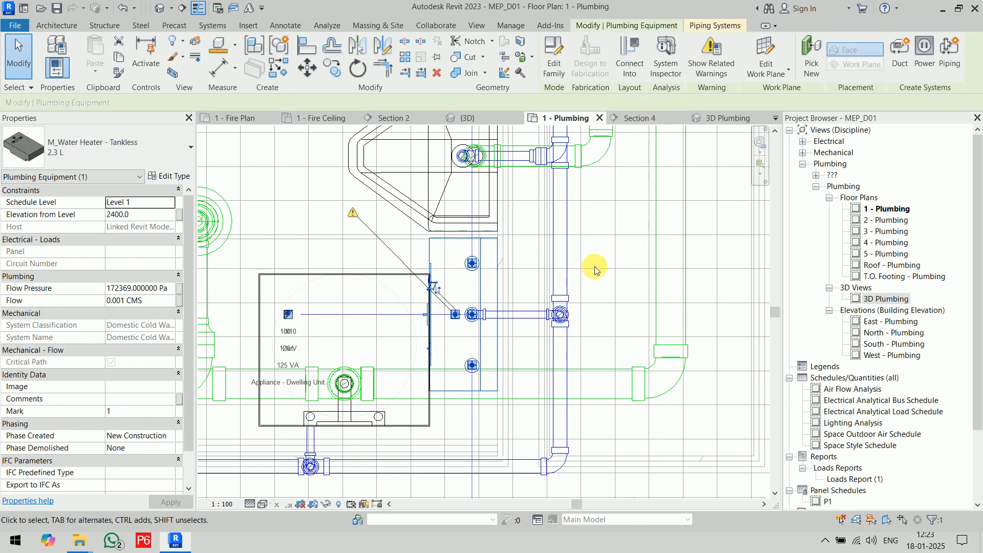
middle_click_drag(651, 257, 703, 200)
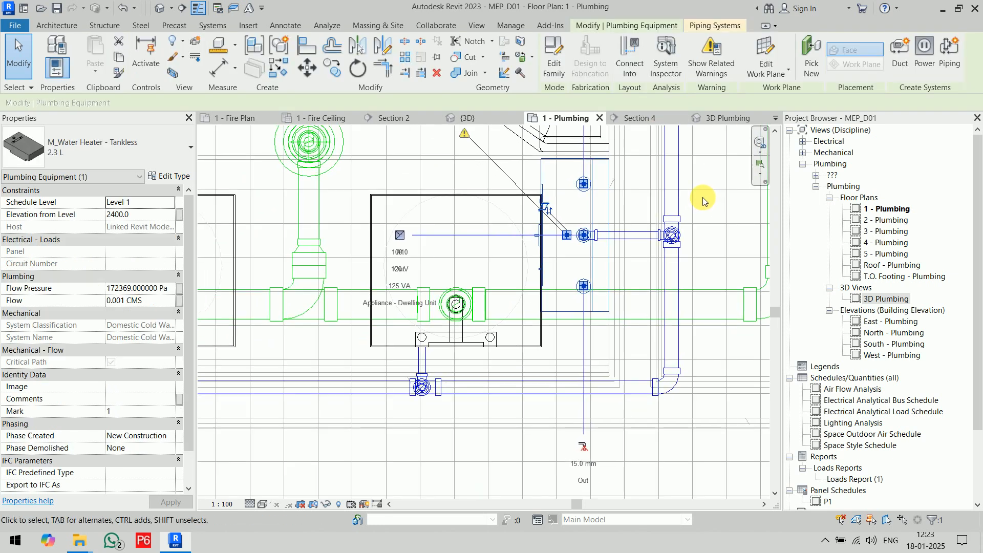
scroll(439, 172, "down", 2)
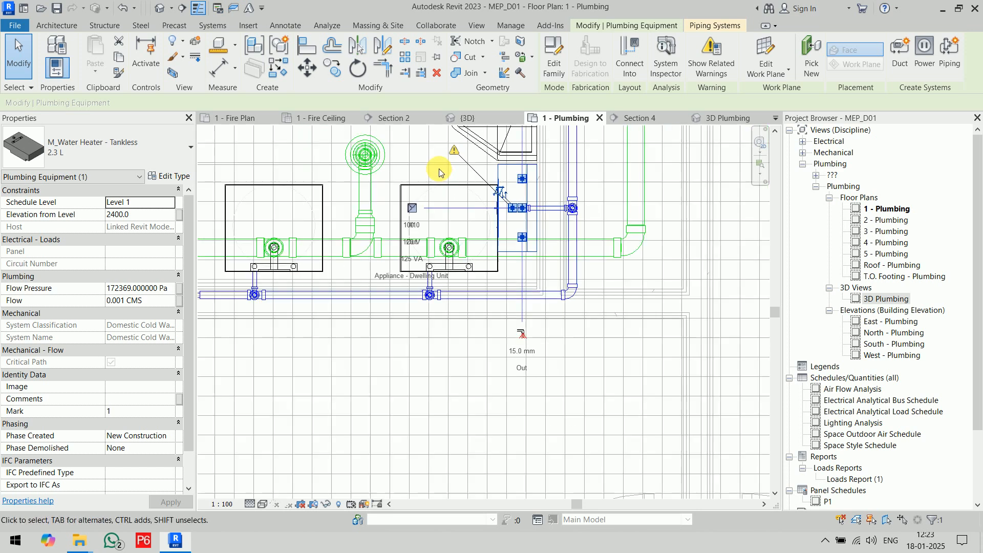
left_click(431, 155)
scroll(431, 155, "down", 2)
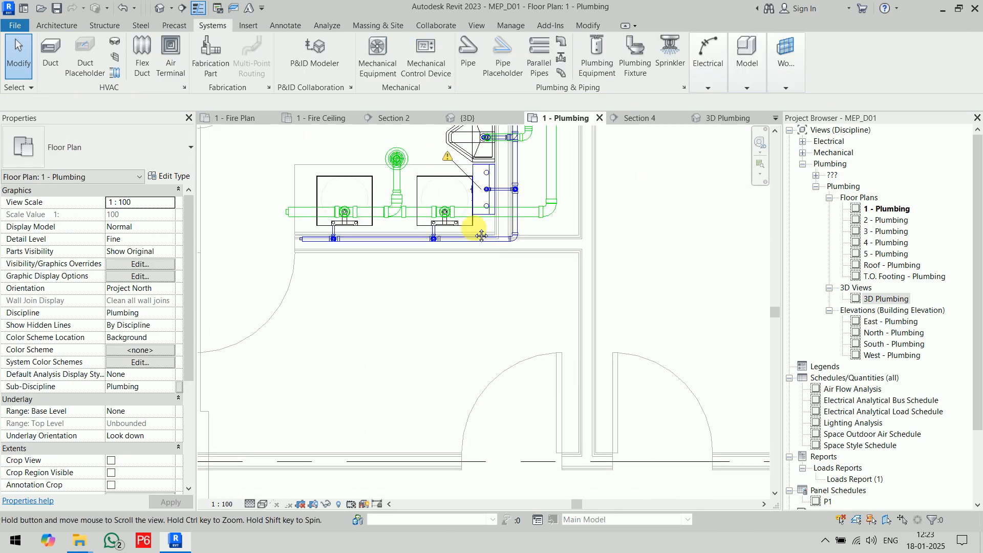
middle_click_drag(458, 198, 503, 286)
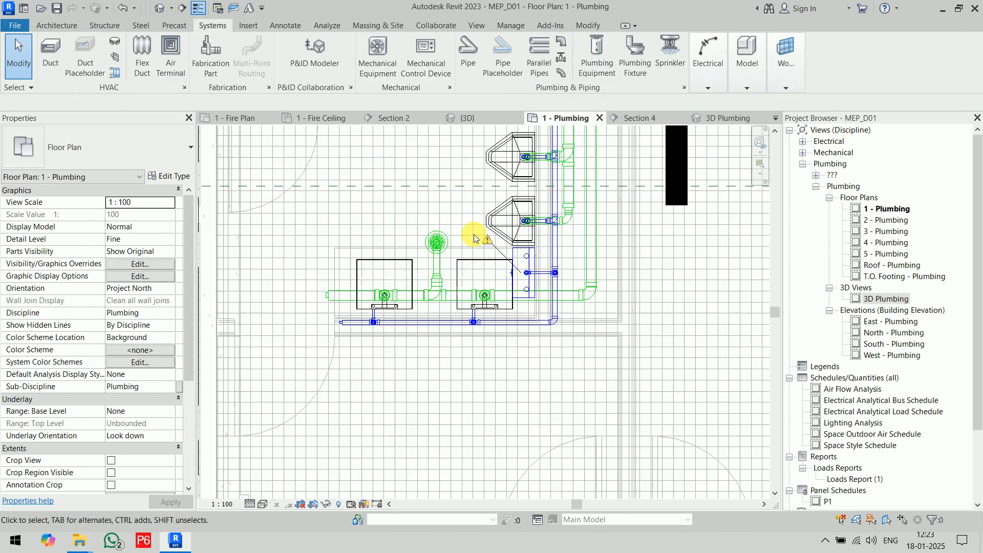
left_click(182, 8)
left_click(454, 192)
left_click(454, 391)
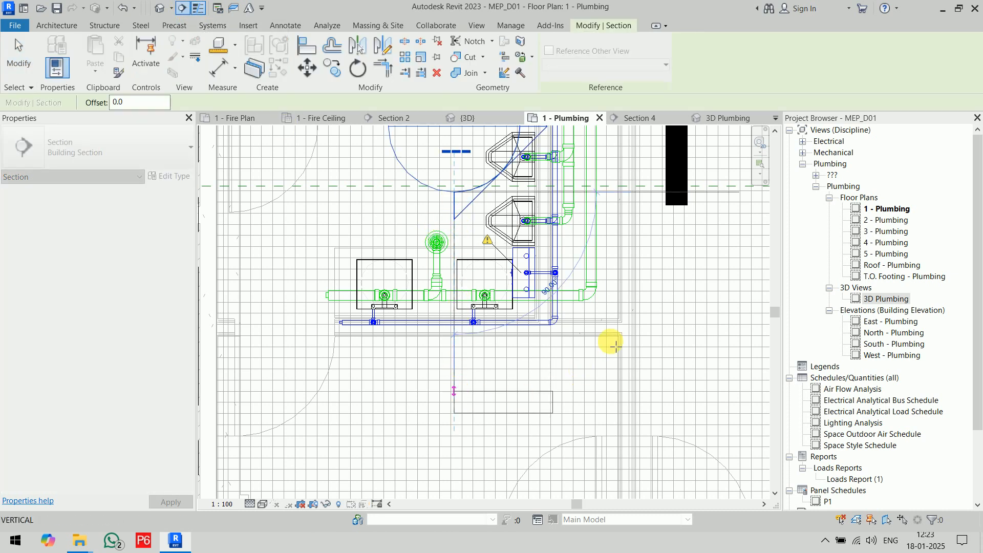
key("Escape")
key("Escape")
scroll(528, 324, "up", 2)
Open the new section view, select the water heater and set the view's detail level to Fine.
left_click(523, 324)
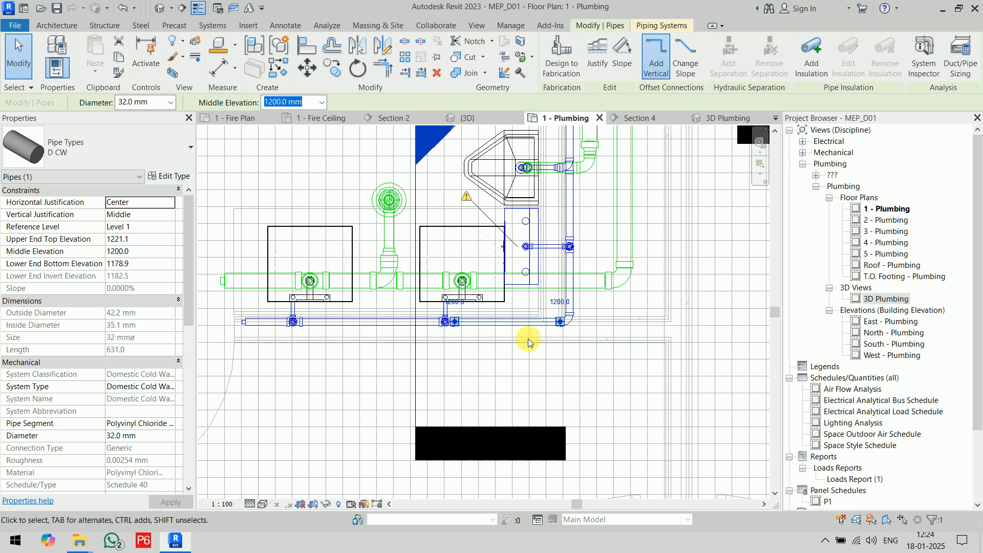
right_click(416, 196)
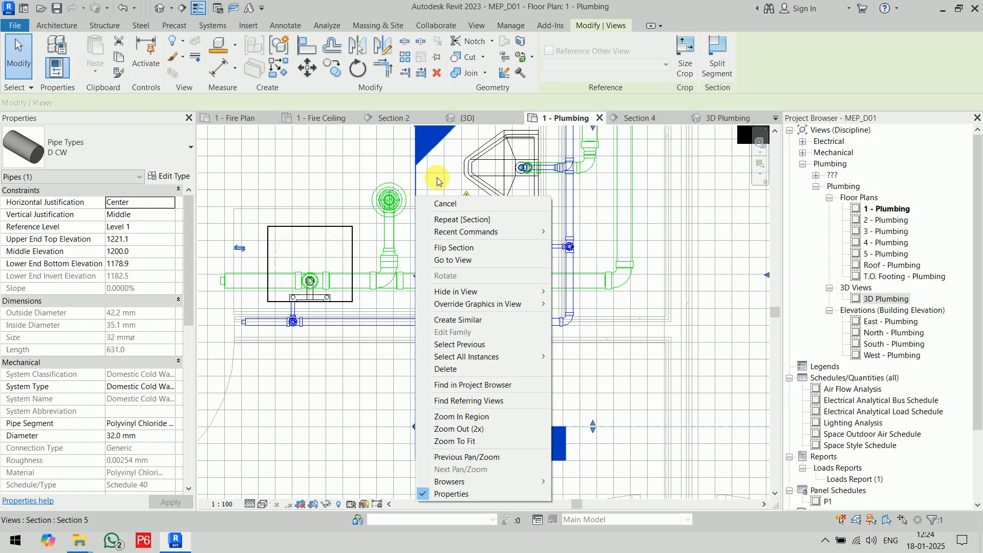
left_click(486, 265)
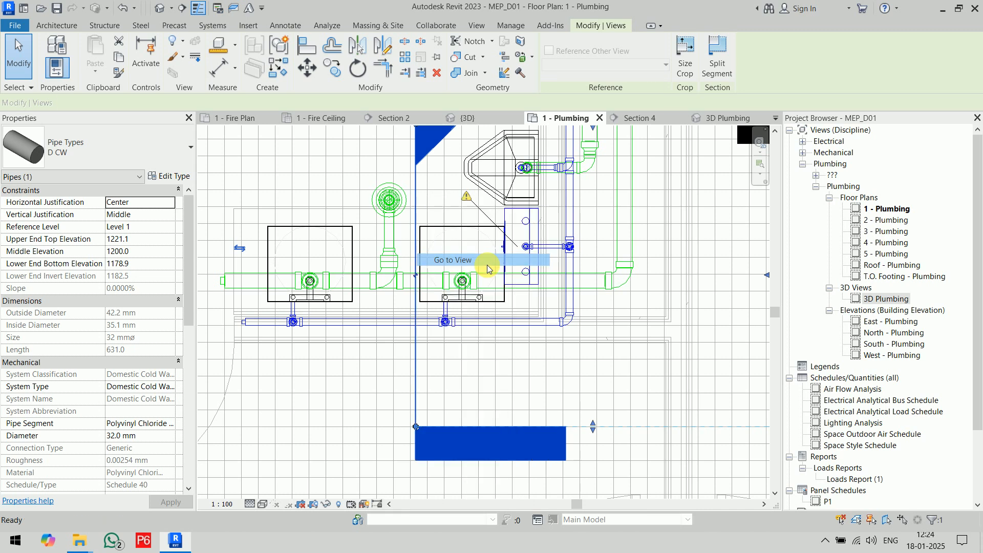
scroll(472, 407, "up", 5)
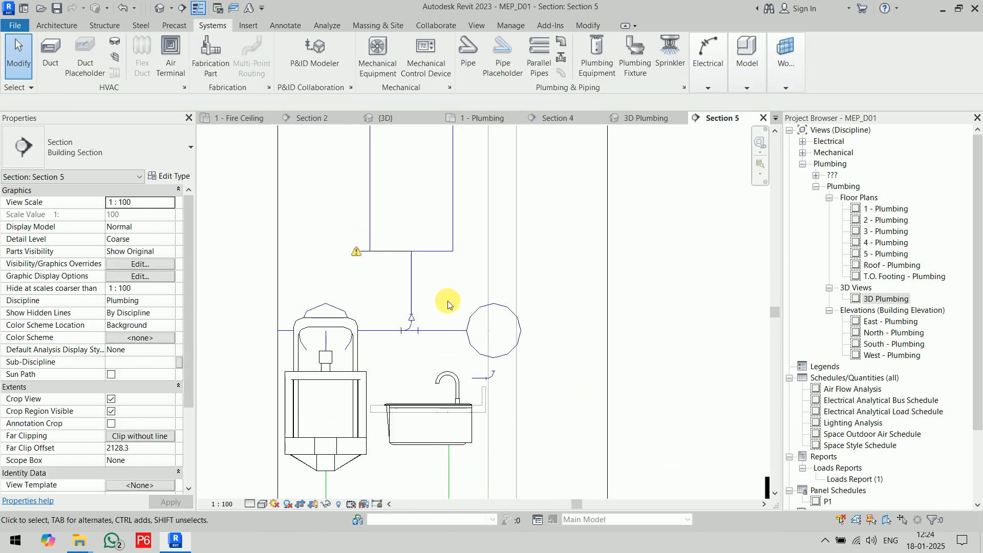
left_click(444, 251)
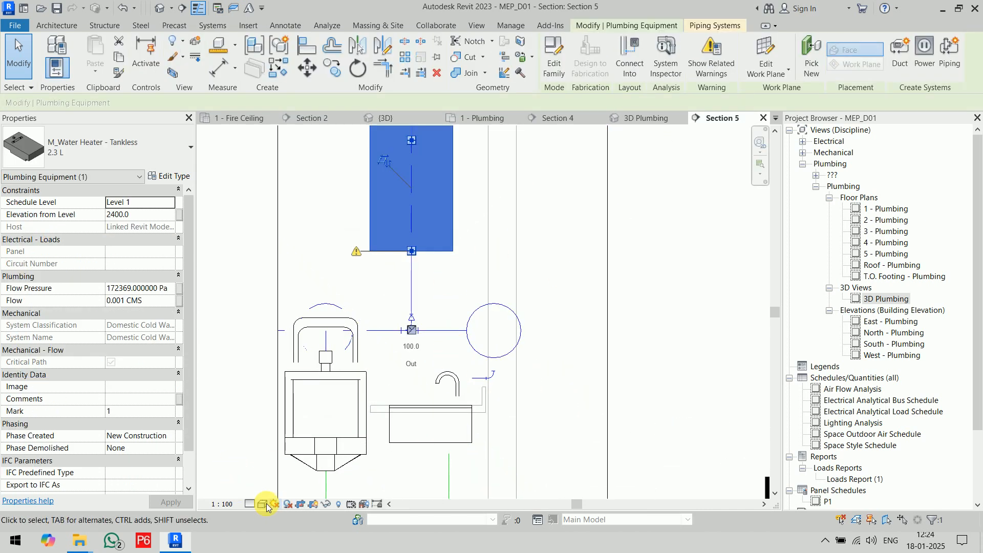
left_click(249, 503)
left_click(263, 490)
middle_click_drag(608, 319, 633, 370)
middle_click_drag(639, 256, 646, 361)
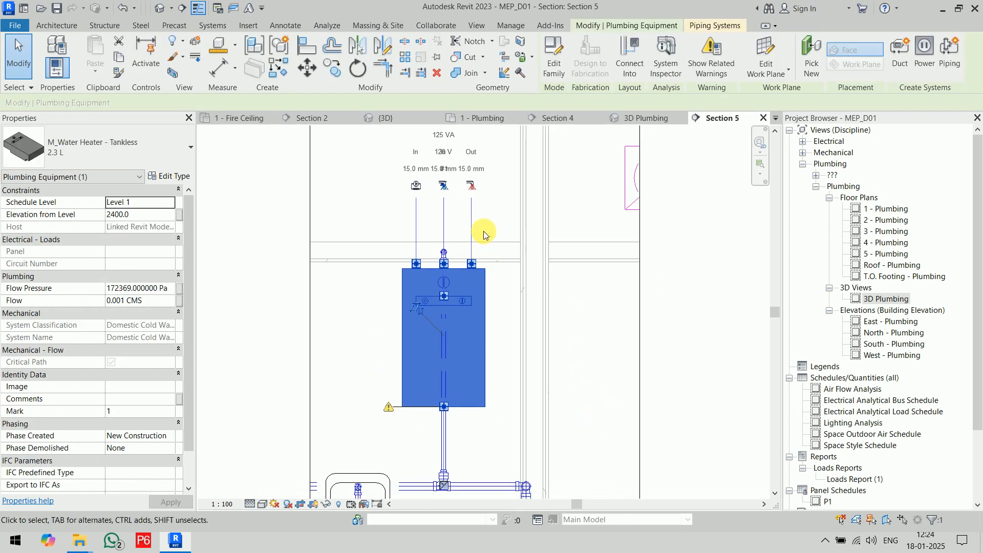
Draw a 15 mm hot water pipe from the heater's outlet up to 2575.4 mm and about 209 mm horizontally toward the wall.
scroll(478, 226, "up", 3)
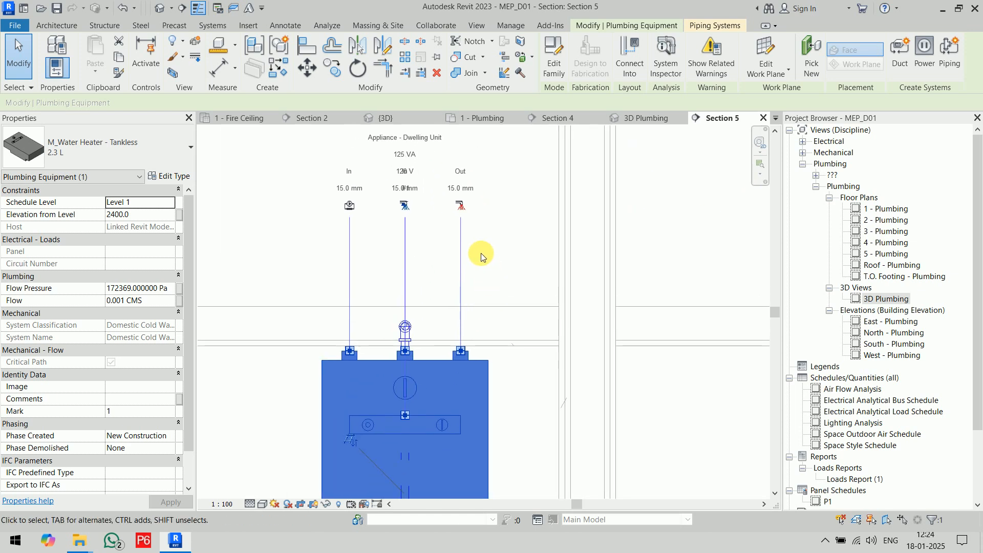
left_click(462, 206)
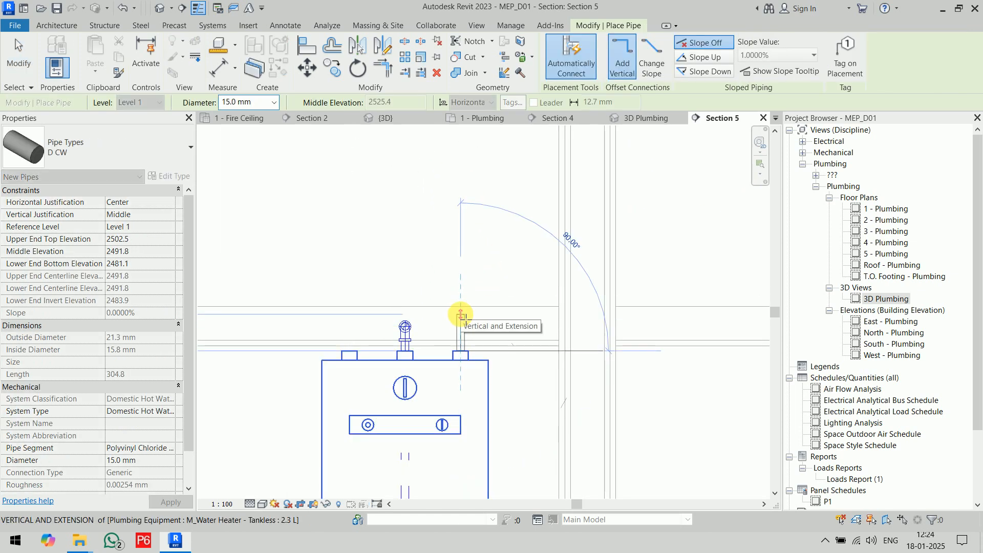
scroll(464, 317, "down", 2)
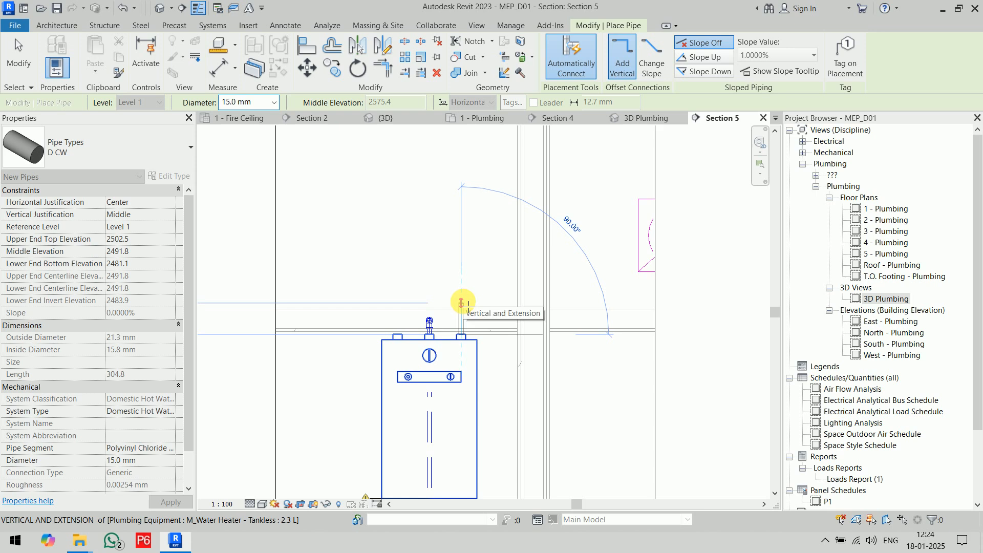
left_click(463, 303)
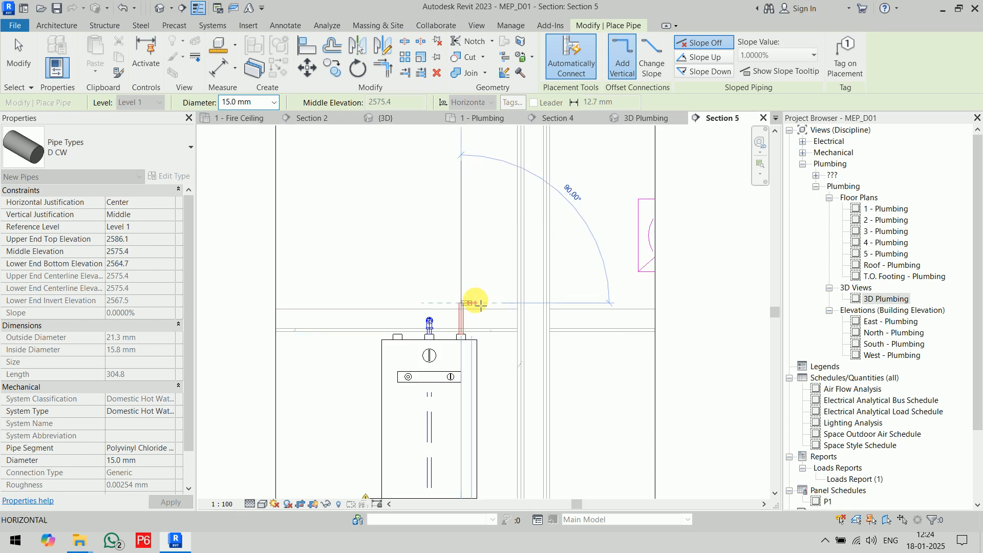
left_click(514, 303)
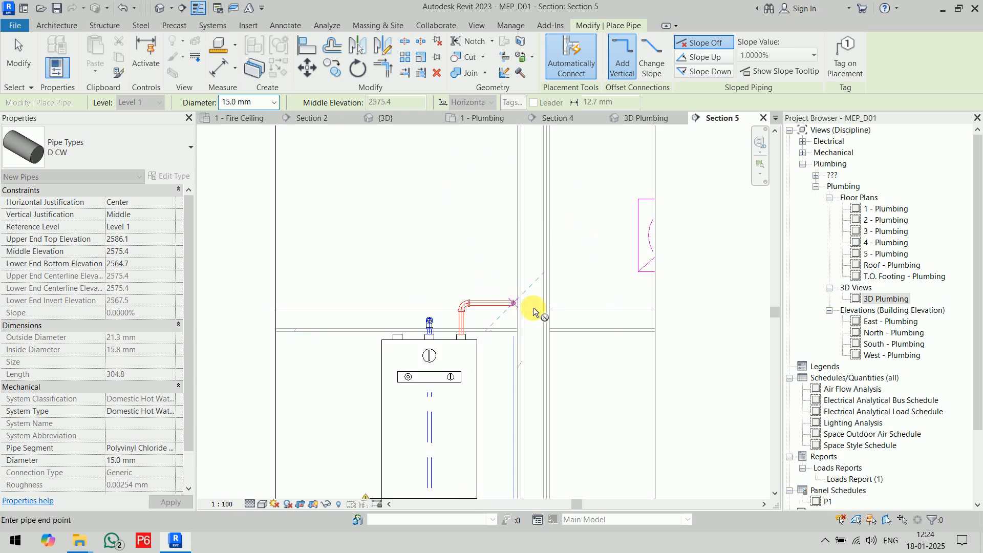
right_click(576, 298)
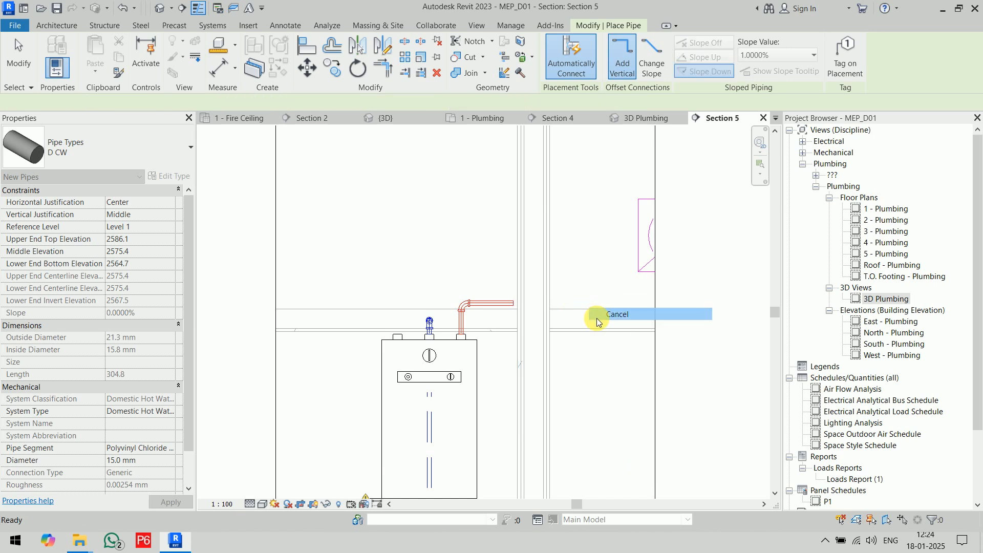
left_click(596, 310)
In the 1 - Plumbing plan, extend the hot water pipe straight from its open end past the cold water pipe, keeping 2575.4 mm elevation.
left_click(520, 121)
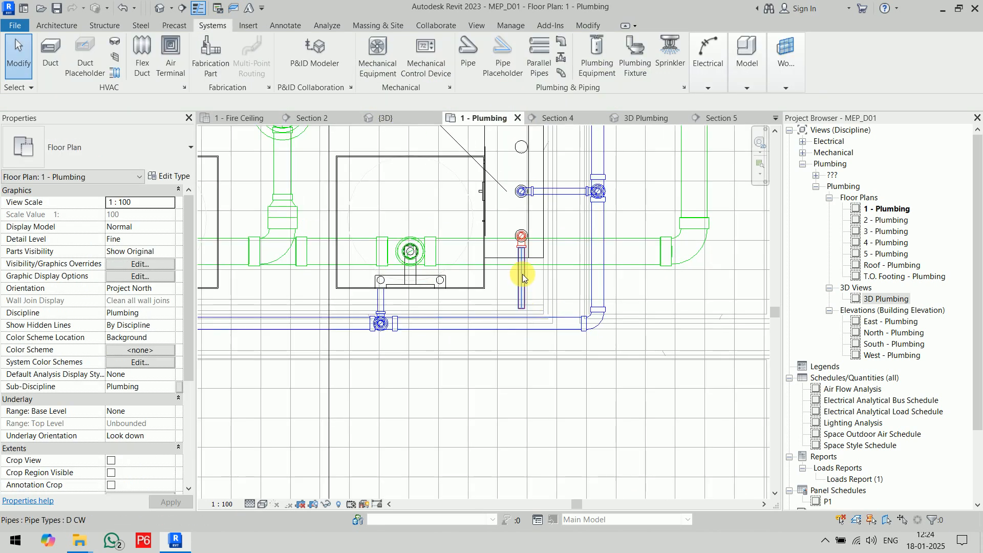
key("d")
scroll(526, 296, "up", 2)
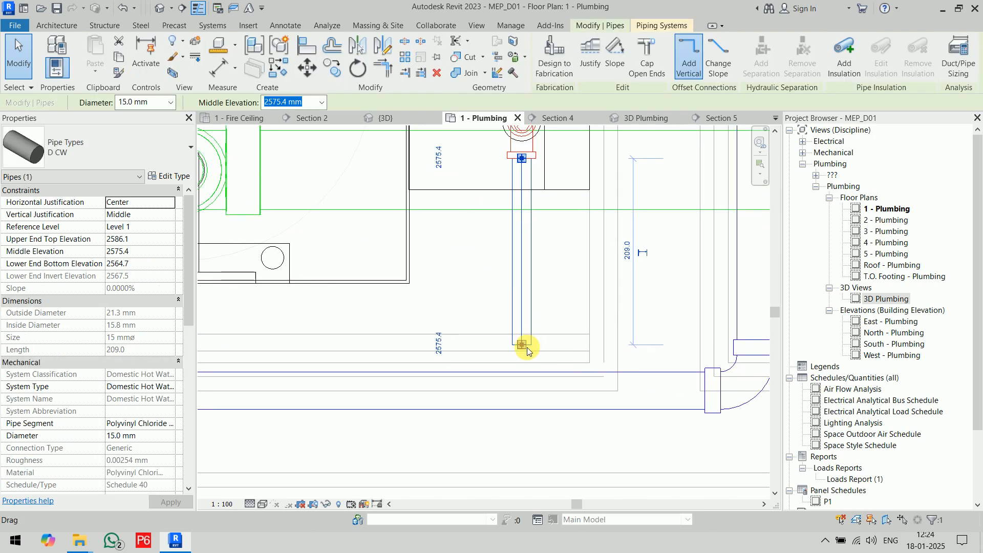
right_click(525, 352)
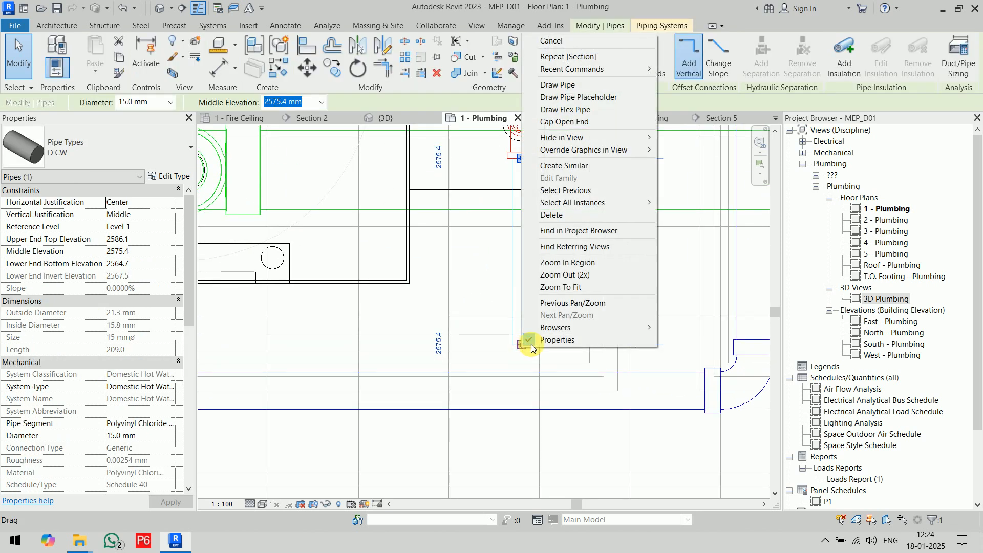
left_click(558, 85)
scroll(524, 449, "down", 2)
middle_click_drag(525, 453, 625, 371)
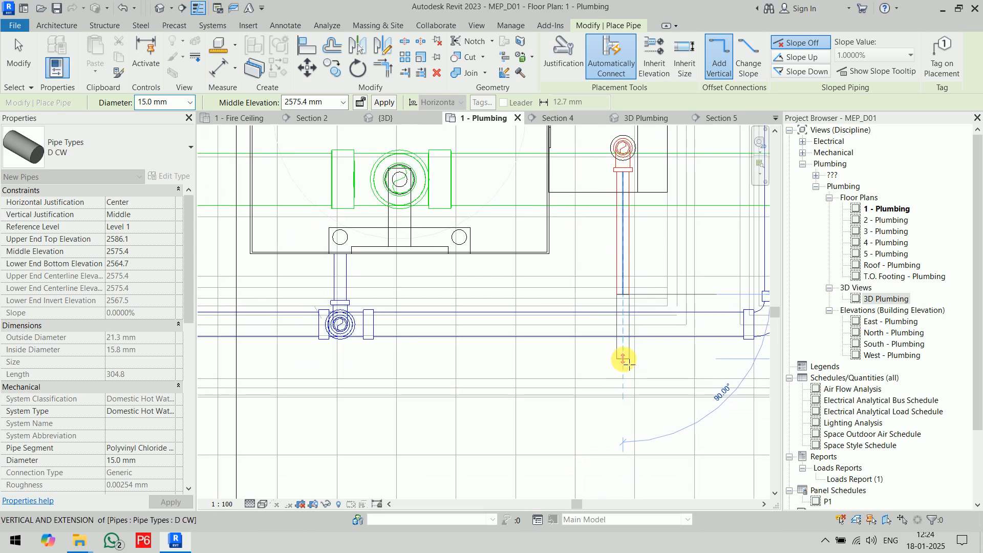
left_click(624, 360)
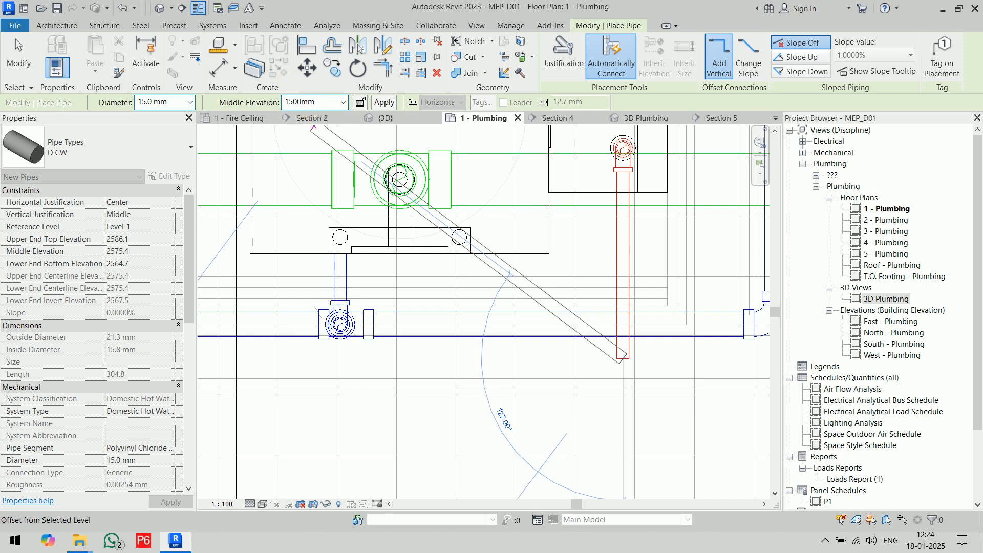
Drop the hot water pipe to 1500 mm elevation and run it parallel to the cold water pipe toward the sink farthest from the heater.
scroll(372, 366, "down", 3)
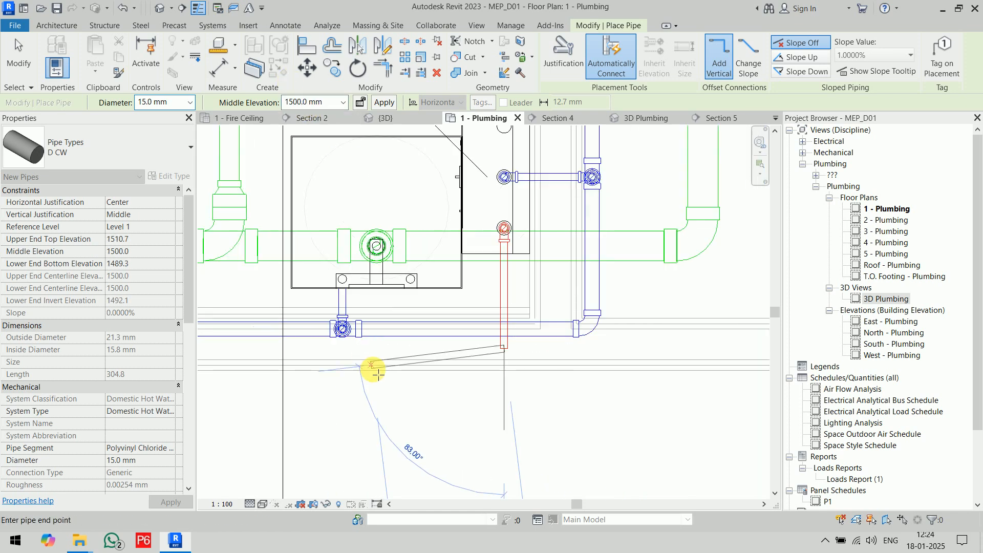
middle_click_drag(322, 367, 655, 429)
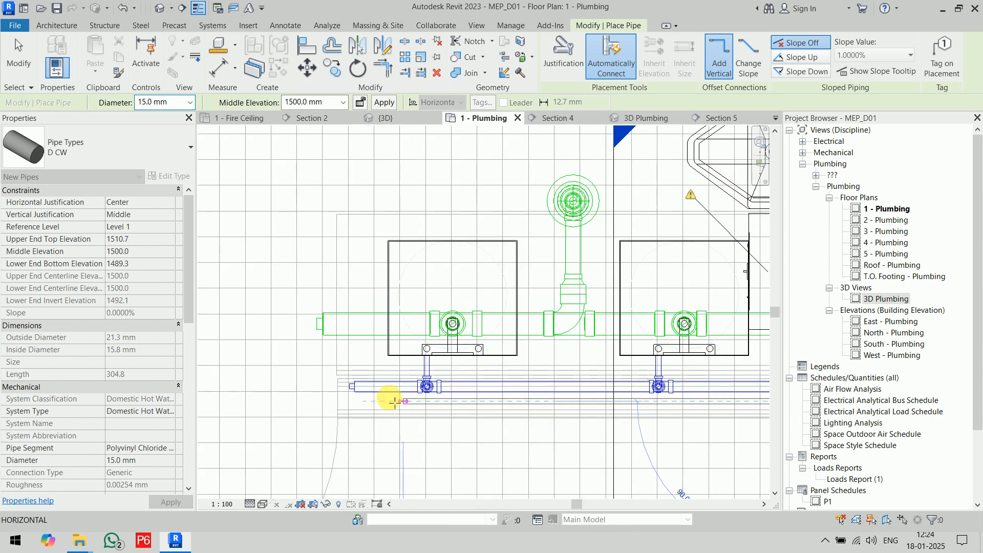
scroll(478, 404, "up", 5)
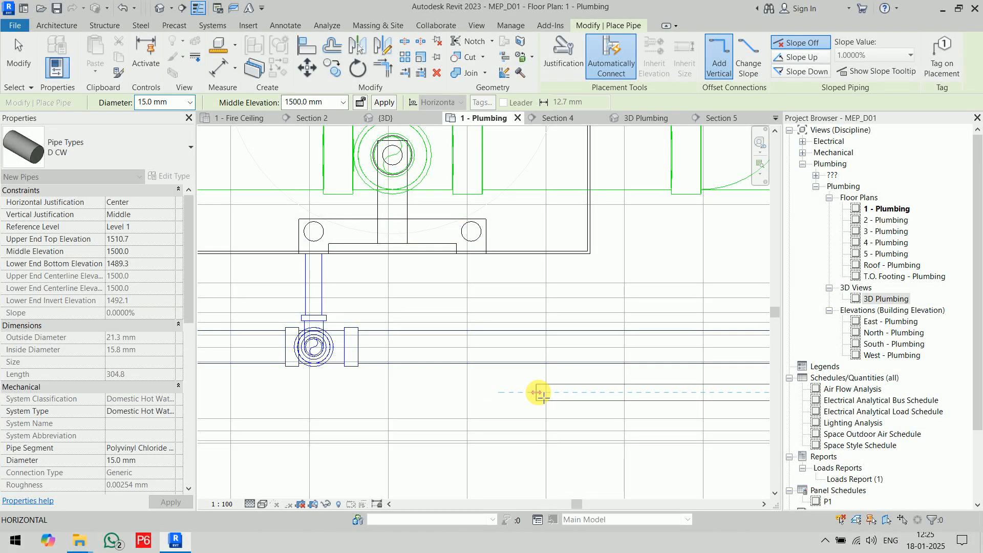
left_click(523, 423)
key("Escape")
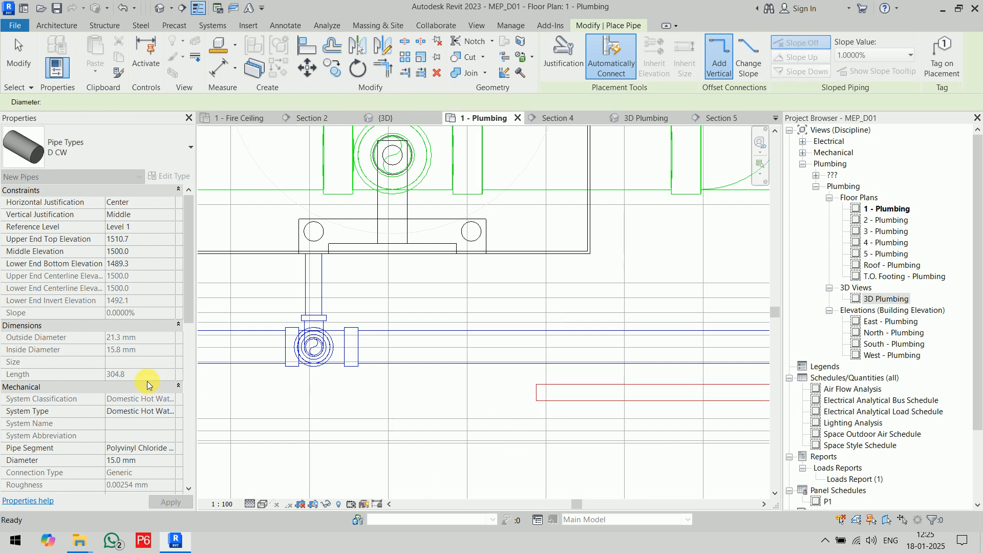
key("Escape")
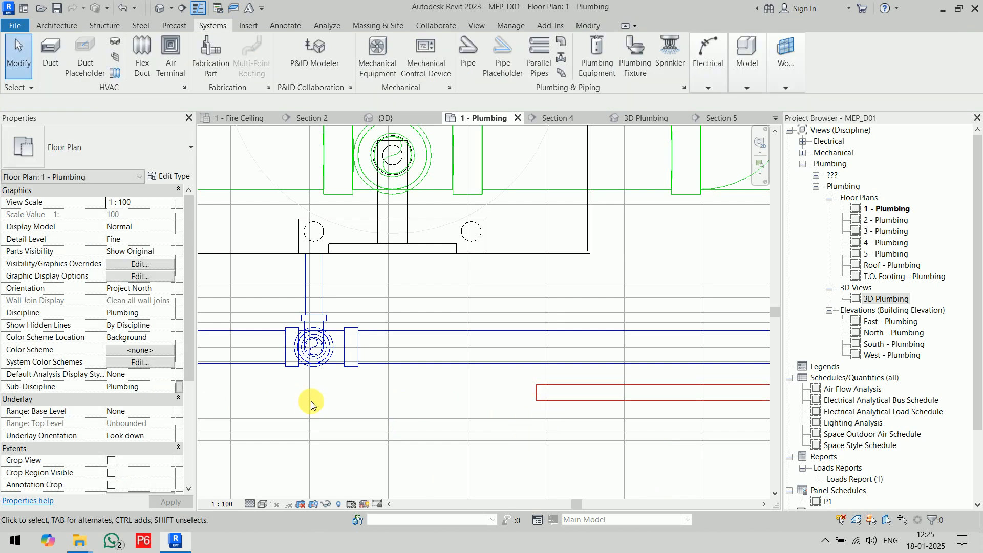
Try to connect the farther sink's hot water connector into the end of the hot water pipe.
left_click(472, 247)
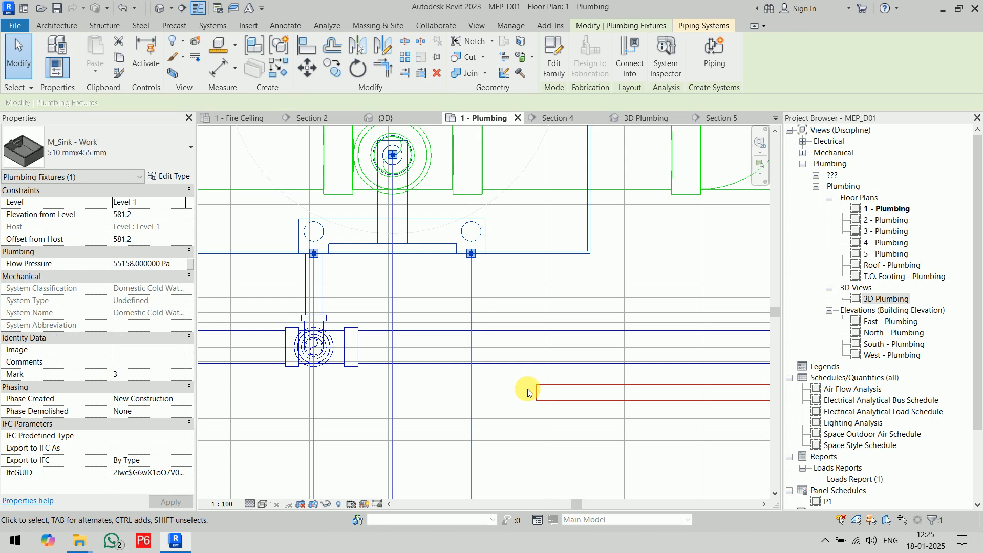
left_click(627, 62)
left_click(557, 393)
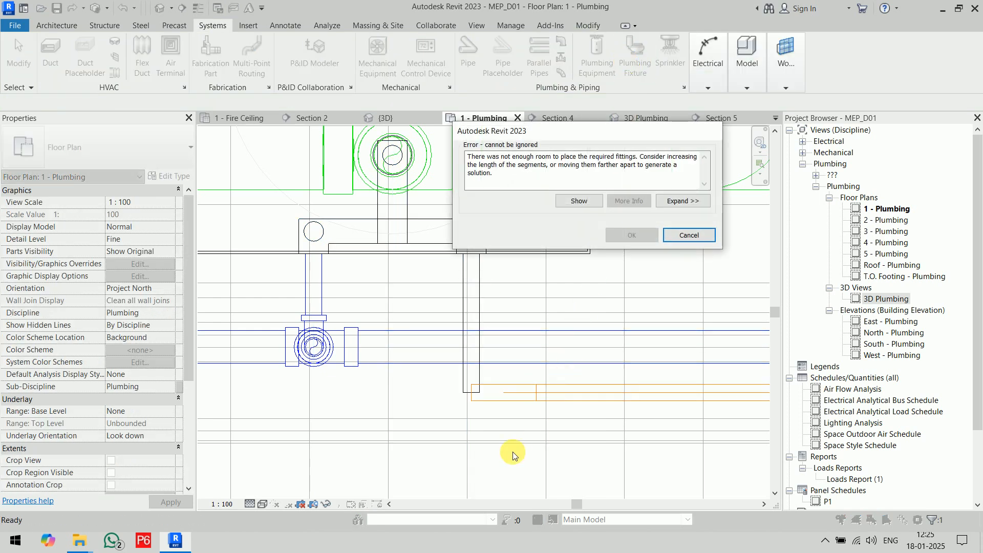
left_click(689, 236)
Stretch the open end of the hot water run past the farther sink, to about 1549 mm long.
scroll(499, 399, "down", 2)
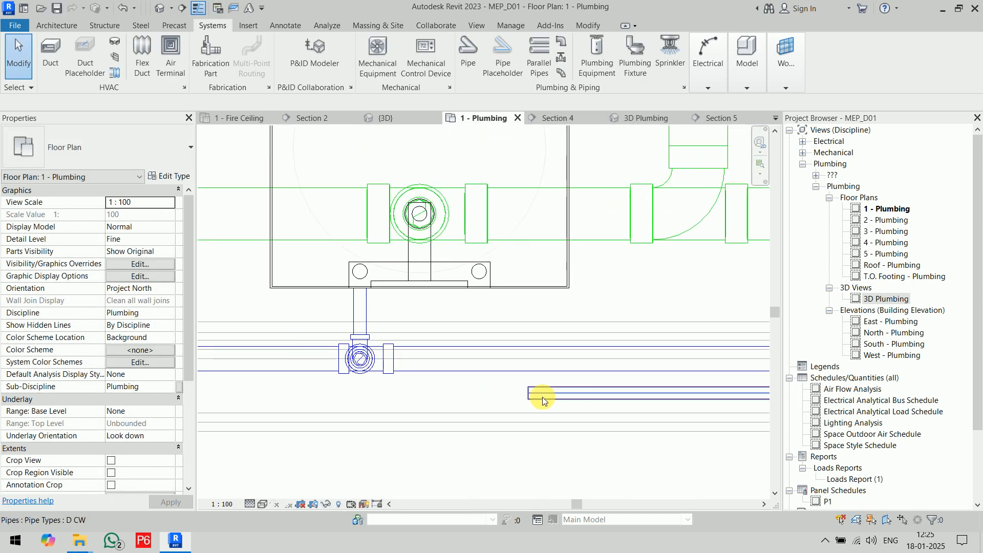
left_click(525, 392)
left_click_drag(527, 392, 247, 392)
left_click(414, 450)
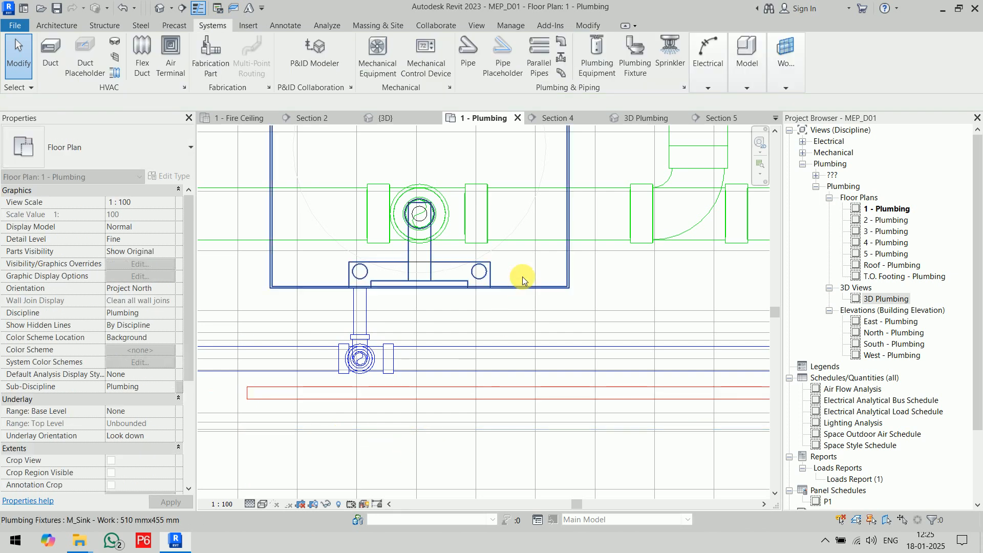
left_click(527, 287)
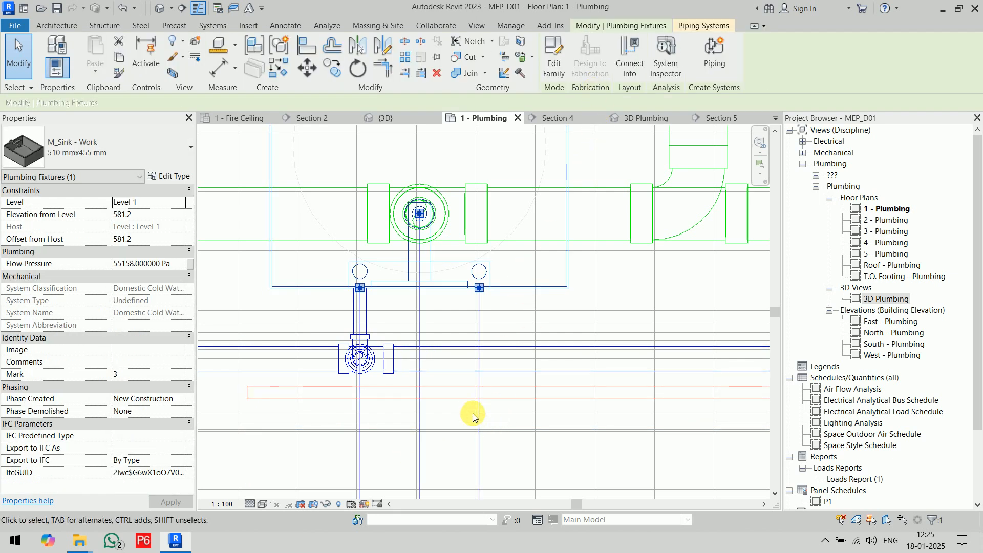
left_click(465, 400)
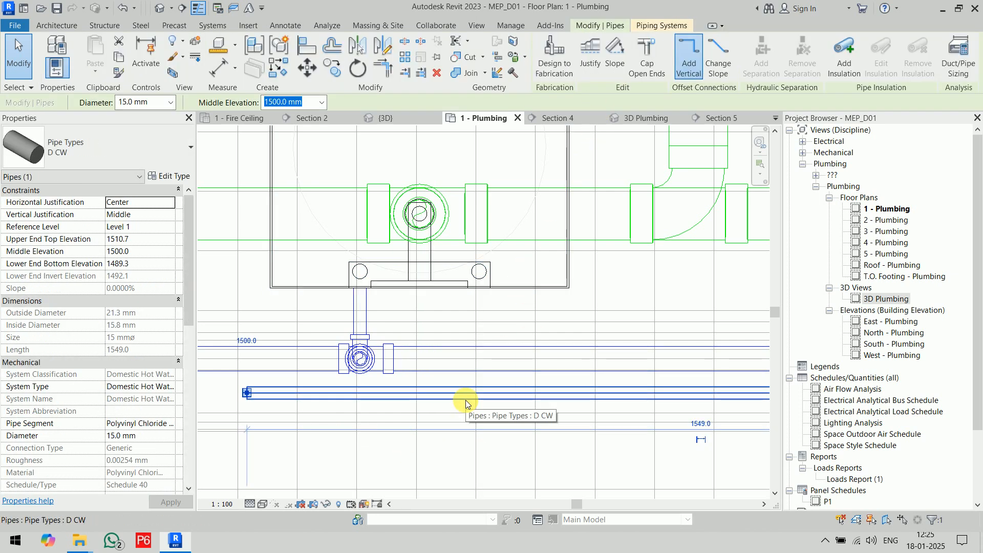
key("Escape")
left_click(529, 285)
middle_click_drag(530, 334, 536, 305)
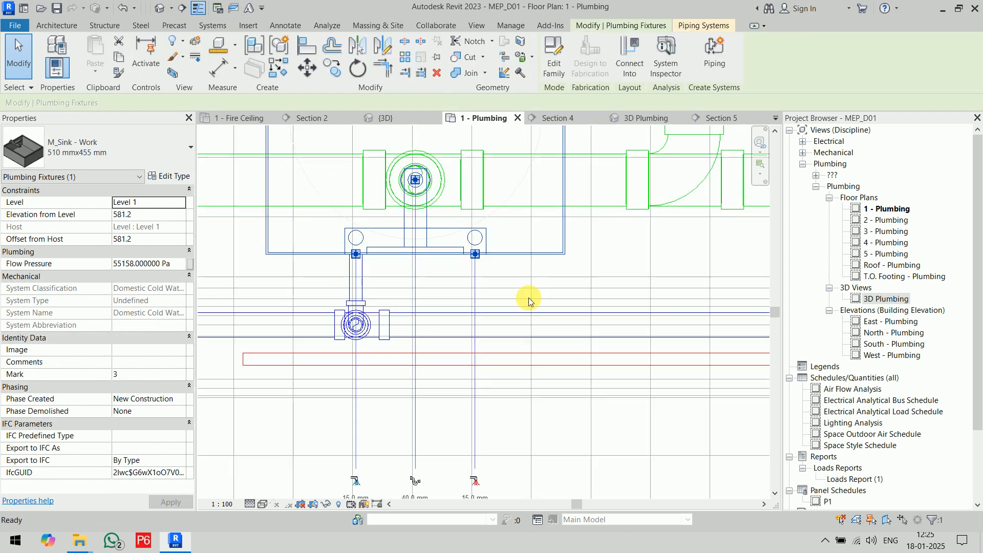
key("Escape")
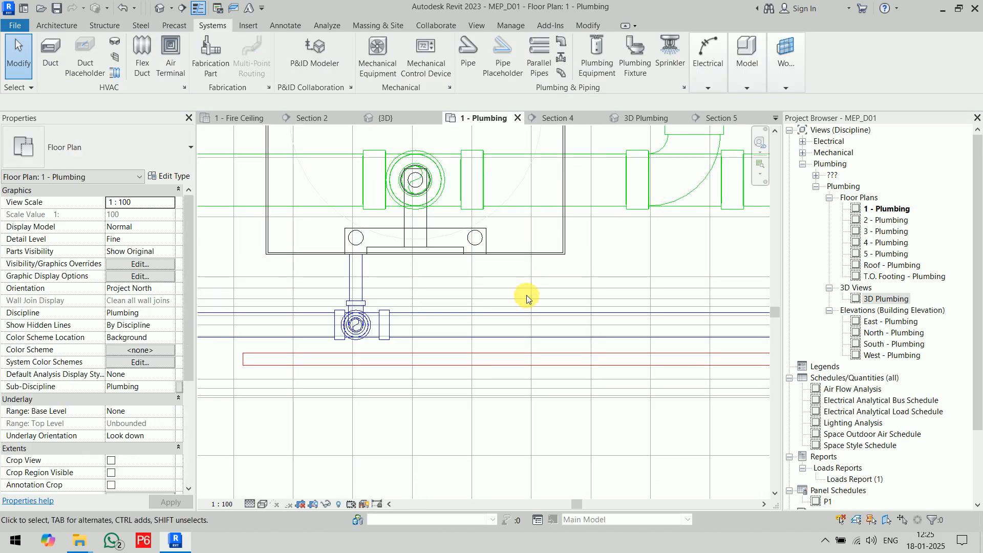
Cap the open end of the hot water pipe beyond the farther sink.
left_click(243, 360)
right_click(240, 361)
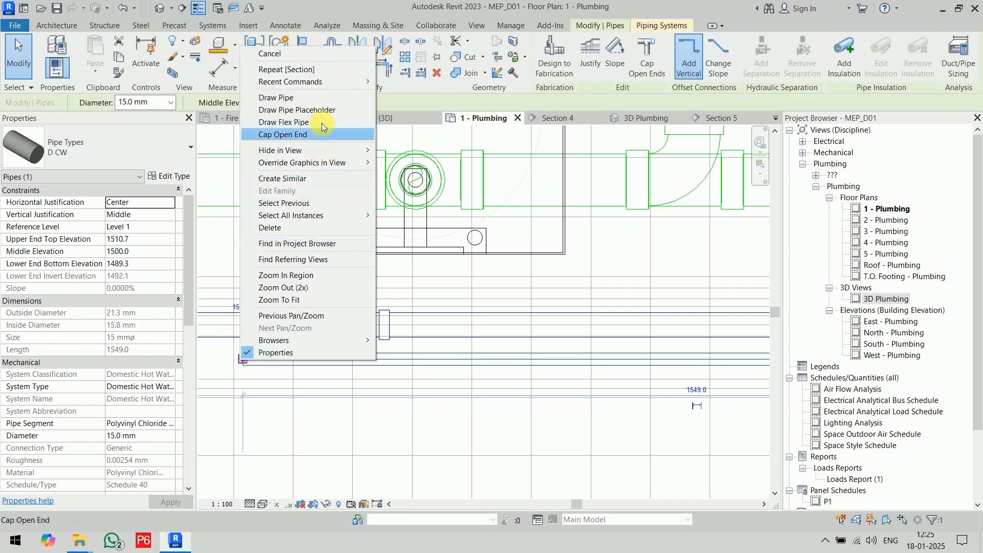
left_click(288, 134)
Connect the farther sink's 15 mm hot water connector into the hot water pipe and save the project.
left_click(565, 196)
left_click(631, 60)
left_click(557, 442)
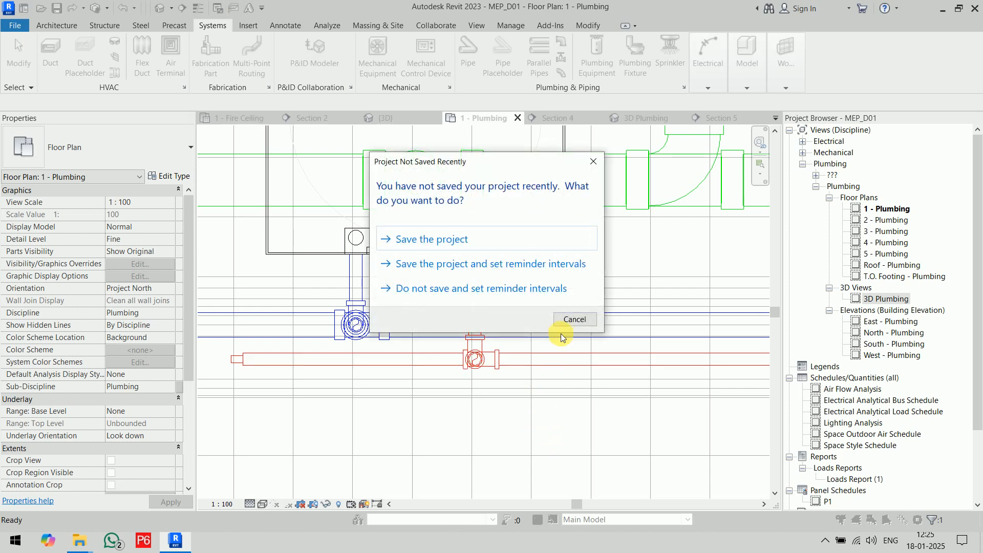
left_click(440, 239)
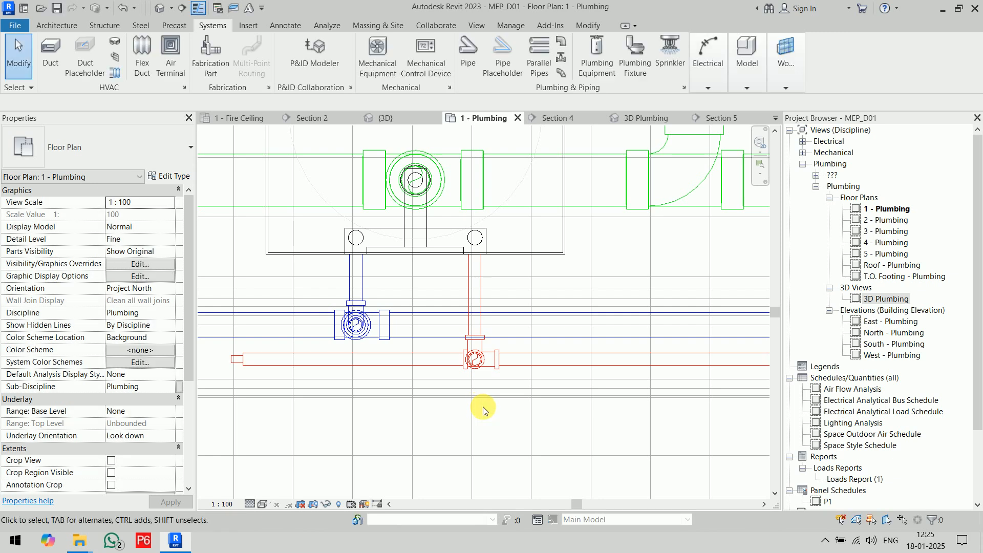
Connect the 15 mm hot water connector of the sink beside the heater into the hot water pipe.
scroll(490, 414, "down", 2)
middle_click_drag(487, 410, 533, 467)
scroll(477, 411, "up", 3)
left_click(480, 315)
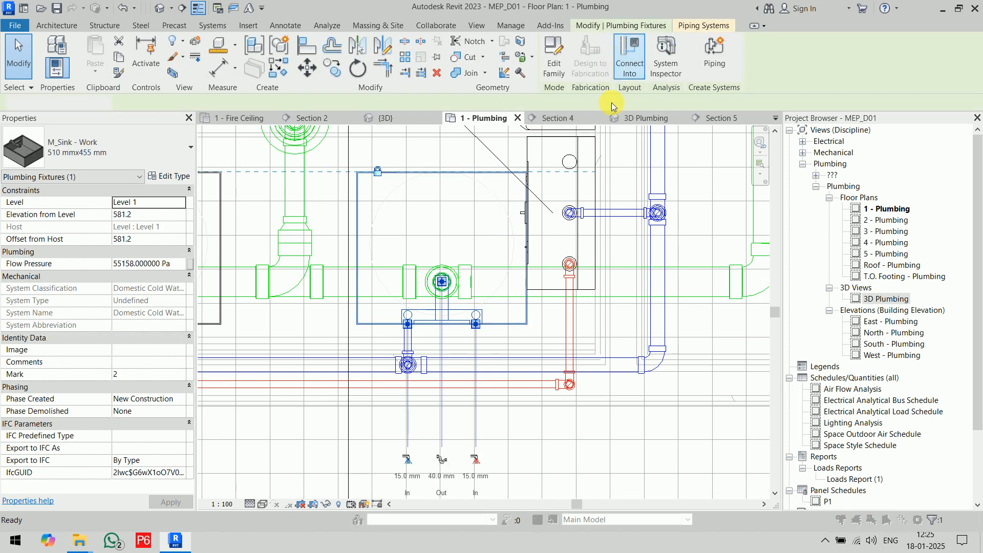
left_click(622, 62)
left_click(489, 392)
scroll(553, 460, "down", 3)
scroll(481, 446, "up", 5)
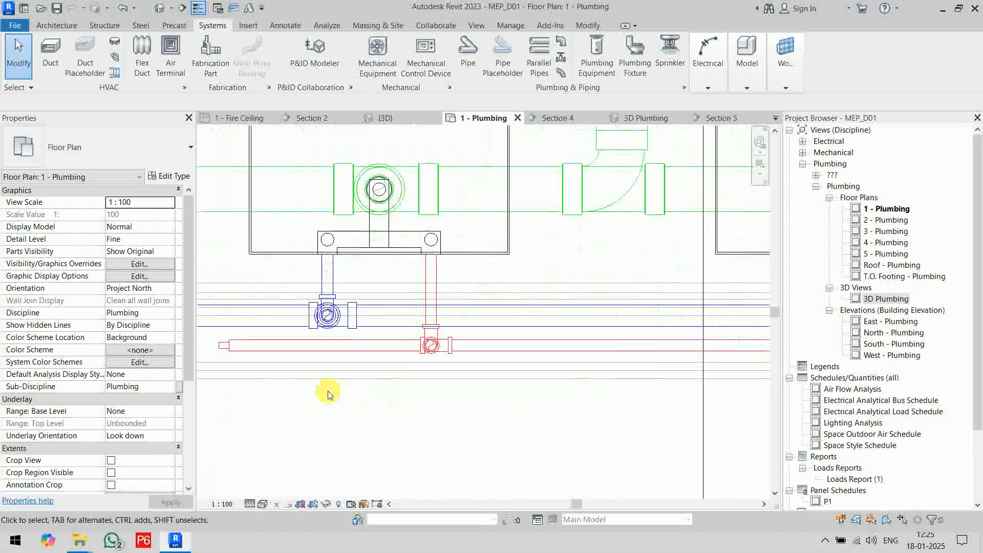
left_click_drag(335, 322, 450, 350)
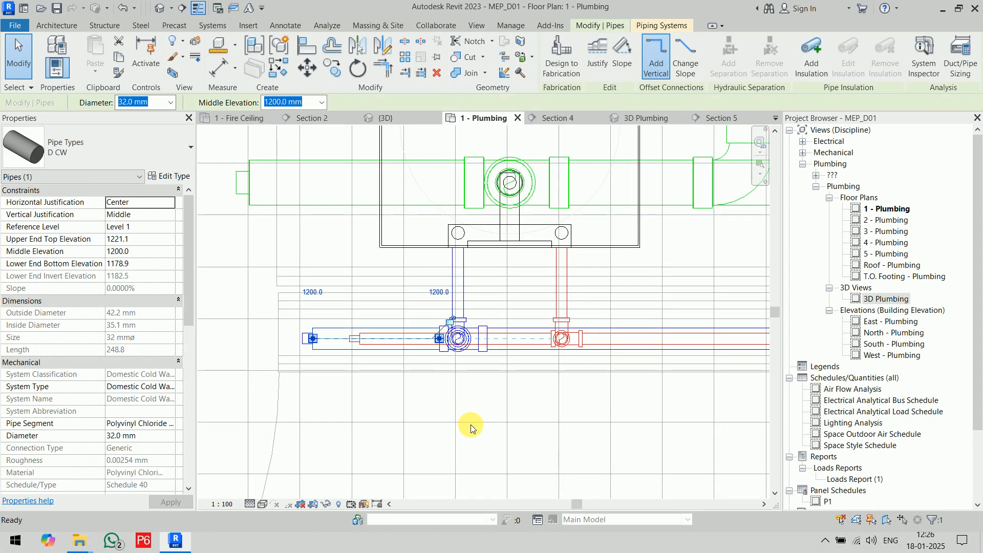
key("ctrl+z")
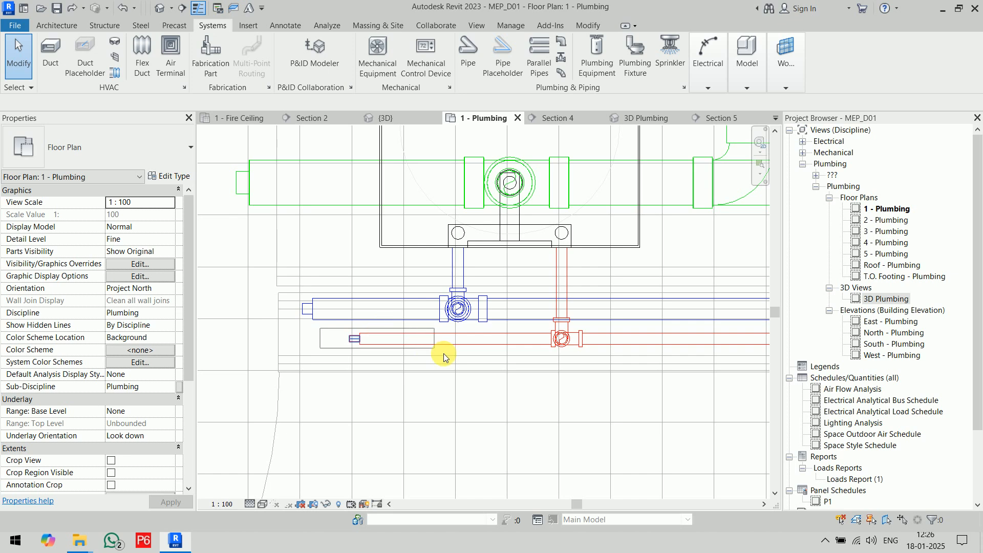
Delete the capped stub of hot water pipe that extends beyond the farther sink's tee.
left_click_drag(520, 371, 560, 370)
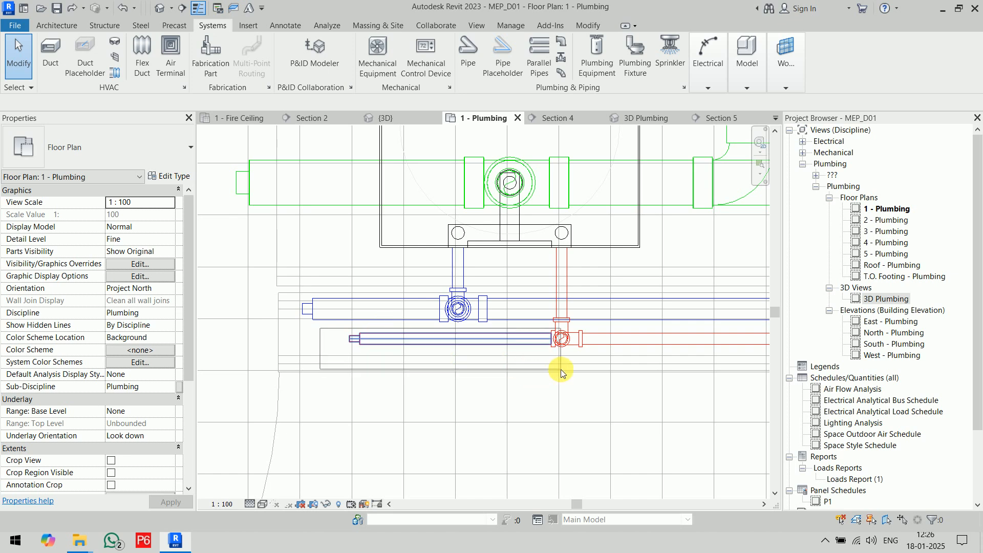
scroll(558, 363, "up", 3)
scroll(555, 355, "up", 2)
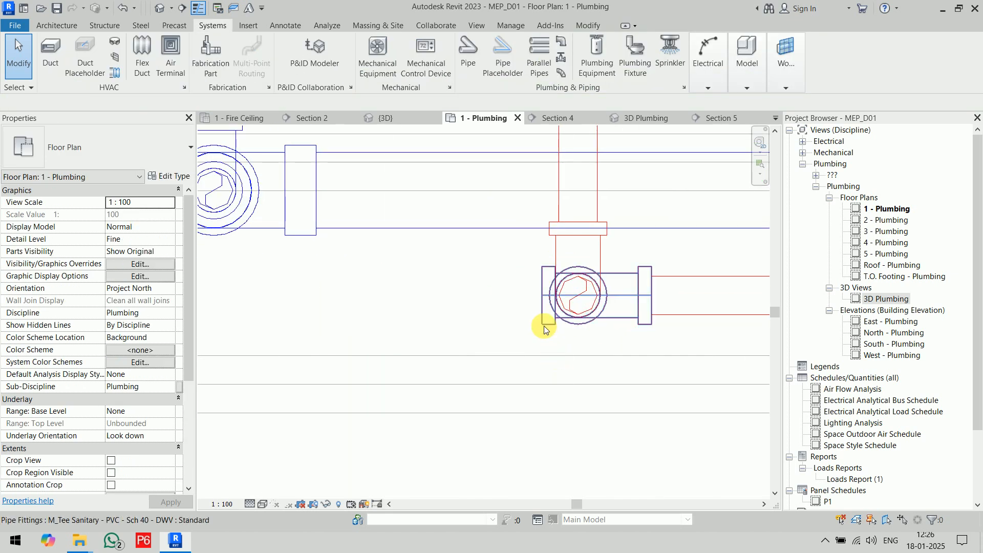
Convert the hot water tee above the farther sink into an elbow by removing its unused open branch.
left_click(541, 324)
scroll(530, 337, "down", 5)
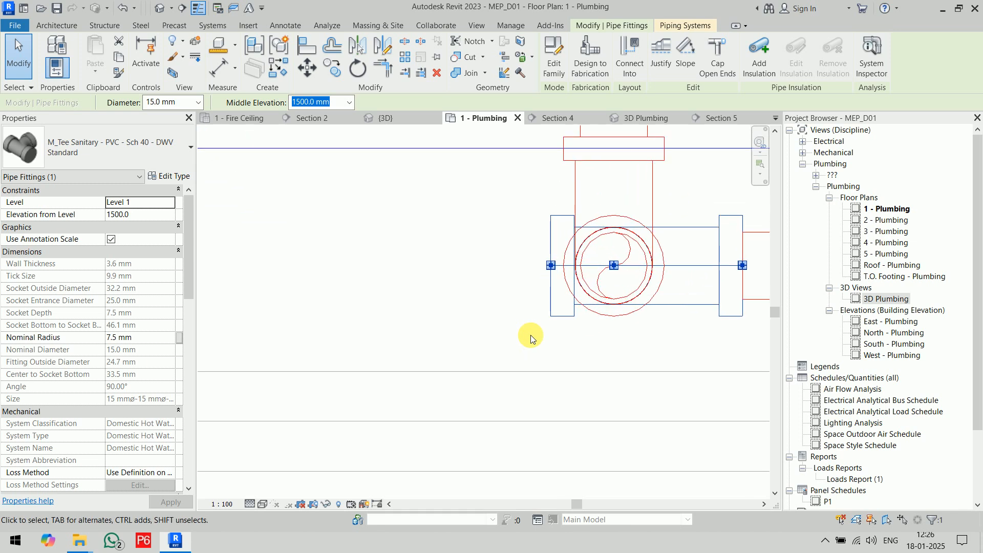
scroll(503, 342, "up", 2)
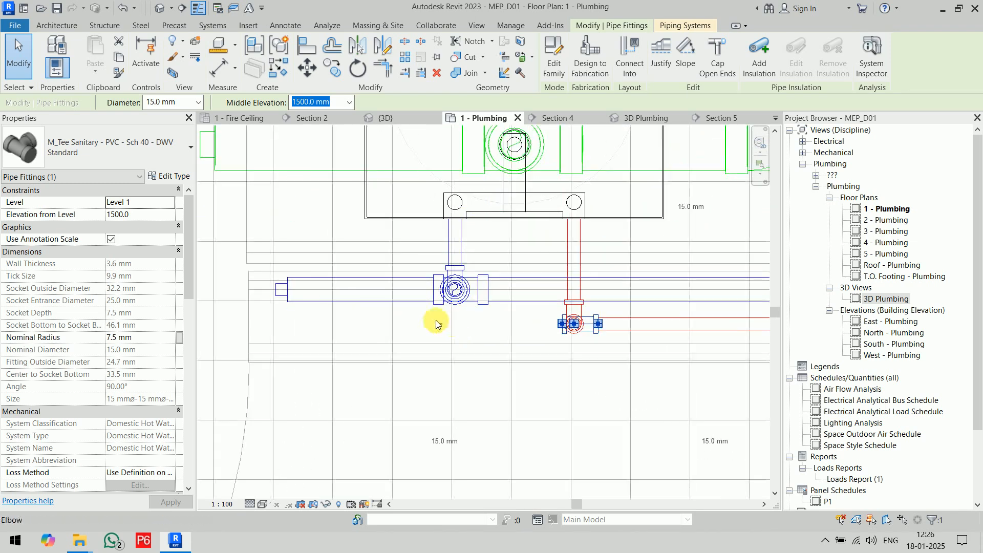
left_click(614, 385)
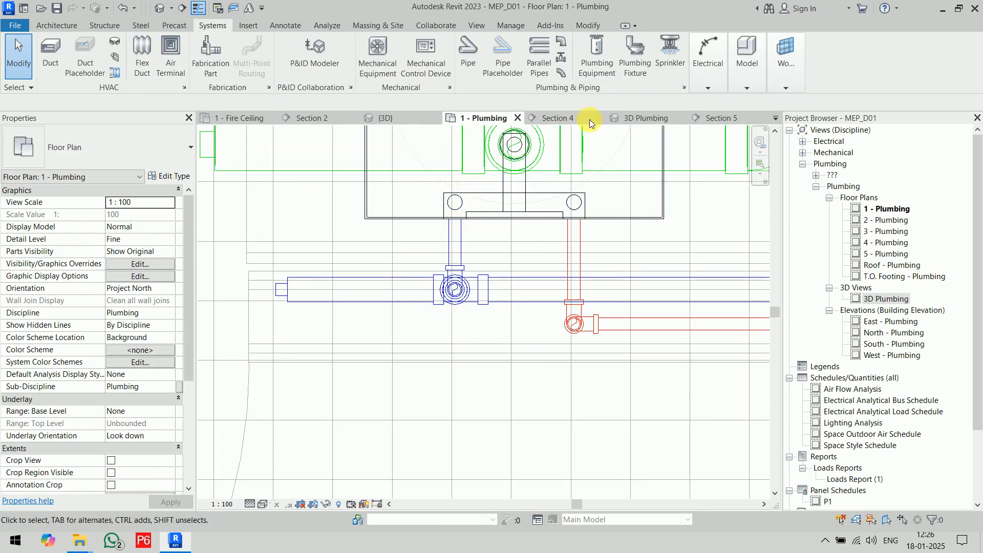
In the 3D Plumbing view, set the middle elevation of the two horizontal hot water pipes above the sinks to 1300 mm.
left_click(662, 116)
scroll(596, 388, "down", 3)
middle_click_drag(554, 408, 586, 429)
scroll(494, 317, "up", 3)
scroll(488, 312, "up", 4)
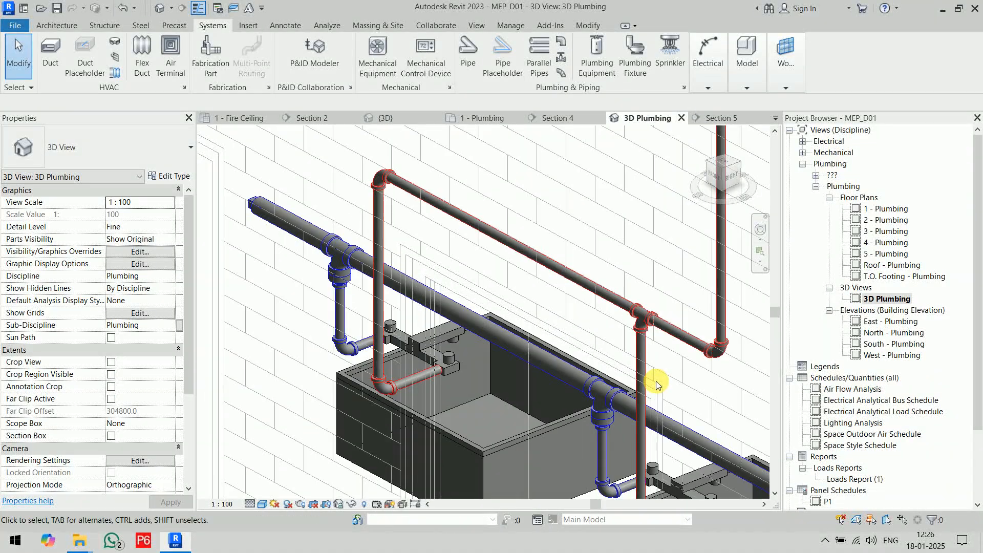
middle_click_drag(653, 381, 558, 327)
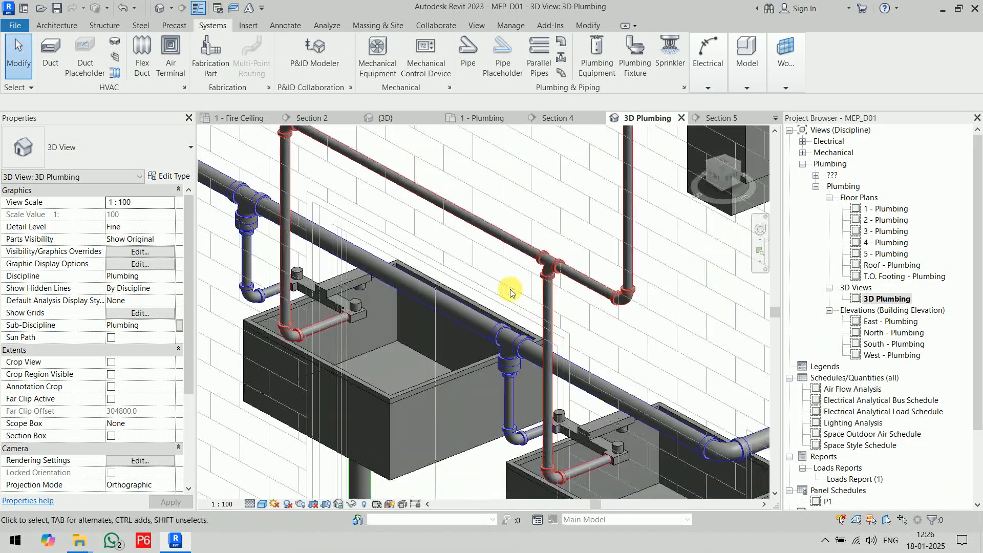
left_click(587, 296)
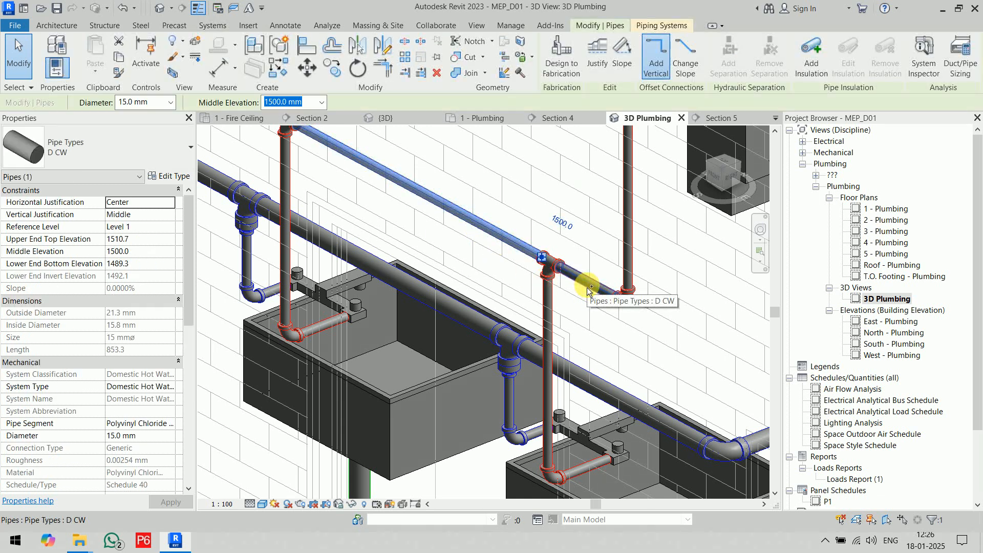
left_click(546, 323, "ctrl")
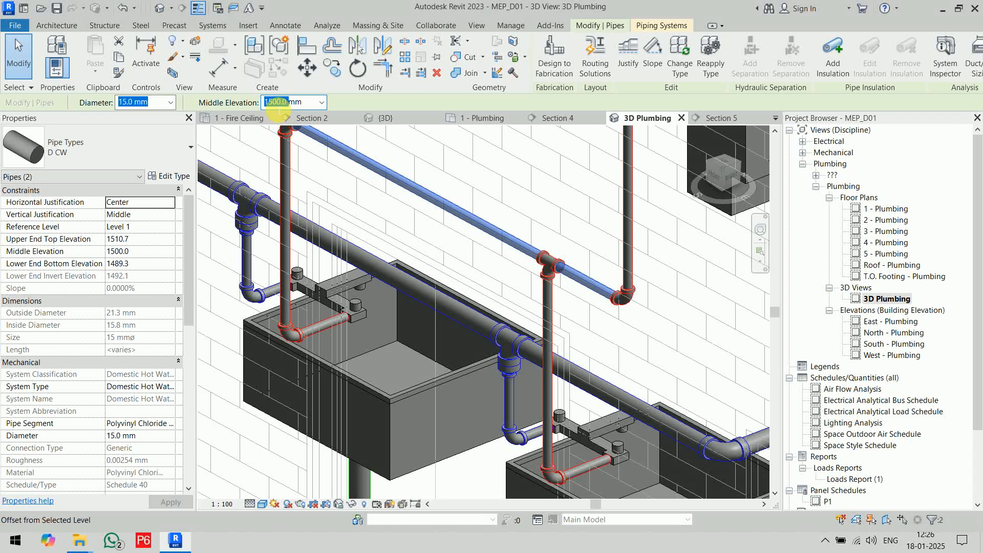
key("Return")
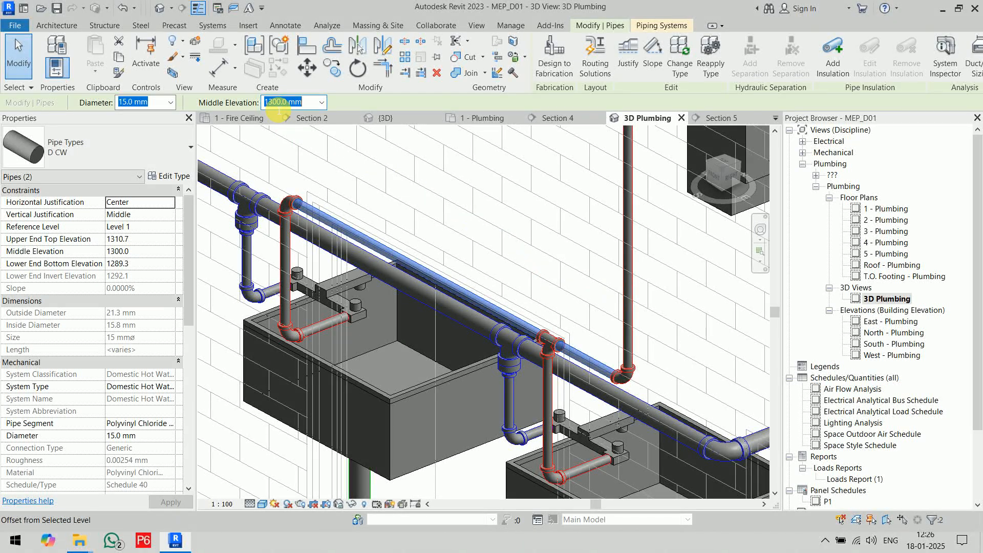
middle_click_drag(672, 367, 604, 458, "shift")
key("Escape")
Delete the hot water and cold water bends at the tops of the risers beside the tankless water heater.
scroll(667, 319, "down", 4)
middle_click_drag(592, 334, 497, 281)
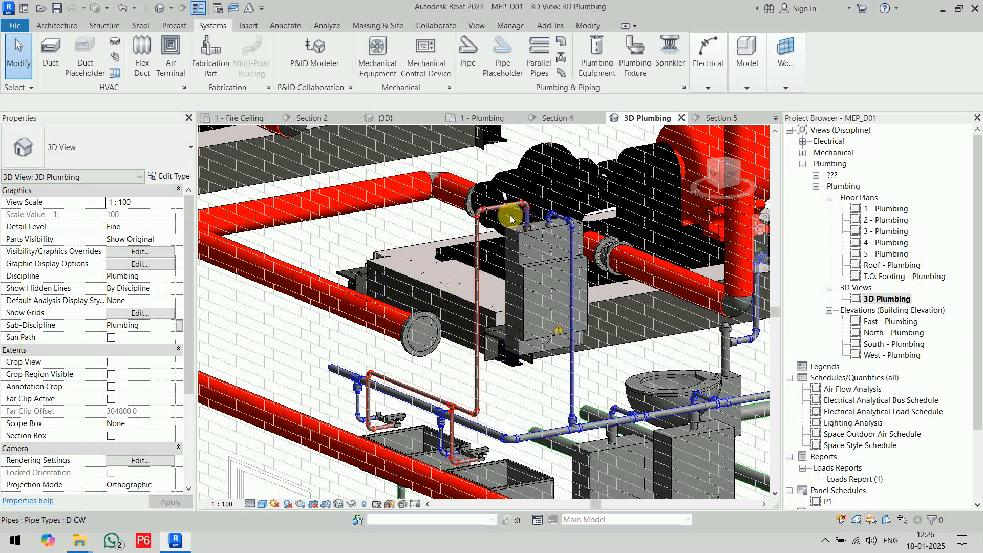
scroll(471, 211, "up", 5)
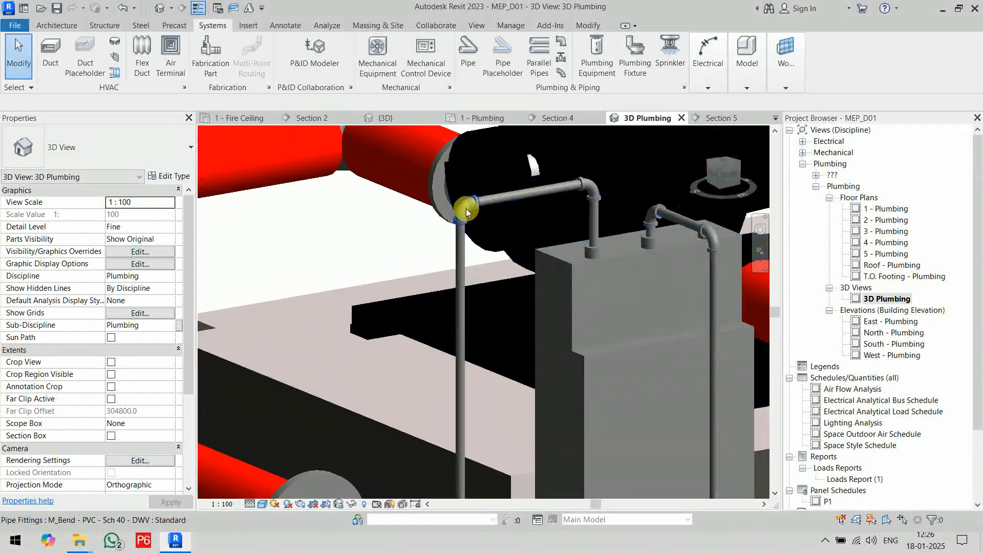
left_click(467, 212)
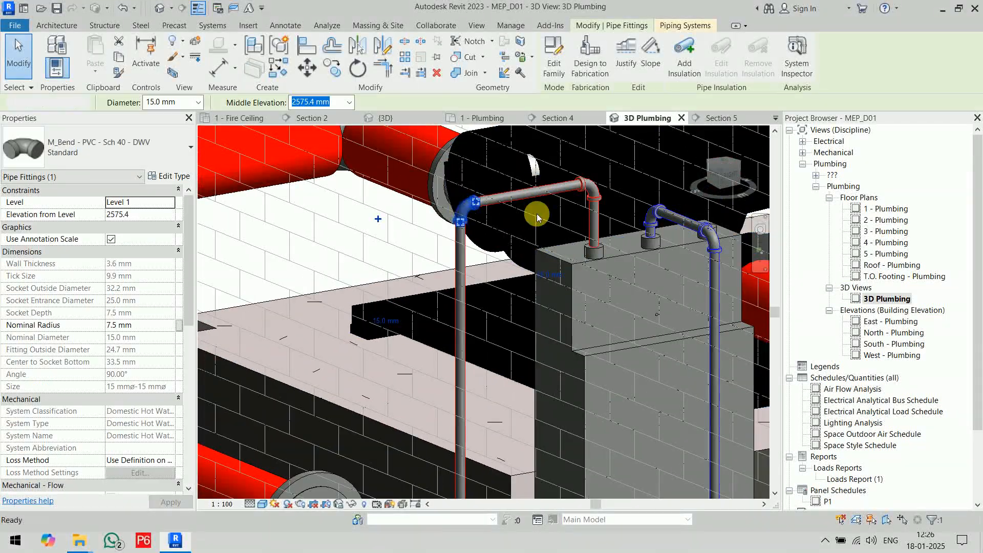
left_click(714, 242)
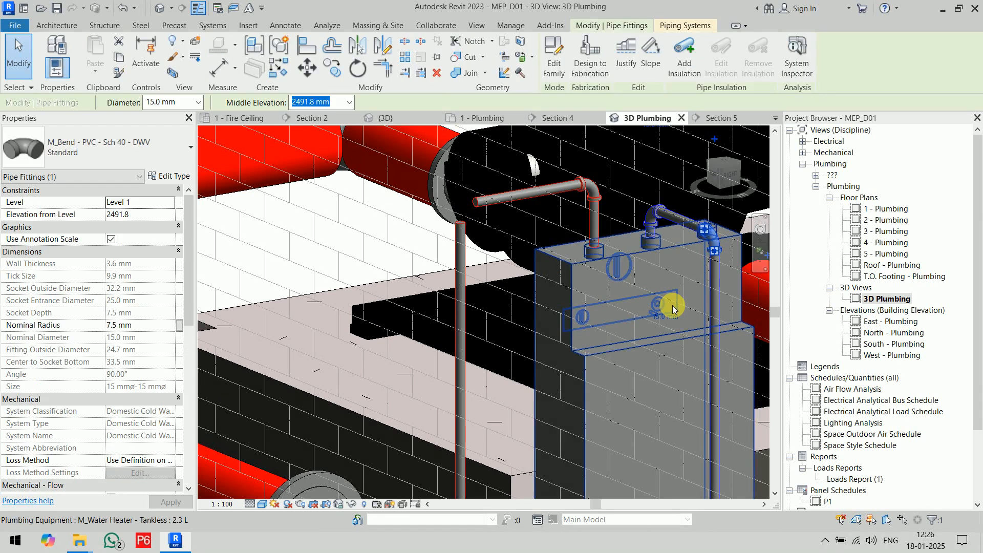
key("Delete")
Flip the tankless water heater's work plane and disconnect it from the pipe network so its pipe connectors face down.
scroll(671, 306, "down", 3)
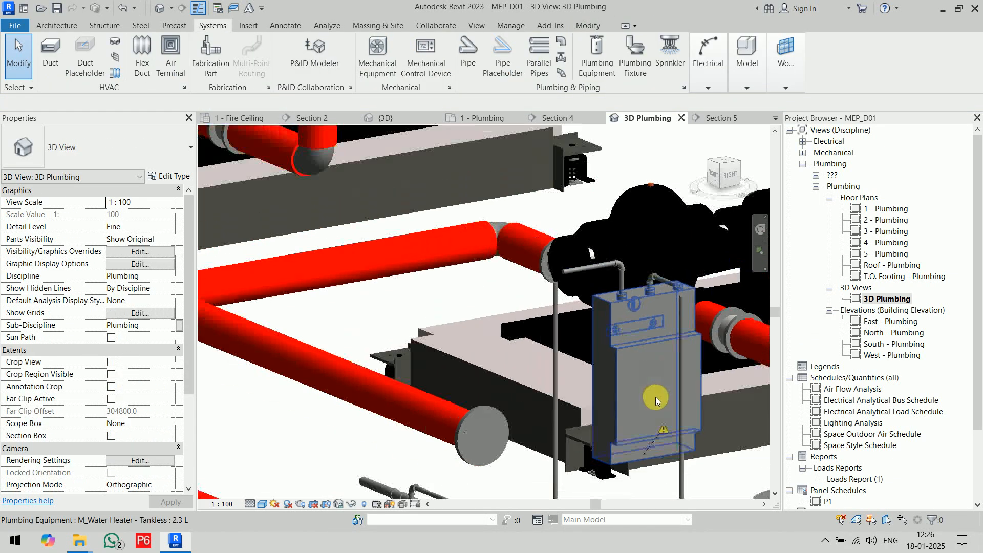
middle_click_drag(656, 396, 538, 332)
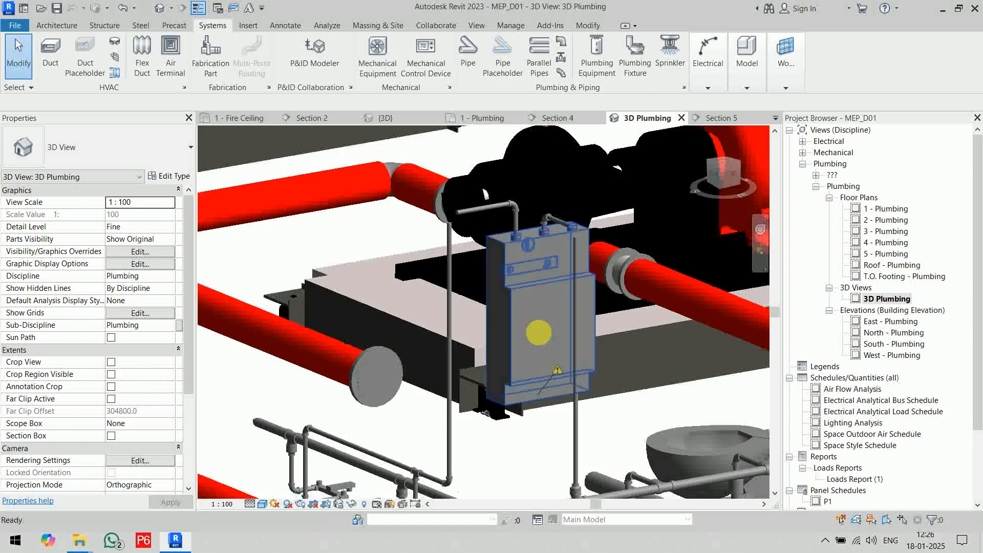
left_click(542, 358)
scroll(551, 323, "down", 2)
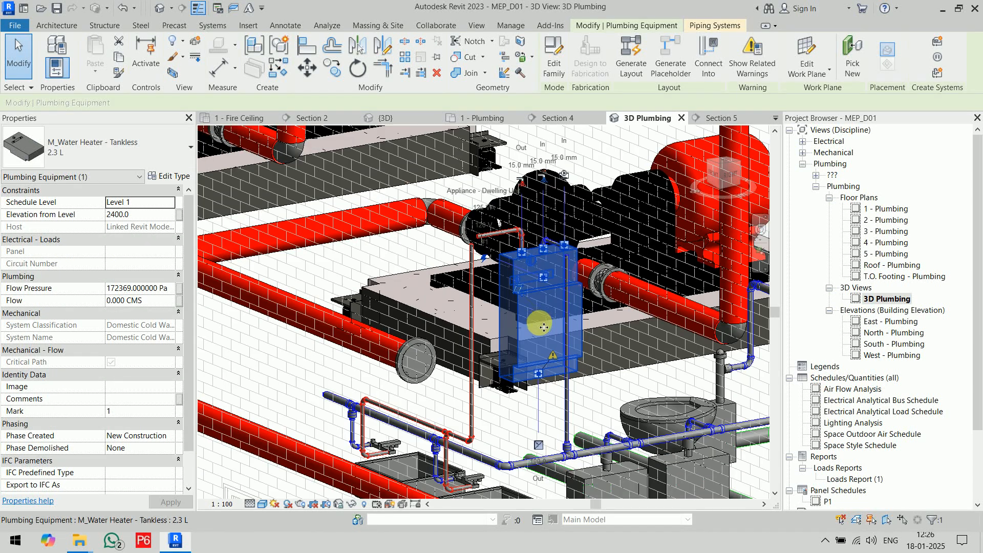
mouse_move(543, 327)
middle_mouse_down("shift")
mouse_move(653, 302)
mouse_move(704, 367)
mouse_move(714, 361)
mouse_move(744, 377)
middle_mouse_up("shift")
scroll(658, 329, "up", 5)
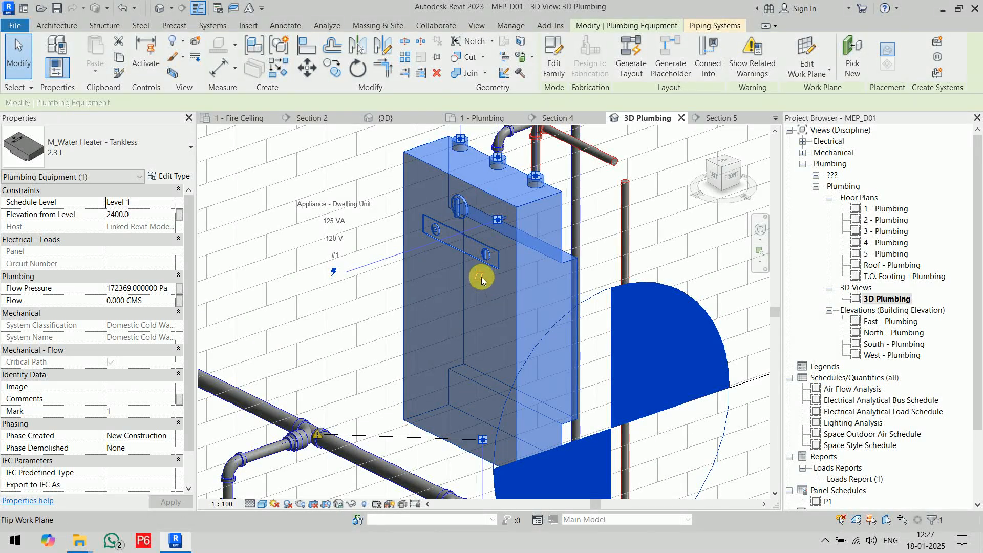
key("Delete")
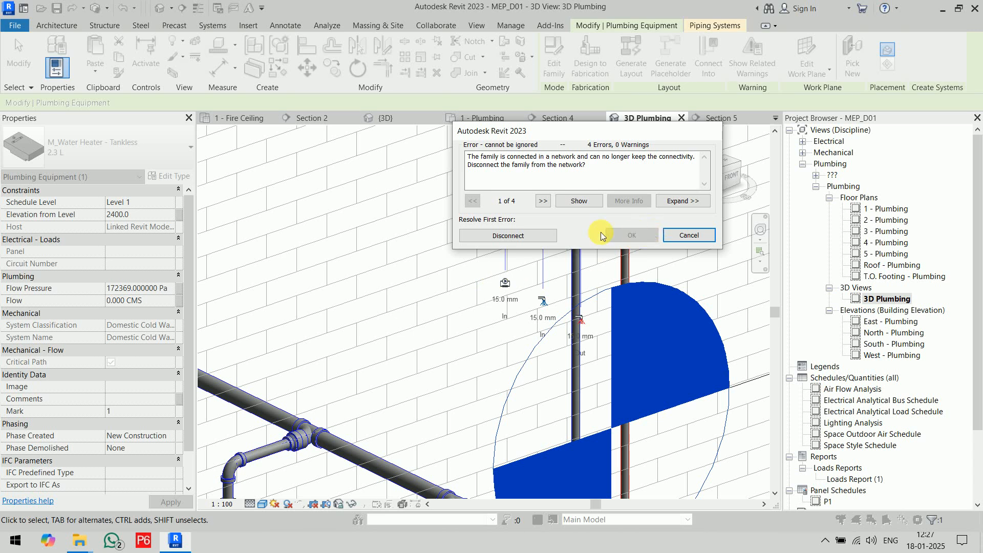
left_click(539, 235)
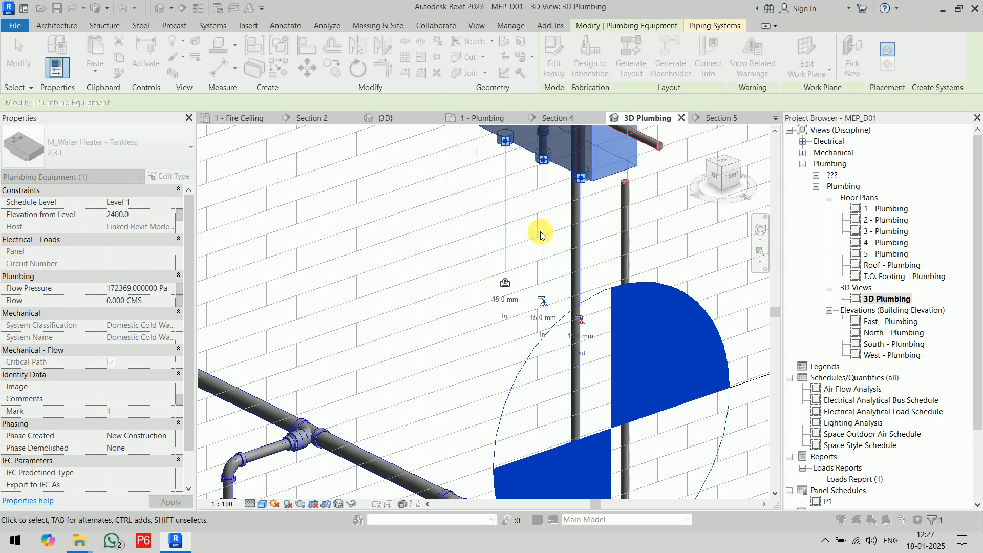
scroll(612, 282, "down", 2)
scroll(612, 282, "down", 3)
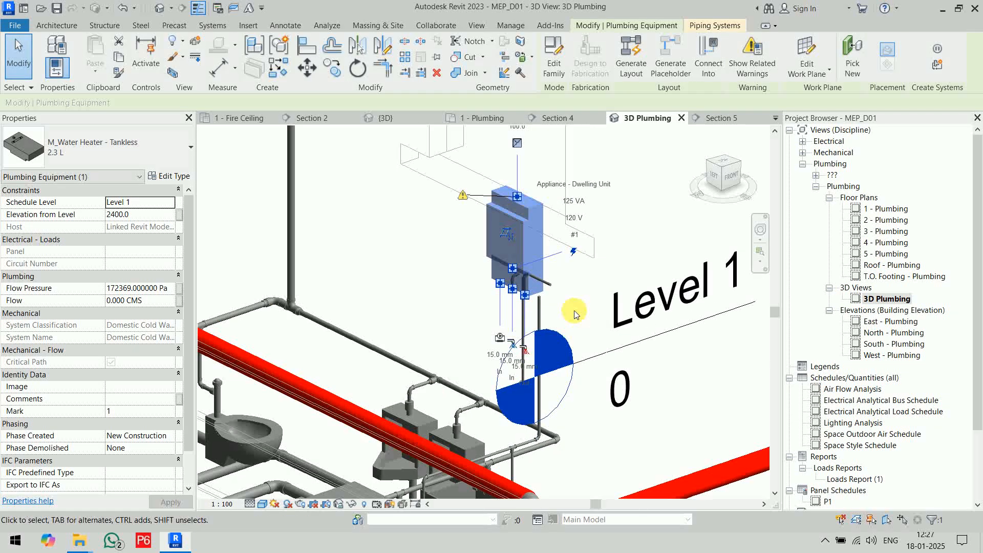
key("Escape")
Delete the leftover short pipes and bends around the flipped water heater, keeping the two risers.
middle_click_drag(587, 327, 439, 235, "shift")
left_click_drag(439, 226, 594, 310)
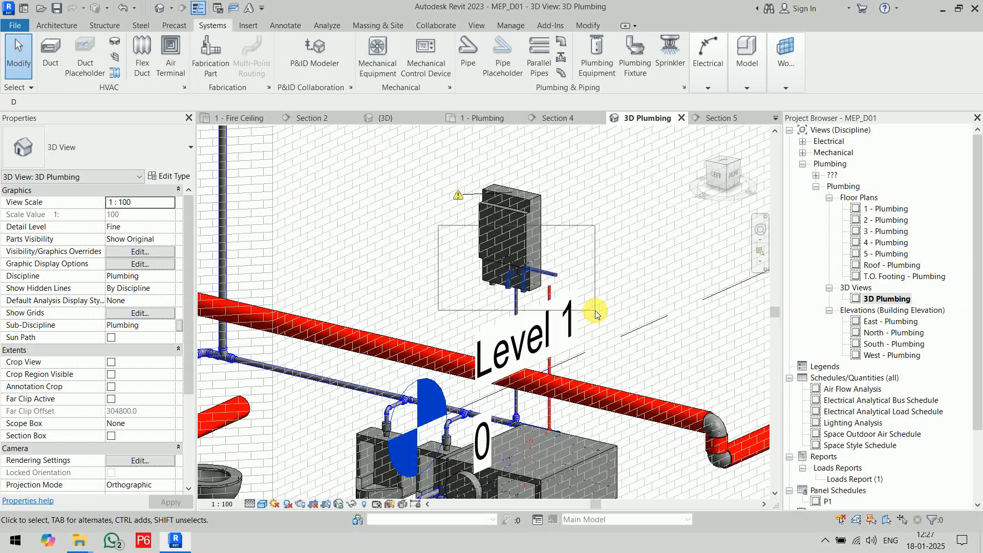
left_click(595, 311)
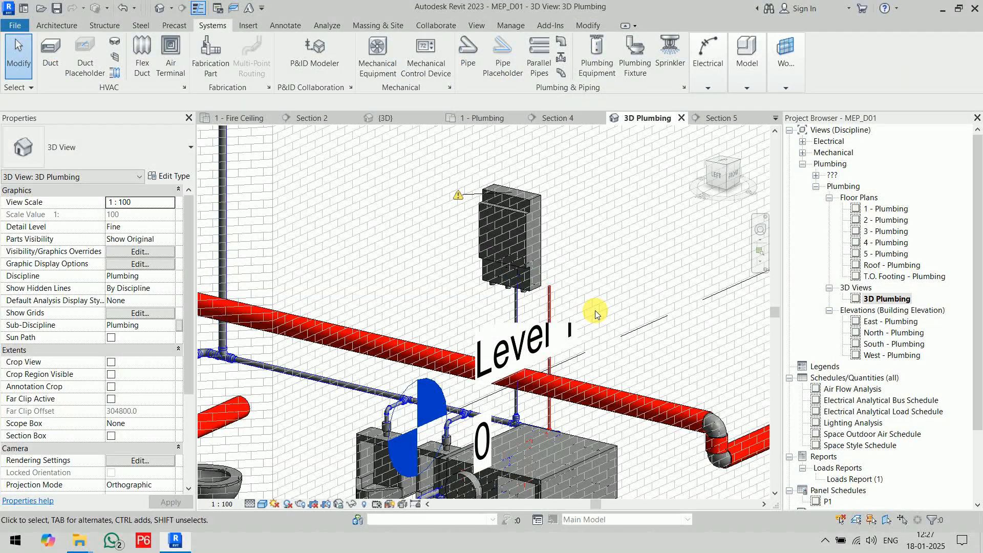
In the Section 5 view, shorten the cold water riser so its upper end stops below the water heater.
middle_click_drag(605, 326, 535, 283, "shift")
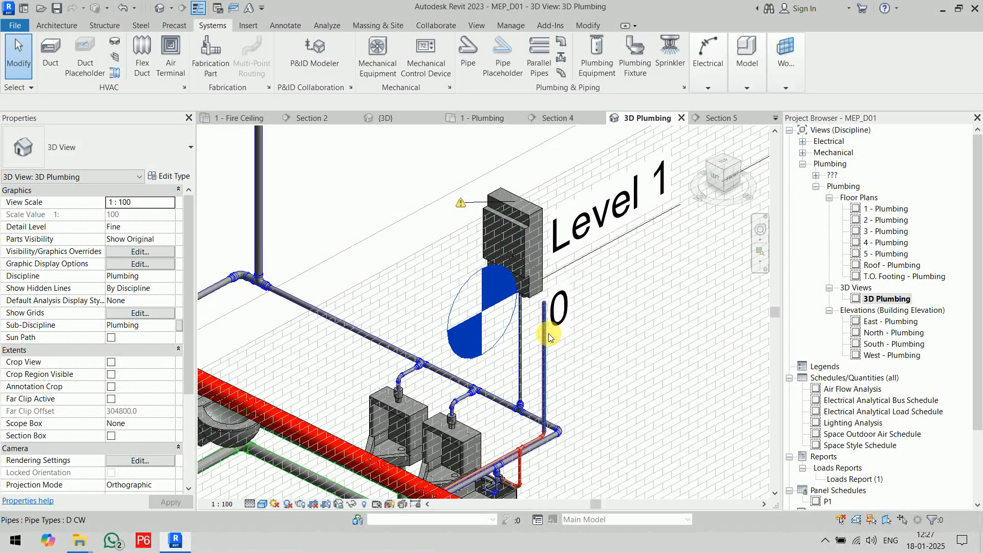
scroll(526, 267, "up", 4)
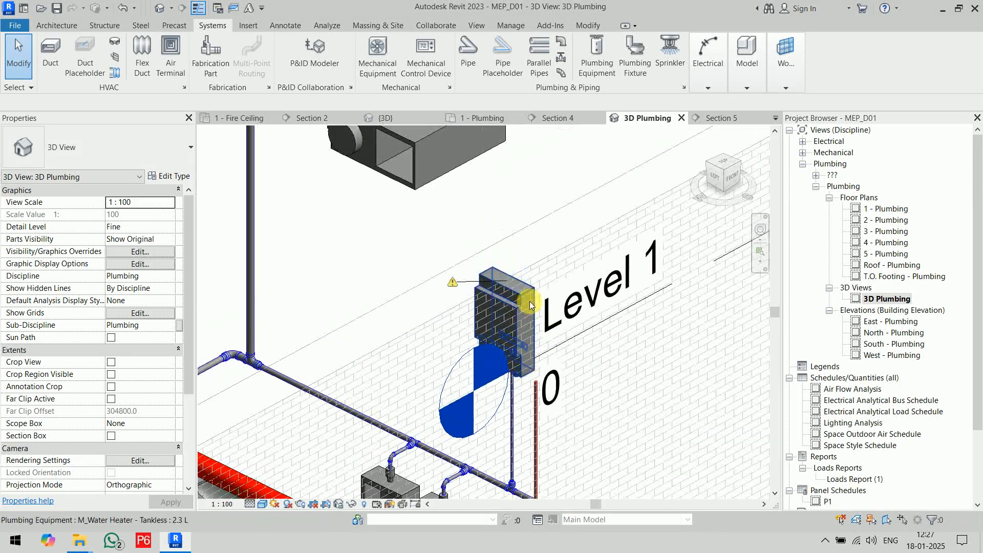
scroll(558, 261, "down", 4)
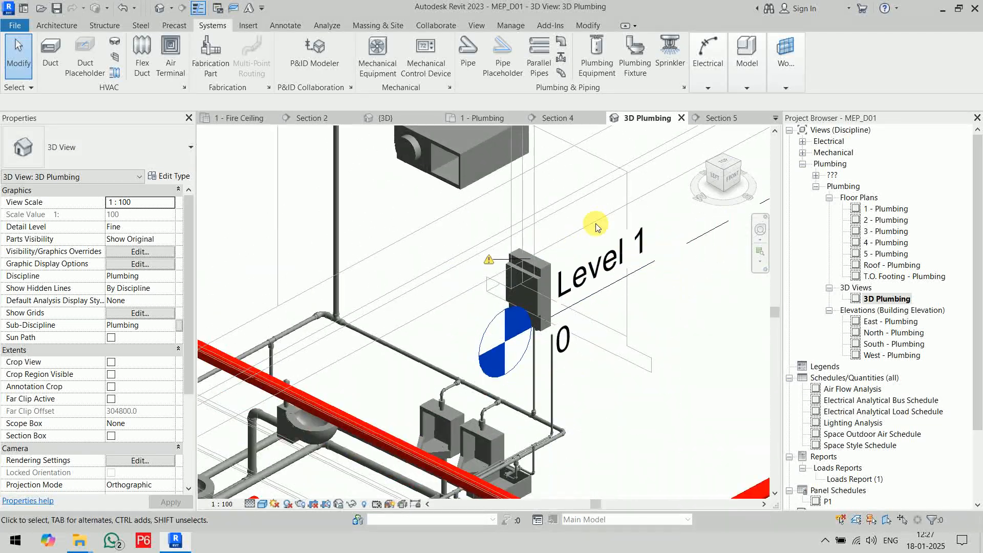
left_click(717, 117)
middle_click_drag(482, 319, 500, 219)
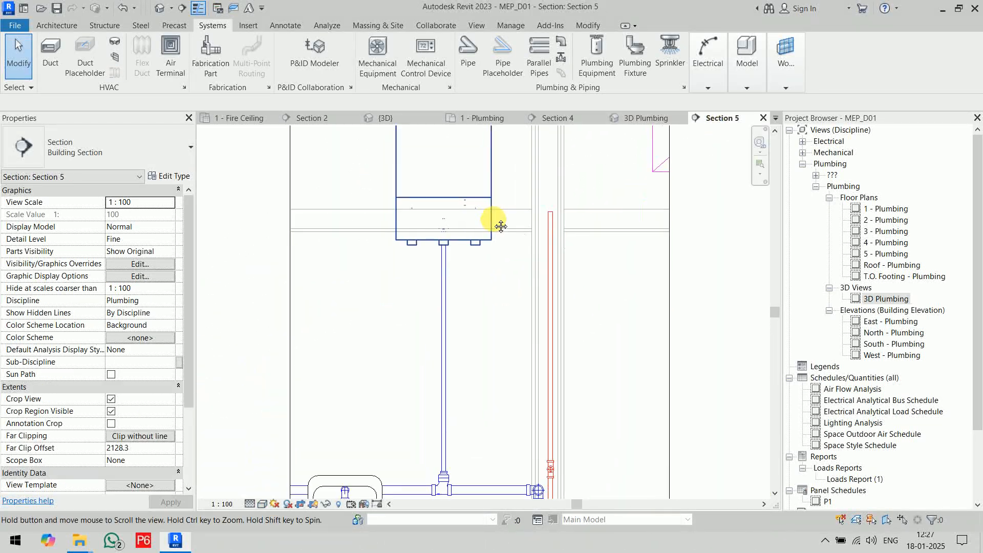
left_click(515, 310)
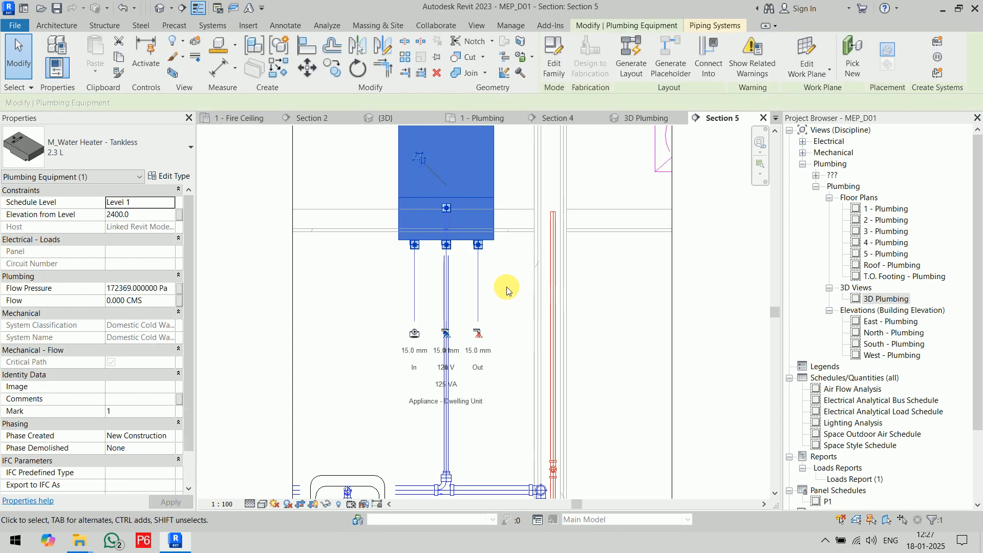
scroll(506, 287, "up", 3)
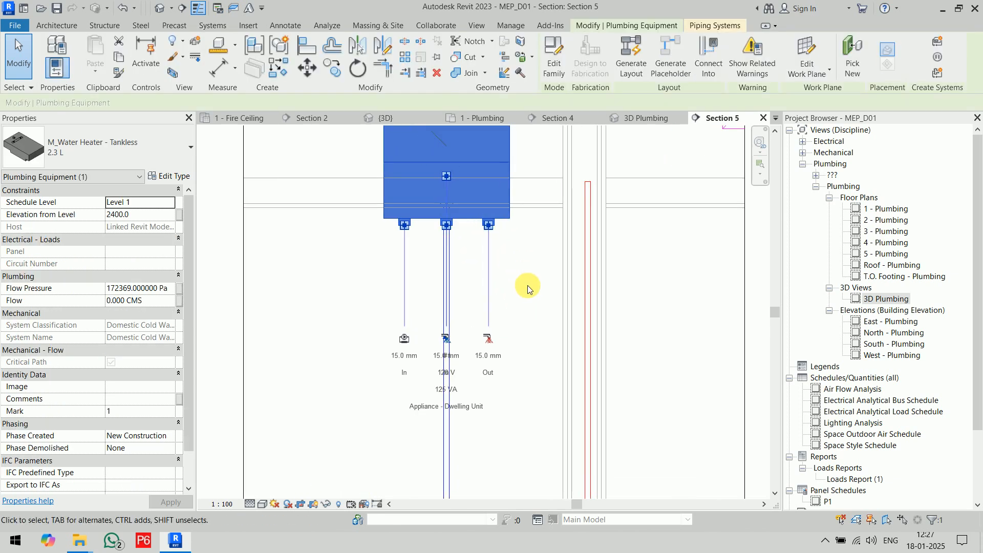
left_click(517, 286)
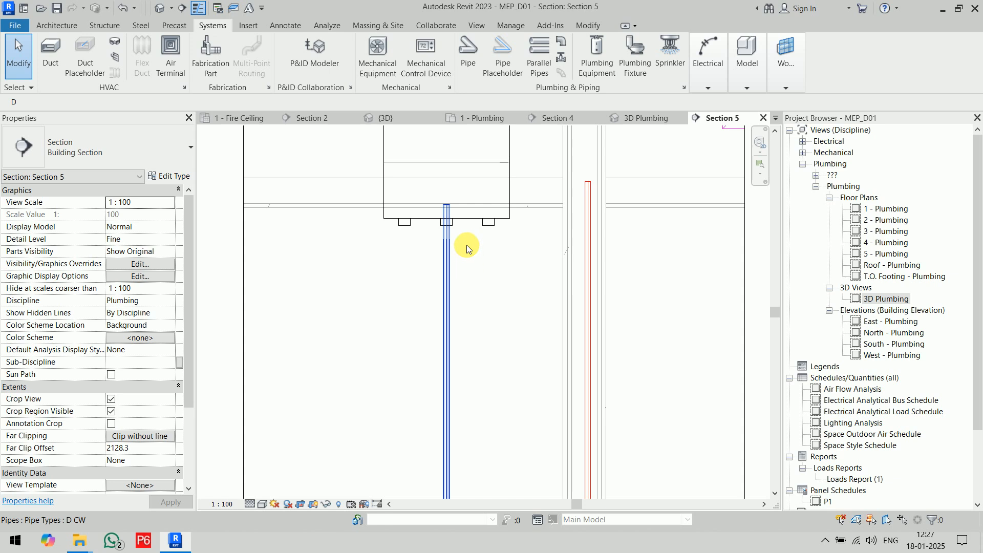
left_click(446, 233)
left_click_drag(446, 205, 502, 287)
left_click(501, 287)
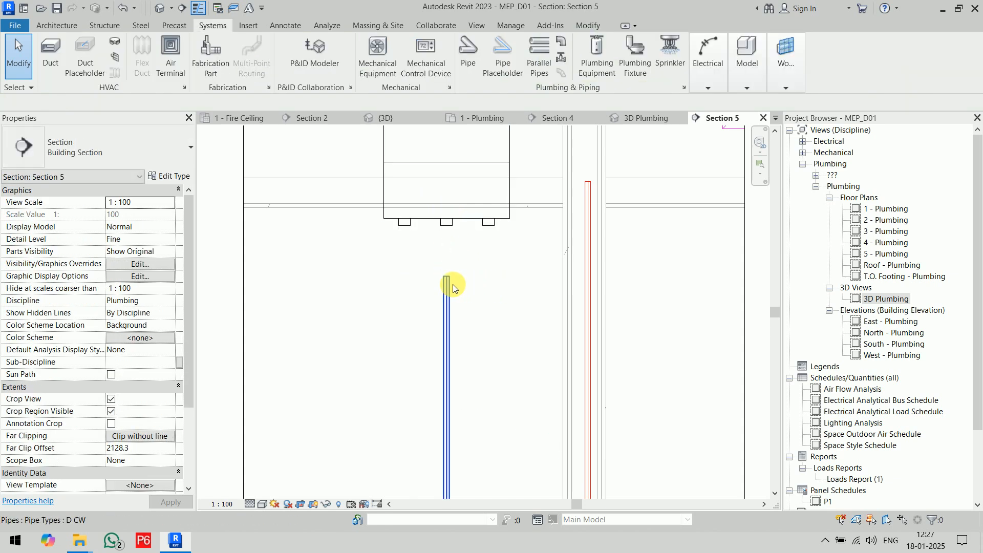
Connect the upper end of the cold water riser to the water heater's middle inlet connector.
left_click(453, 285)
left_click_drag(448, 278, 453, 231)
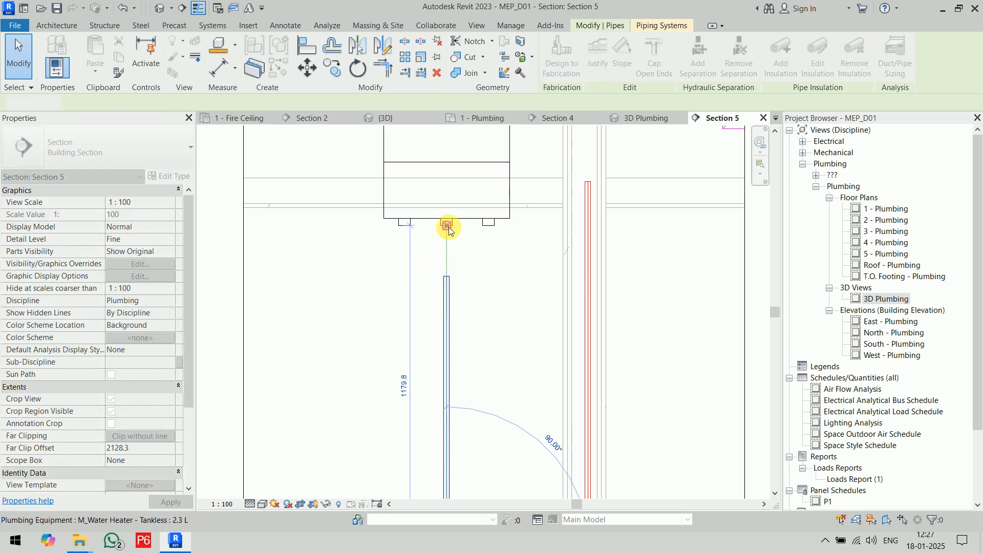
left_click(511, 287)
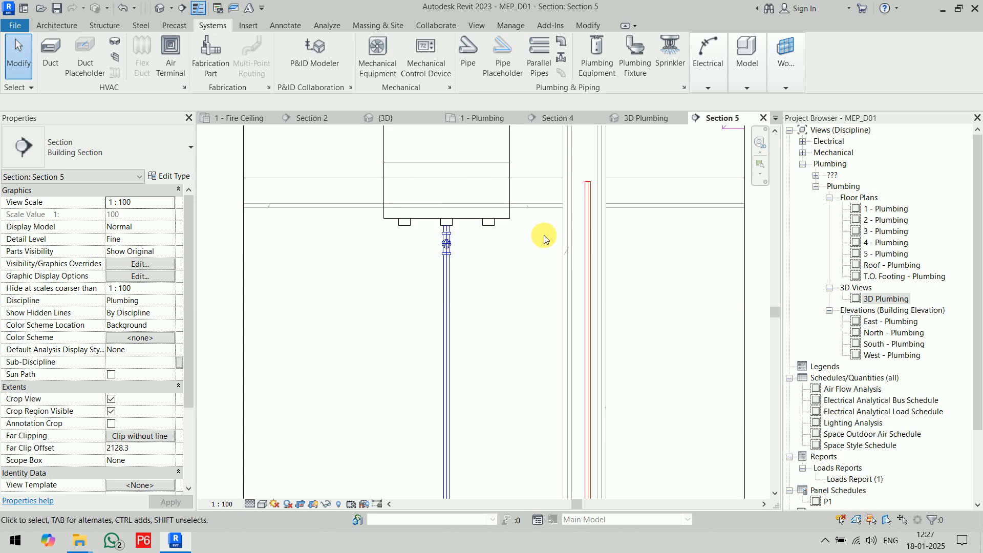
Shorten the hot water riser to an upper elevation of 2220 and connect it with 15 mm pipe to the water heater's outlet connector.
left_click(586, 186)
left_click_drag(586, 183, 585, 275)
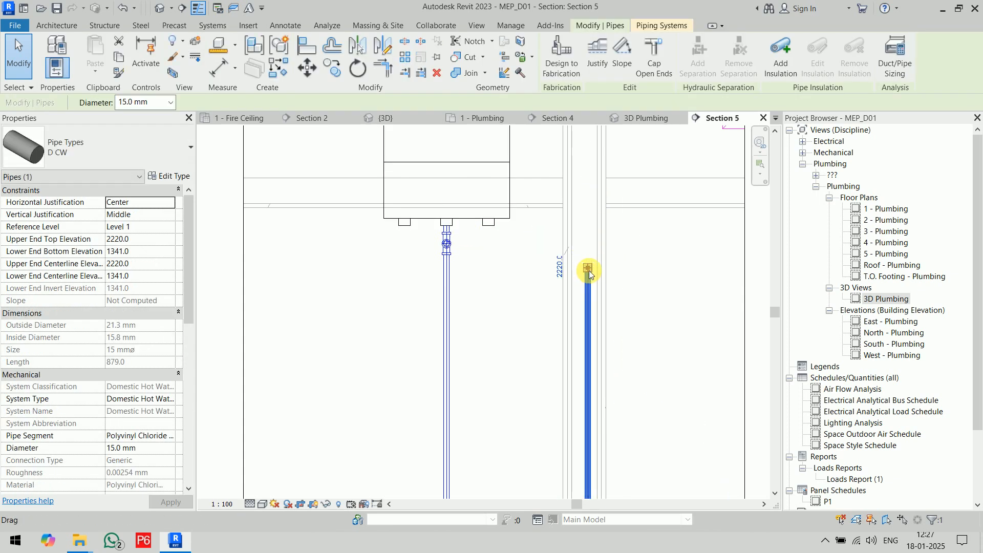
right_click(588, 268)
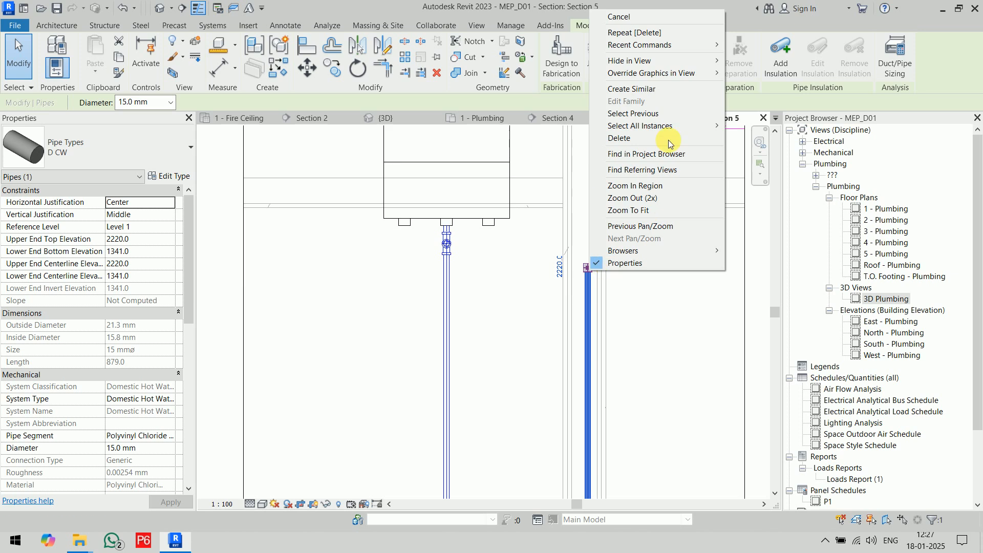
left_click(643, 94)
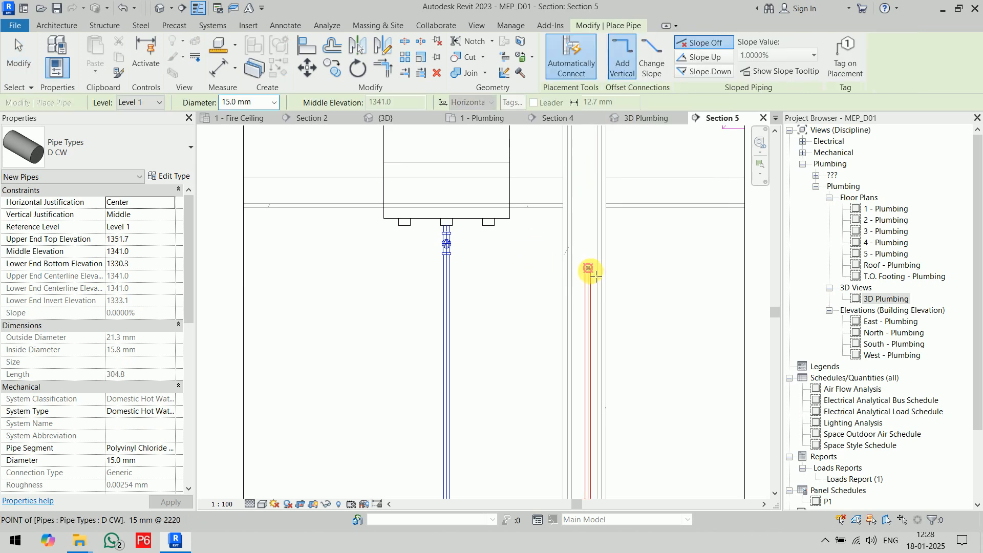
left_click(588, 268)
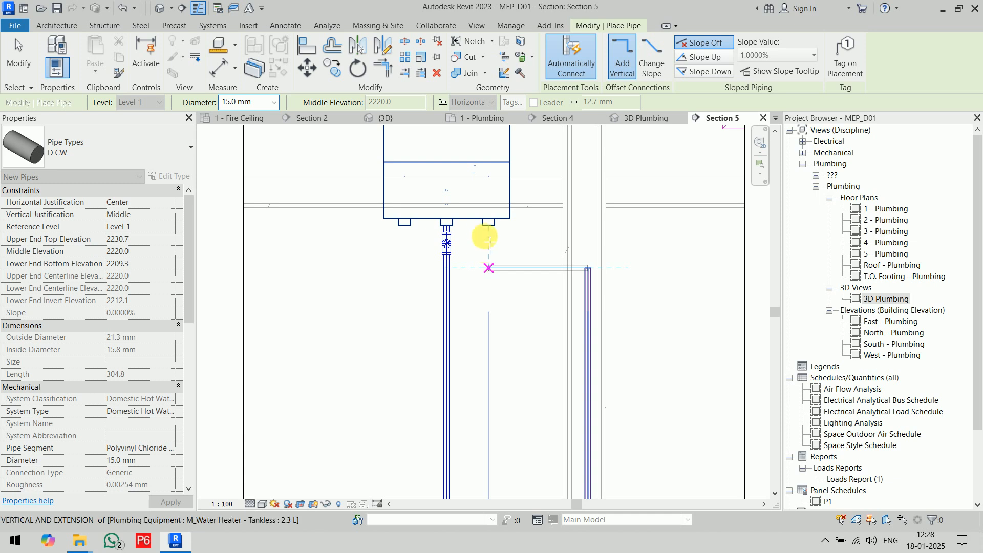
left_click(488, 225)
key("Escape")
key("Escape")
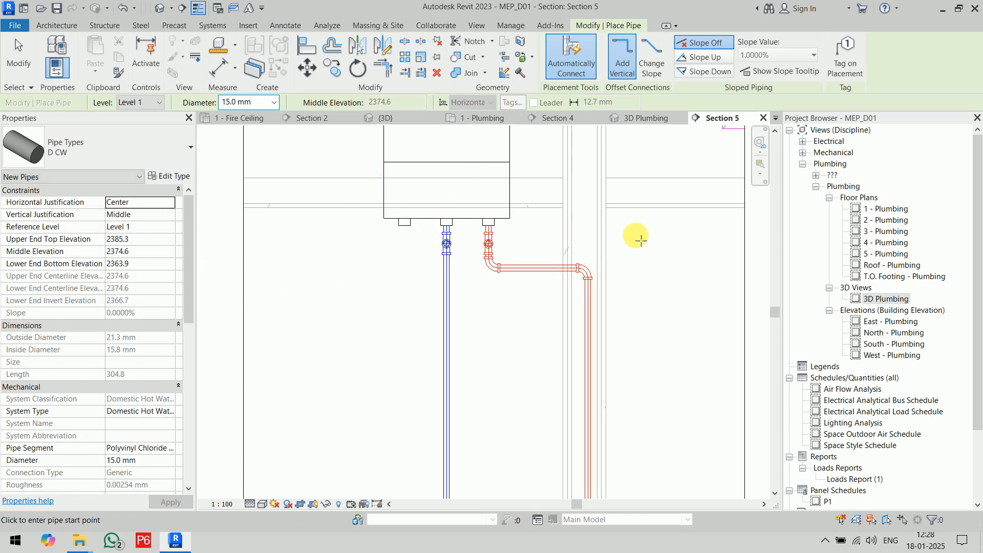
Draw a 15 mm pipe down from the water heater's remaining connector and turn it horizontally away from the risers at middle elevation 2274.6.
left_click(409, 223)
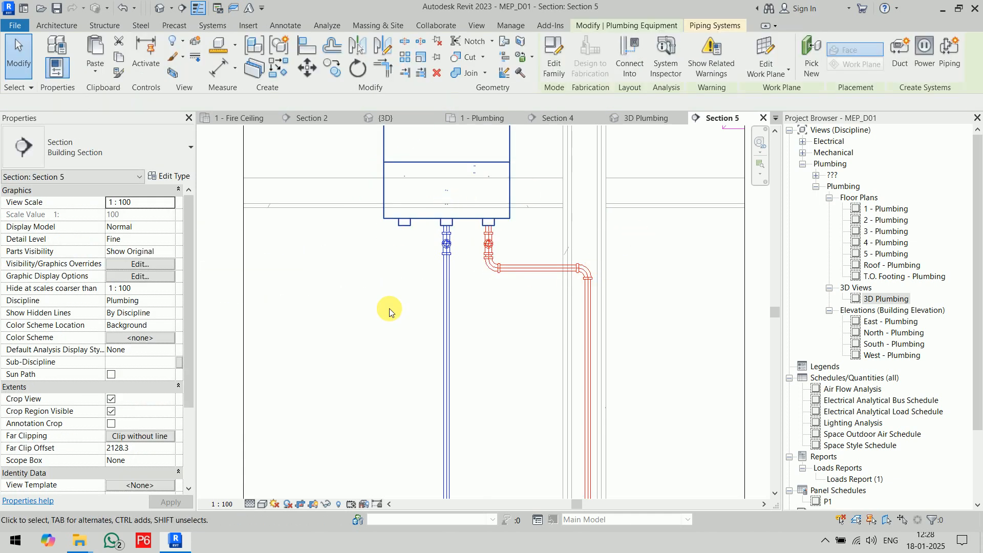
left_click(403, 342)
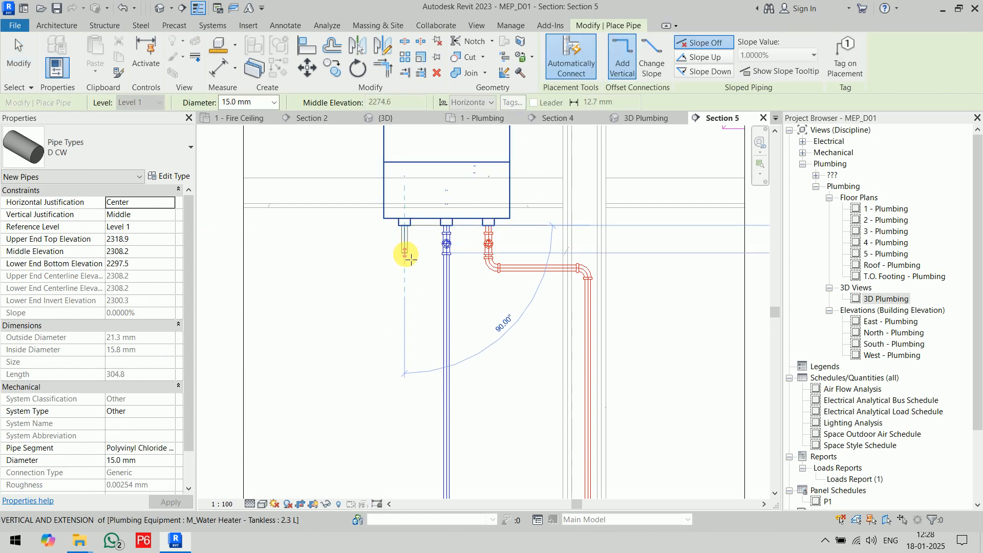
left_click(408, 255)
key("Escape")
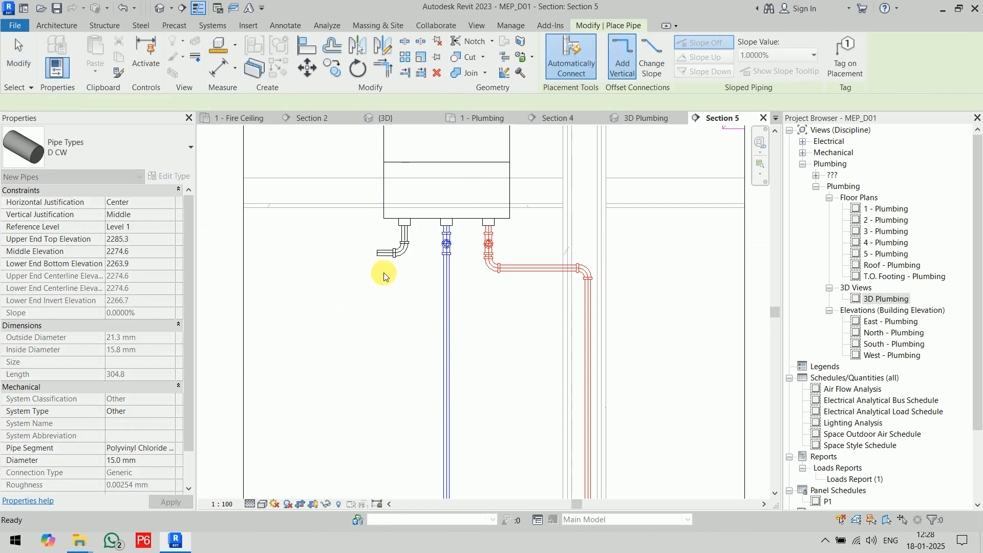
key("Escape")
Cap the open end of the short horizontal pipe below the water heater.
scroll(374, 256, "up", 3)
left_click(383, 252)
right_click(379, 254)
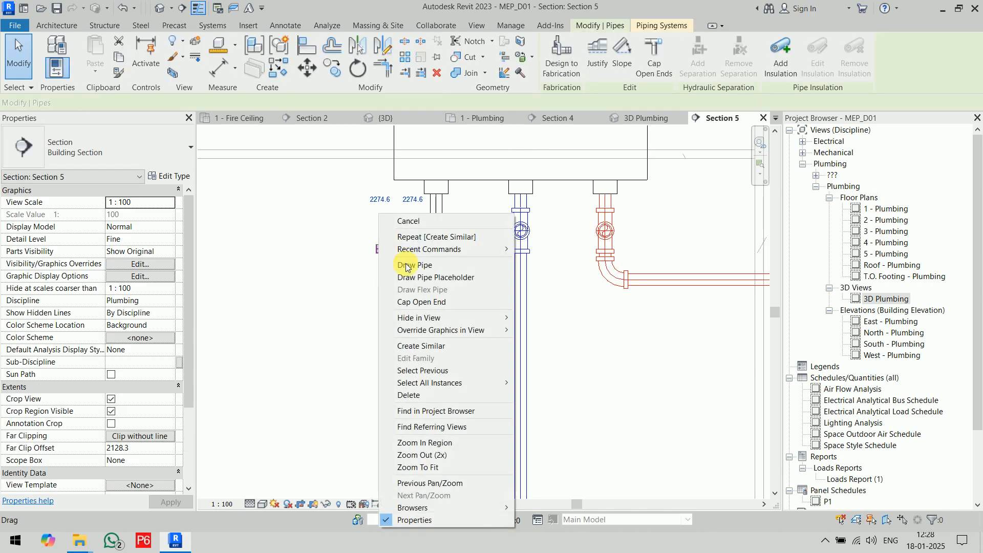
left_click(421, 306)
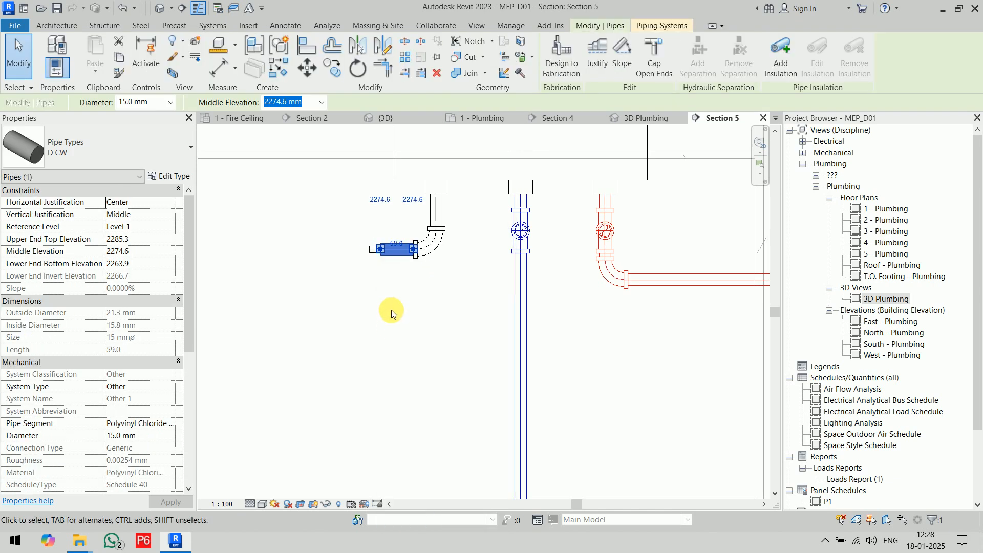
left_click(403, 341)
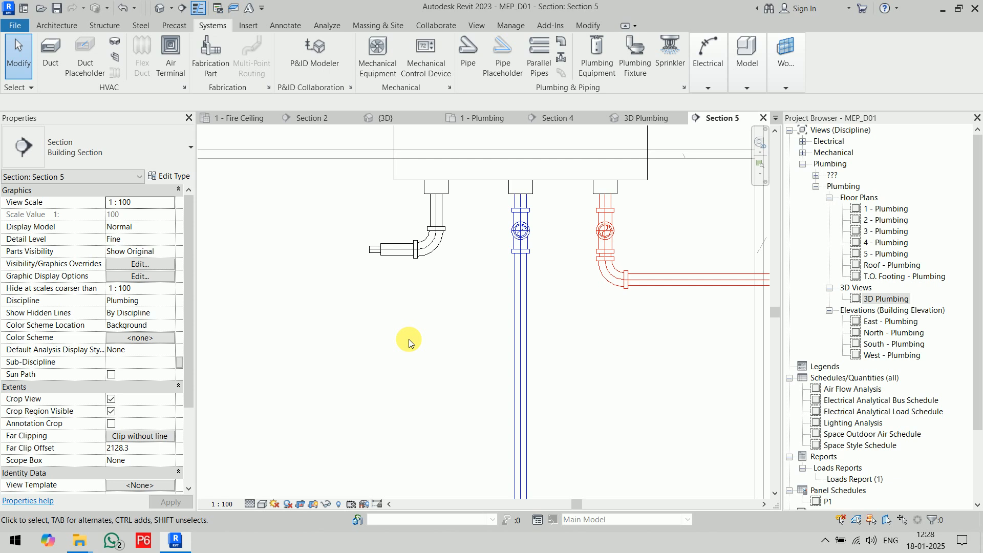
Draw a 100 x 100 exhaust duct straight up from the water heater's top connector to a middle elevation of 5112.
scroll(408, 339, "down", 3)
middle_click_drag(443, 333, 463, 507)
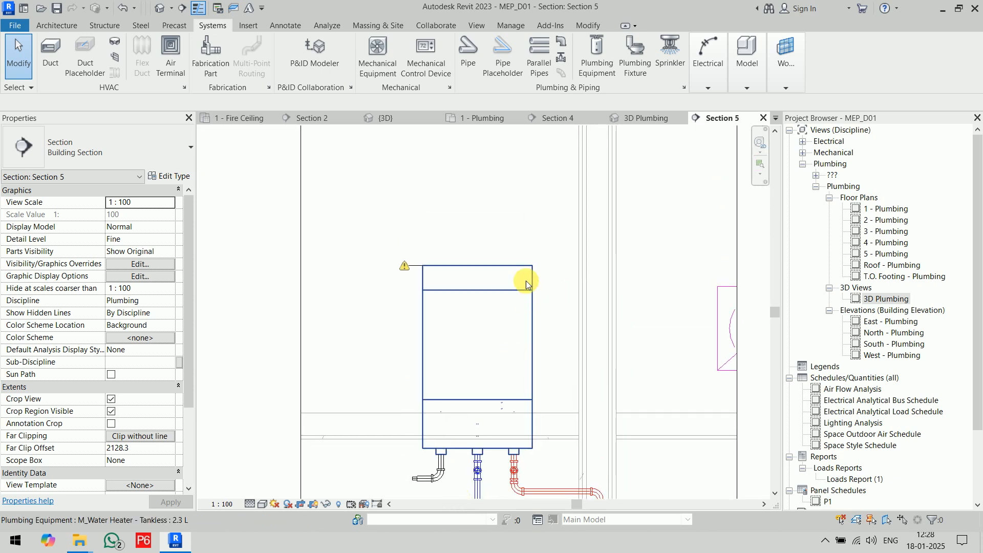
left_click(552, 310)
scroll(551, 313, "down", 3)
middle_click_drag(550, 256, 566, 423)
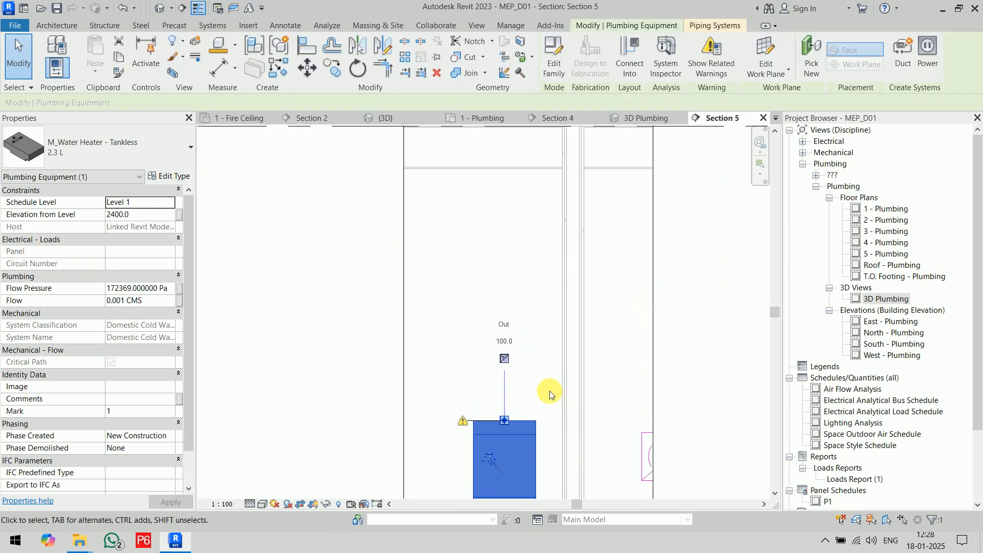
left_click(504, 361)
scroll(505, 214, "down", 2)
scroll(506, 209, "down", 6)
middle_click_drag(506, 204, 487, 243)
scroll(495, 248, "down", 1)
scroll(495, 251, "up", 5)
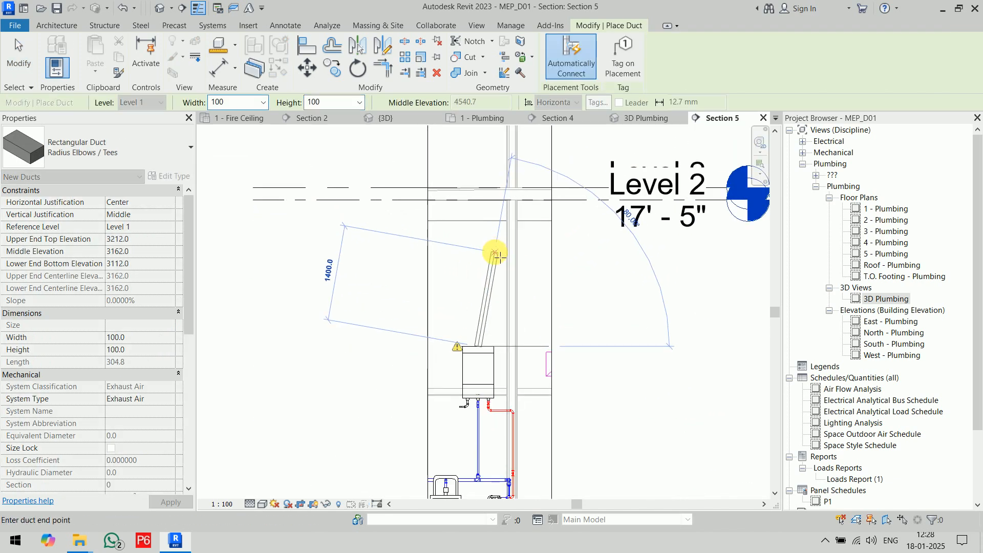
scroll(479, 208, "up", 4)
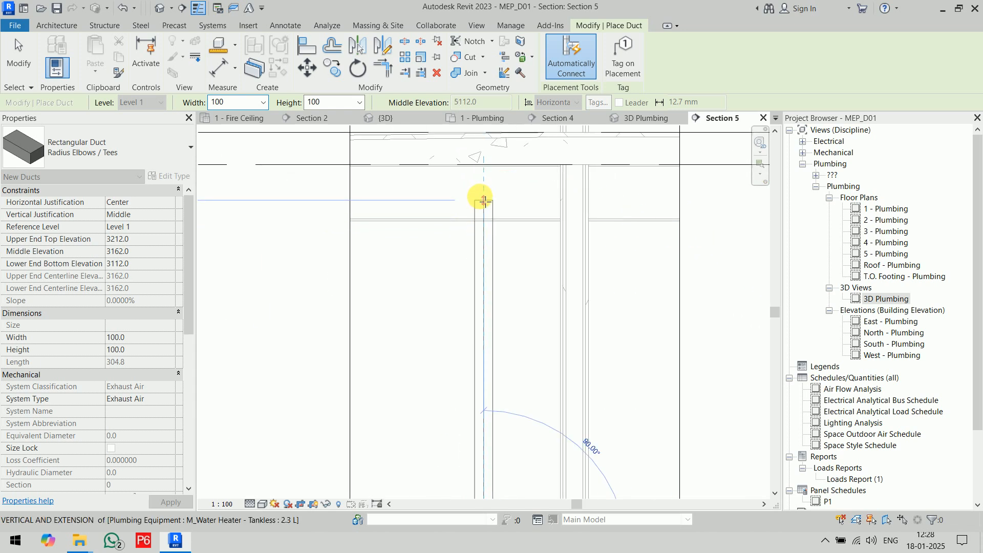
left_click(484, 201)
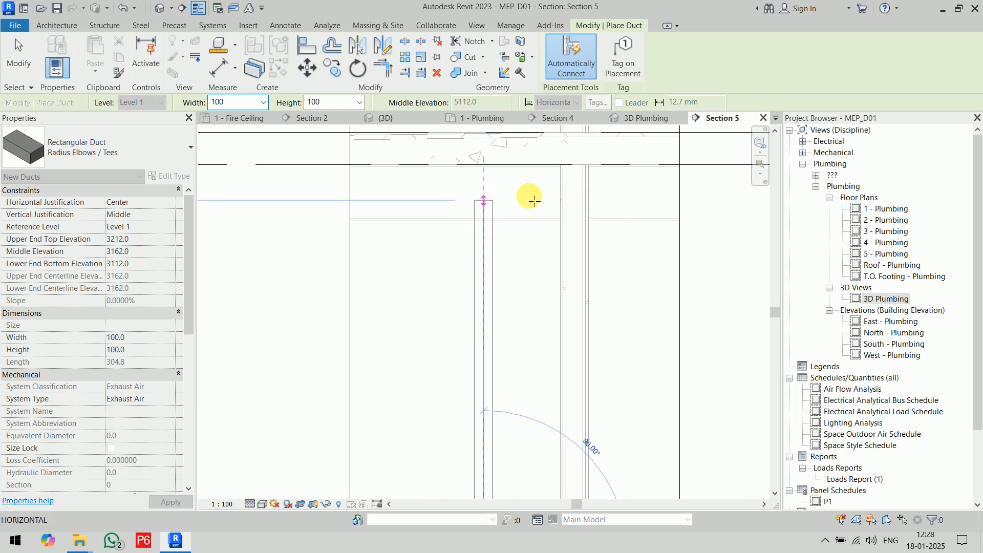
Continue the exhaust duct horizontally just below Level 2, past the adjacent wall and beyond the section's crop boundary.
left_click(731, 200)
key("Escape")
key("Escape")
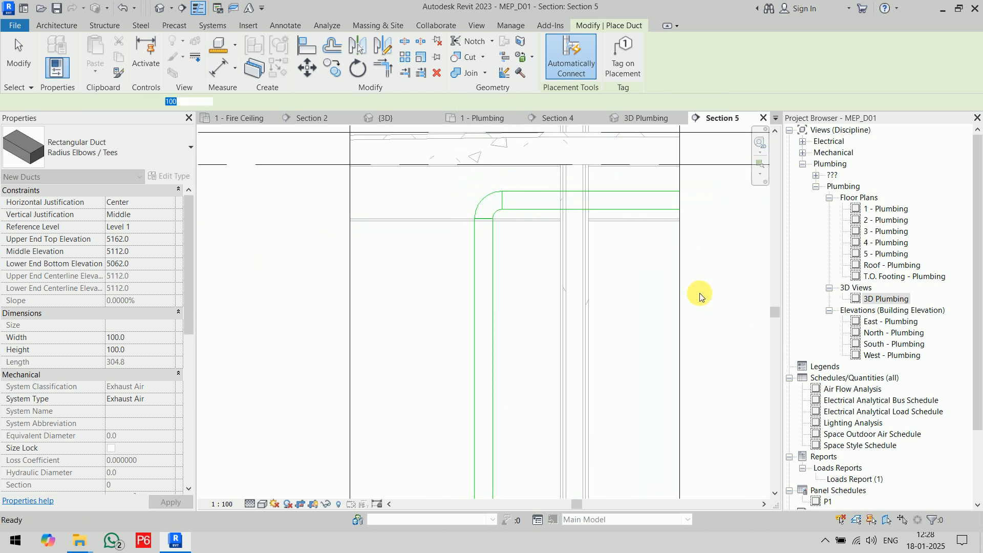
Switch to the 3D Plumbing view and examine the water heater and its piping.
scroll(649, 271, "down", 4)
scroll(649, 271, "down", 2)
middle_click_drag(633, 283, 530, 241)
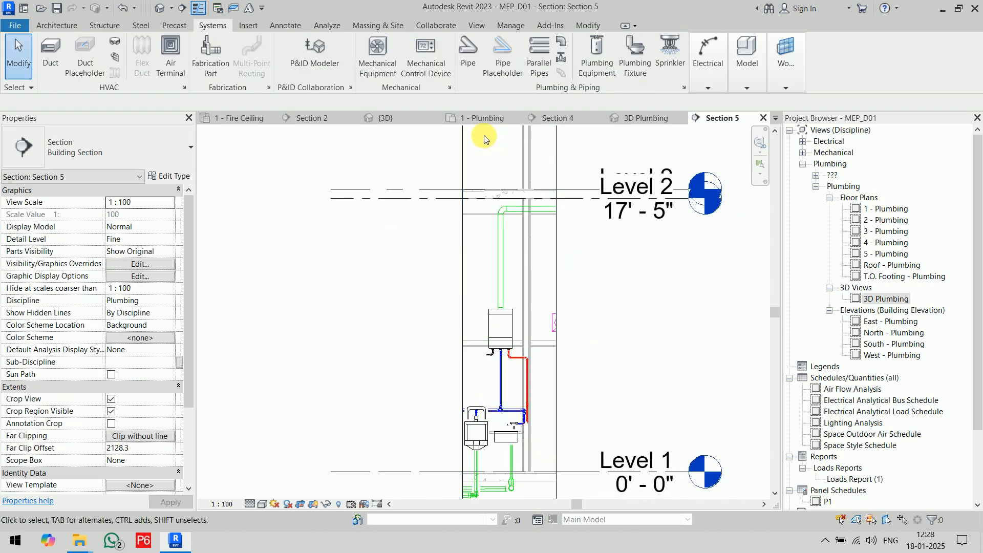
left_click(656, 118)
scroll(542, 294, "down", 2)
middle_click_drag(542, 294, 603, 307)
scroll(557, 304, "up", 4)
middle_click_drag(593, 241, 623, 417)
scroll(632, 399, "down", 3)
middle_click_drag(637, 349, 605, 280)
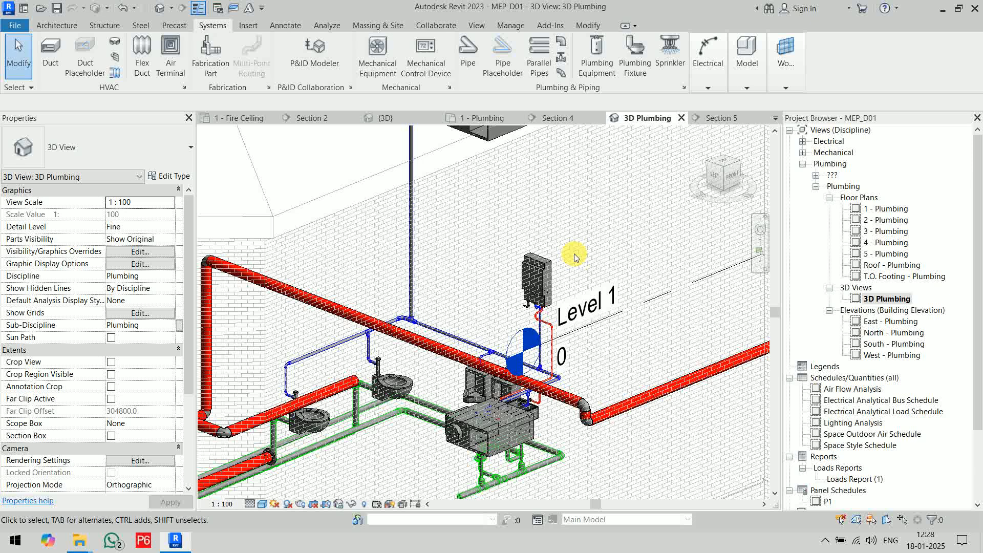
Turn on the Ducts and Duct Fittings categories in the 3D Plumbing view and inspect the heater's exhaust duct.
key("v")
key("g")
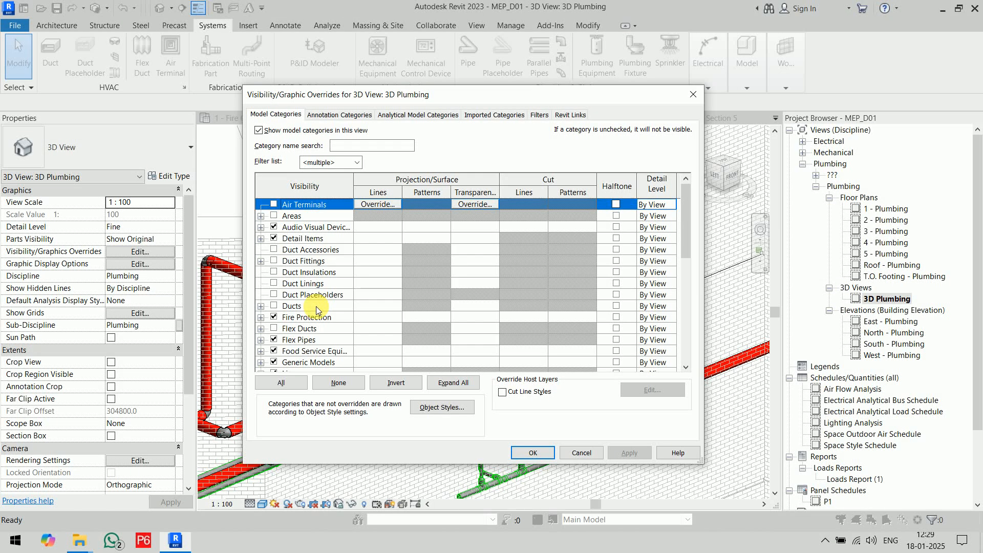
left_click(274, 306)
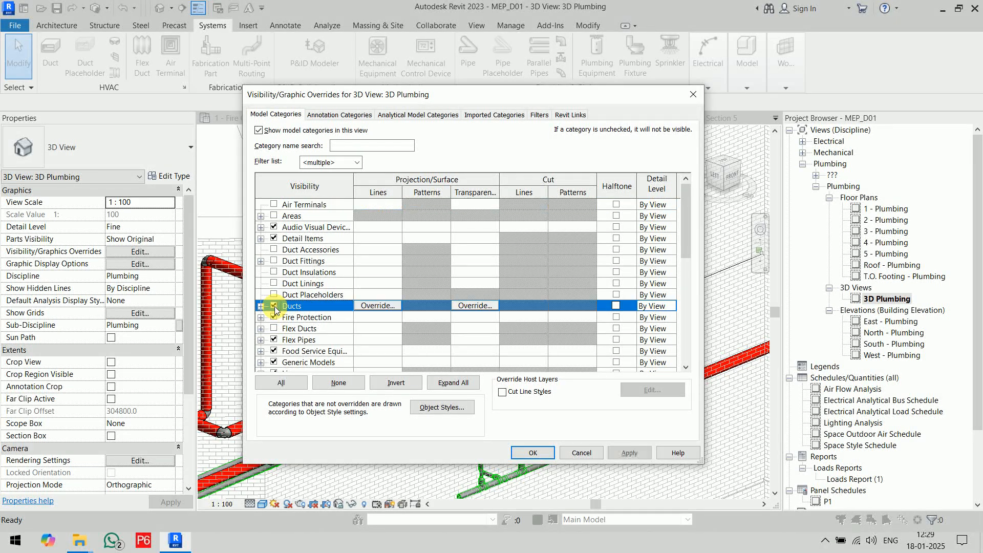
left_click(274, 260)
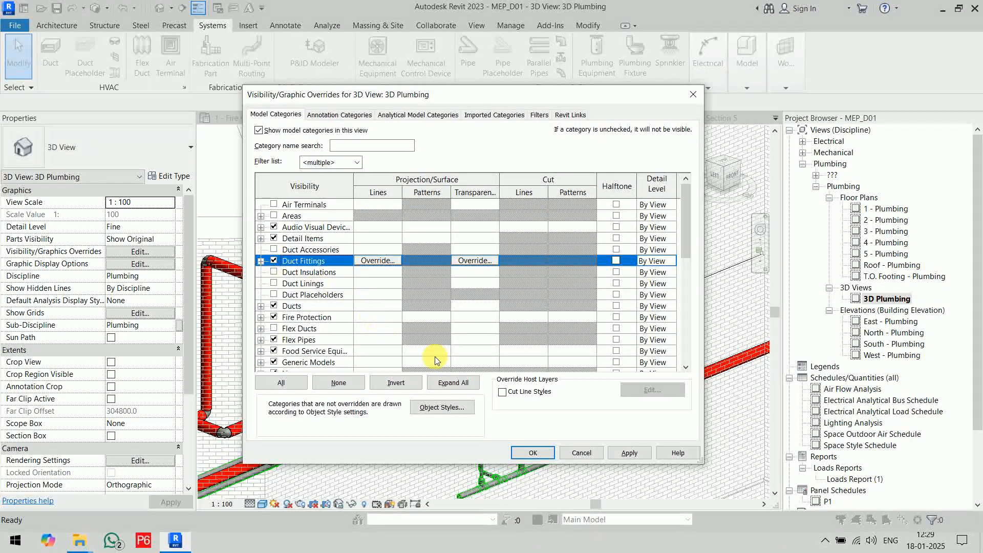
left_click(539, 450)
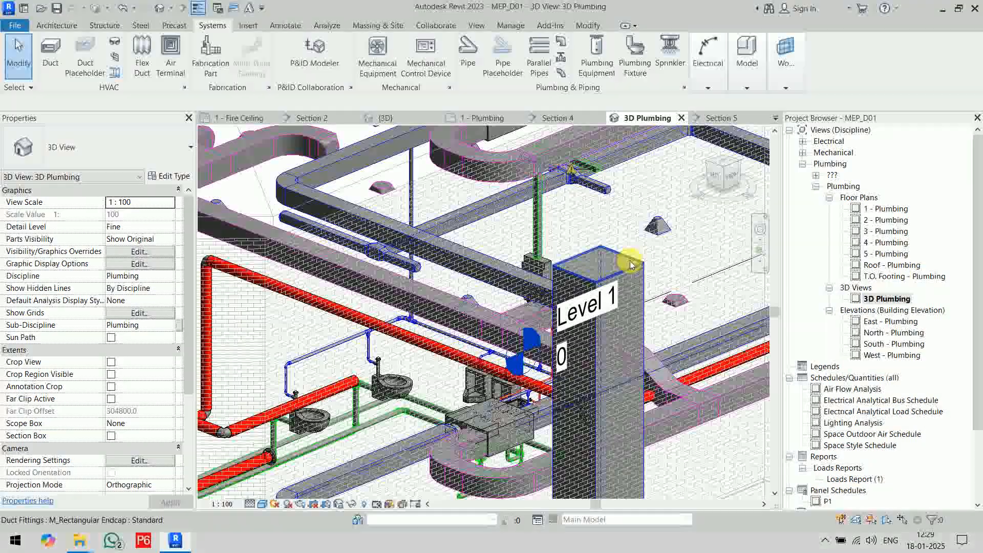
scroll(532, 256, "up", 5)
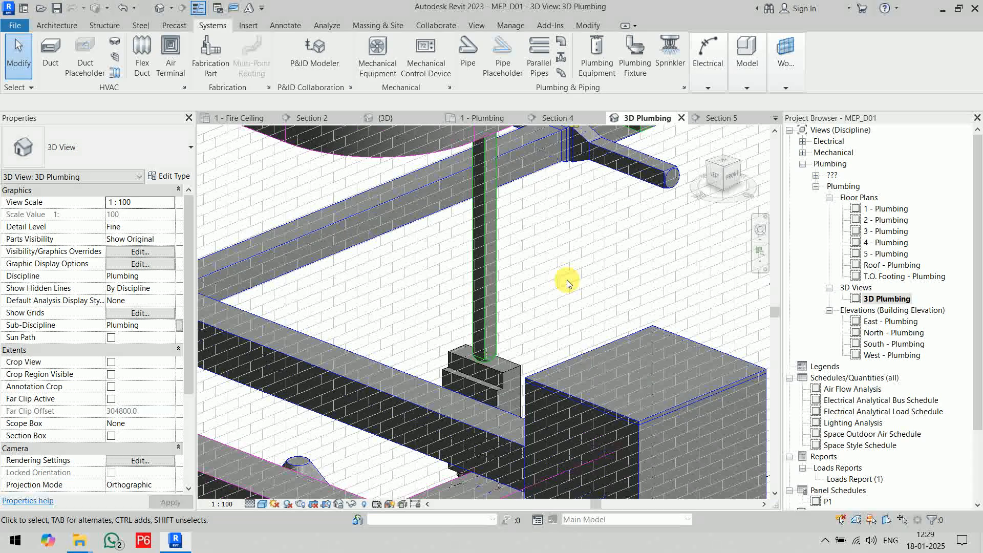
Hide the Ducts and Duct Fittings categories again in the 3D Plumbing view.
key("v")
key("g")
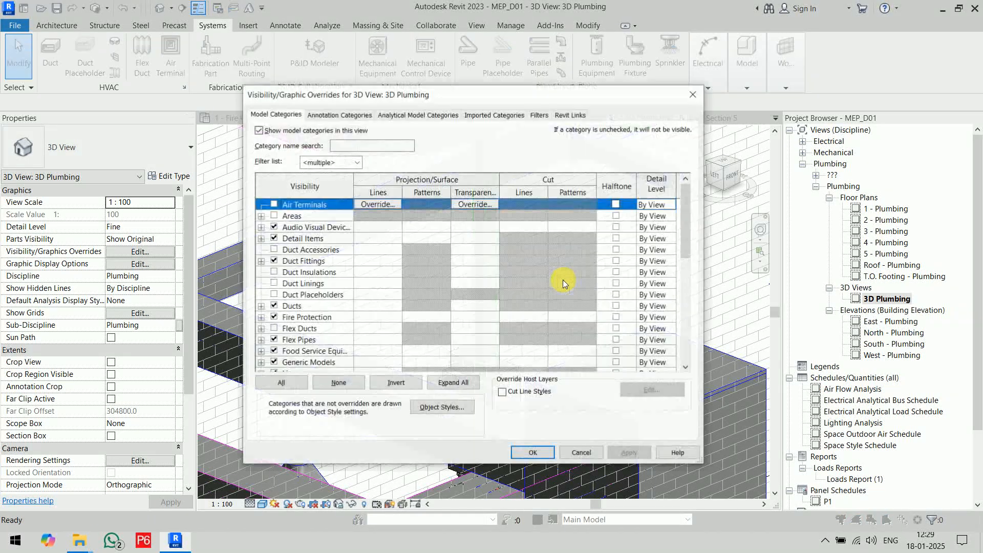
left_click(274, 306)
left_click(273, 261)
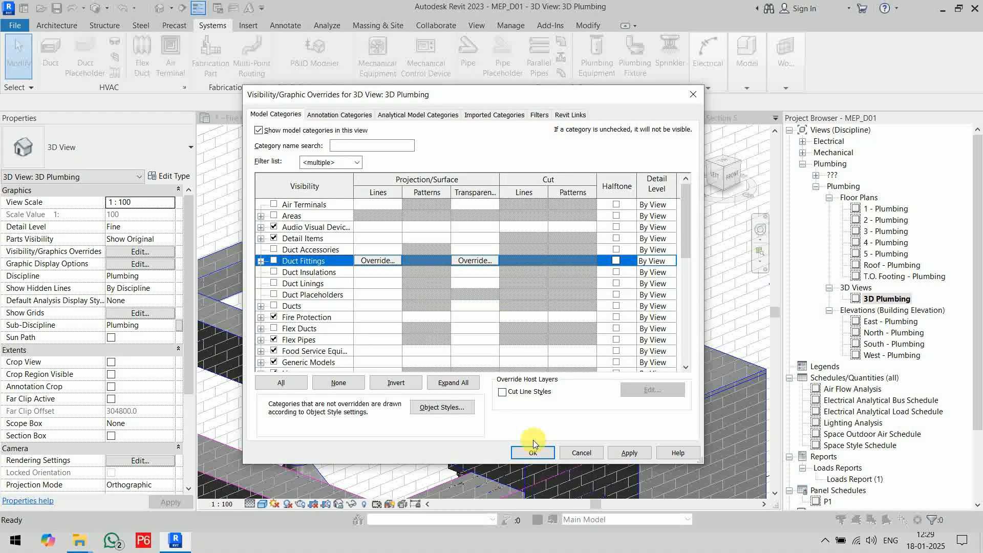
left_click(532, 452)
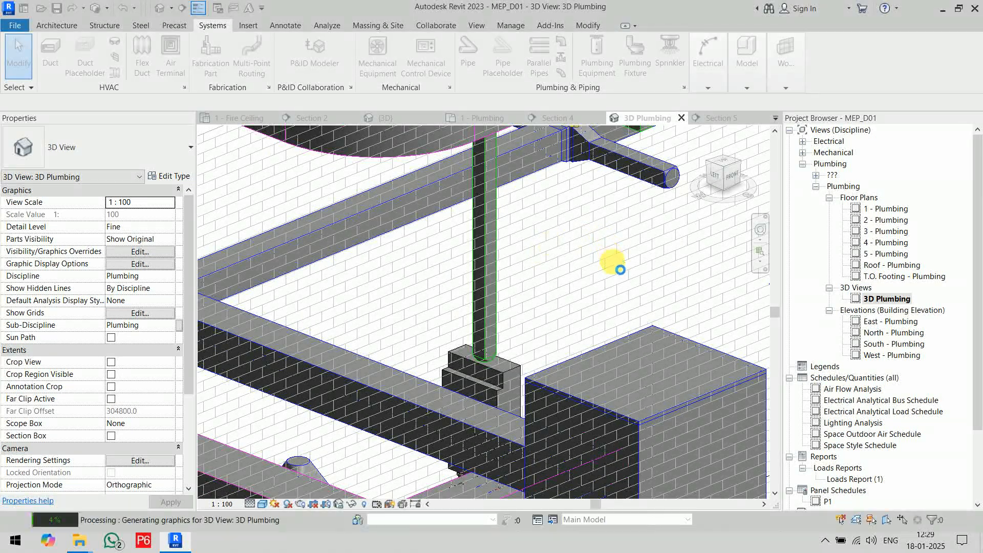
Examine the restroom piping in 3D and trace the cold water supply riser up to its upper end and back.
scroll(621, 308, "down", 2)
middle_click_drag(621, 308, 578, 264)
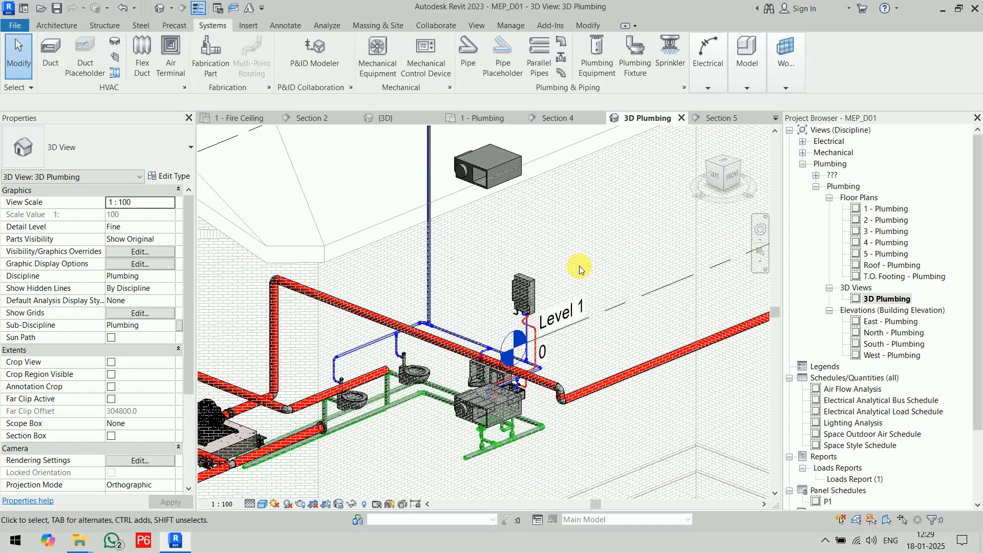
middle_click_drag(580, 270, 643, 213)
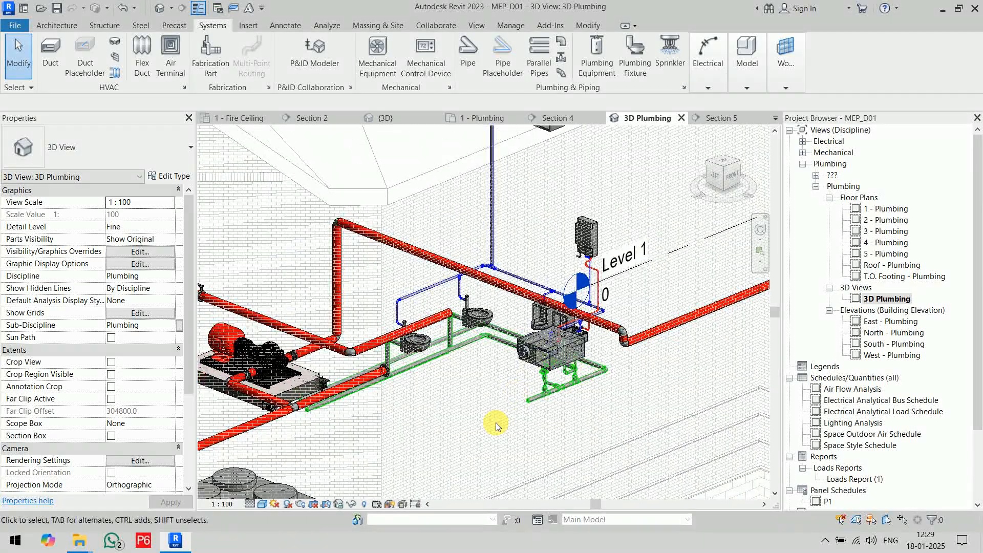
scroll(493, 425, "up", 2)
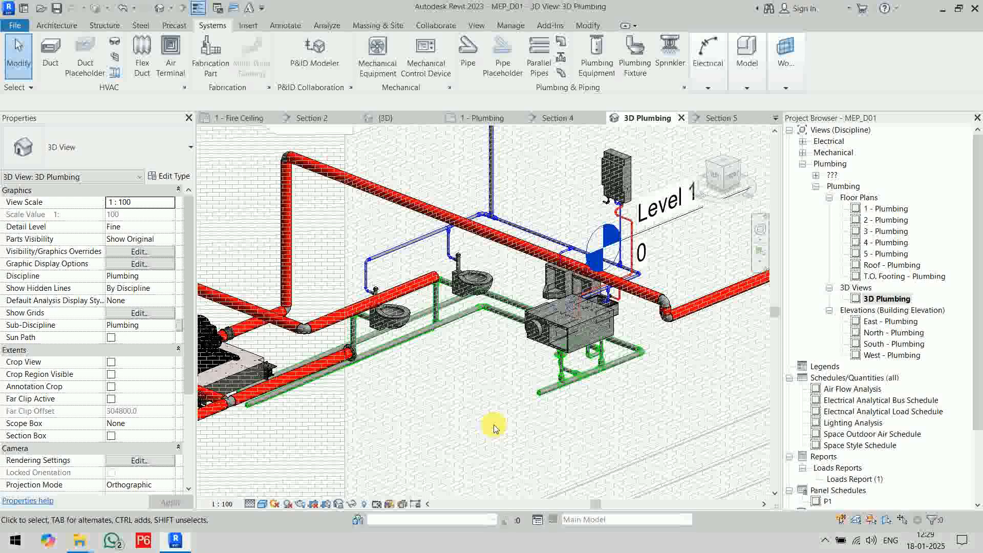
scroll(496, 427, "down", 5)
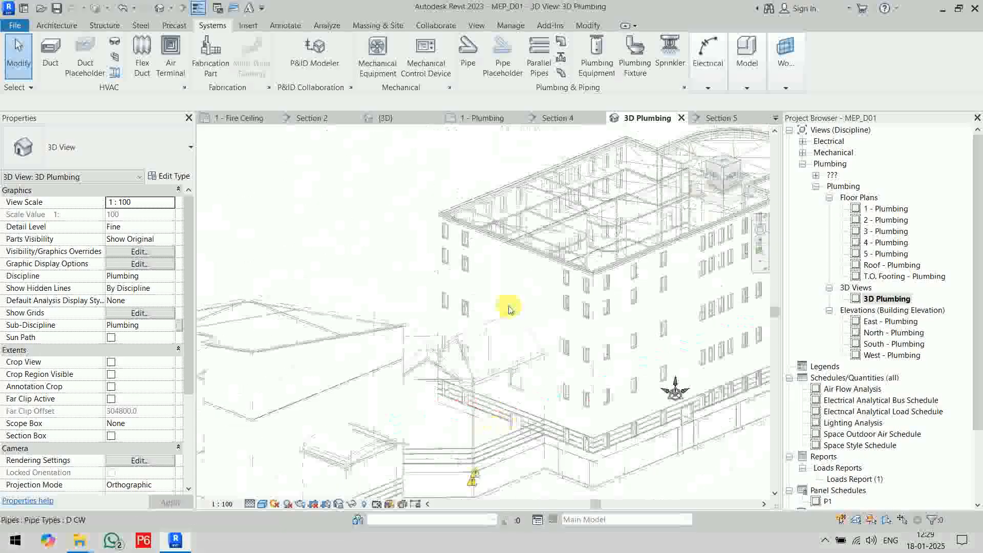
scroll(475, 388, "up", 6)
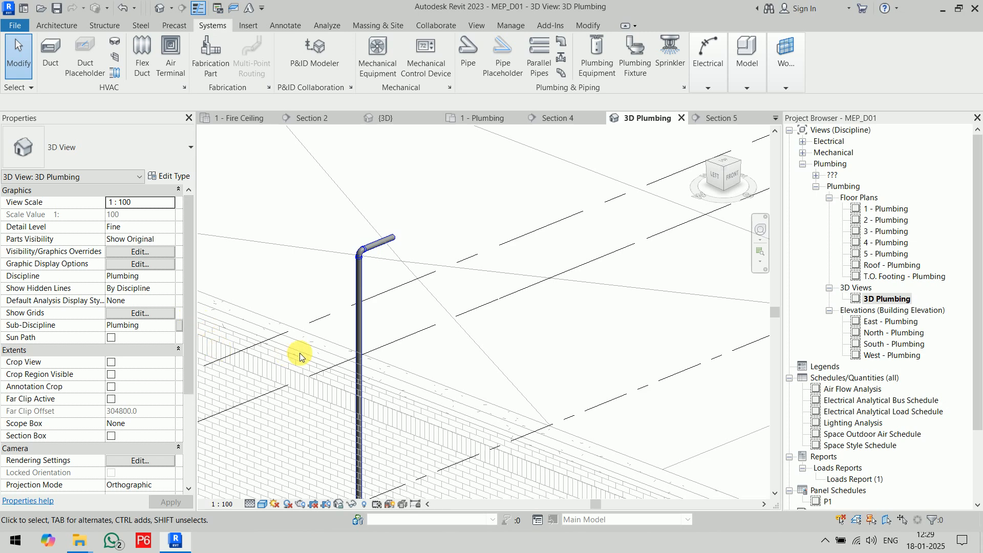
scroll(418, 372, "up", 6)
scroll(467, 360, "down", 8)
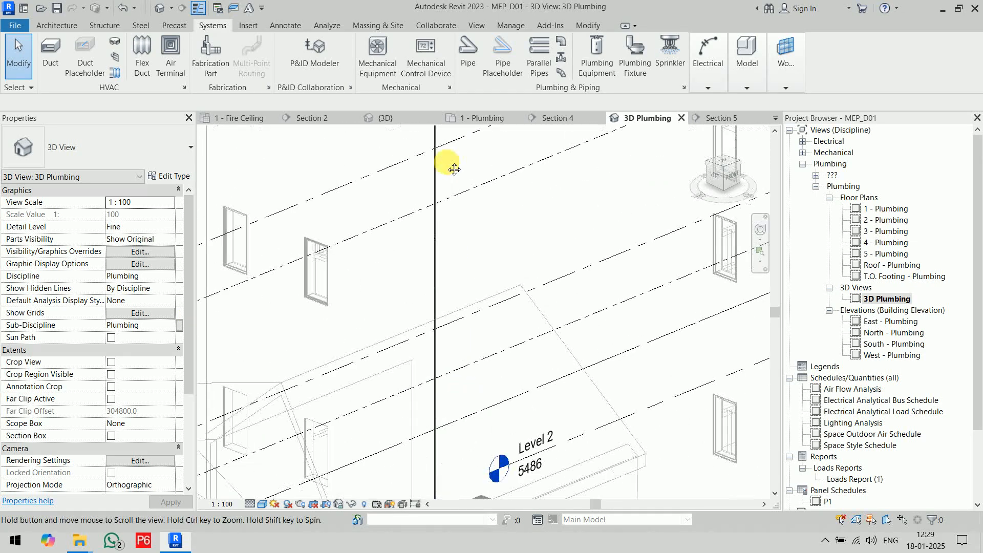
scroll(435, 328, "up", 5)
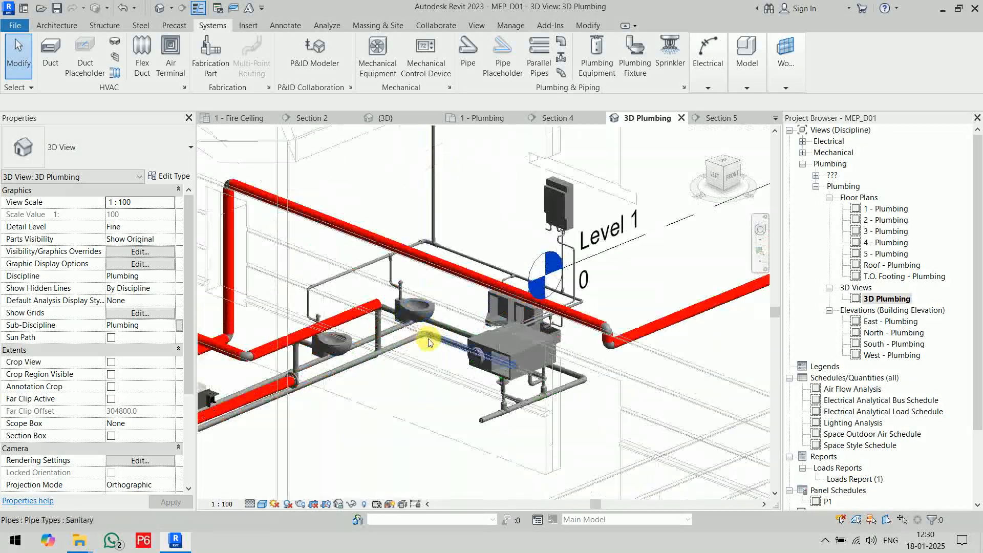
Delete the leftover pipe stub beyond the last sanitary tee of the drain line below the sinks.
middle_click_drag(414, 463, 381, 424, "shift")
scroll(410, 430, "up", 10)
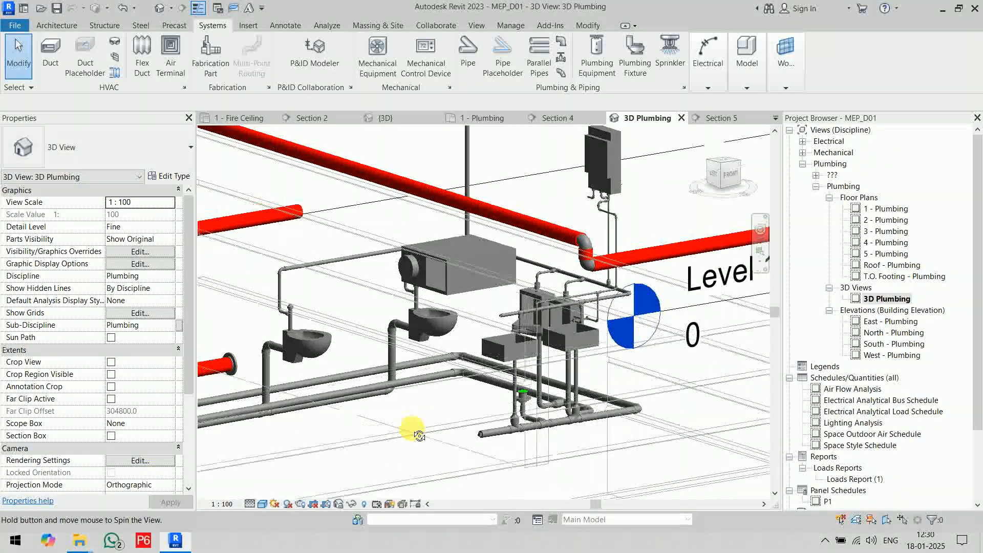
mouse_move(285, 346)
left_mouse_down()
mouse_move(366, 406)
mouse_move(454, 434)
left_mouse_up()
key("Delete")
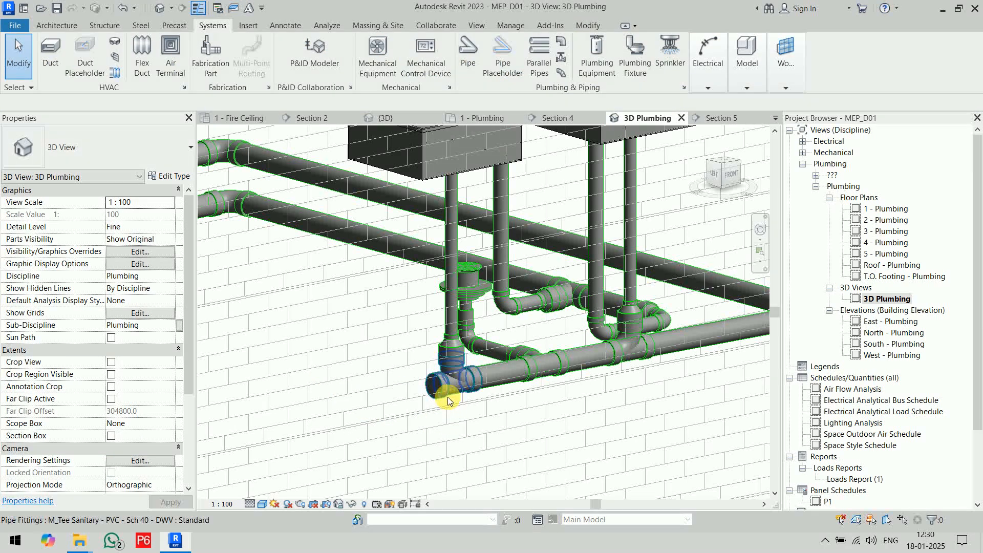
left_click(450, 402)
key("Escape")
Examine the open ends of the sanitary and vent lines and the overall restroom plumbing in 3D.
middle_click_drag(542, 419, 763, 333, "shift")
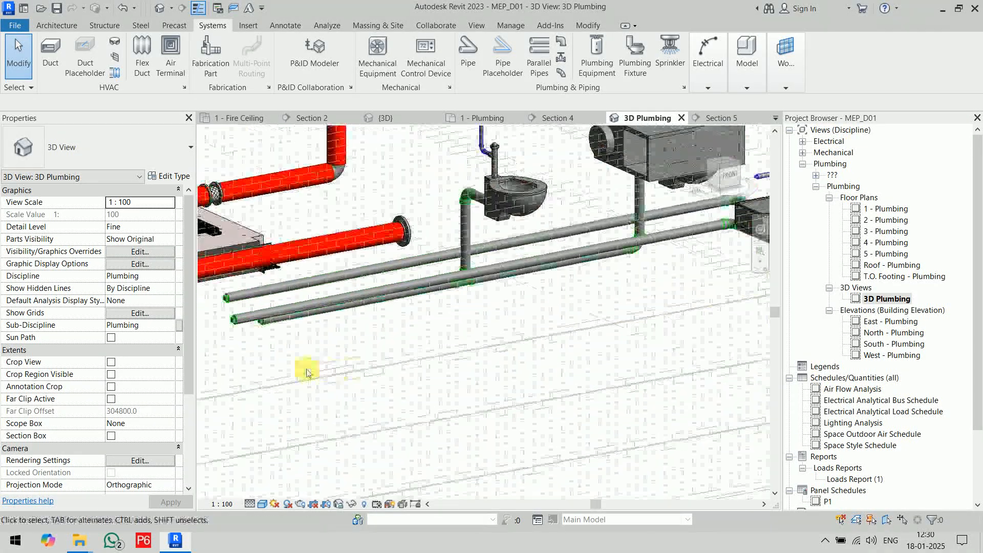
middle_click_drag(329, 372, 563, 344)
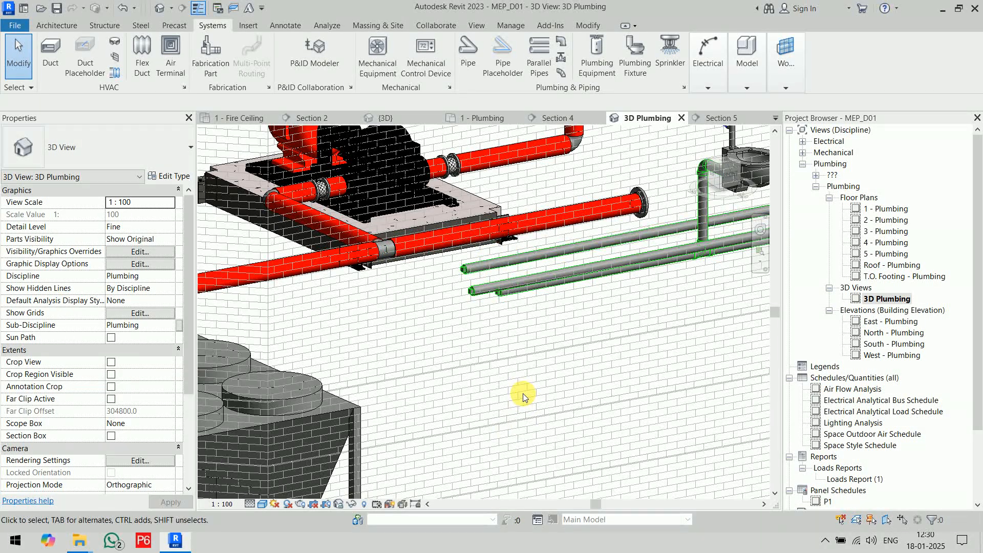
scroll(523, 397, "down", 5)
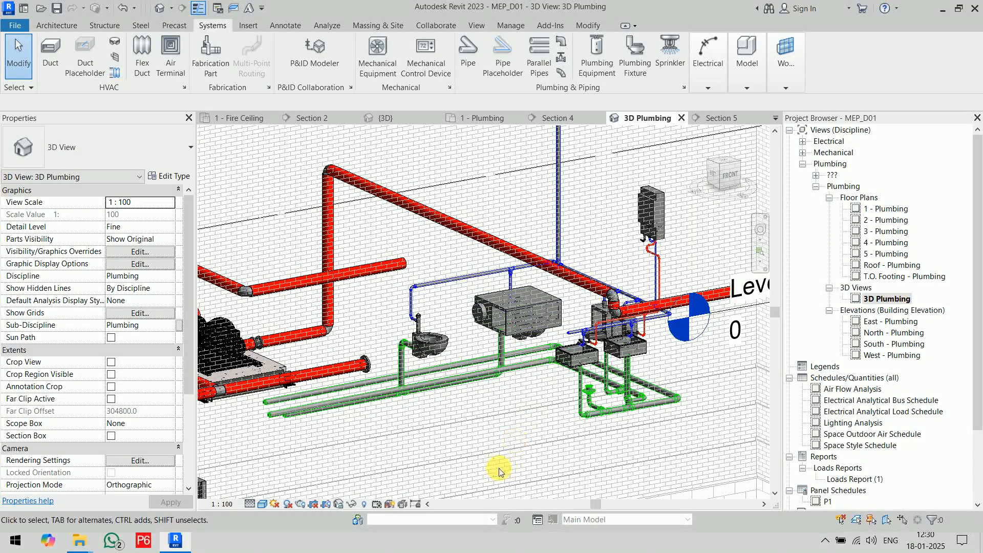
scroll(517, 428, "down", 5)
middle_click_drag(566, 452, 569, 512, "shift")
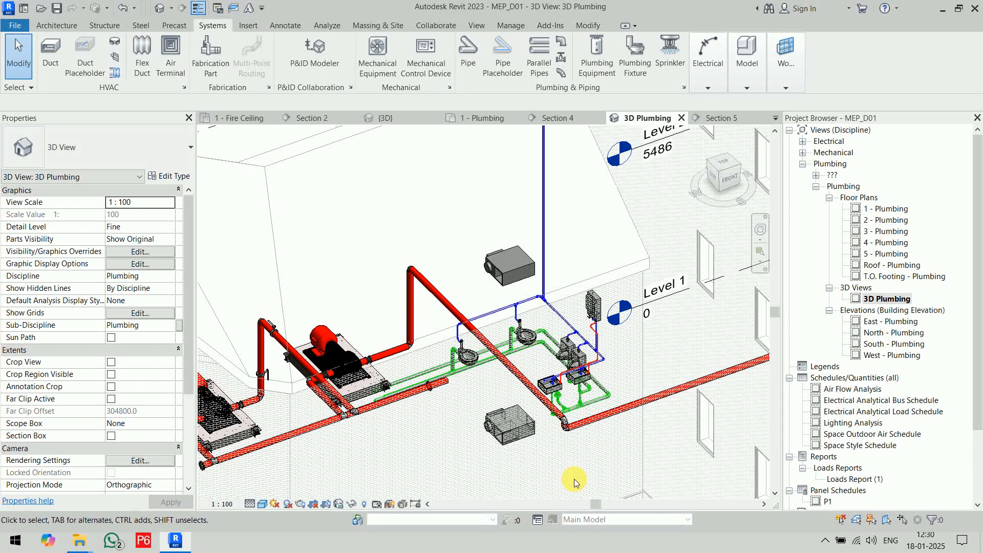